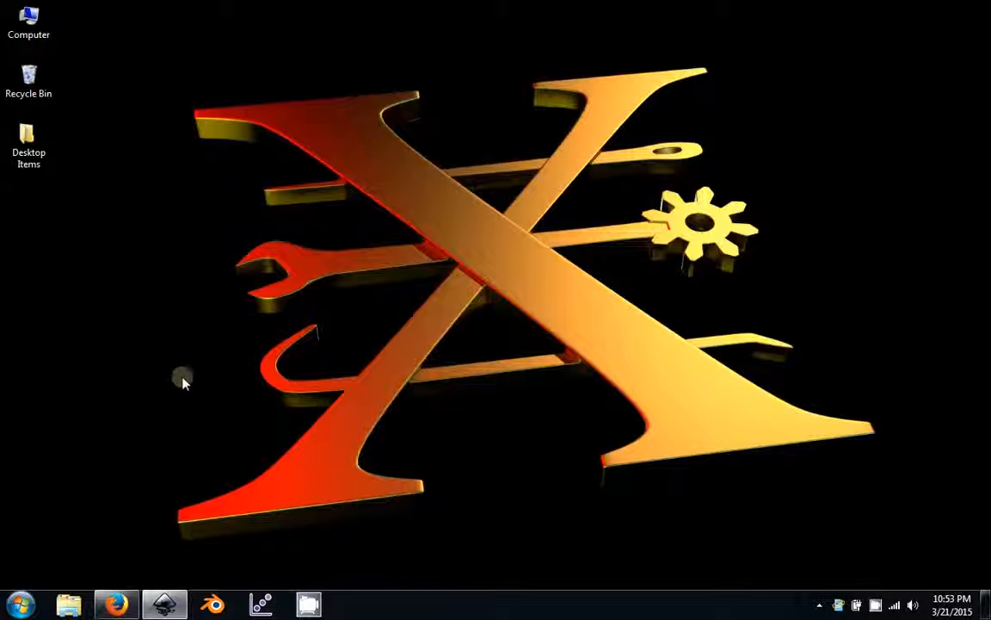
Step: Switch to Firefox and open the Windows installer page in the Download section of the Inkscape website
left_click(118, 604)
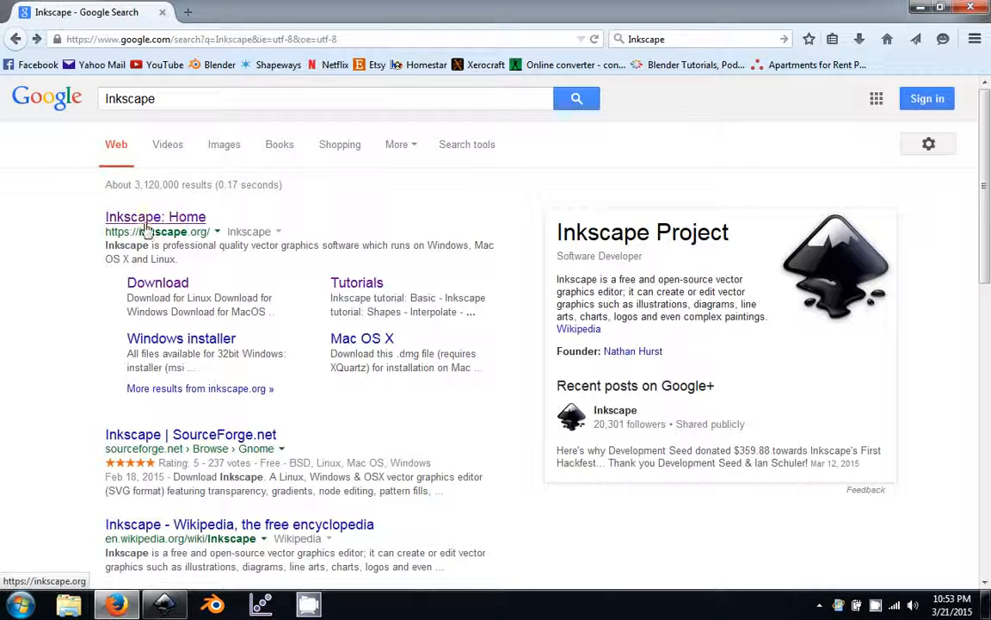
left_click(164, 290)
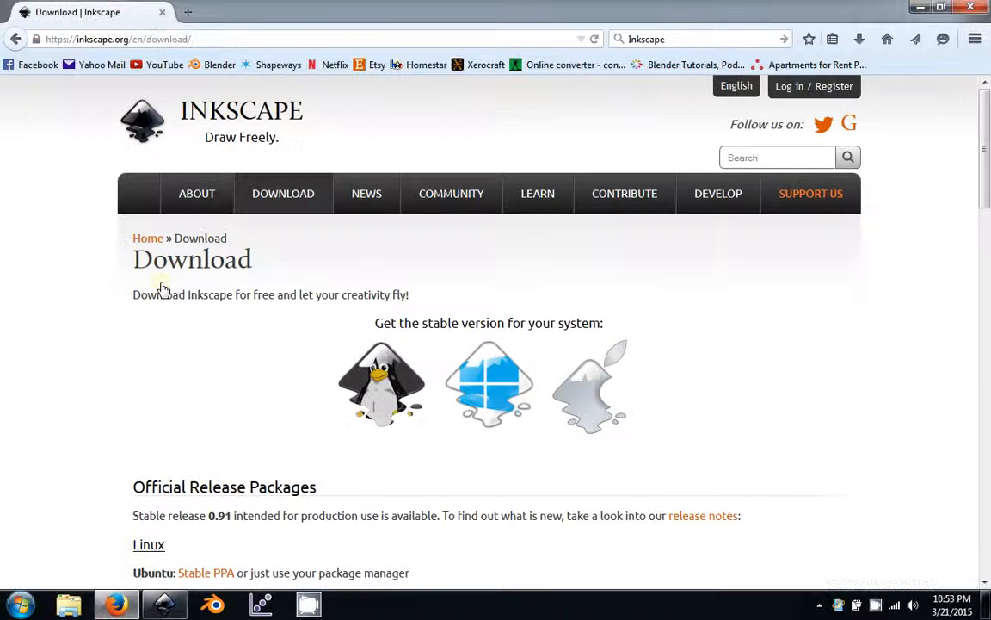
mouse_move(261, 193)
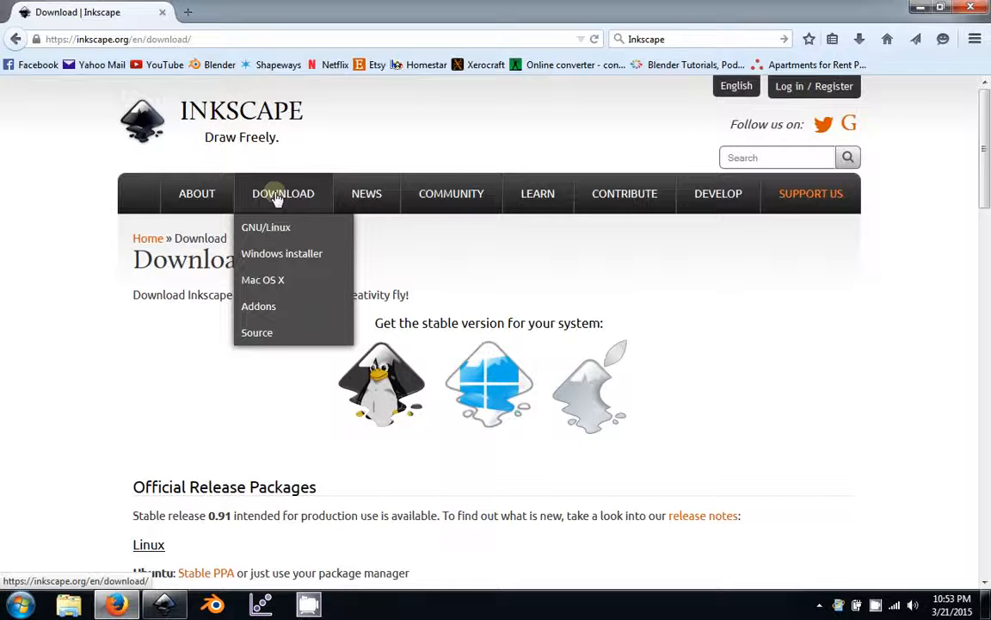
left_click(305, 255)
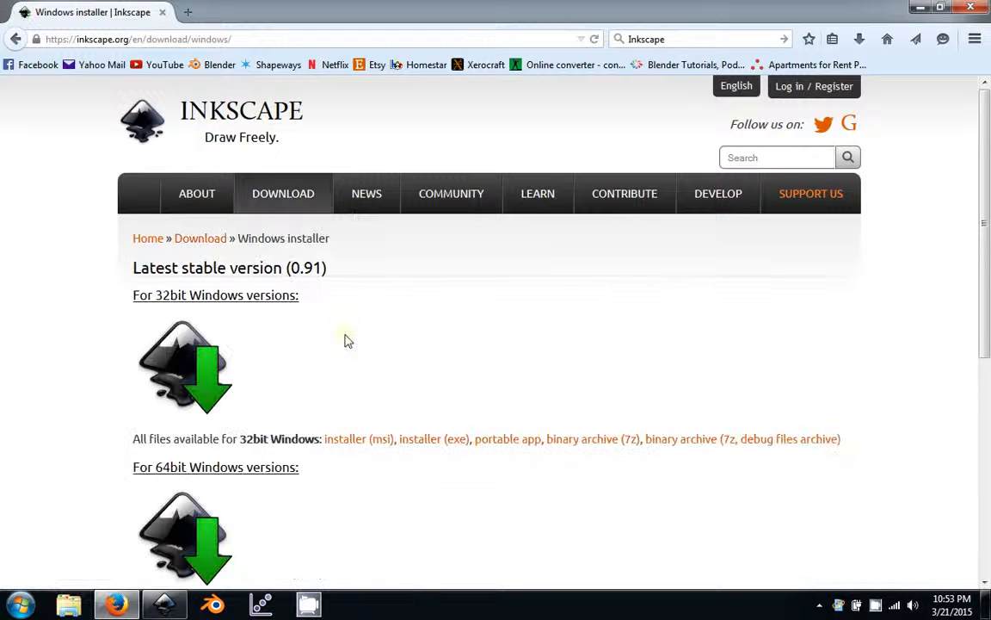
scroll(346, 340, "down", 2)
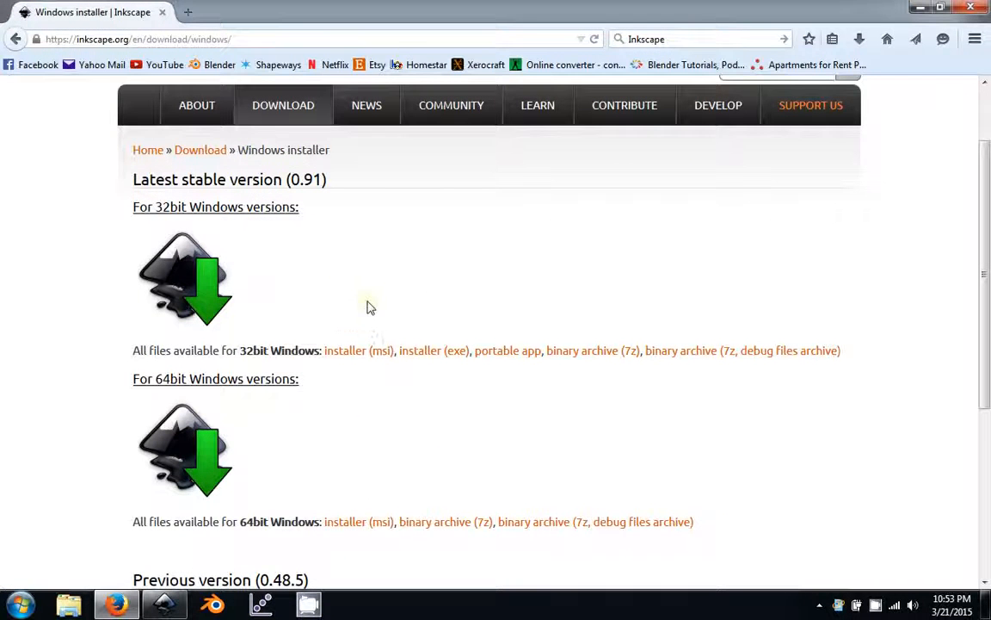
Step: Try the MSI installer download of Inkscape 0.91 for 32-bit Windows and cancel it
left_click(352, 360)
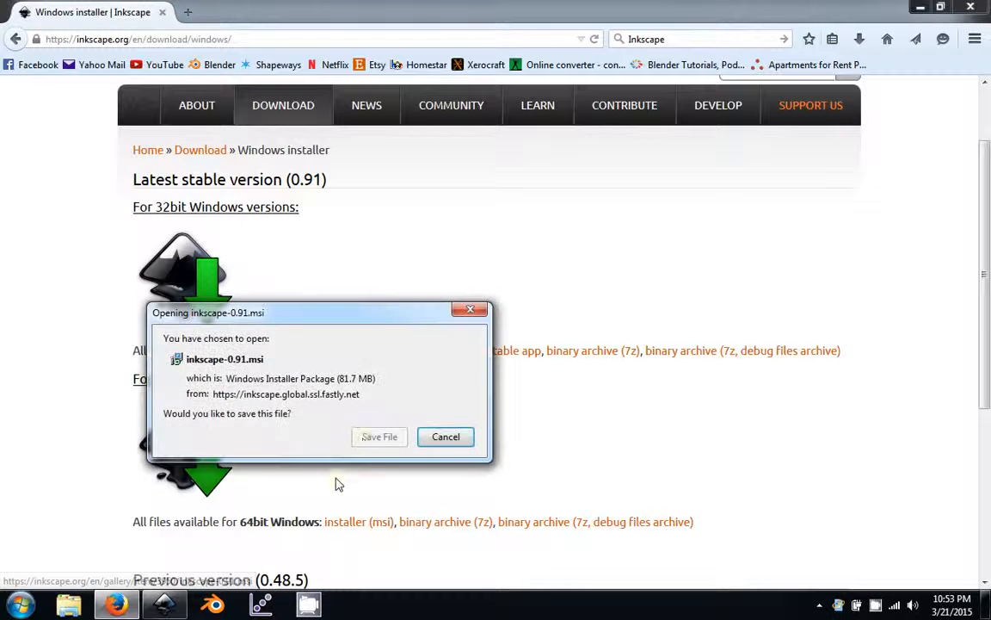
left_click(442, 436)
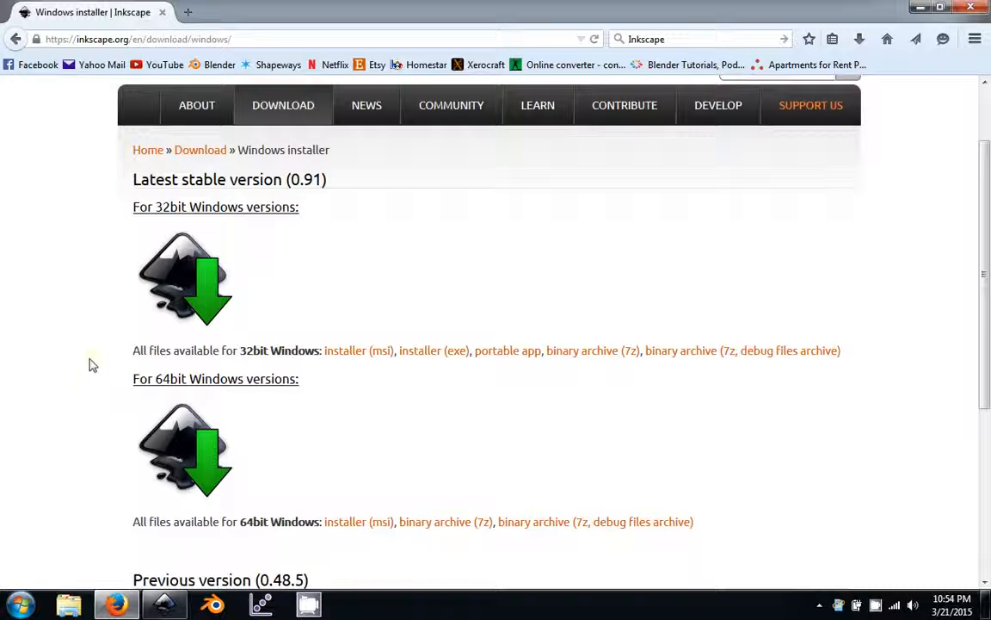
Step: Compare the Windows downloads offered for the latest stable version with those for the previous version
scroll(90, 364, "down", 4)
scroll(89, 364, "up", 4)
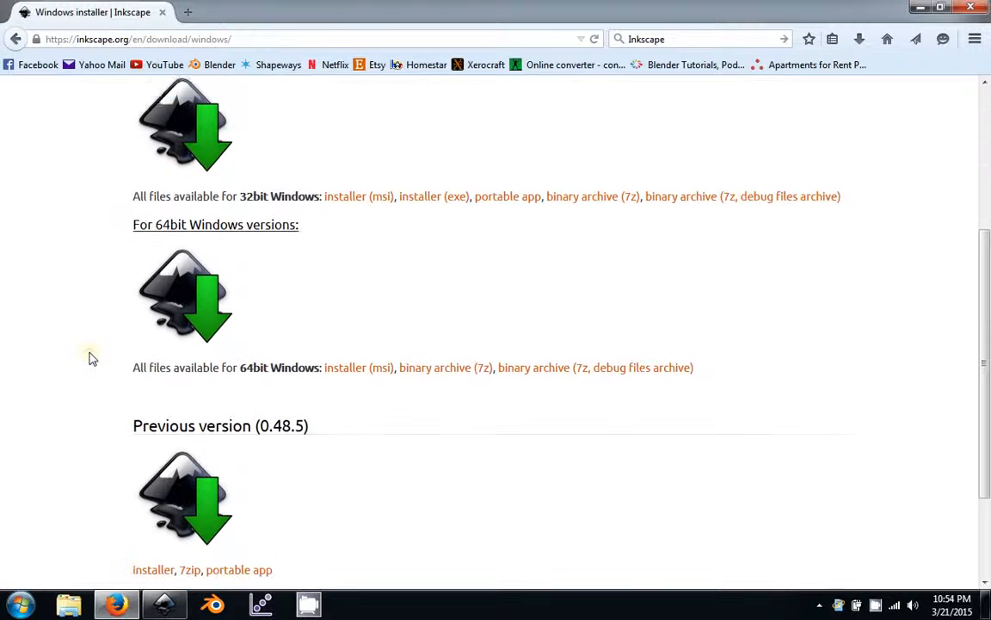
scroll(148, 272, "down", 5)
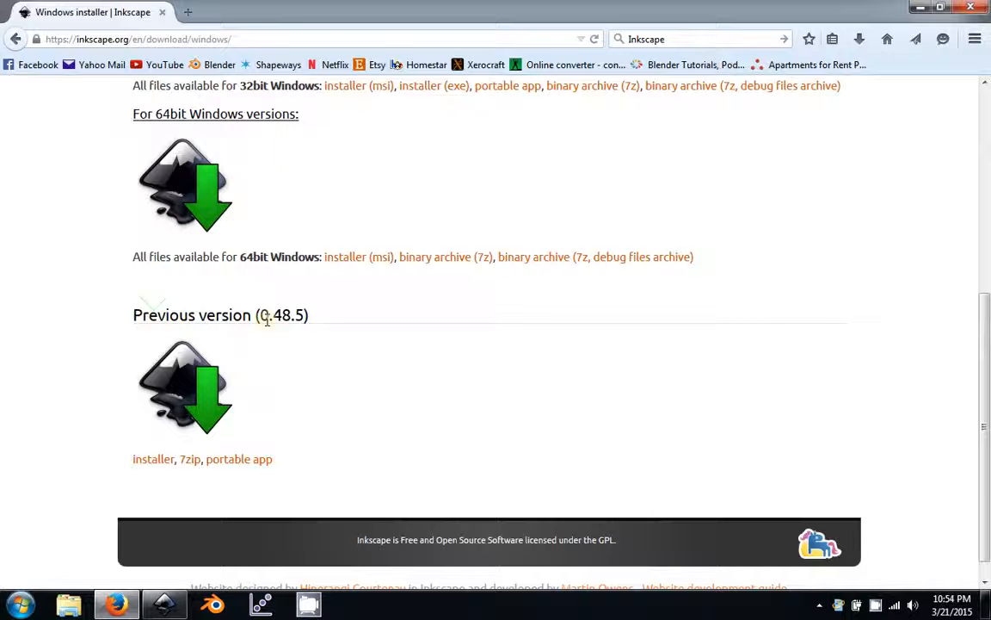
left_click_drag(261, 315, 335, 328)
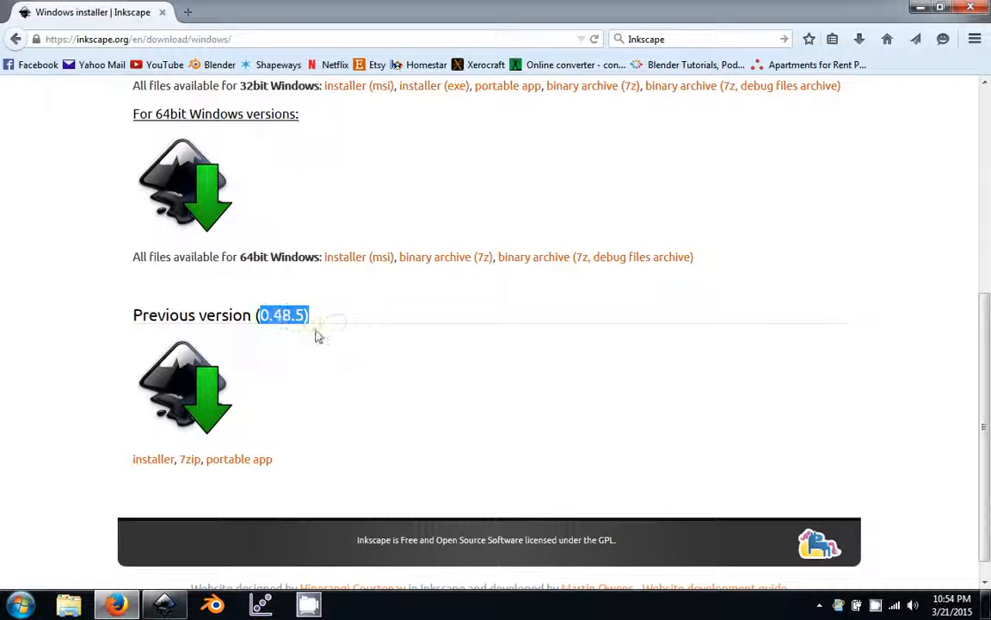
left_click(340, 382)
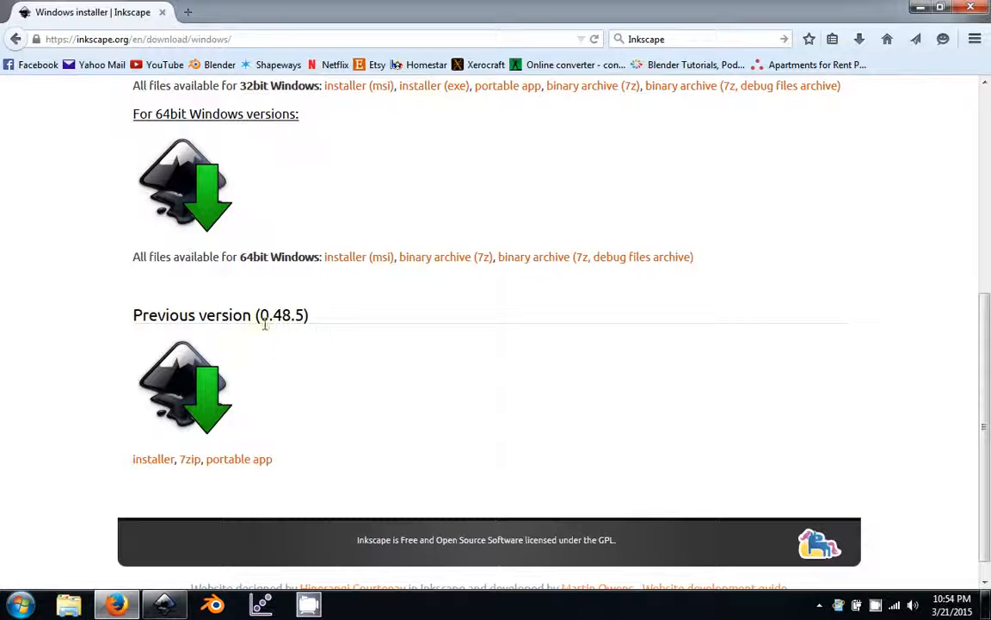
scroll(316, 391, "up", 7)
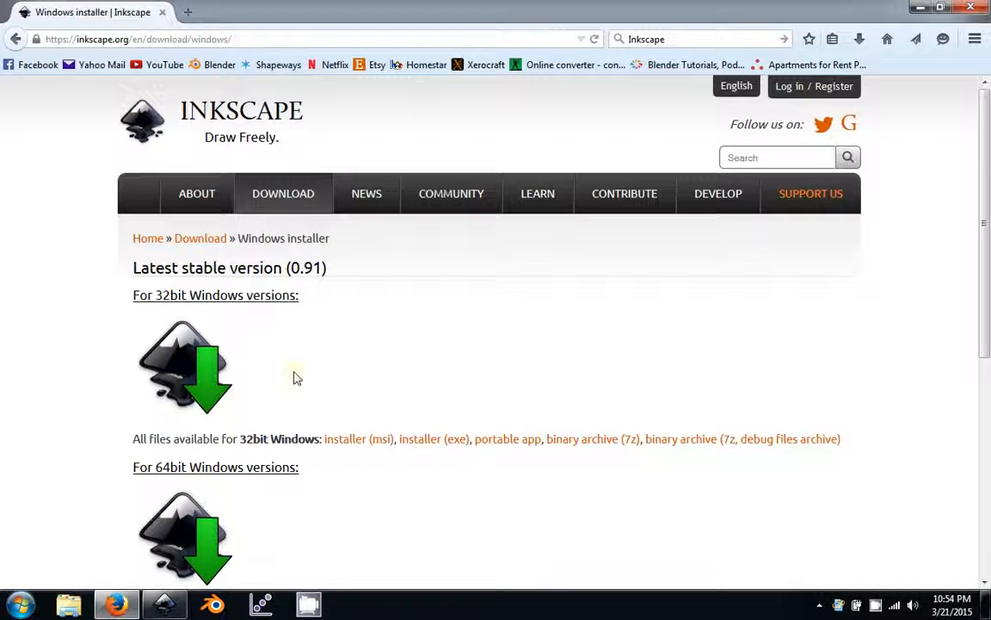
left_click_drag(300, 268, 326, 267)
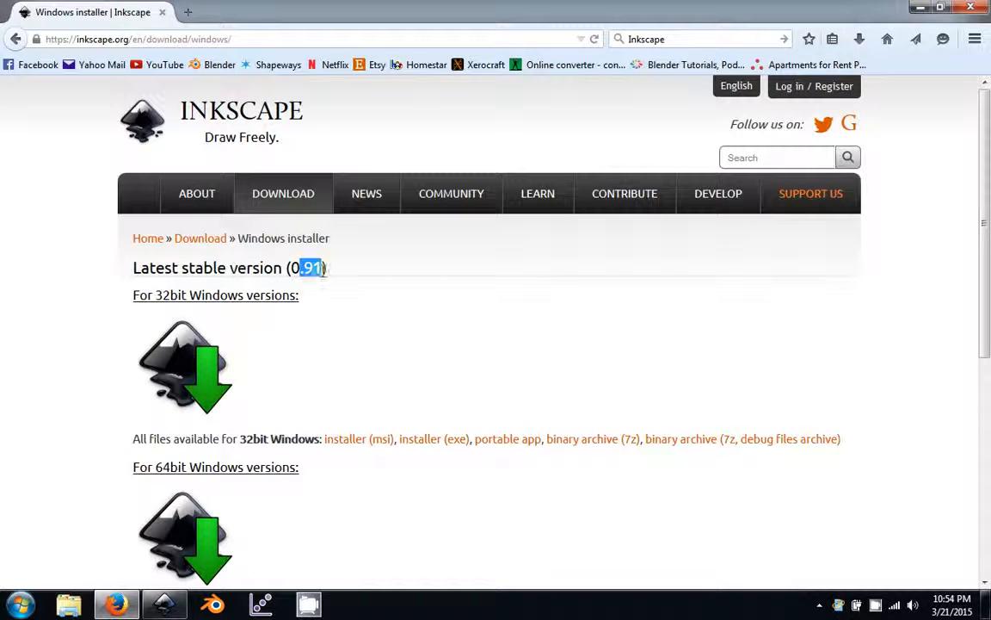
left_click(385, 377)
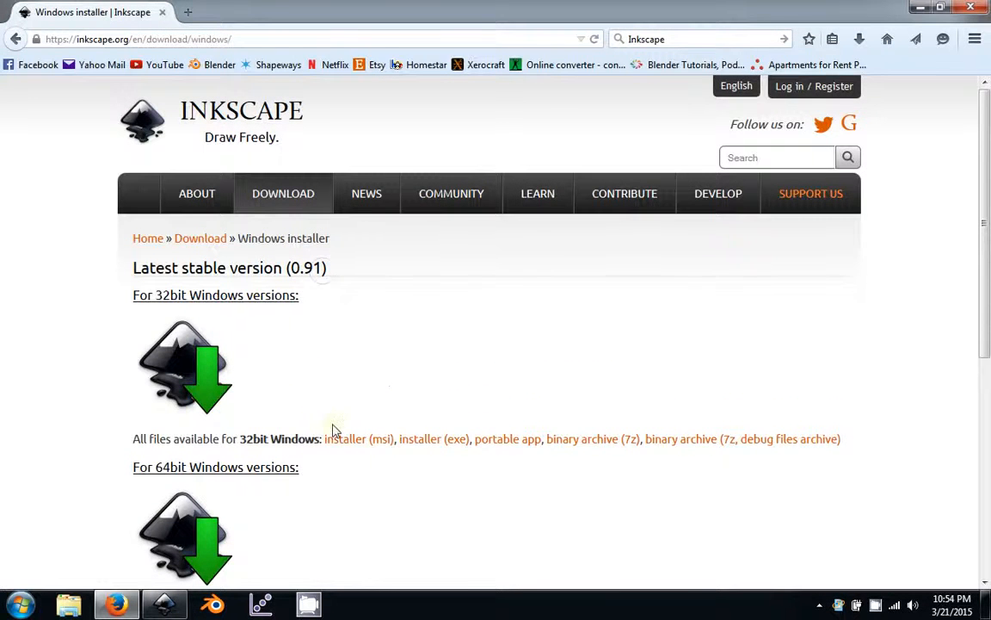
scroll(335, 431, "down", 2)
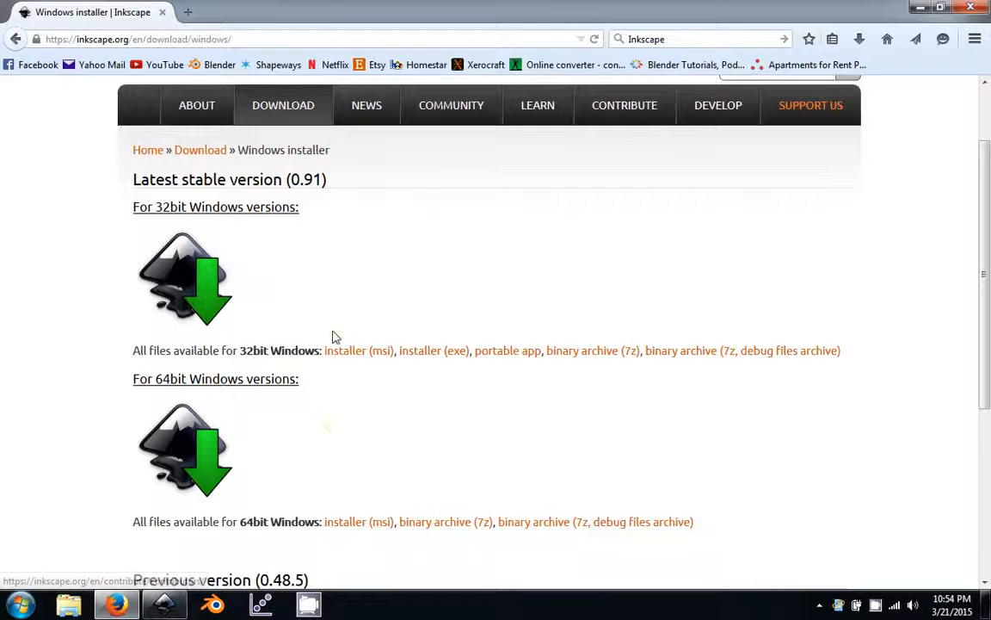
Step: Close the browser and switch to Inkscape with the whole blank page in view
left_click(979, 10)
left_click(164, 606)
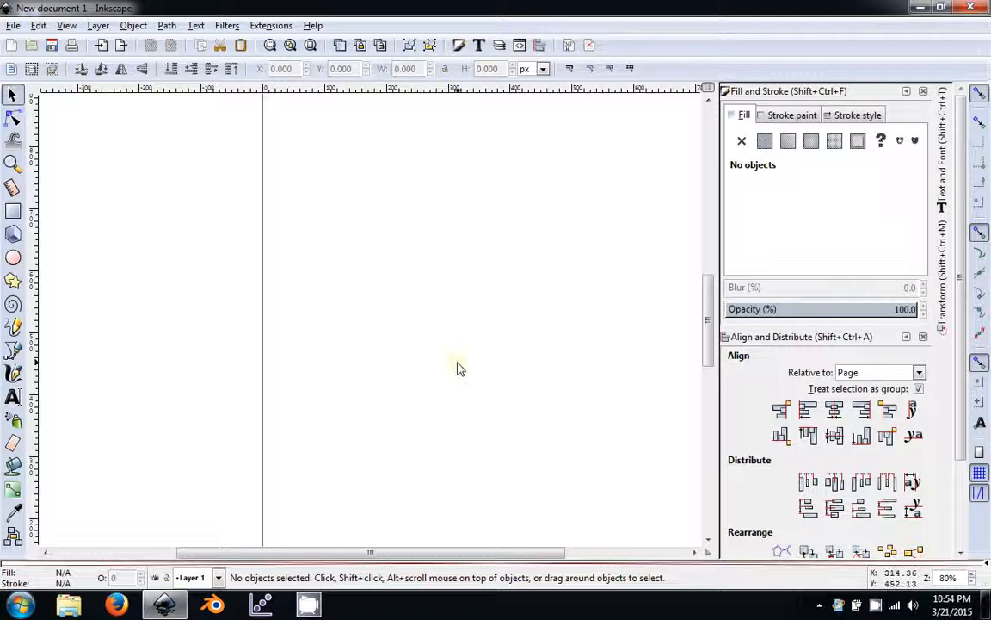
scroll(458, 368, "down", 3)
left_click_drag(471, 369, 399, 343)
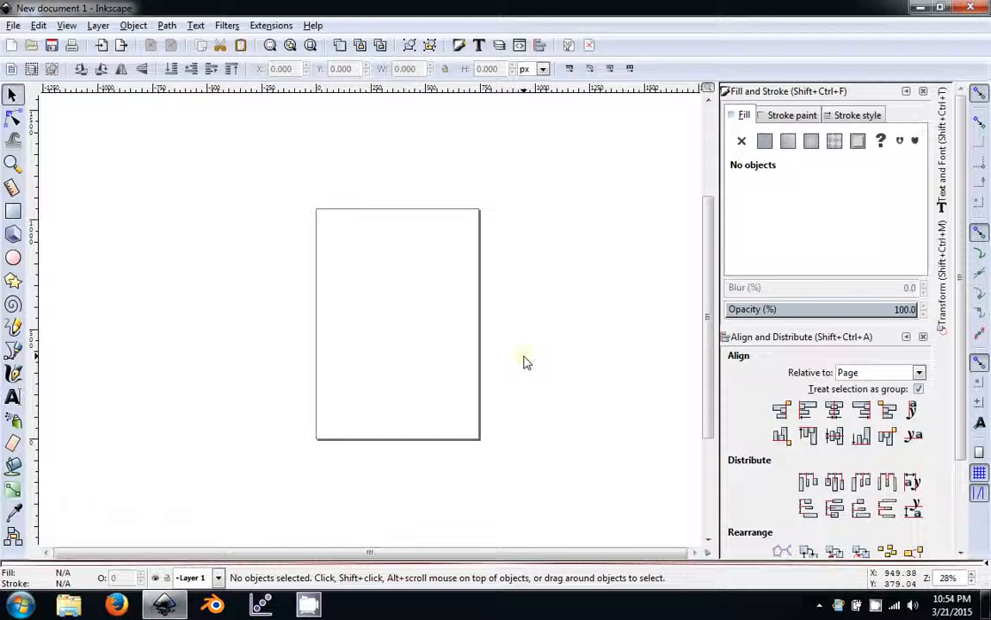
scroll(526, 362, "down", 3)
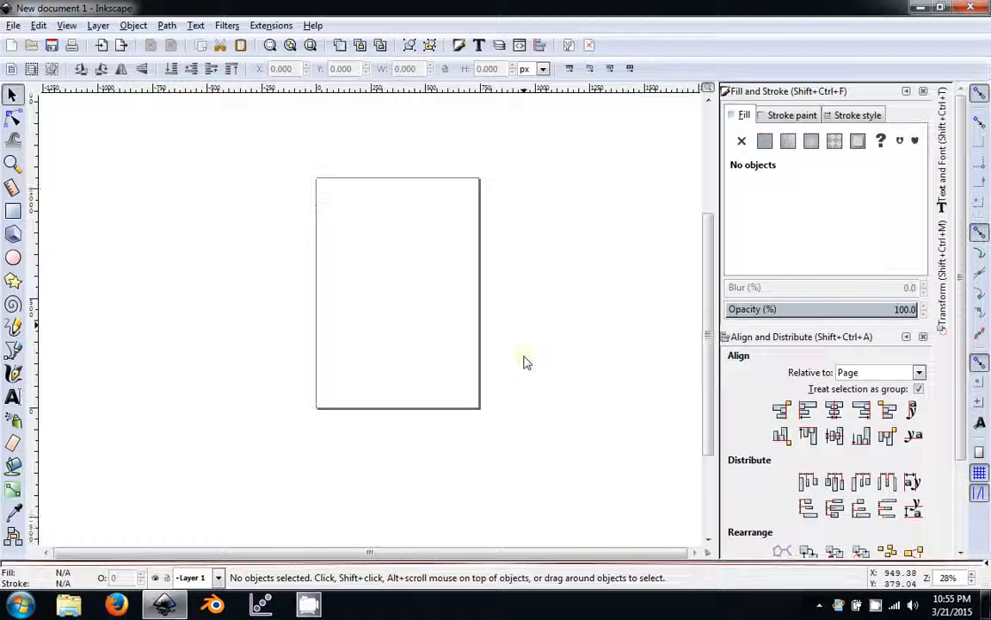
scroll(527, 361, "up", 7)
scroll(525, 360, "down", 5)
scroll(525, 360, "up", 2)
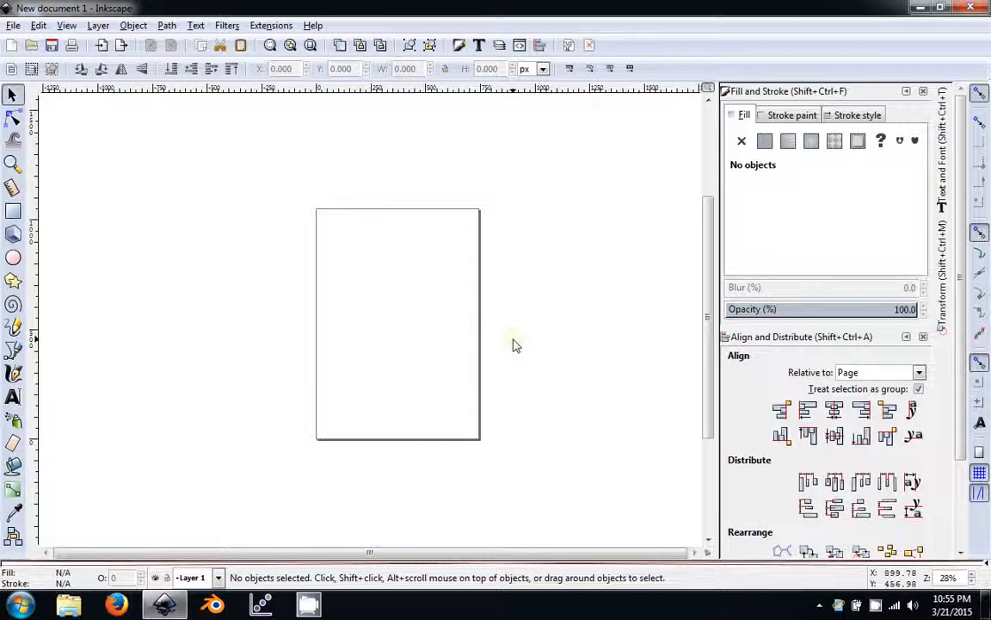
left_click_drag(512, 344, 452, 355)
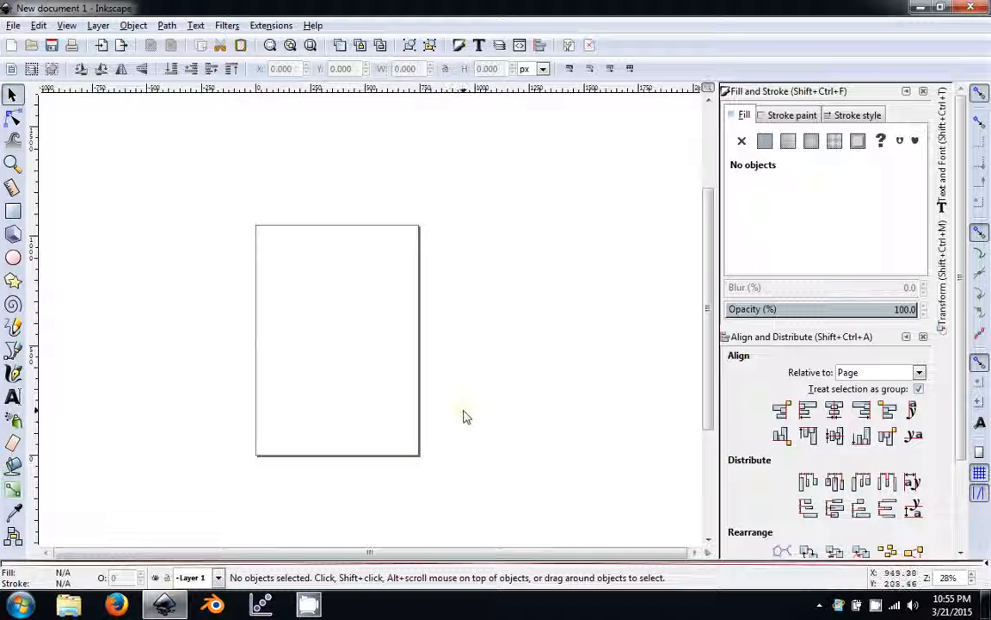
scroll(461, 400, "down", 1)
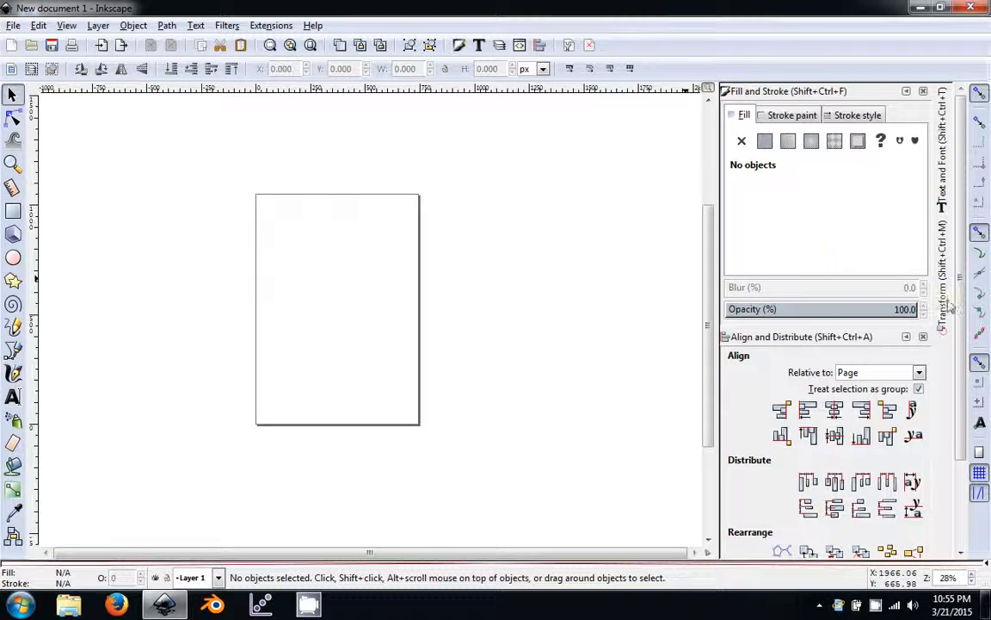
Step: Collapse the docked Fill and Stroke and Align and Distribute dialogs to enlarge the canvas area
left_click(906, 92)
left_click(906, 92)
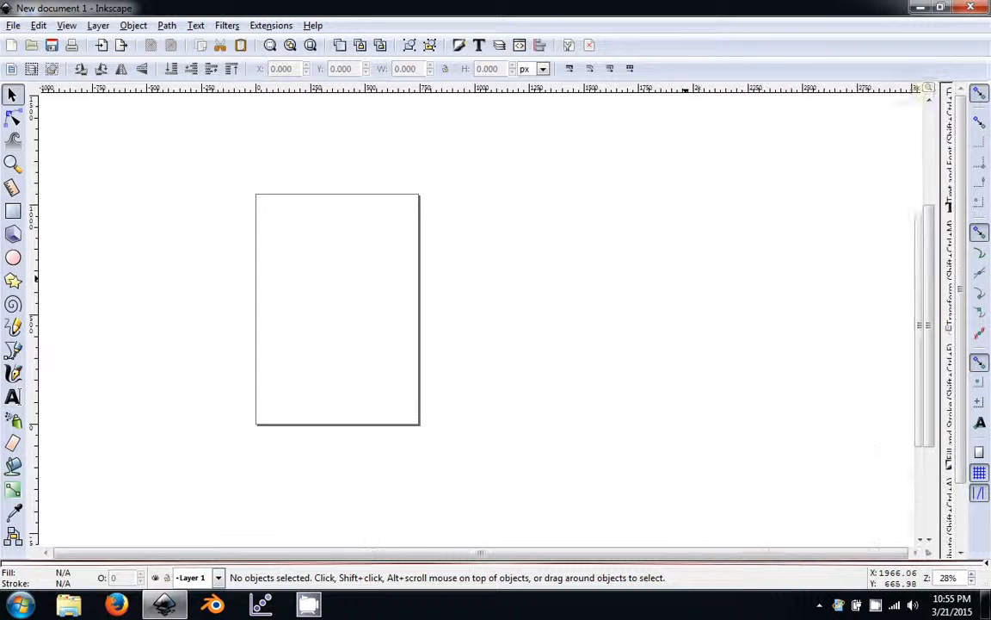
left_click_drag(629, 308, 608, 268)
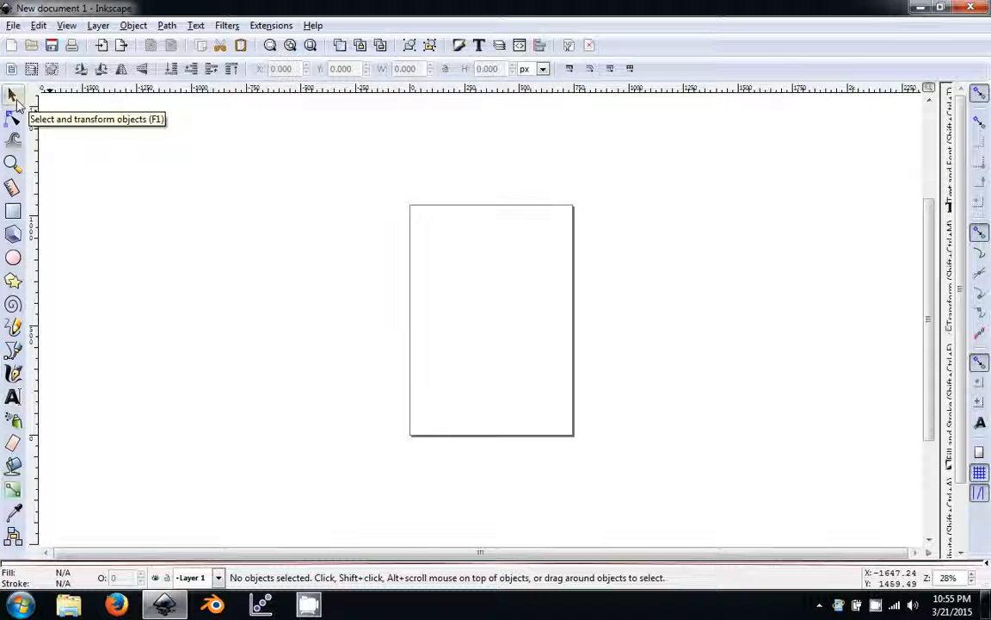
Step: Draw a rectangle about 674 by 571 px overlapping the page's upper-left corner and leave it deselected
left_click(13, 210)
left_click_drag(282, 198, 428, 322)
left_click(13, 94)
left_click(238, 383)
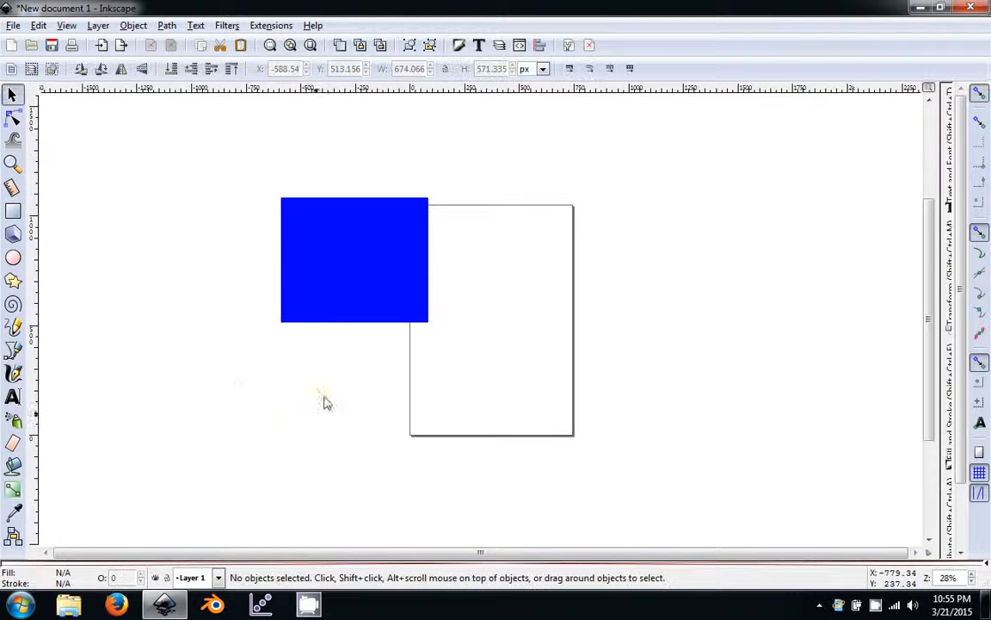
Step: Move the blue rectangle just right of the page and squeeze it to about 462 by 568 px
left_click(340, 261)
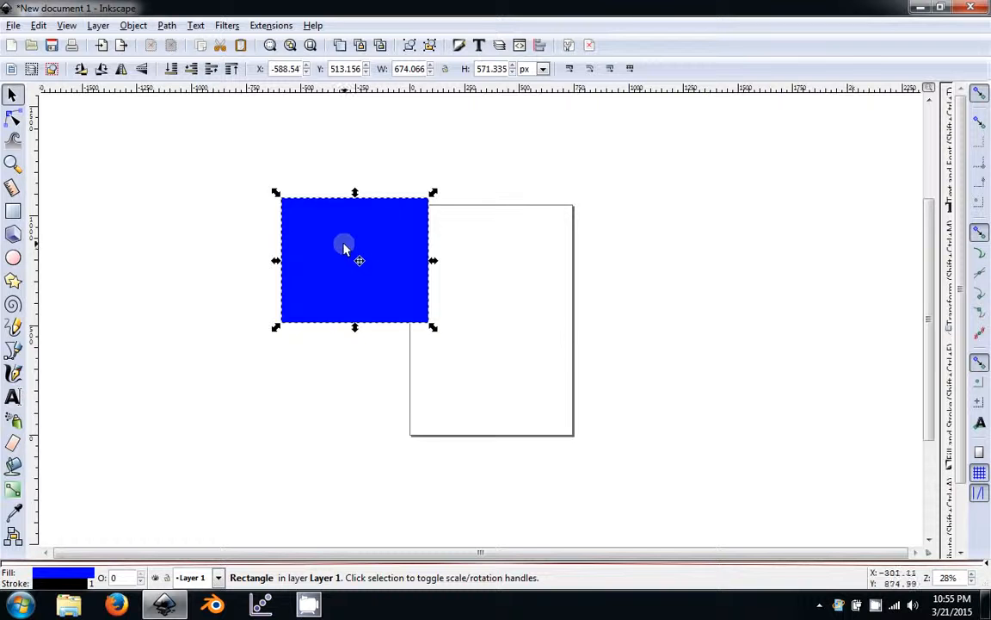
left_click_drag(344, 248, 649, 265)
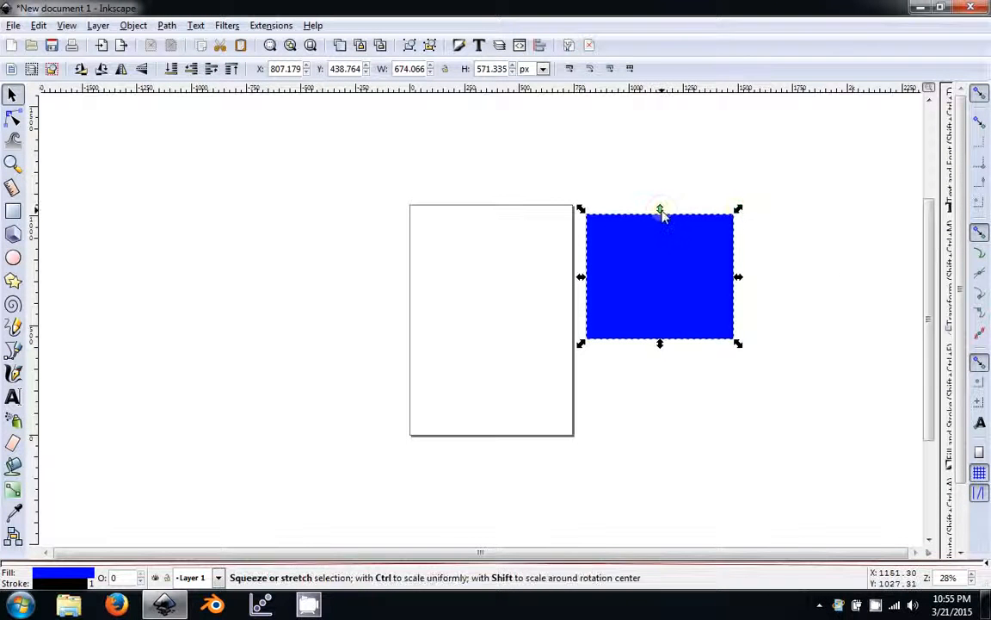
left_click_drag(660, 209, 706, 215)
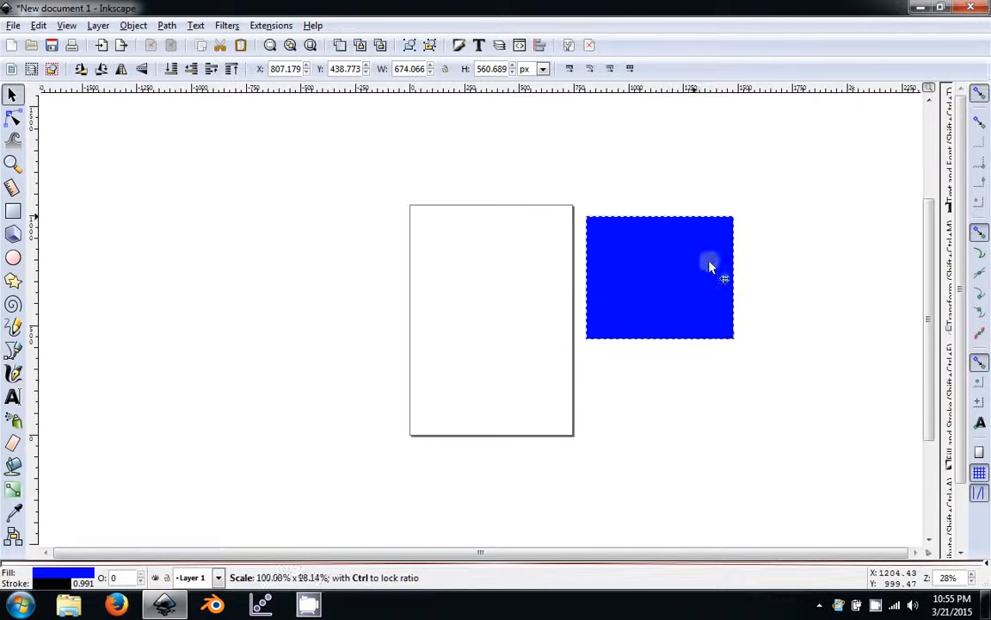
left_click_drag(744, 283, 694, 280)
mouse_move(695, 346)
left_mouse_down()
mouse_move(768, 402)
mouse_move(701, 223)
mouse_move(839, 411)
mouse_move(736, 272)
mouse_move(624, 421)
mouse_move(806, 237)
mouse_move(715, 468)
mouse_move(610, 464)
mouse_move(724, 318)
mouse_move(714, 246)
mouse_move(673, 292)
mouse_move(695, 346)
left_mouse_up()
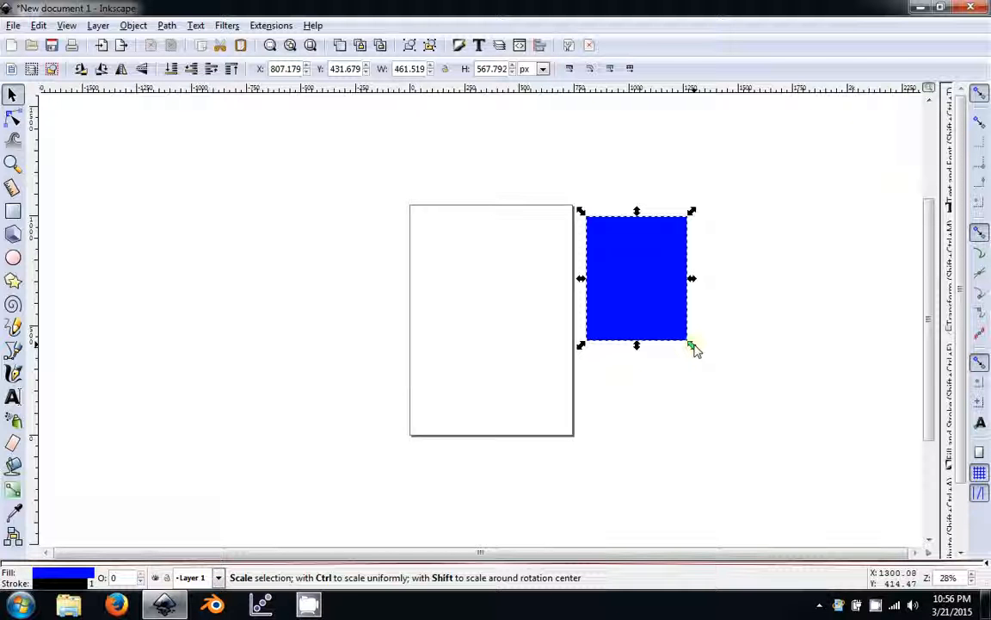
Step: Scale the rectangle proportionally, first up to about 709 by 873 px and back down to about 515 by 633 px
key("ctrl")
left_click_drag(694, 348, 759, 476)
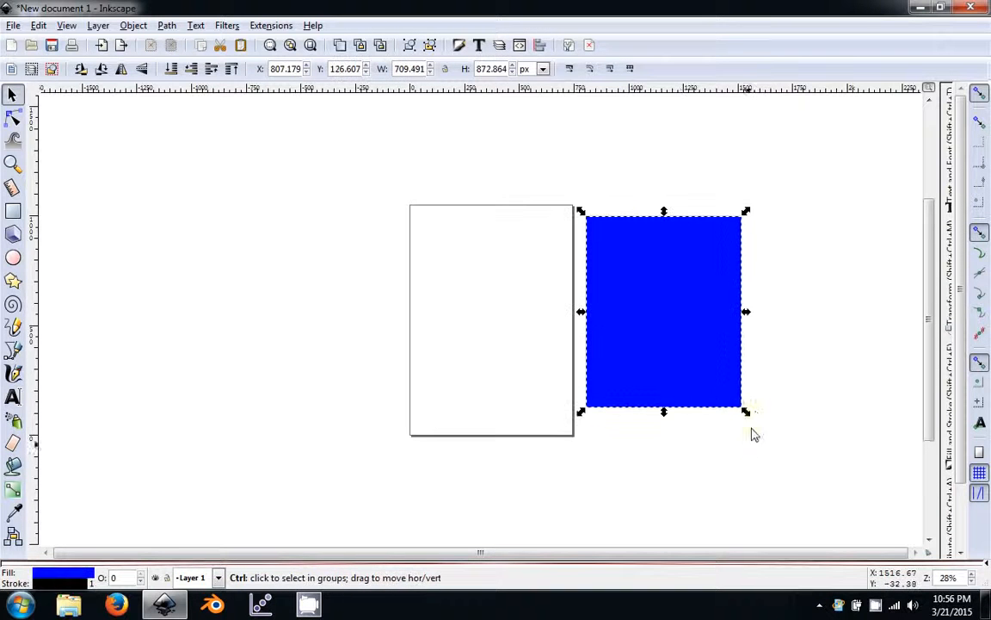
left_click_drag(747, 311, 703, 313)
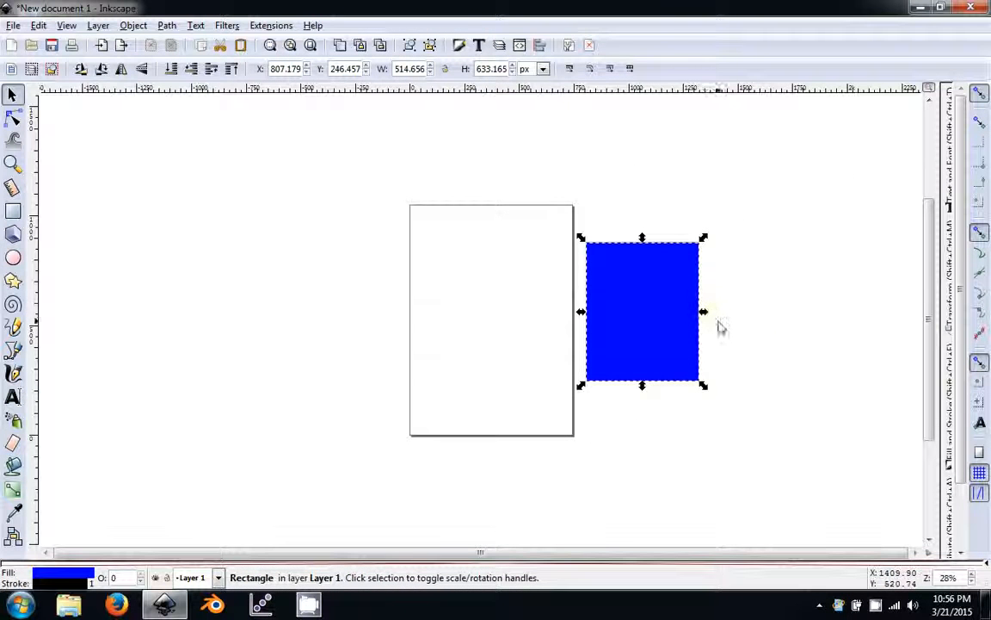
Step: Reposition the rectangle to the upper right of the page and scale it about its centre to about 610 by 632 px
left_click_drag(704, 312, 745, 321)
left_click_drag(751, 384, 705, 324)
left_click_drag(630, 300, 698, 308)
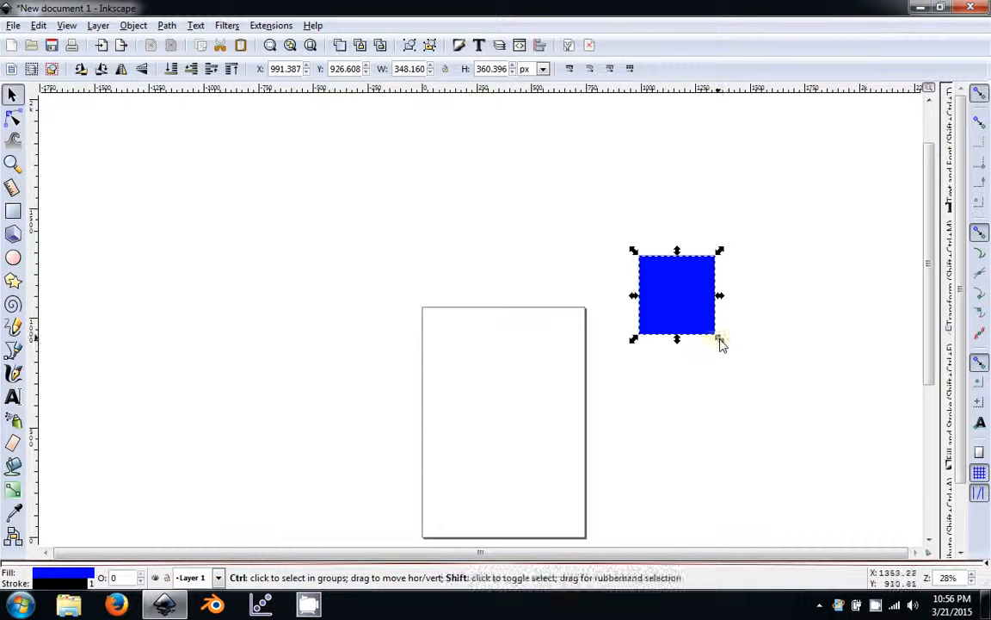
left_click_drag(719, 339, 738, 362)
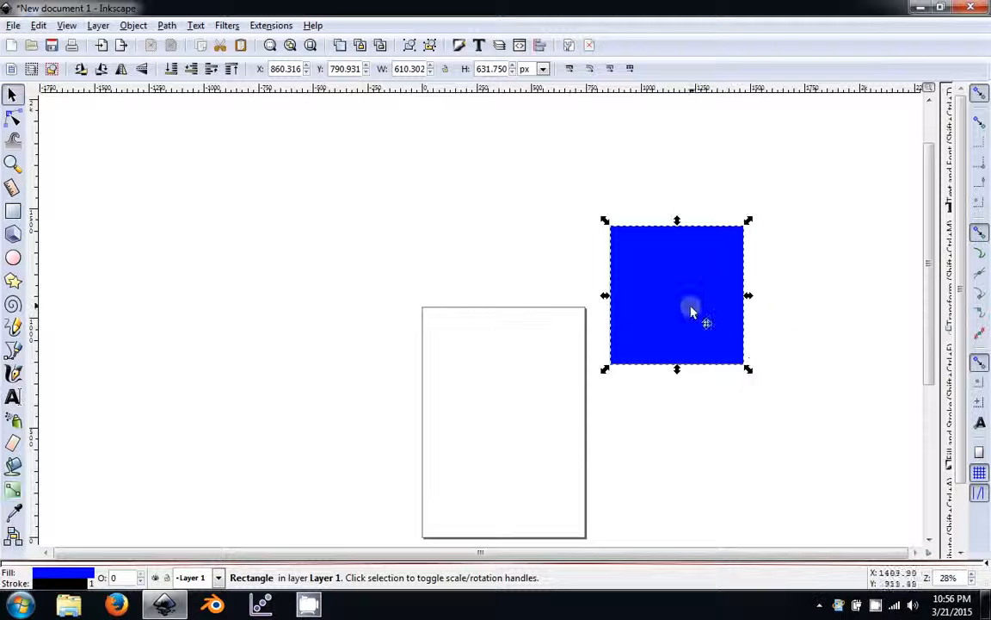
Step: Widen the collapsed dialog dock slightly and rotate the blue rectangle about 30° clockwise around its centre
left_click_drag(783, 311, 704, 290)
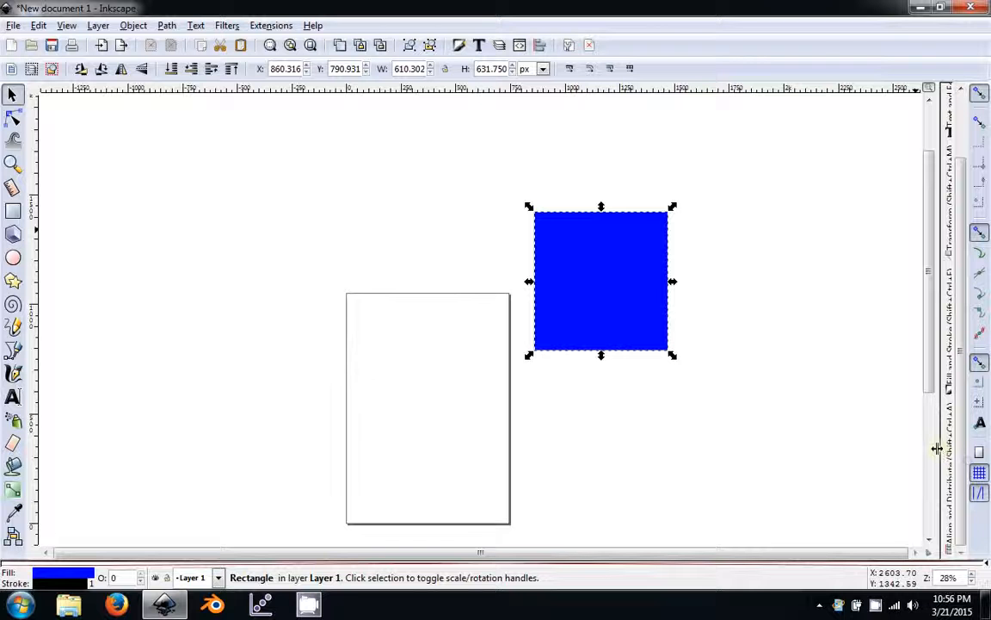
left_click_drag(935, 448, 922, 446)
left_click(608, 282)
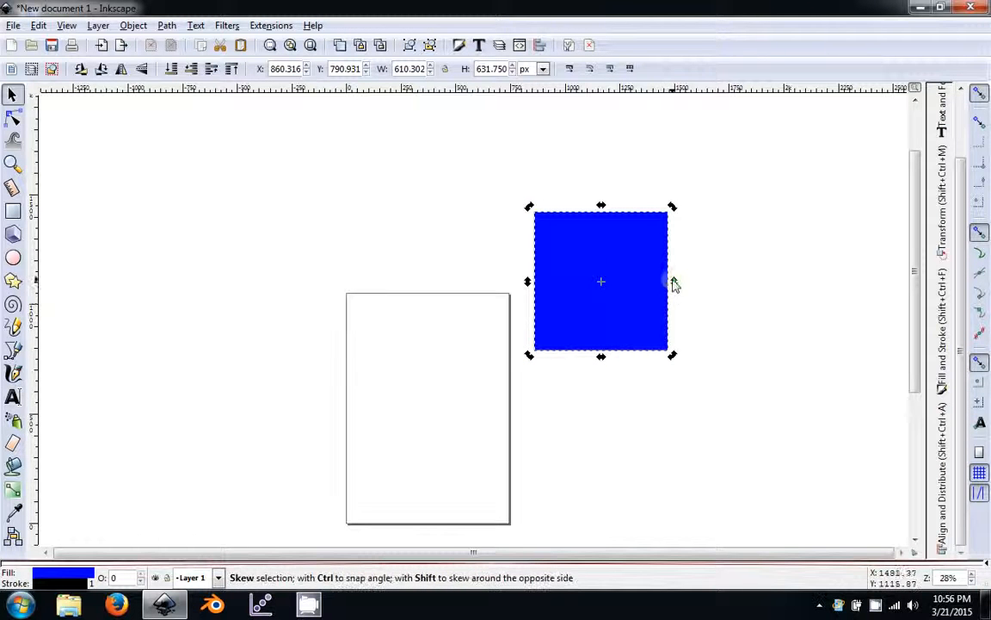
left_click_drag(675, 210, 730, 248)
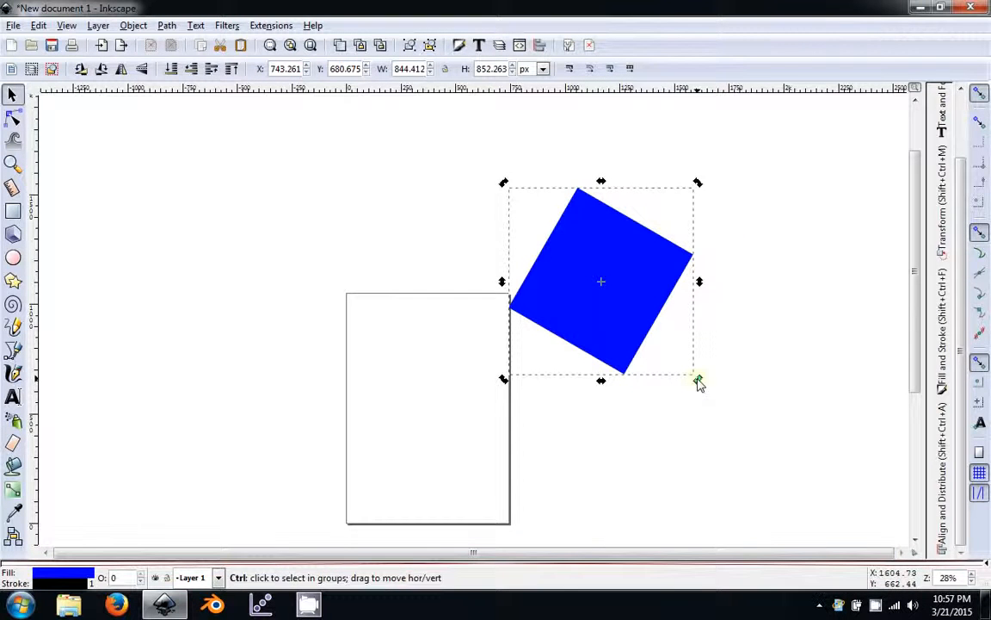
Step: Rotate the blue rectangle around its centre in several snapped turns, ending square to the page at about 610 by 632 px
left_click_drag(697, 380, 503, 259)
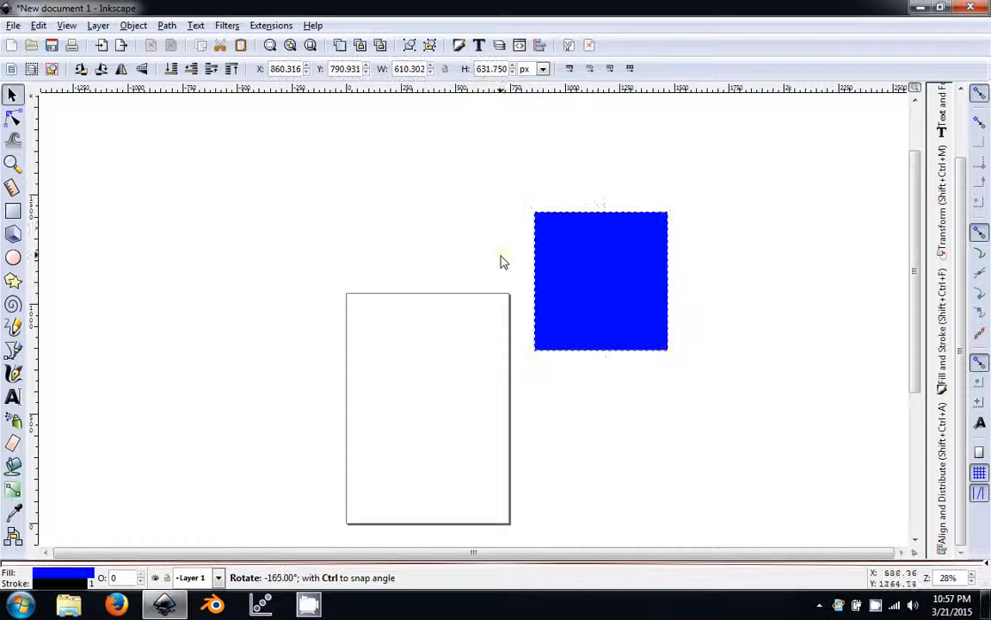
left_click(613, 217)
left_click_drag(671, 210, 710, 384)
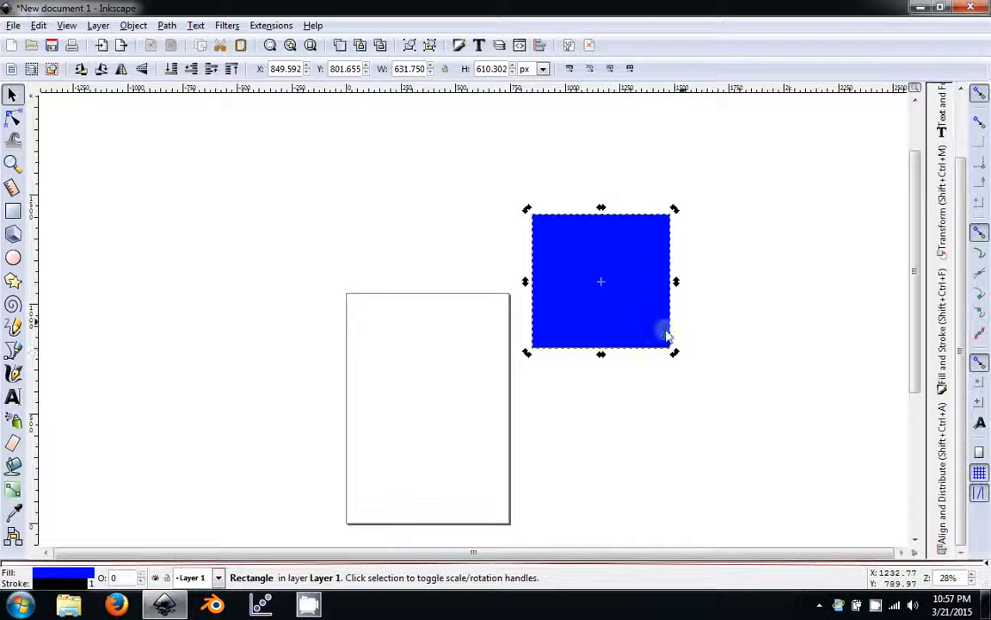
left_click_drag(677, 359, 683, 211)
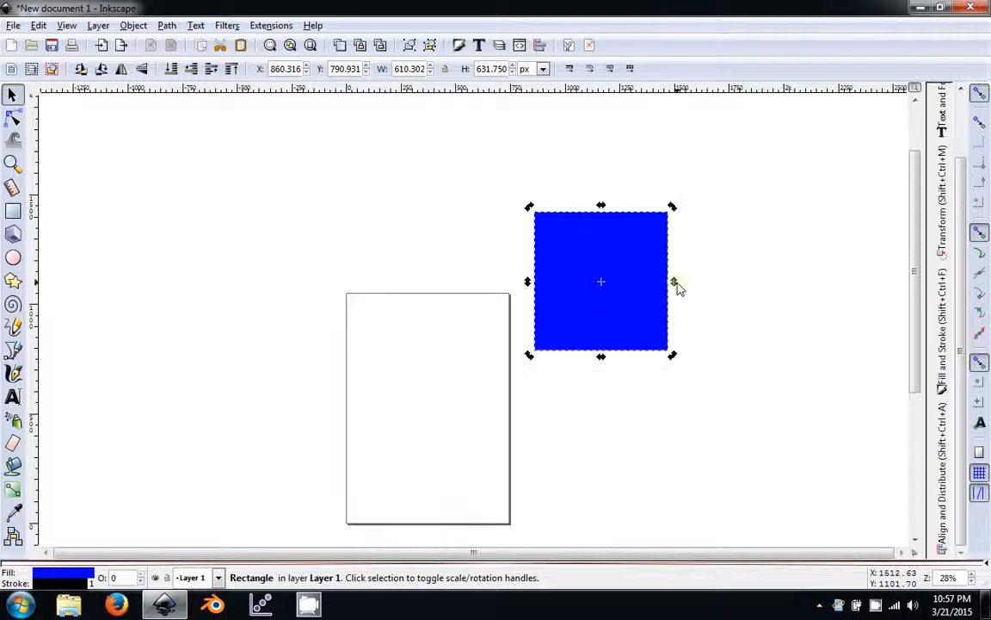
Step: Skew the blue rectangle vertically until its bounding box is about 610 by 752 px, and delete it
mouse_move(678, 282)
left_mouse_down()
mouse_move(664, 222)
mouse_move(693, 385)
mouse_move(642, 188)
mouse_move(643, 144)
mouse_move(671, 263)
left_mouse_up()
left_click_drag(601, 194, 605, 221)
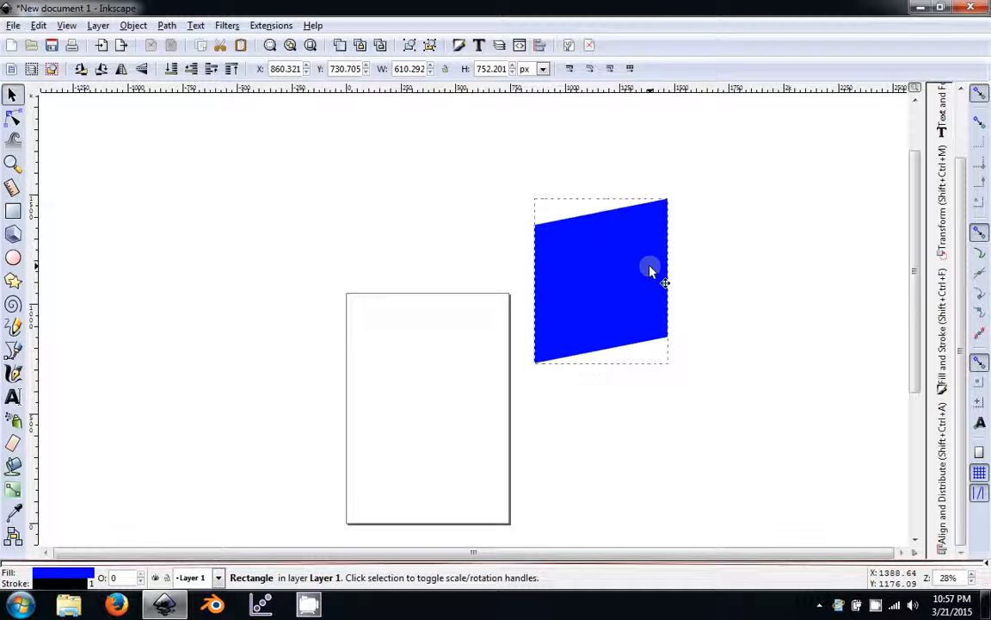
key("Delete")
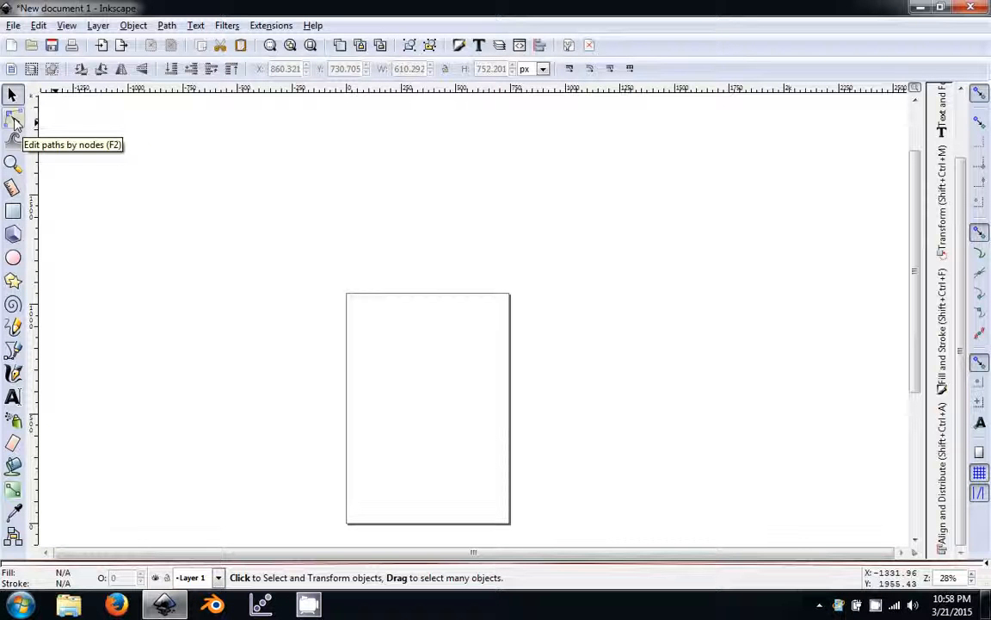
Step: Draw a yellow polygon overlapping the page's right edge and set its corners to 6, about 1148 by 1043 px overall
left_click(13, 279)
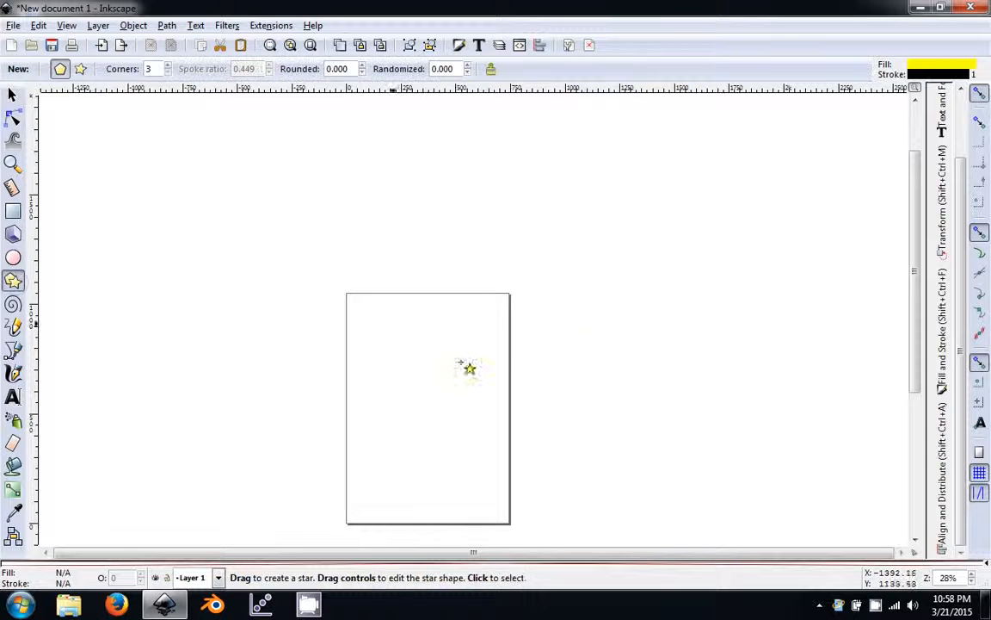
left_click_drag(586, 331, 640, 217)
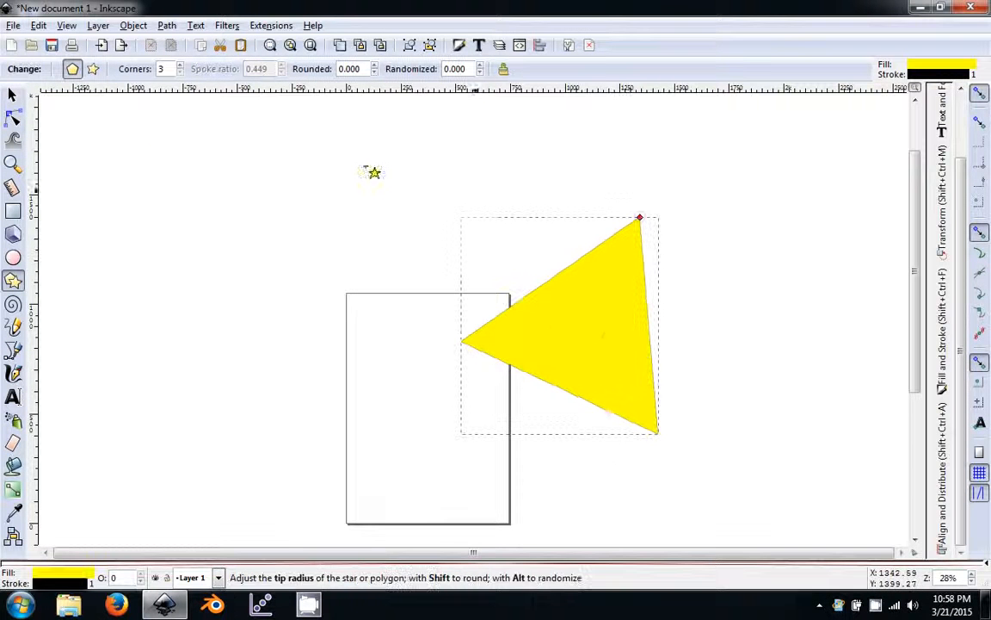
left_click(181, 65)
left_click(181, 66)
left_click(181, 66)
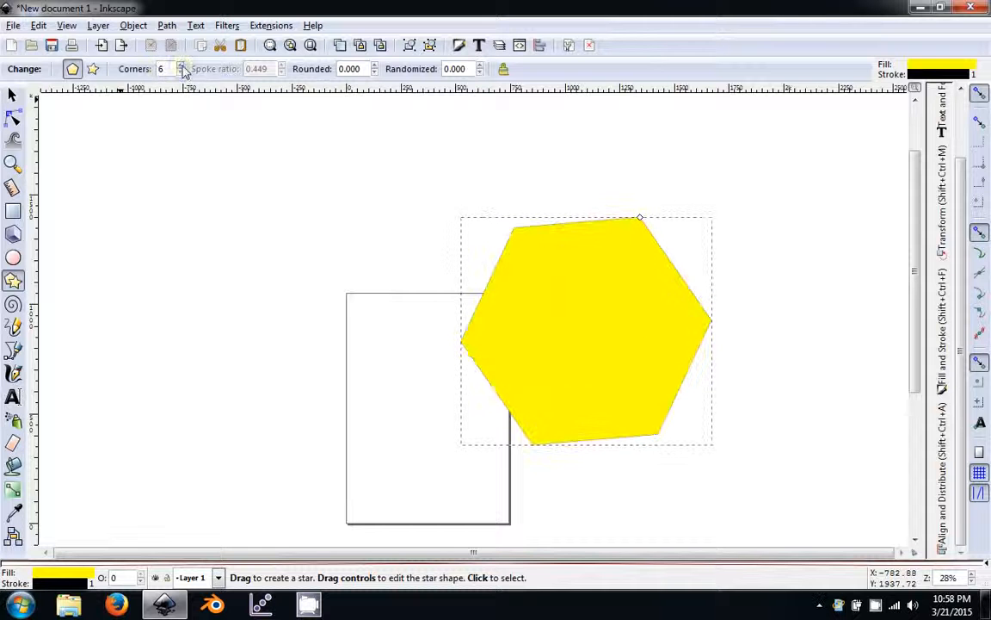
Step: Convert the yellow hexagon to a path with Object to Path and show its nodes for editing
left_click(165, 26)
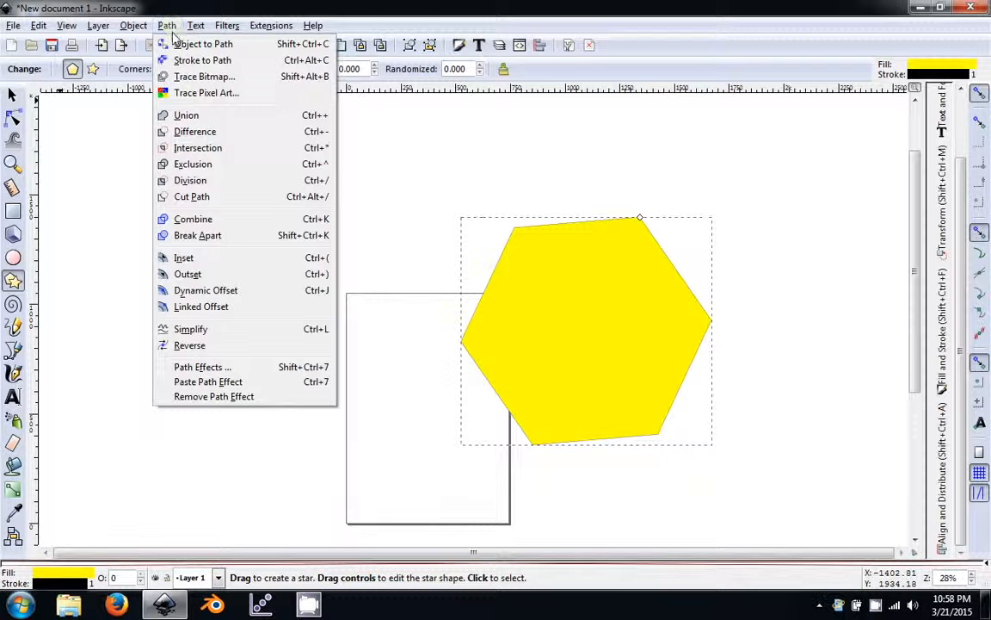
left_click(174, 44)
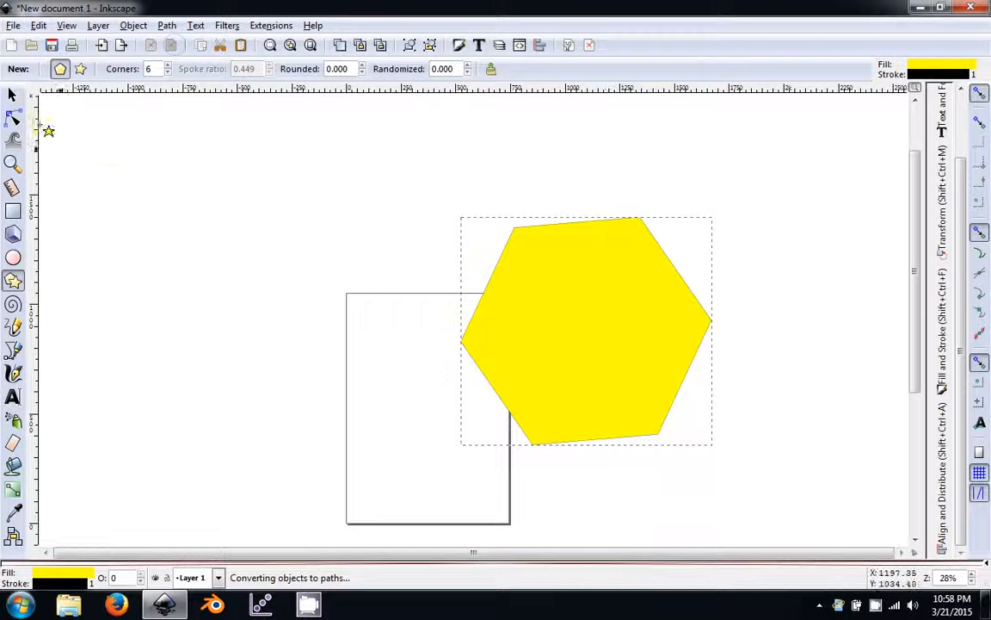
left_click(12, 95)
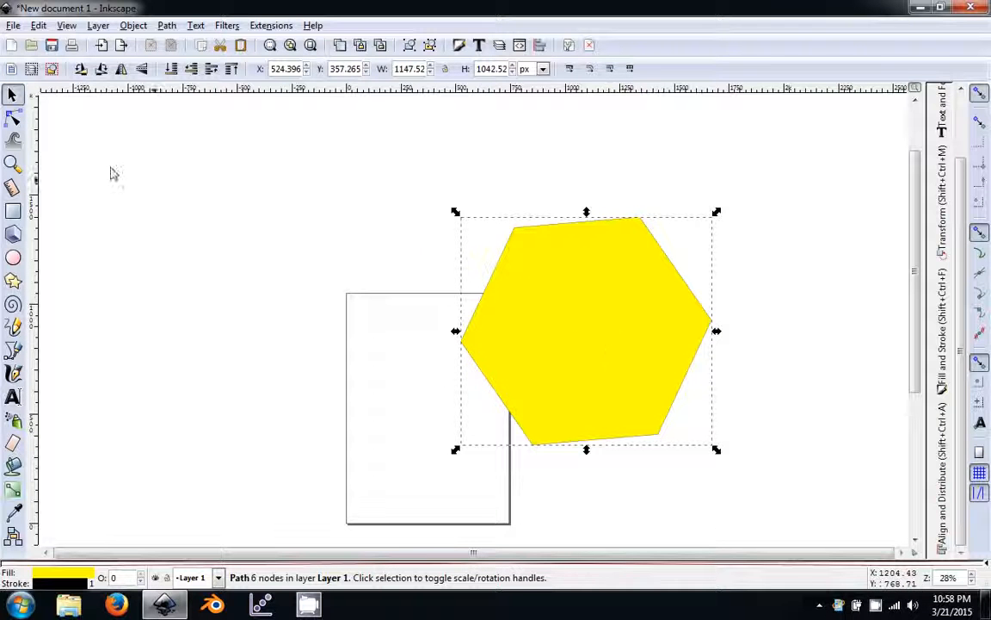
left_click(12, 119)
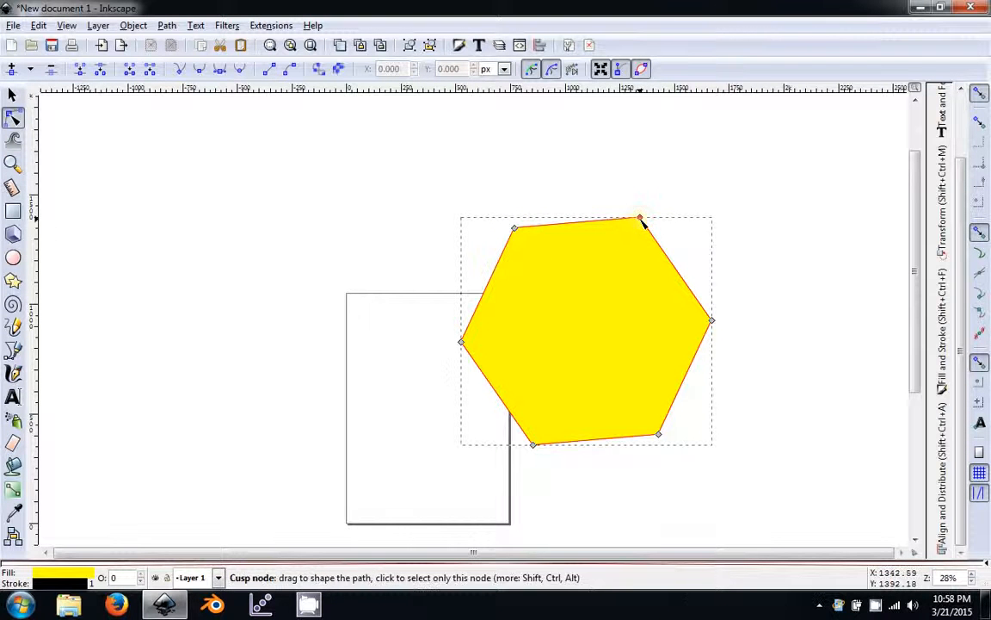
Step: Reshape the hexagon path by moving its nodes into an open-mouth shape notched on the right, about 1100 by 983 px
left_click_drag(640, 221, 772, 245)
left_click_drag(712, 320, 642, 327)
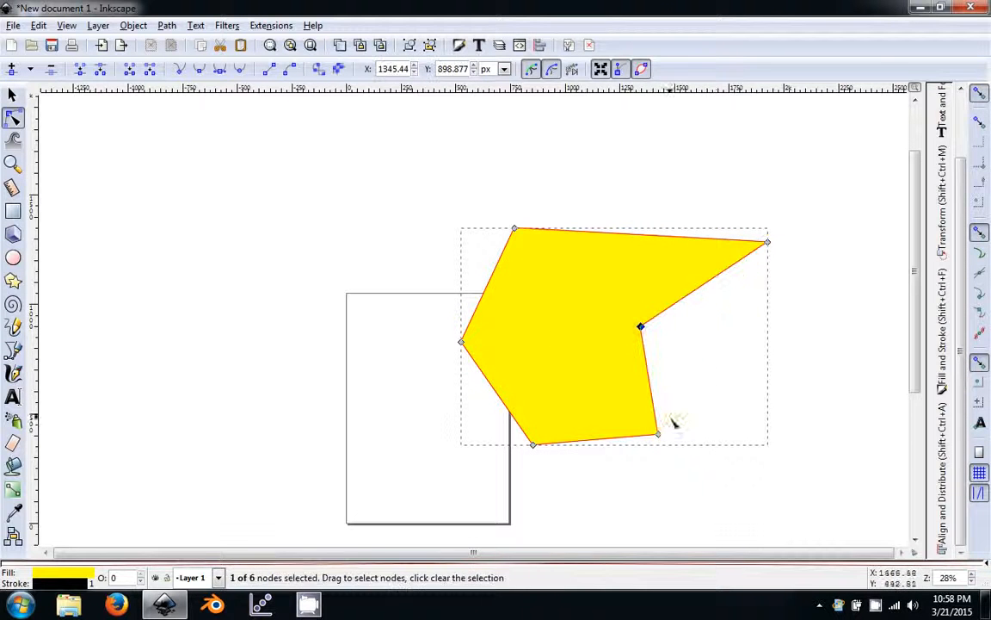
left_click_drag(659, 436, 751, 377)
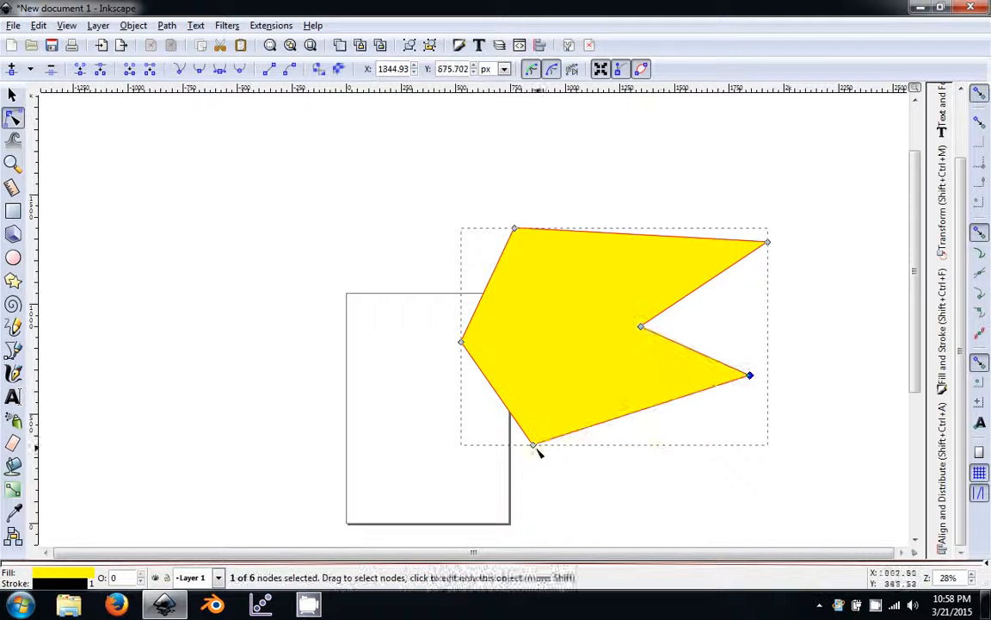
left_click_drag(545, 451, 706, 450)
left_click_drag(465, 349, 538, 419)
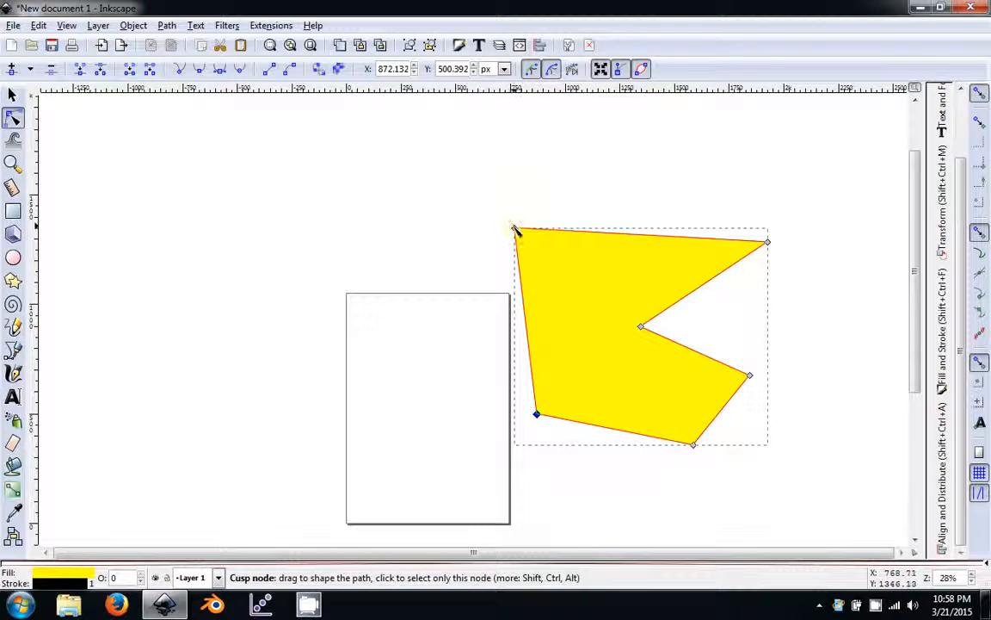
left_click_drag(544, 226, 623, 218)
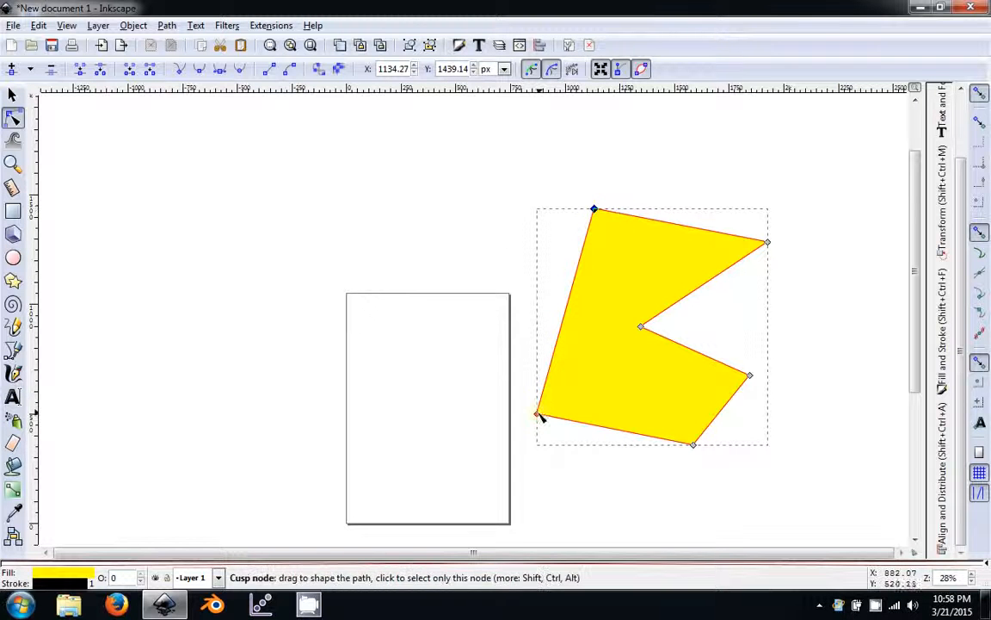
left_click_drag(538, 415, 531, 333)
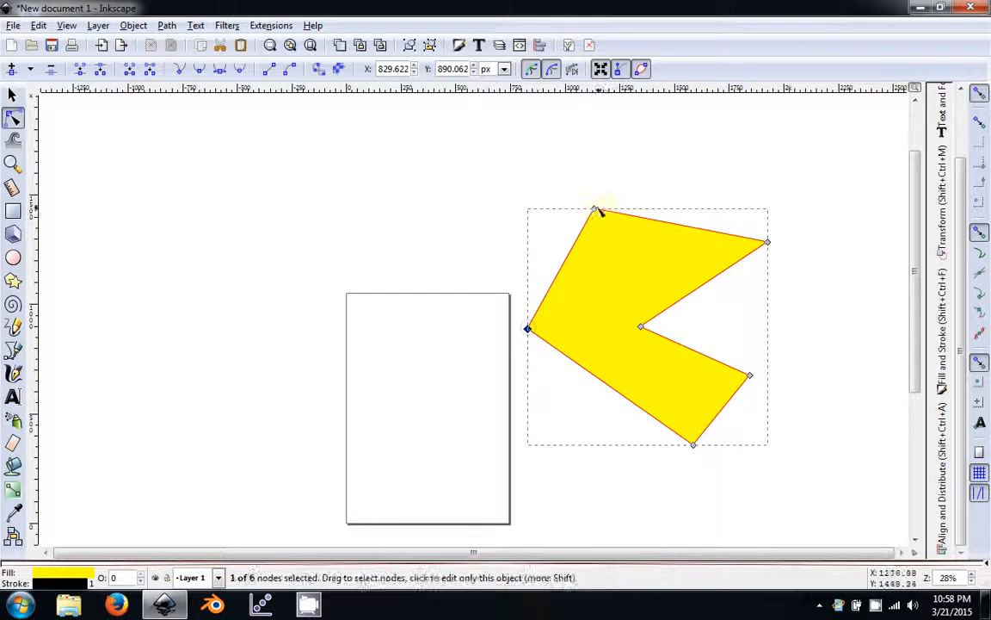
left_click_drag(594, 211, 634, 231)
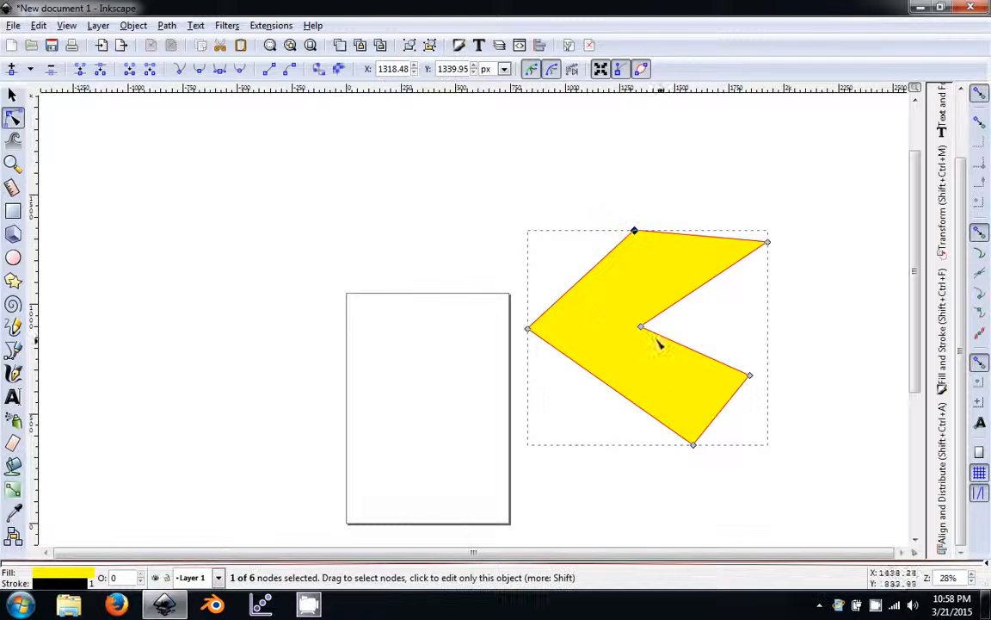
left_click(13, 95)
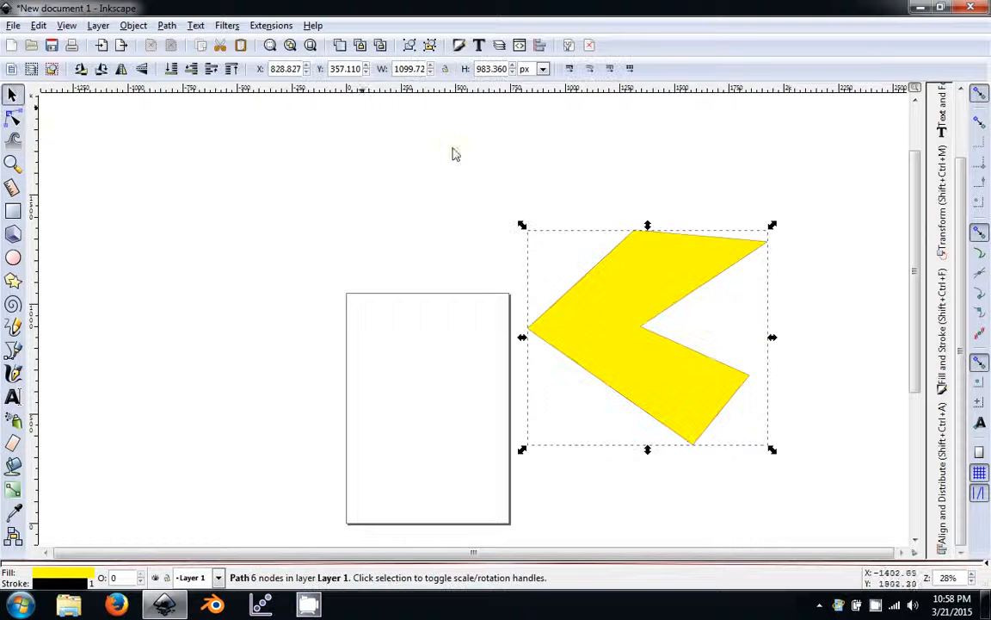
Step: Deselect the yellow path, display its nodes with the node editing tool, and clear the selection again
left_click(437, 231)
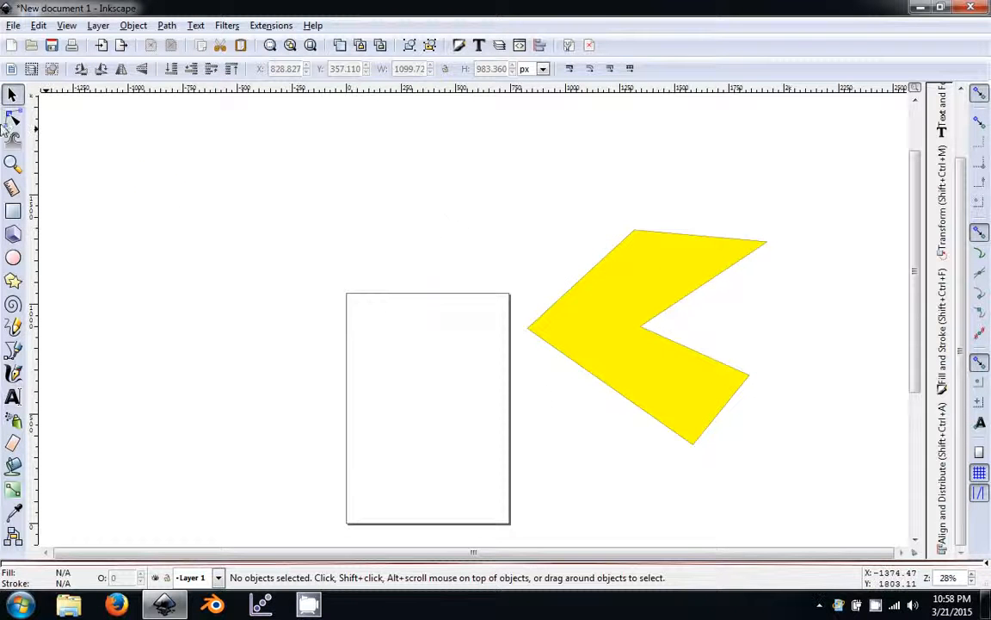
left_click(13, 119)
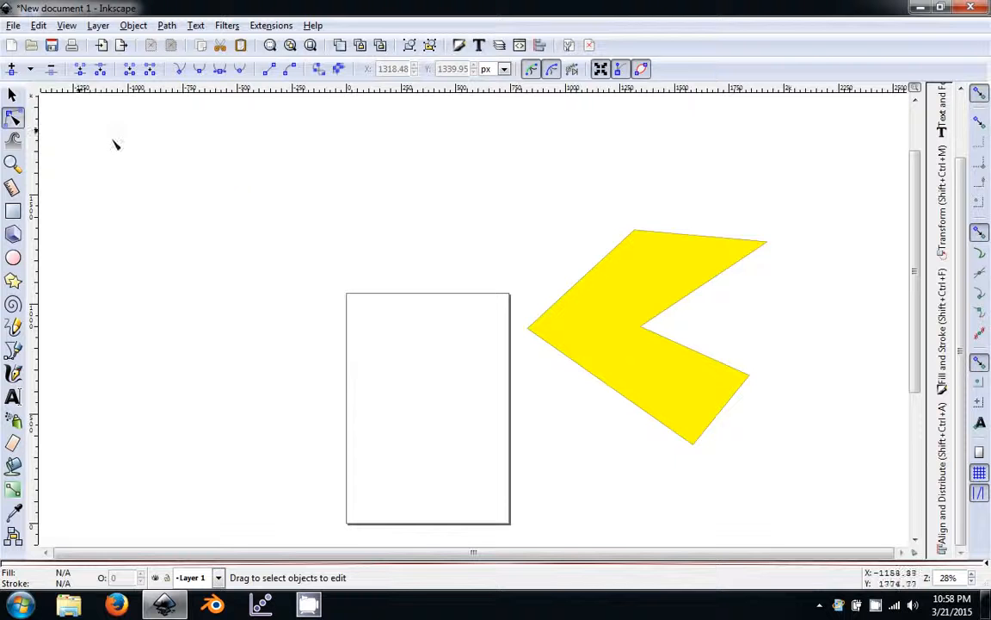
left_click(600, 300)
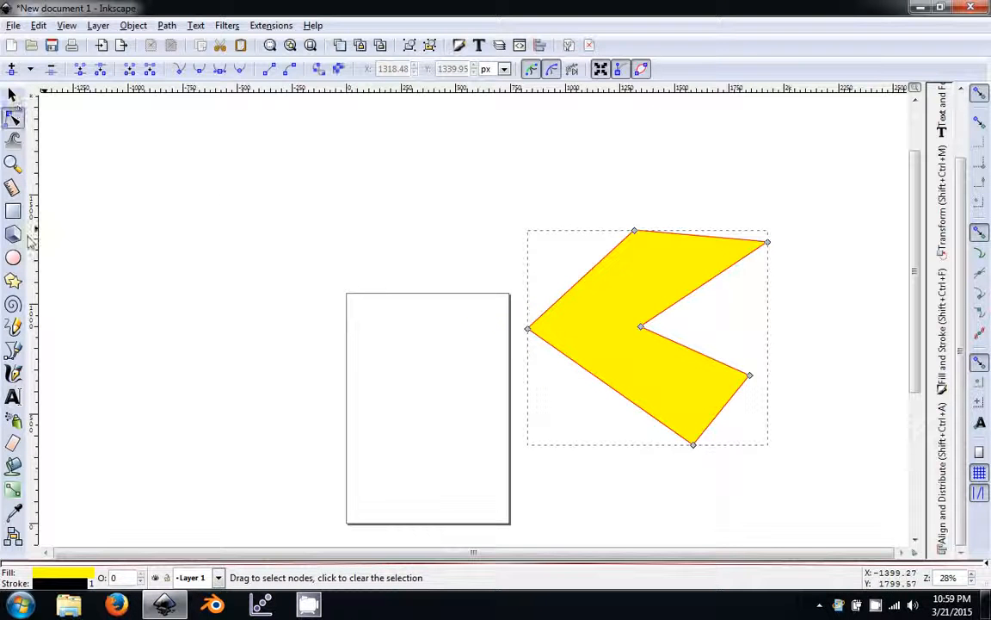
left_click(478, 269)
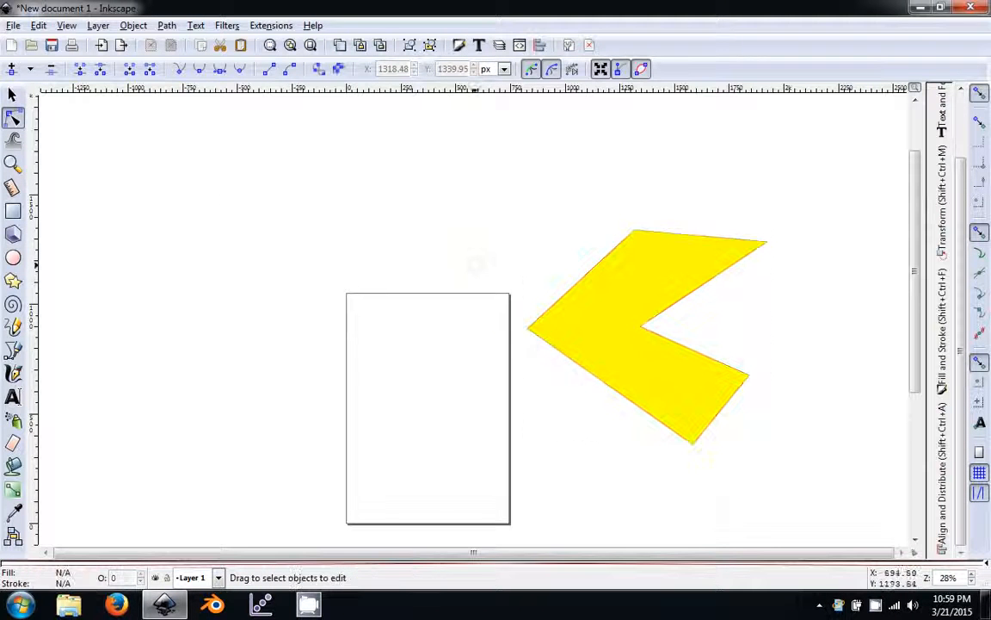
Step: Select the whole yellow path as an object and delete it
left_click(11, 96)
left_click(584, 364)
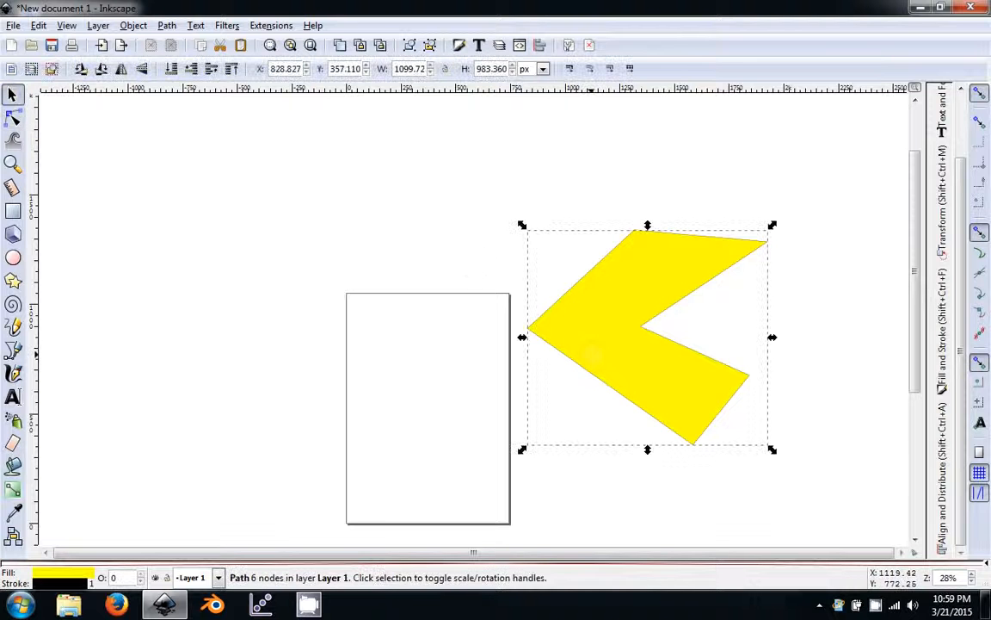
key("Delete")
key("Delete")
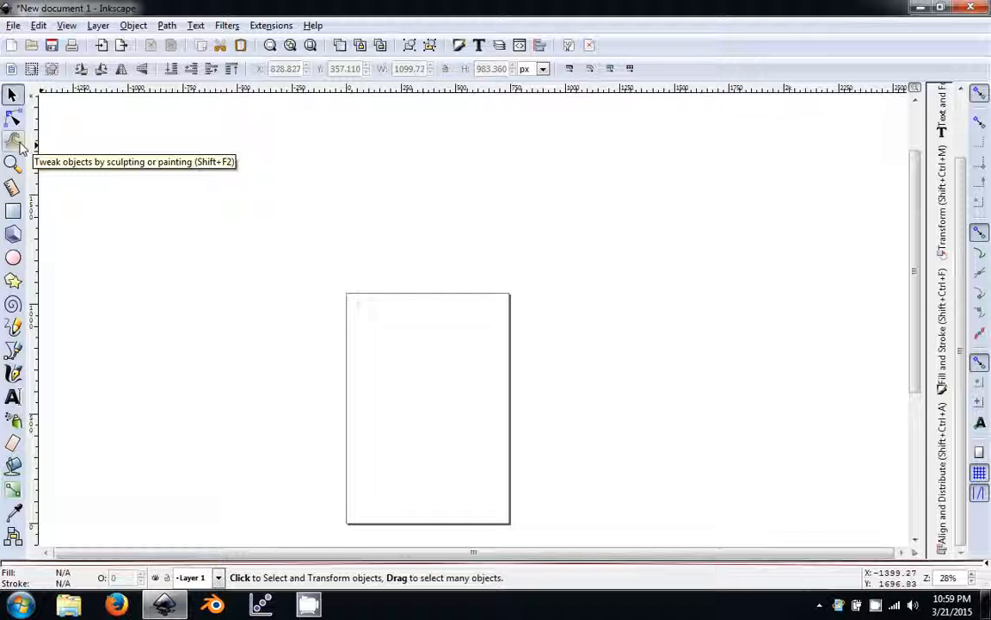
Step: Draw a blue rectangle of about 1209 by 989 px and push it far left of the page with the Tweak tool
left_click(13, 211)
left_click_drag(174, 221, 438, 435)
left_click(13, 139)
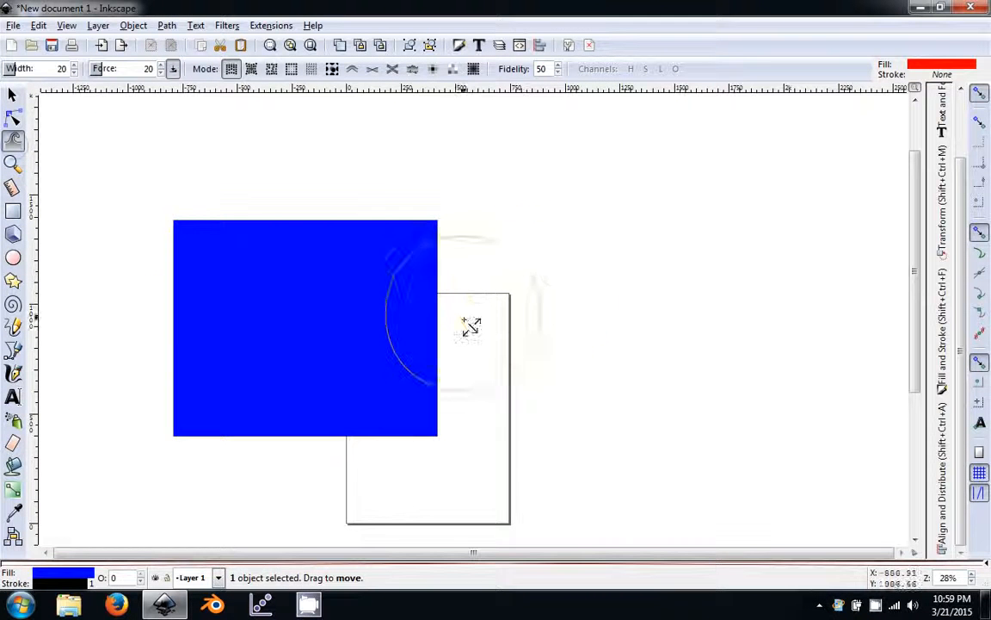
mouse_move(469, 328)
left_mouse_down()
mouse_move(343, 354)
mouse_move(273, 340)
mouse_move(232, 310)
left_mouse_up()
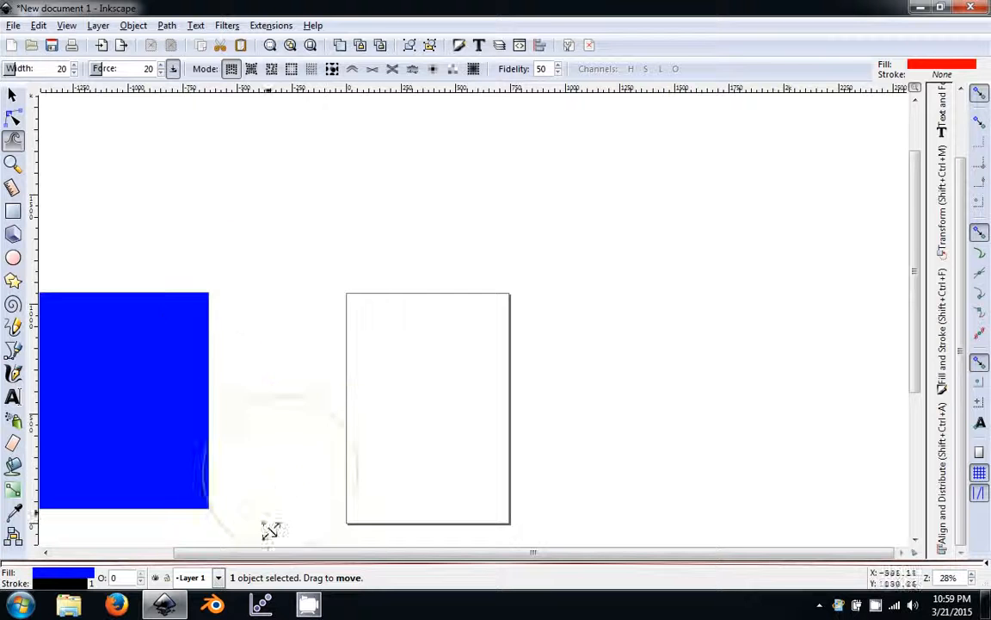
mouse_move(179, 433)
left_mouse_down()
mouse_move(146, 392)
mouse_move(138, 346)
left_mouse_up()
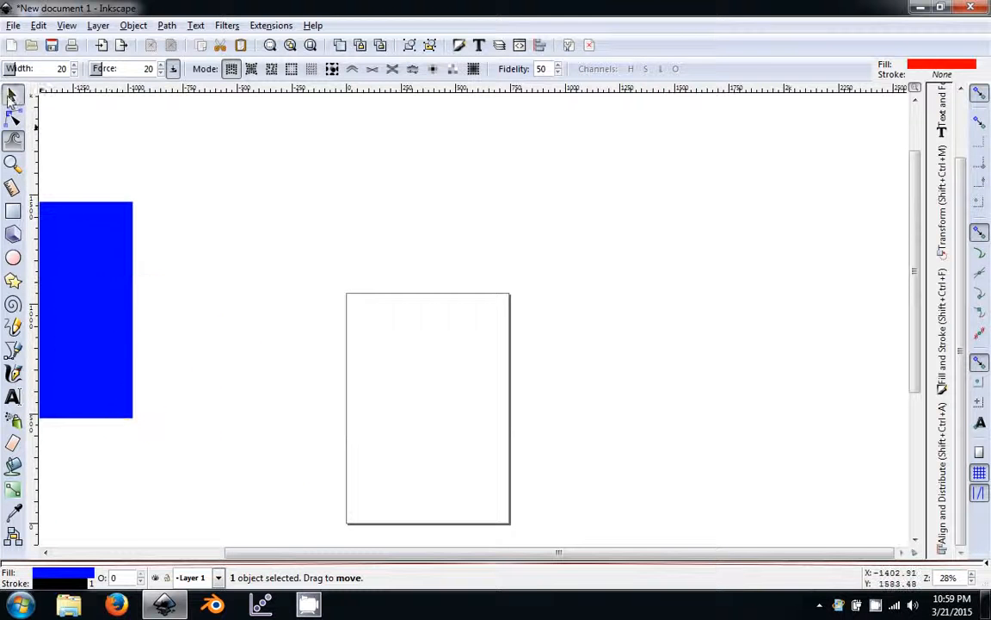
Step: Move the blue rectangle back beside the page's right edge, to about X 758, Y 37 px
left_click(12, 96)
left_click_drag(82, 276, 607, 302)
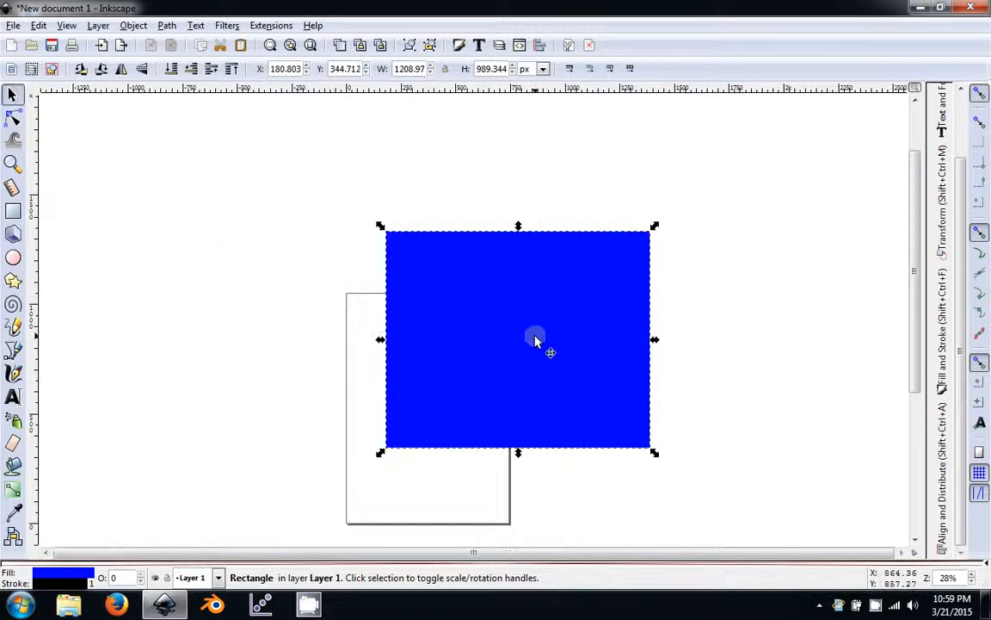
left_click_drag(535, 341, 658, 408)
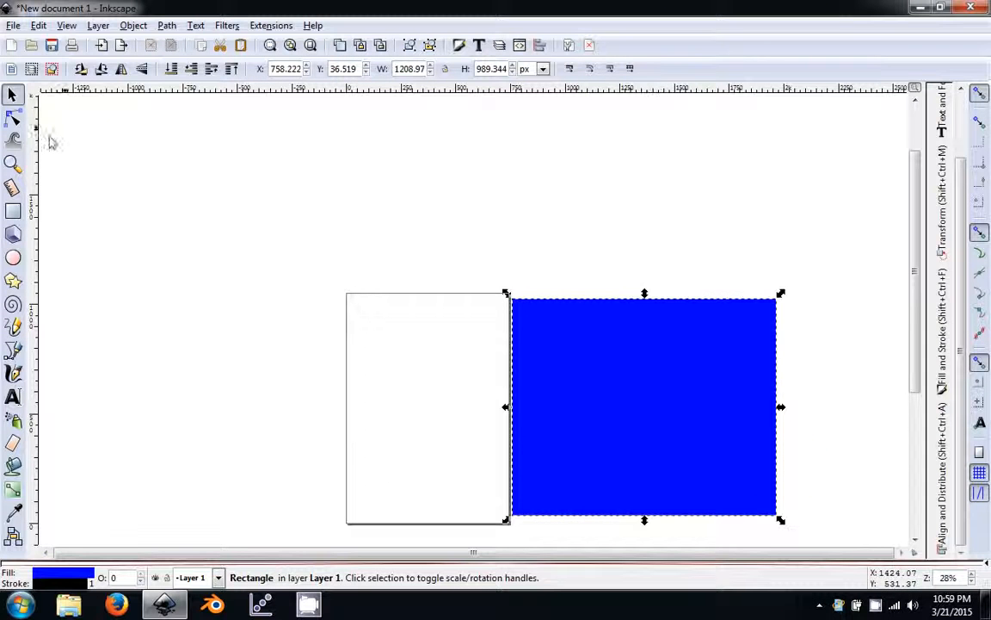
Step: Push the blue rectangle down and to the right of the page with the Tweak tool and return to the Selector
left_click(13, 139)
mouse_move(575, 272)
left_mouse_down()
mouse_move(597, 328)
mouse_move(619, 350)
mouse_move(506, 389)
mouse_move(555, 419)
mouse_move(575, 411)
left_mouse_up()
key("s")
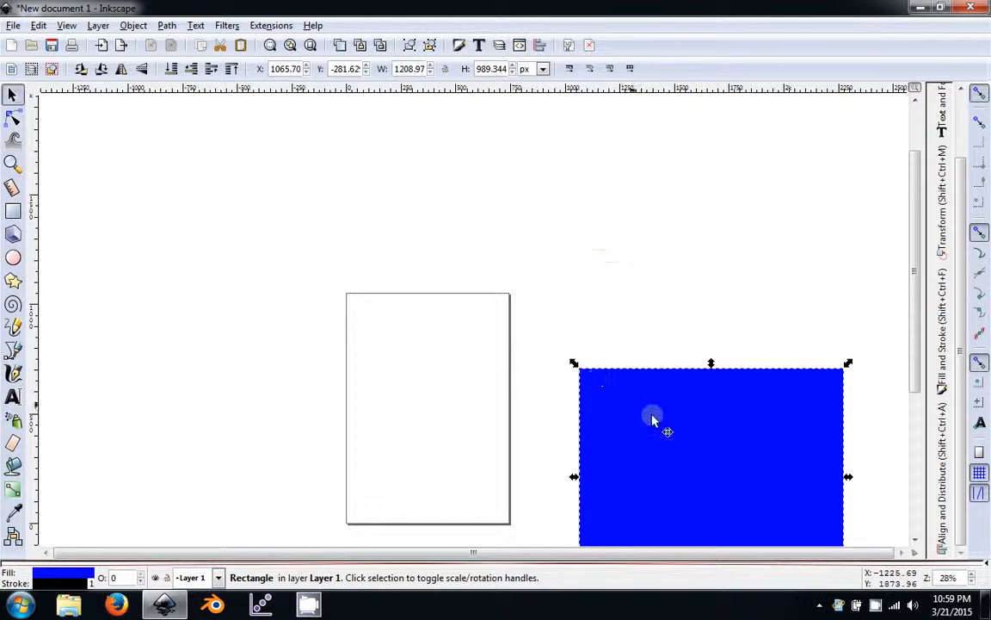
Step: Move the blue rectangle back beside the page to about X 796, Y 9 px and delete it
left_click_drag(653, 418, 623, 358)
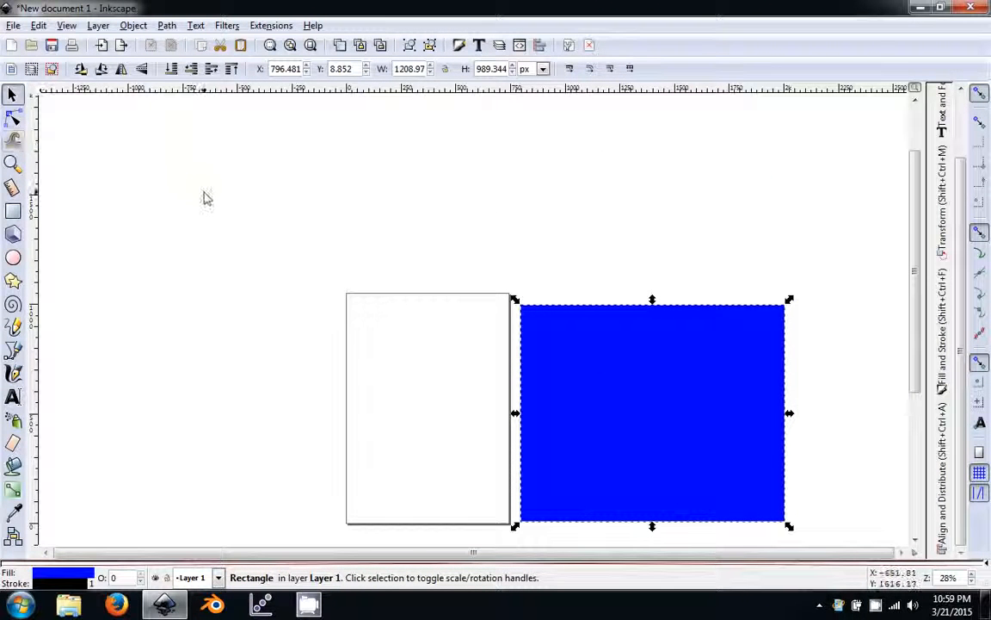
key("Delete")
Step: Reorder the taskbar so the file explorer icon comes last, and dismiss the desktop options
left_click(20, 604)
left_click_drag(68, 605, 740, 508)
right_click(987, 609)
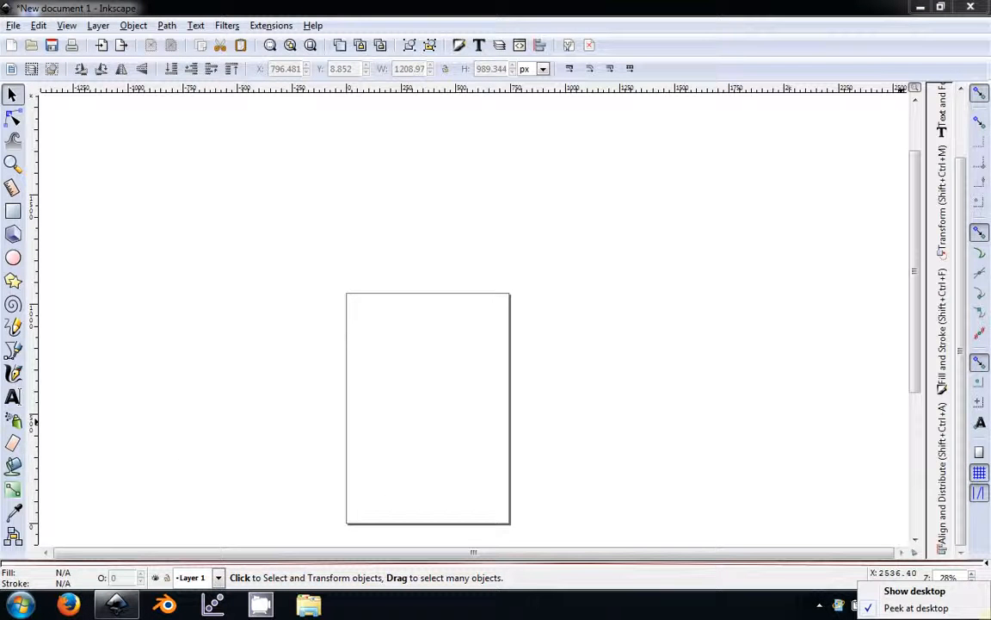
left_click(511, 521)
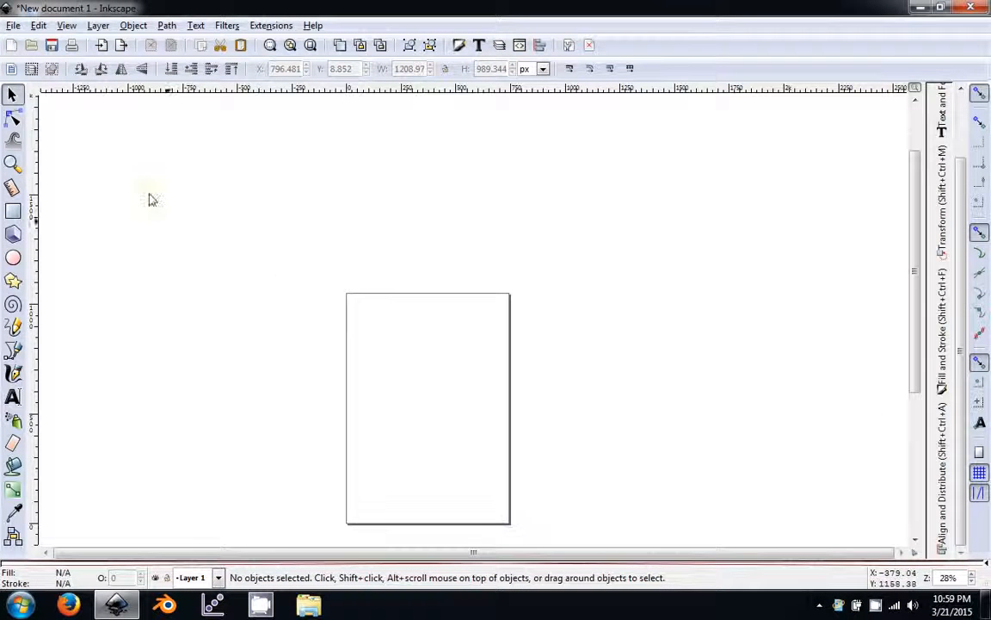
Step: Zoom in and out repeatedly on the middle of the page with the Zoom tool
left_click(12, 163)
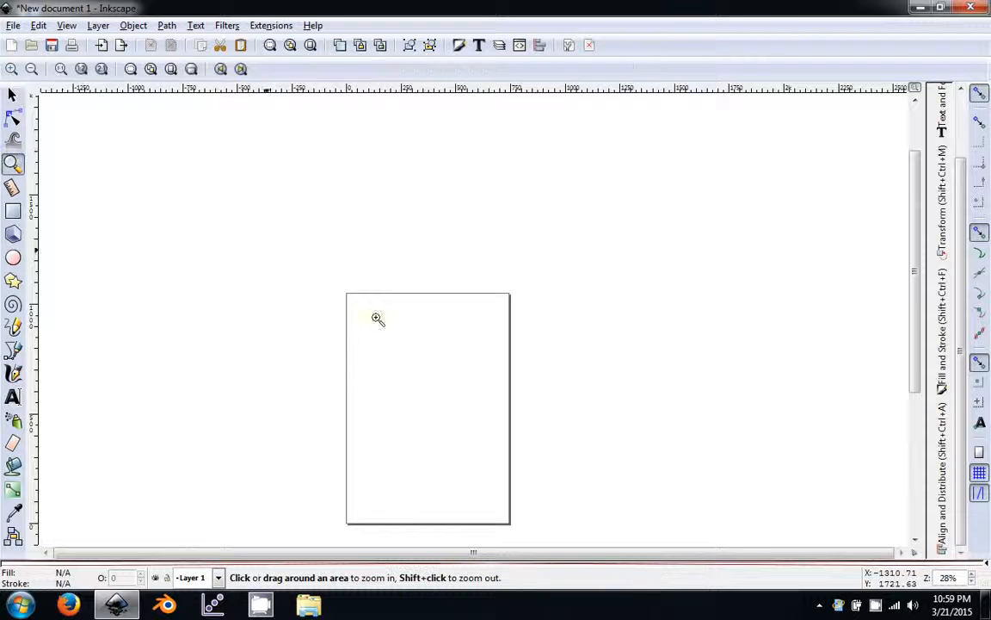
left_click(412, 401)
left_click(421, 396)
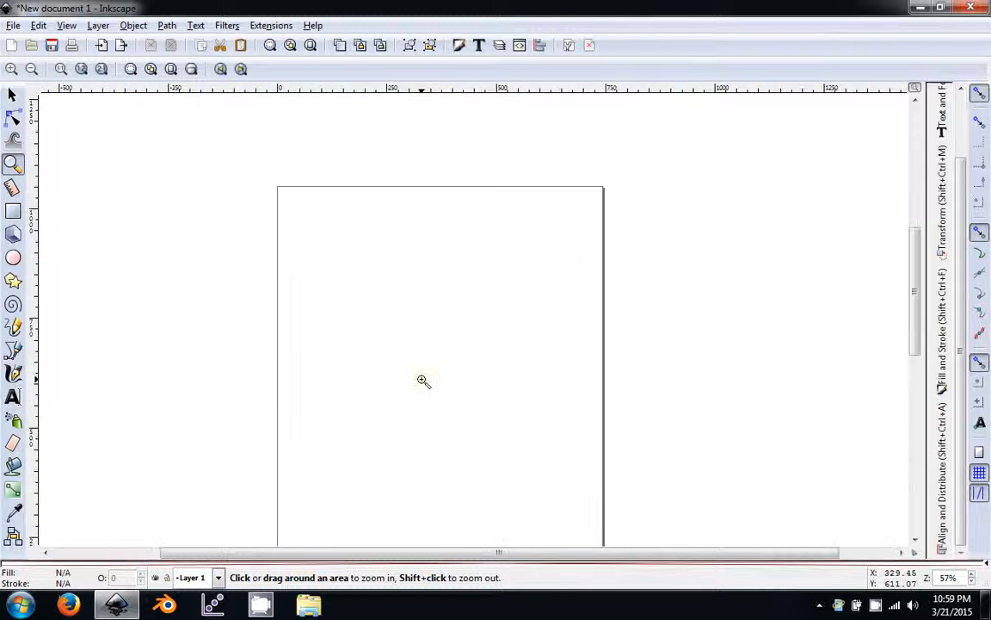
left_click(423, 380, "shift")
left_click(421, 382, "shift")
left_click(421, 383, "shift")
left_click(422, 382, "shift")
left_click(426, 383, "shift")
left_click(428, 383, "shift")
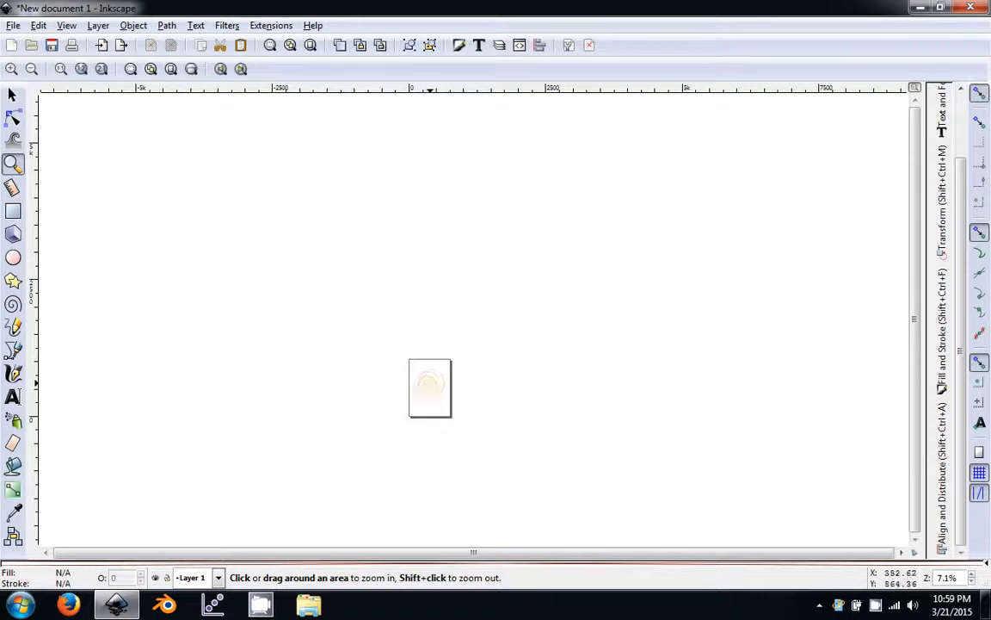
left_click(427, 384)
left_click(428, 384)
left_click(428, 384)
left_click(428, 384)
left_click(428, 385)
left_click(429, 385)
left_click(428, 385, "shift")
left_click(429, 385, "shift")
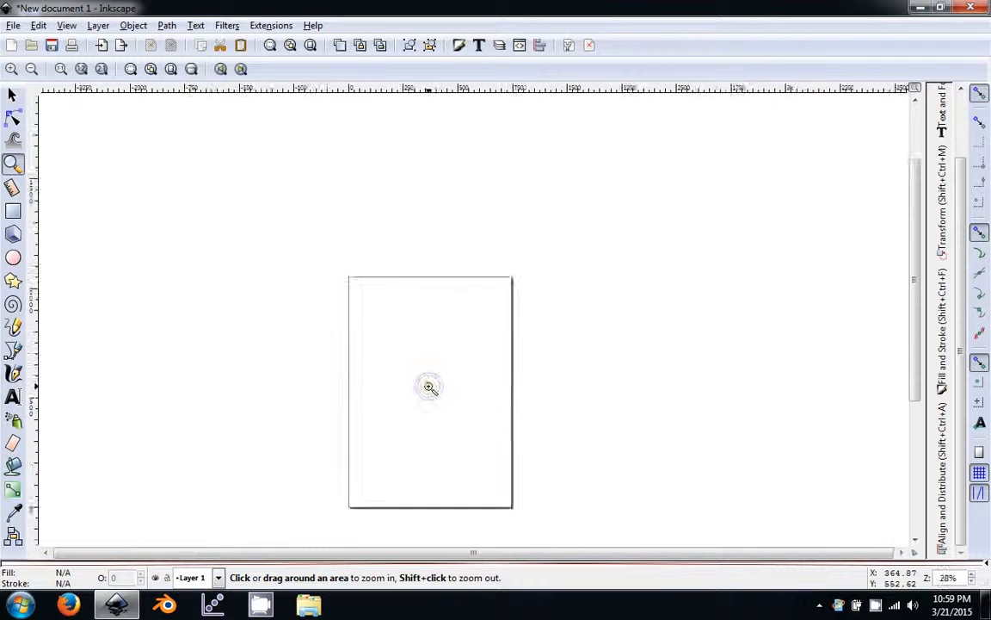
left_click(429, 387, "shift")
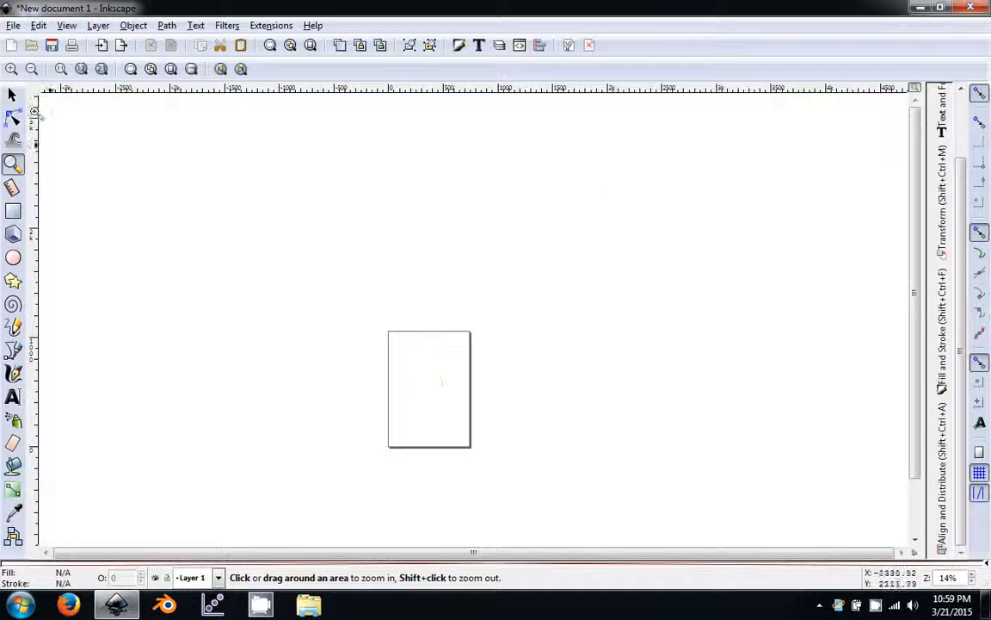
Step: Return to the Selector, pan the page upward and zoom the canvas in and out around the page's centre
left_click(12, 97)
left_click_drag(382, 377, 385, 306)
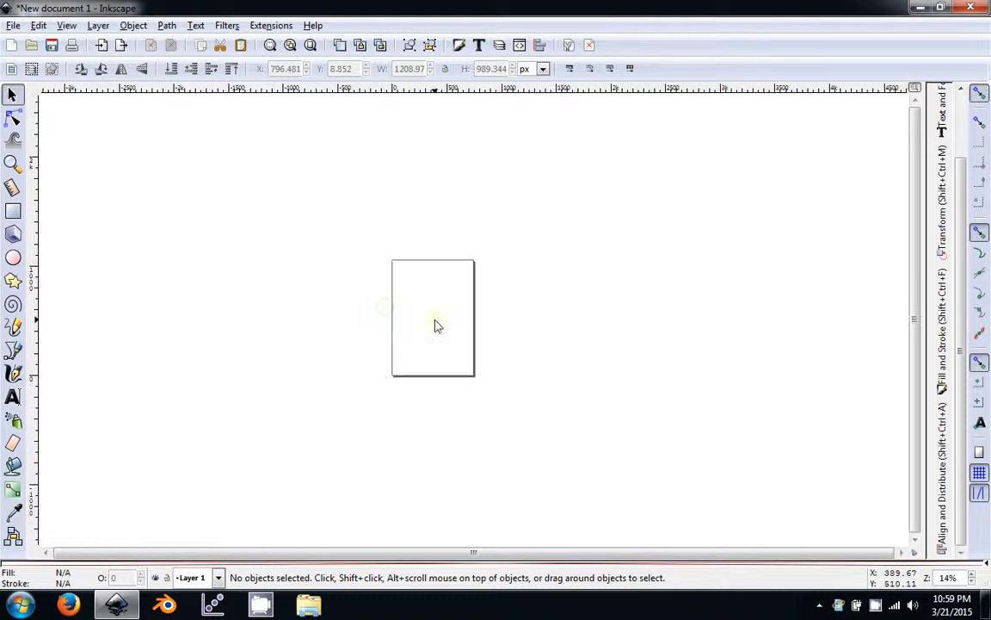
key("ctrl")
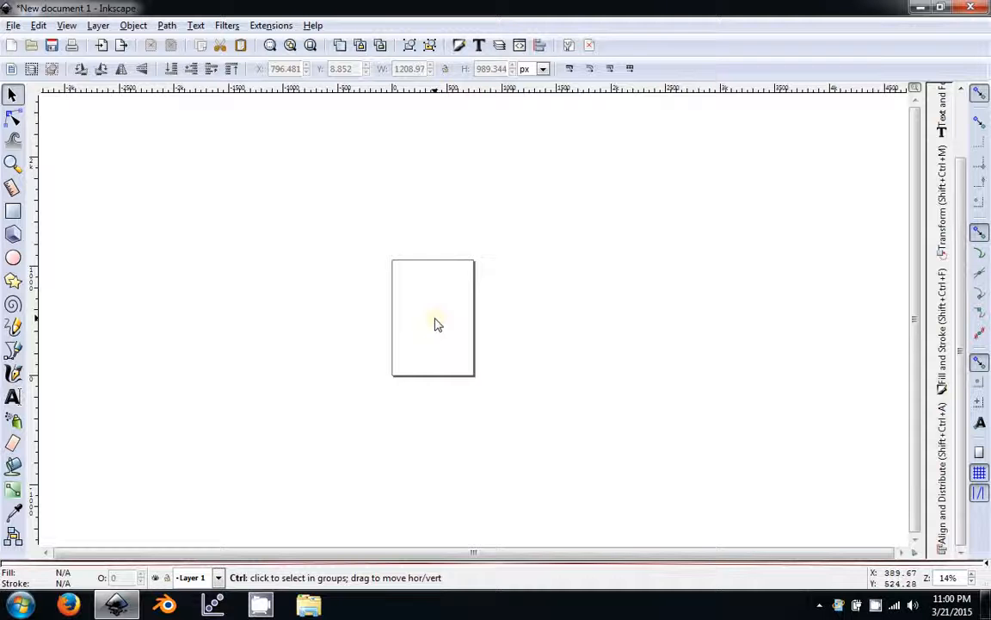
scroll(434, 324, "up", 3)
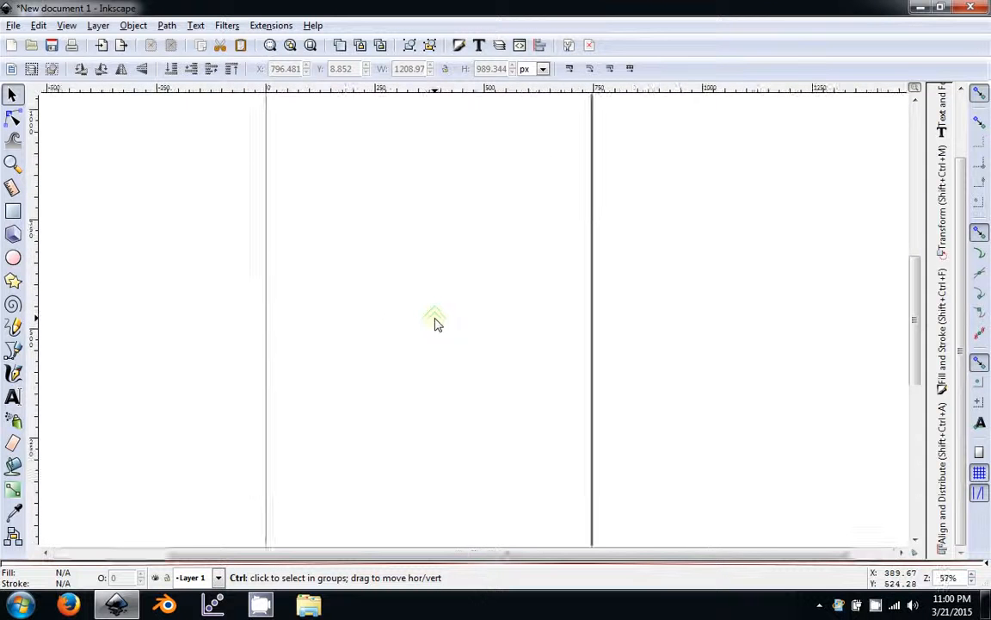
scroll(435, 323, "down", 4)
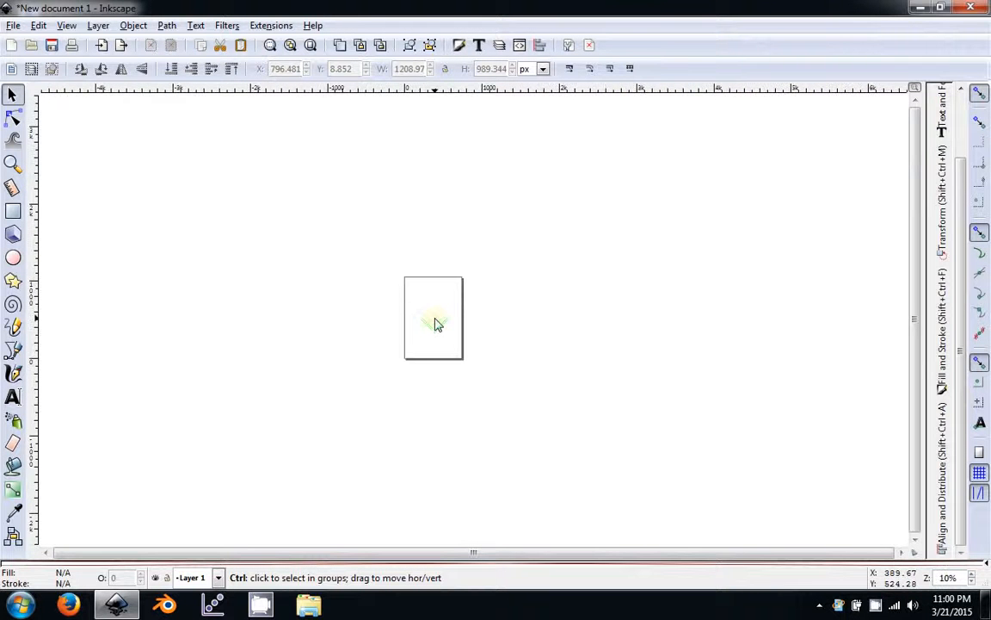
scroll(435, 324, "up", 5)
scroll(435, 323, "down", 4)
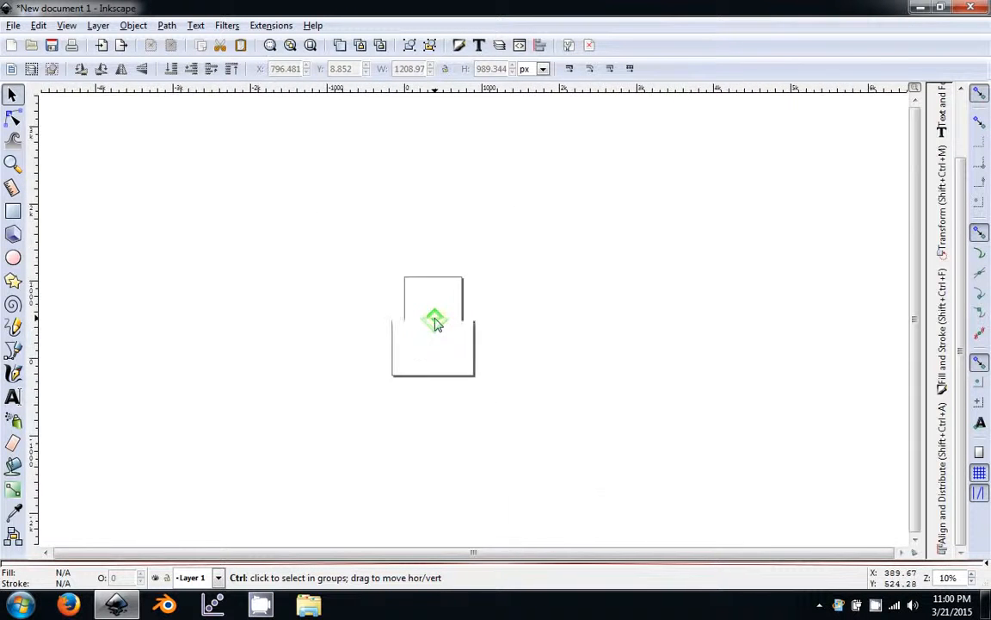
scroll(434, 324, "up", 3)
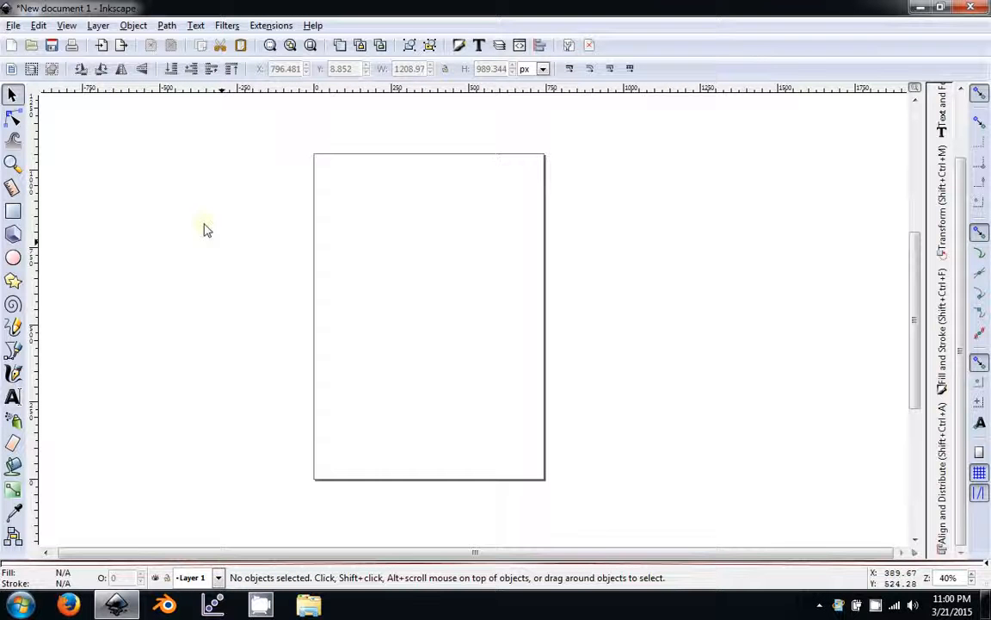
Step: Set the Measure tool's units to inches and measure a diagonal from the page's lower-left corner to beyond its right edge
left_click(13, 188)
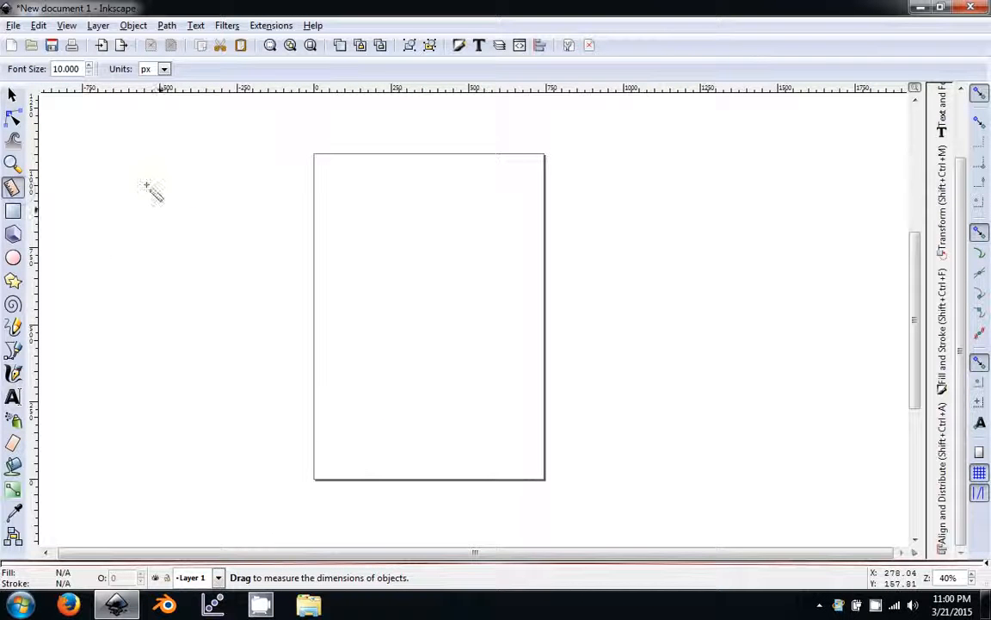
left_click(163, 69)
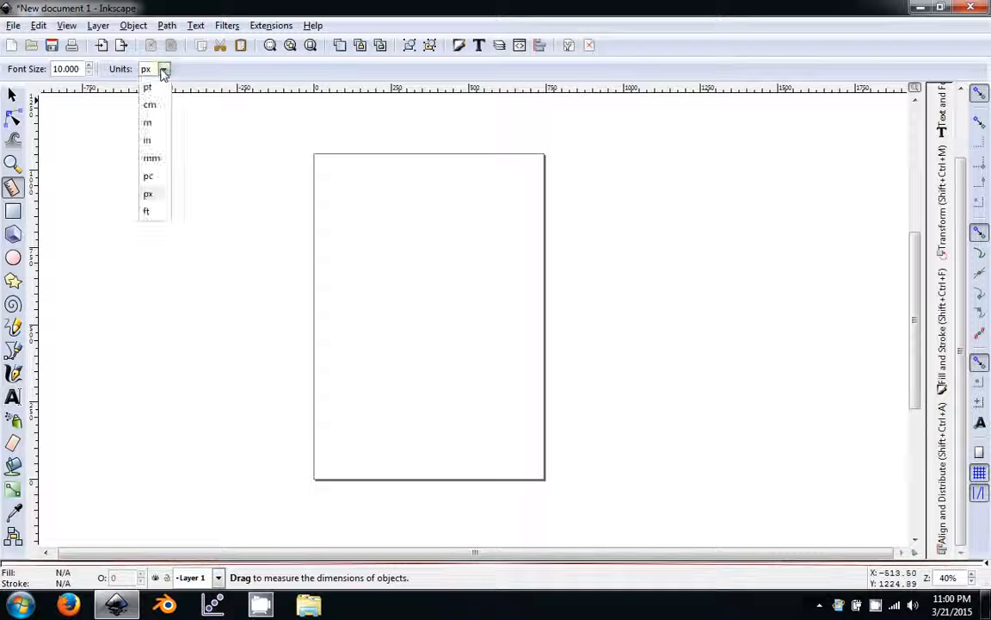
left_click(159, 143)
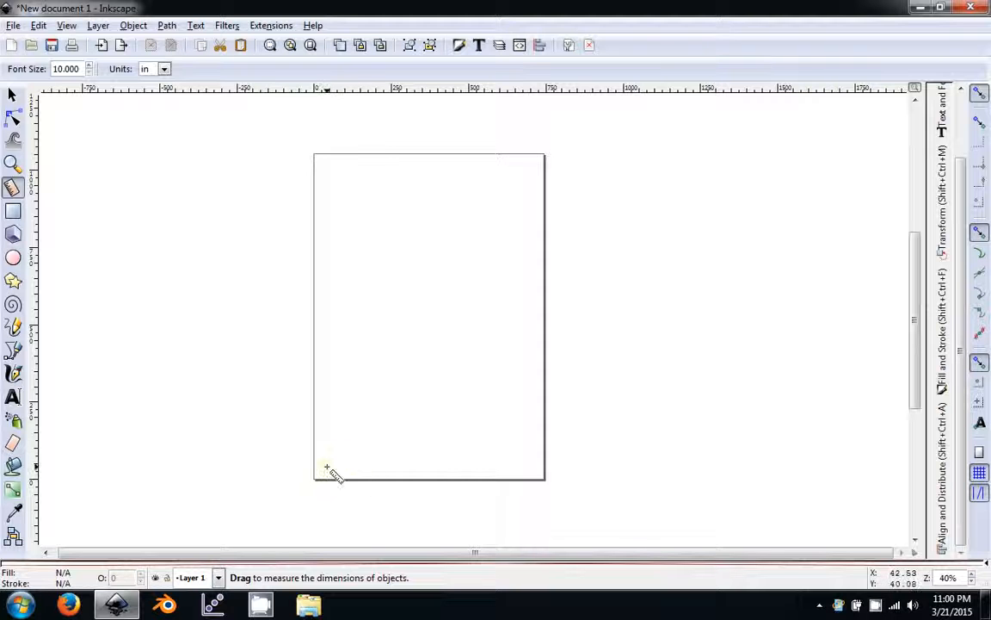
left_click_drag(327, 467, 630, 181)
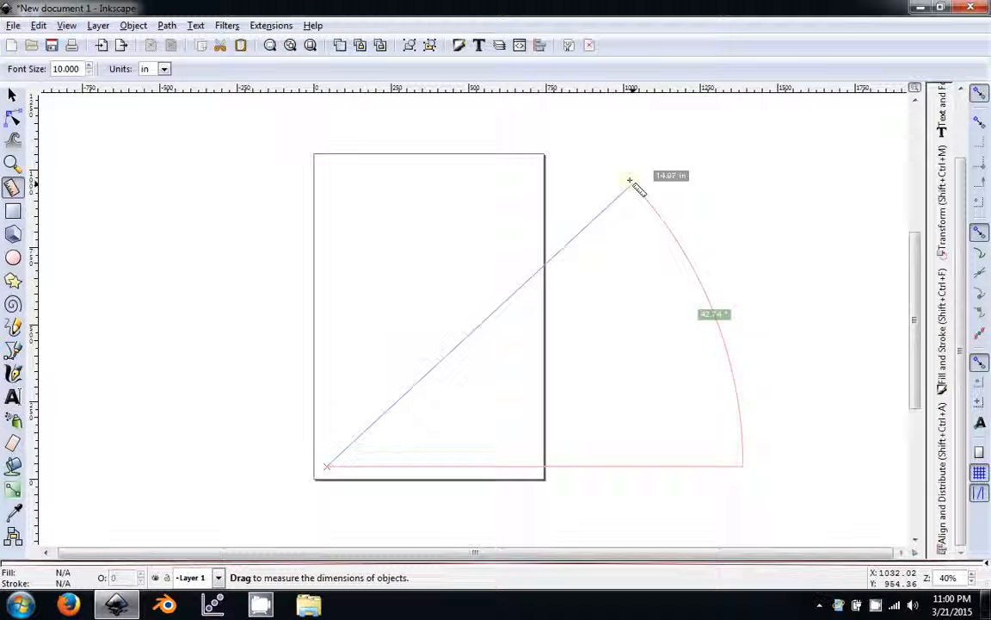
left_click_drag(630, 182, 569, 173)
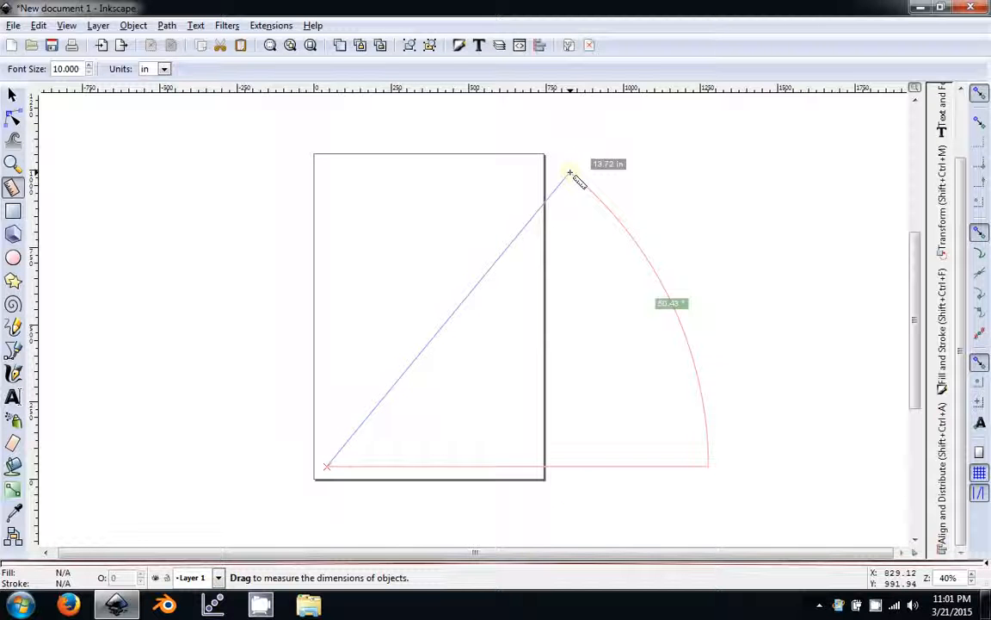
left_click_drag(569, 173, 569, 173)
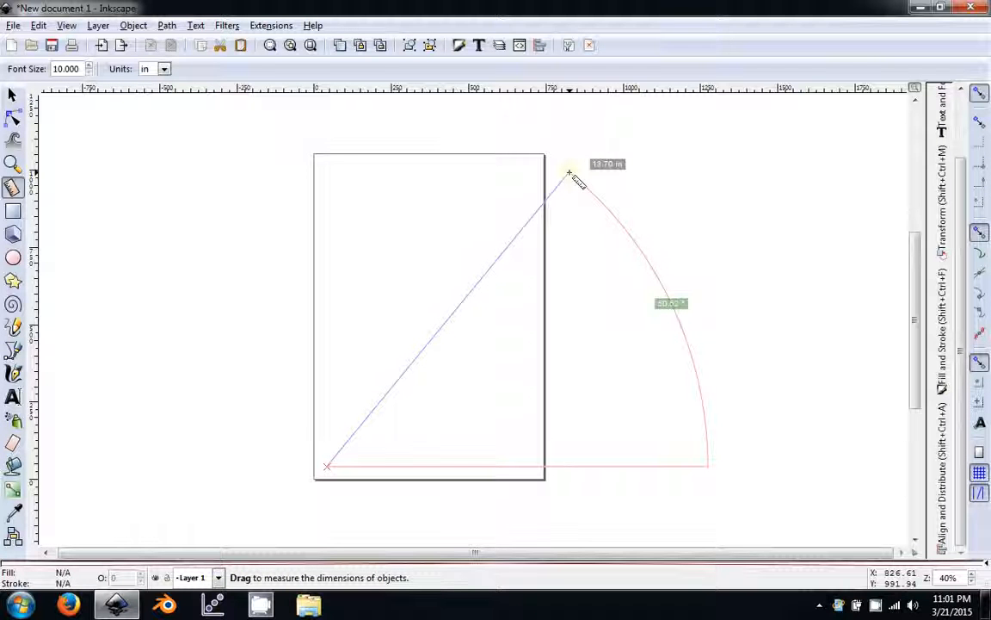
left_click_drag(568, 173, 568, 173)
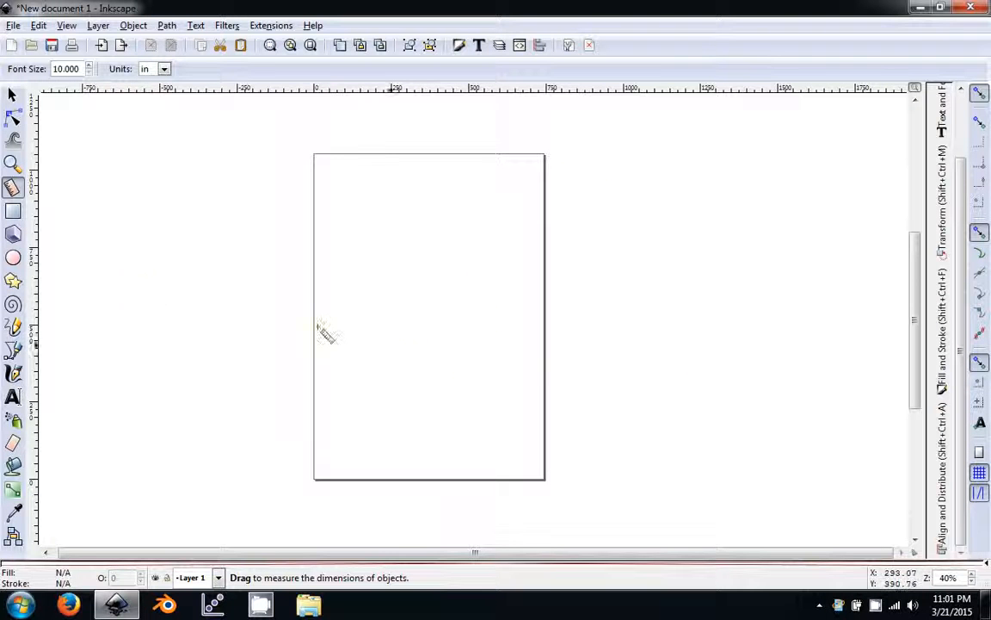
Step: Draw a blue rectangle in the upper part of the page and resize it by its corner handles to about 434 × 231 px
left_click(13, 211)
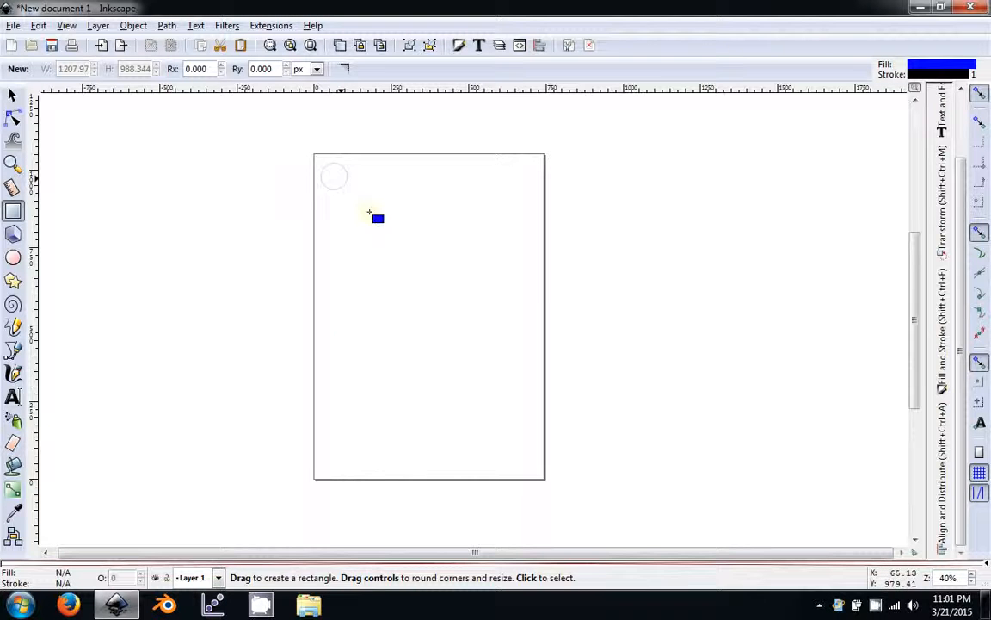
left_click_drag(369, 211, 404, 256)
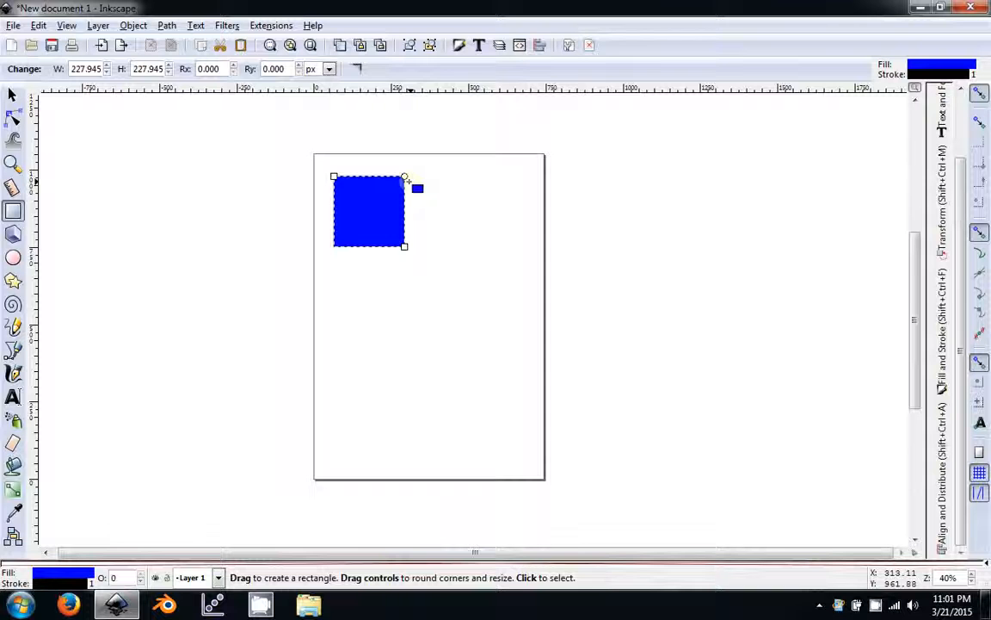
scroll(385, 222, "up", 2)
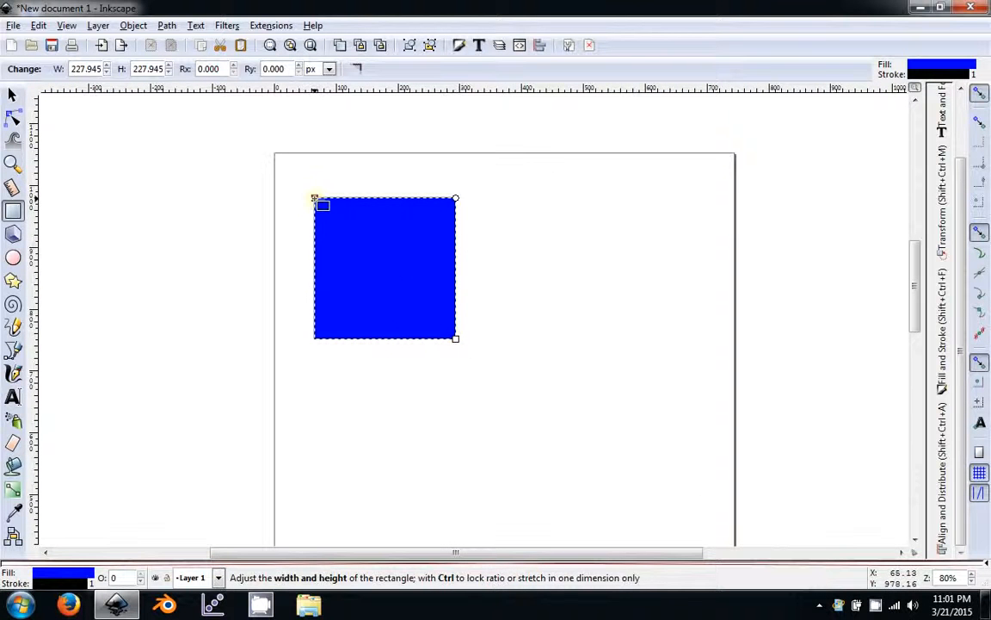
left_click_drag(314, 199, 168, 153)
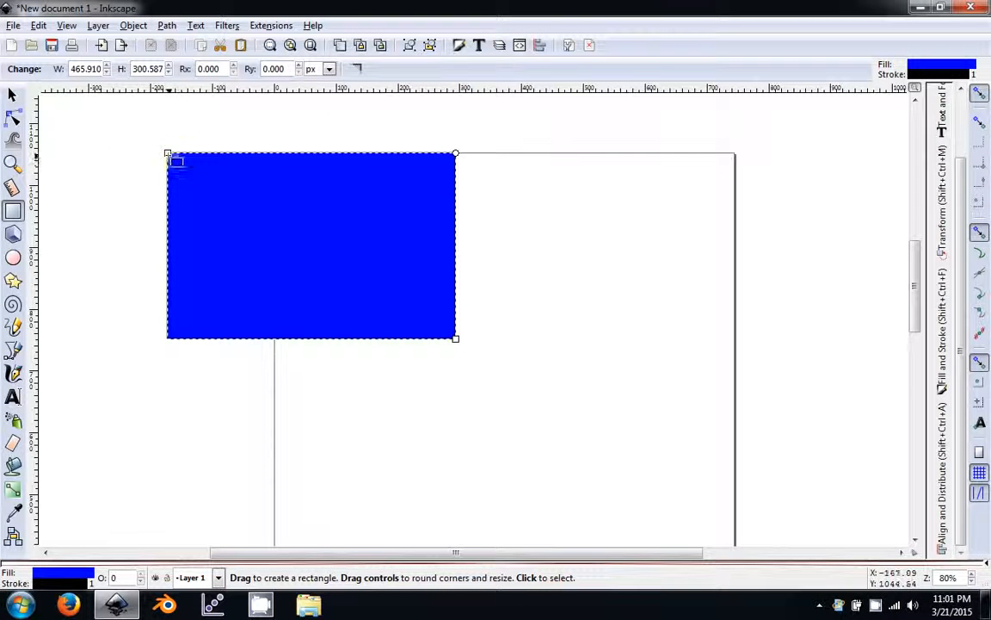
left_click_drag(176, 161, 406, 232)
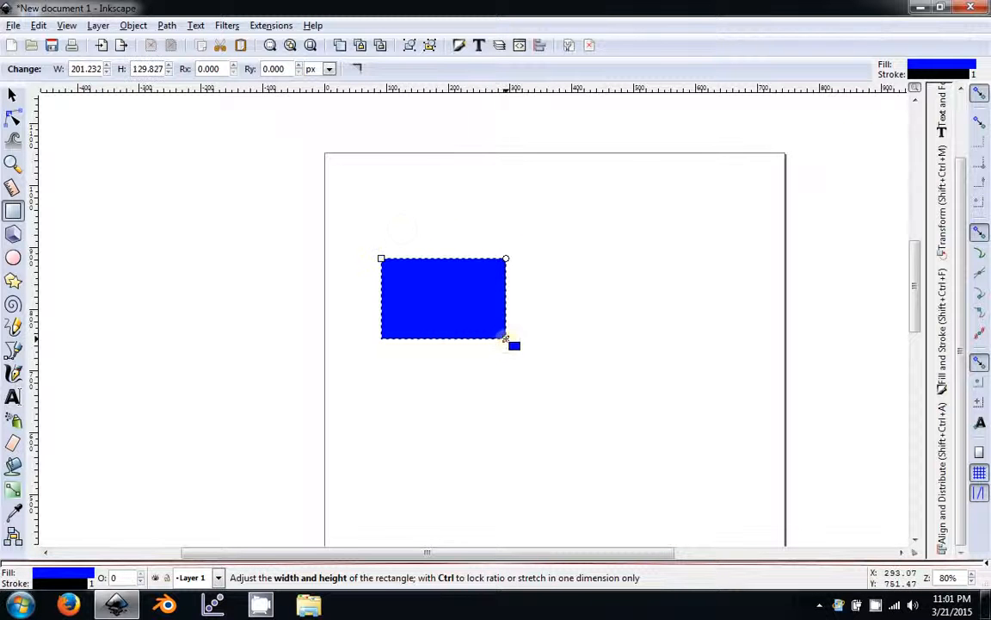
left_click_drag(508, 340, 651, 401)
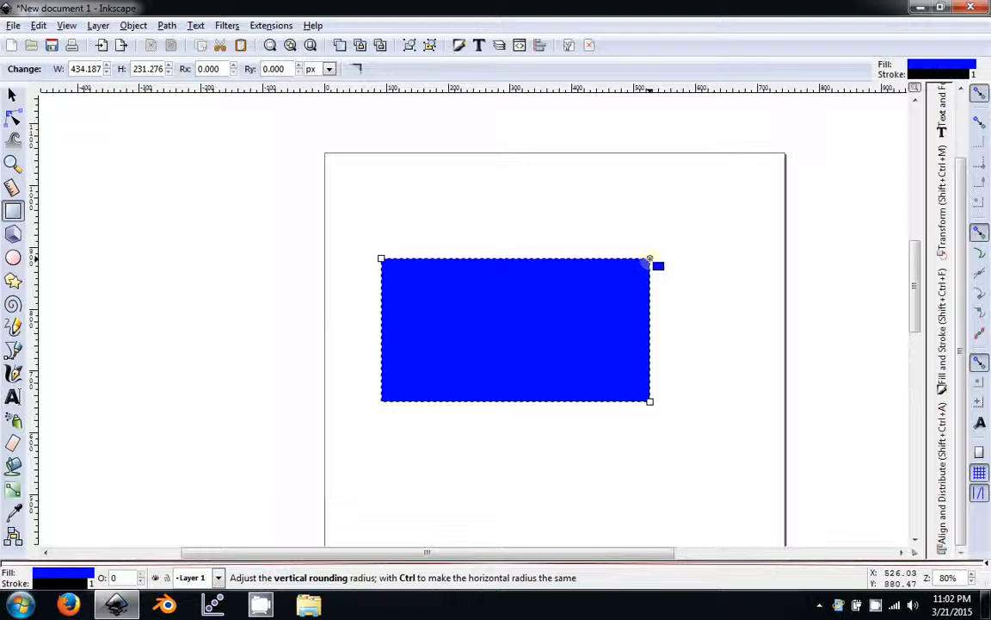
Step: Round the rectangle's corners by their handles to about 217 px horizontally and 19 px vertically, and deselect it with the Selector
left_click_drag(650, 259, 594, 258)
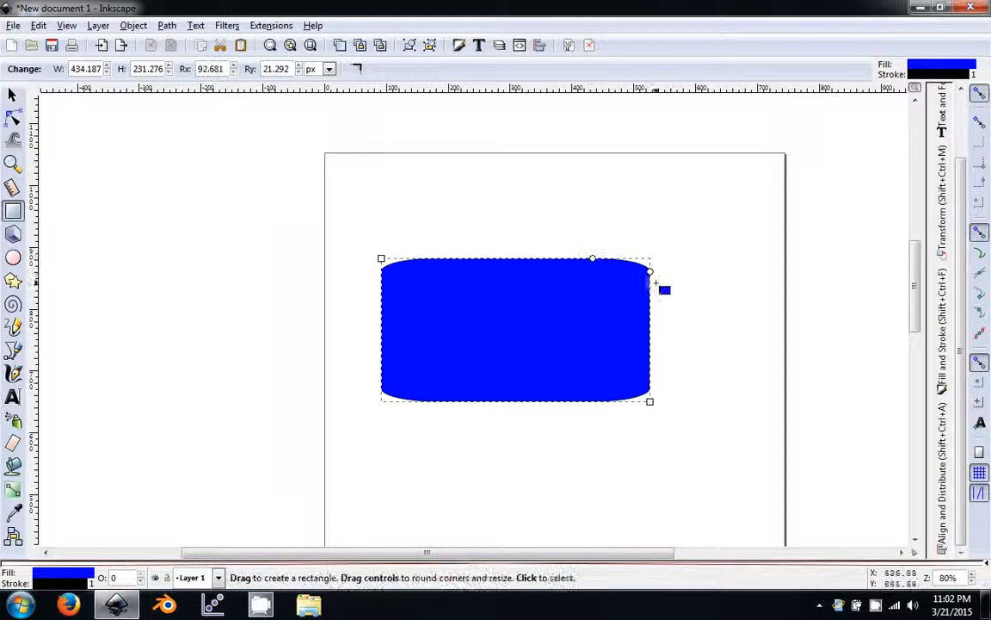
left_click_drag(651, 271, 652, 290)
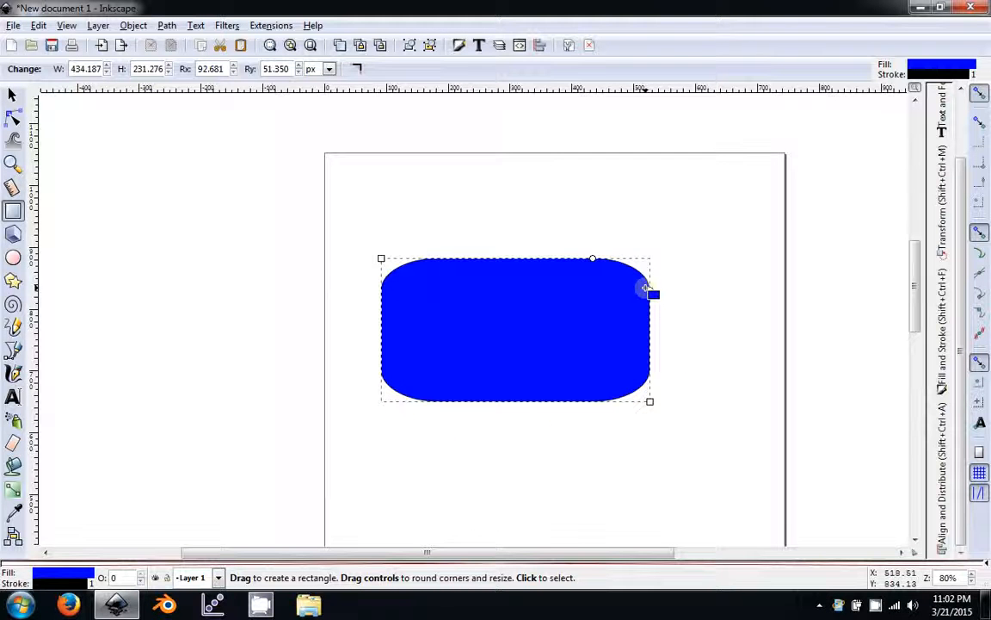
left_click_drag(652, 290, 652, 272)
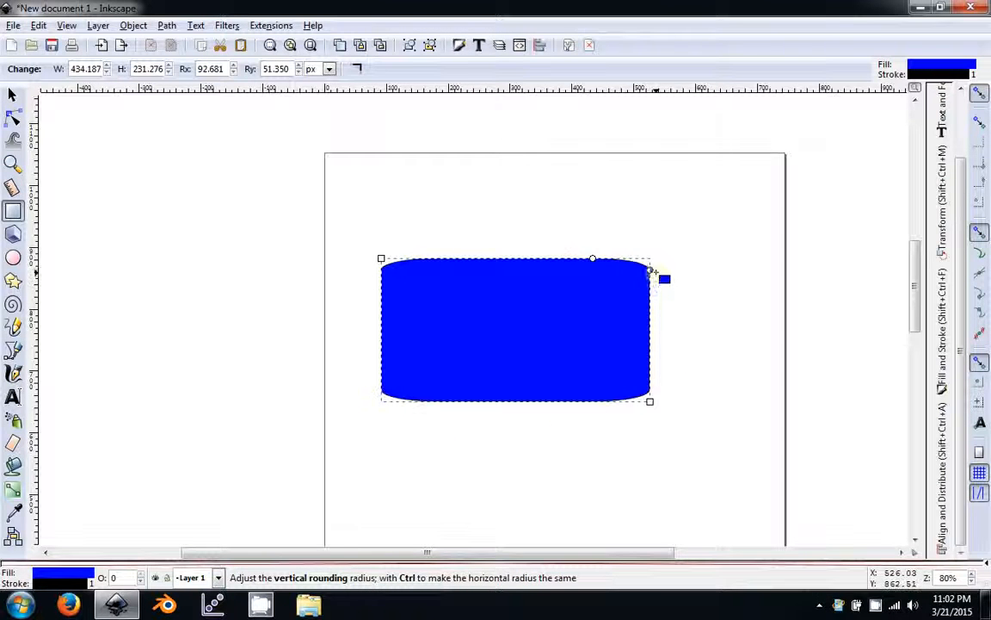
left_click_drag(592, 259, 498, 265)
key("s")
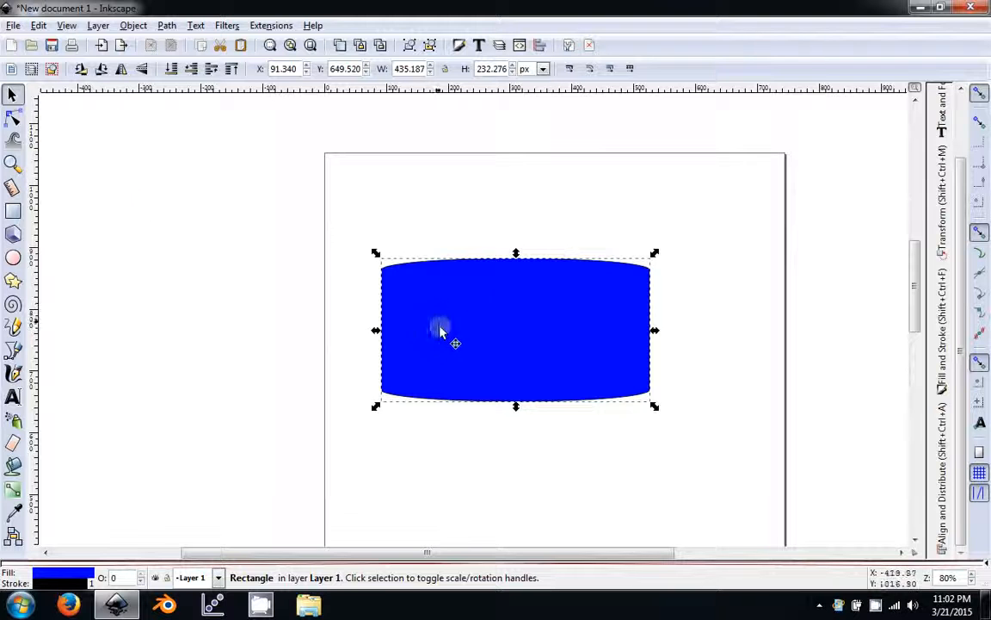
left_click(755, 341)
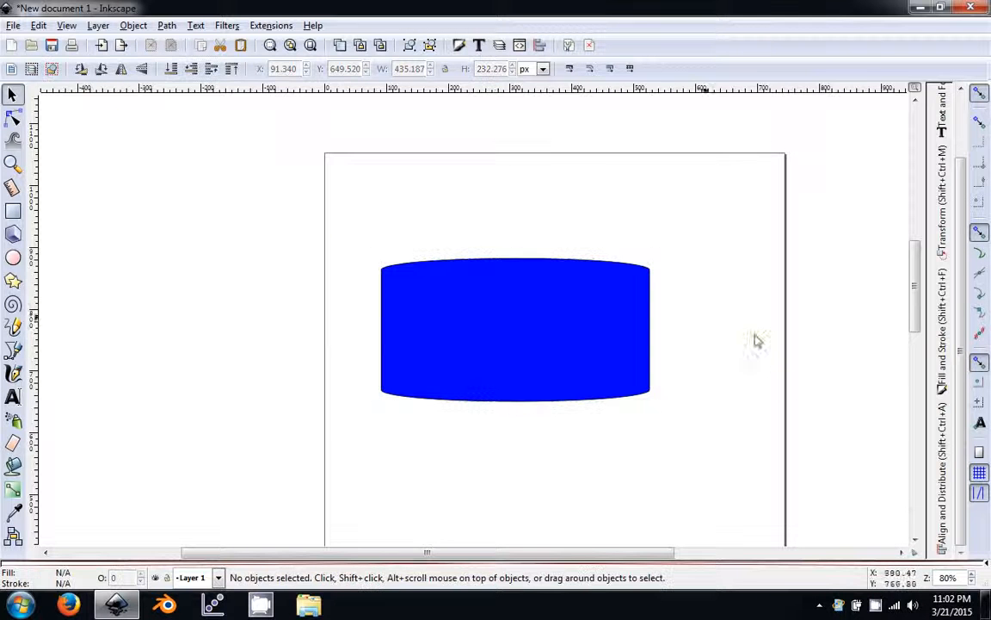
Step: Reopen the blue rectangle for shape editing and adjust its corner rounding to about 86 px horizontally and 59 px vertically
left_click(571, 348)
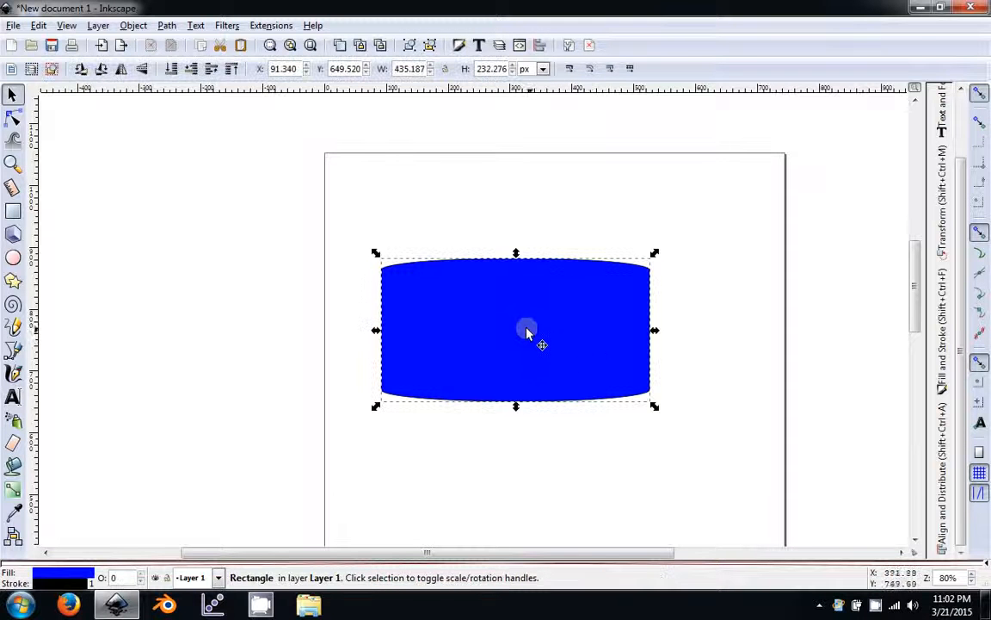
double_click(527, 332)
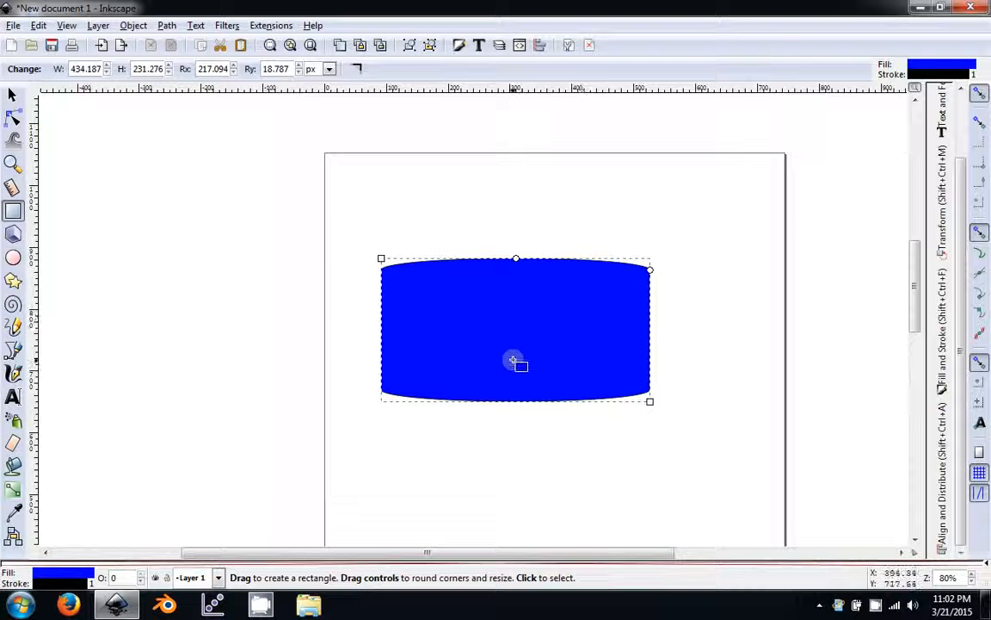
left_click_drag(517, 260, 655, 294)
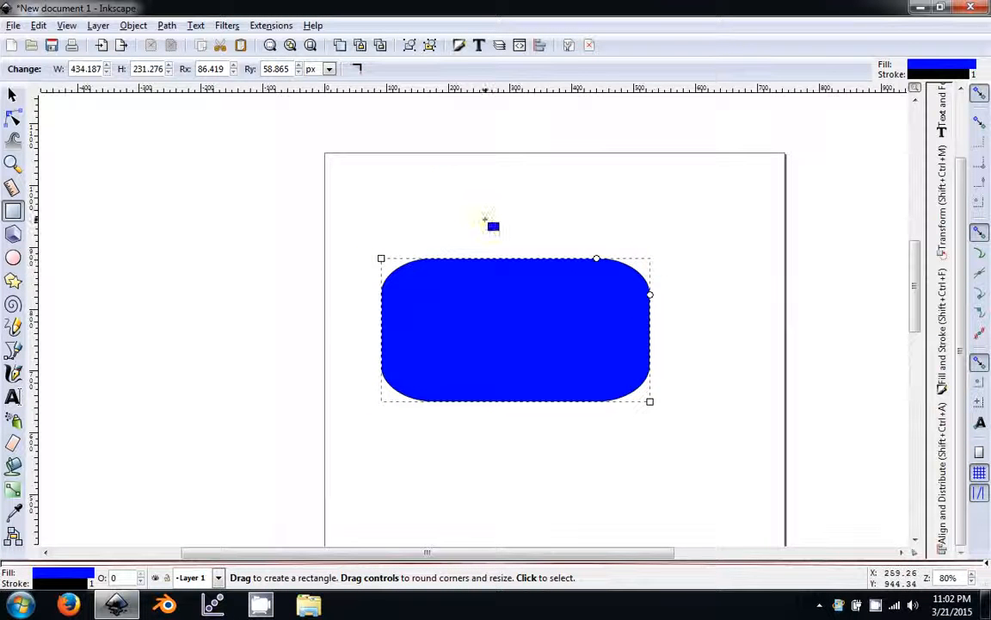
Step: Make the blue rectangle's corners sharp, and set its corner radii to 66.2 px horizontally and 104.7 px vertically
left_click(357, 70)
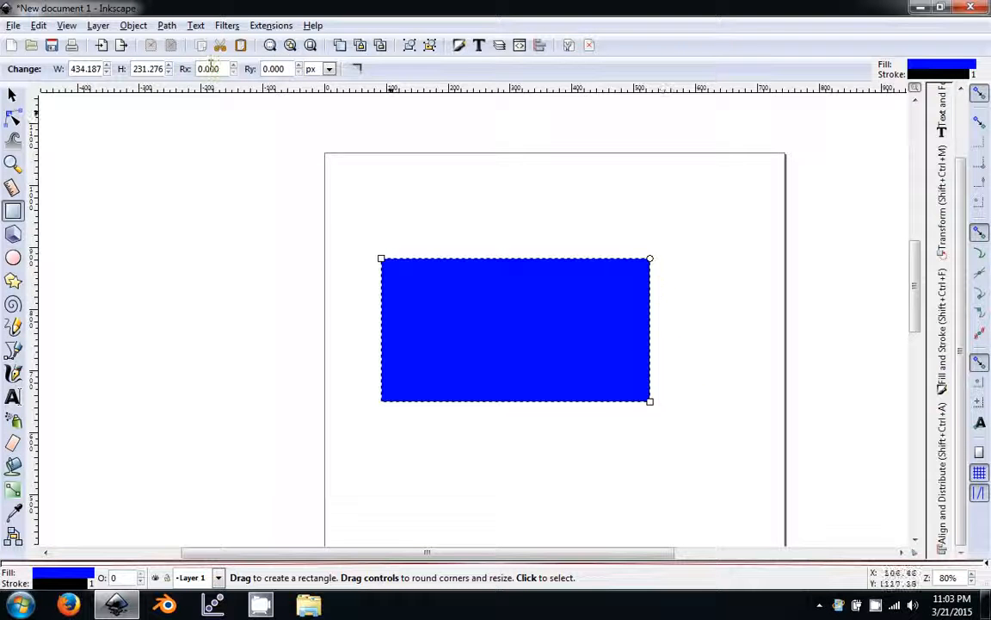
left_click(234, 65)
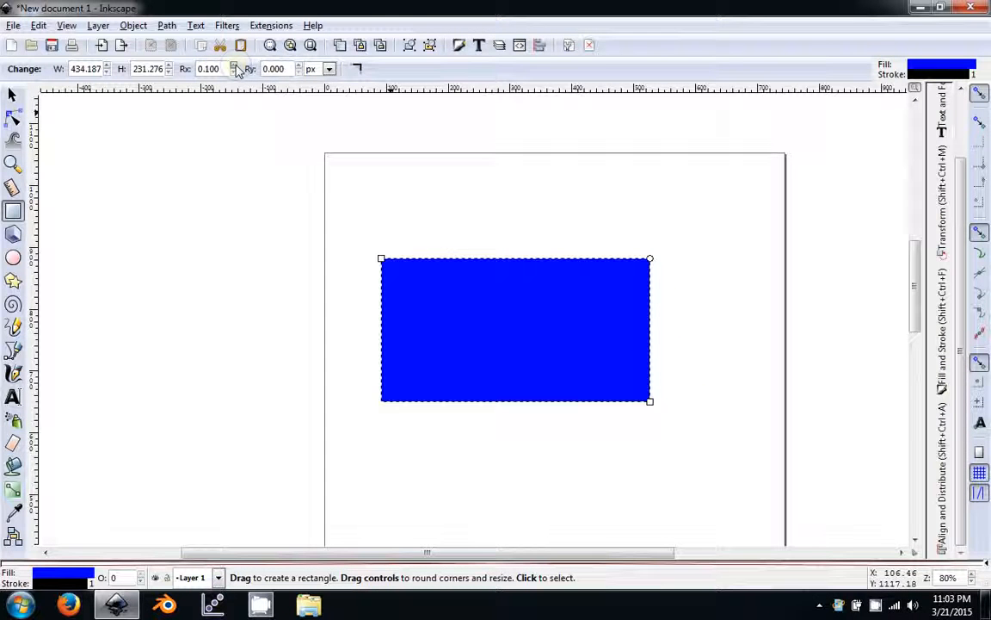
left_click(235, 65)
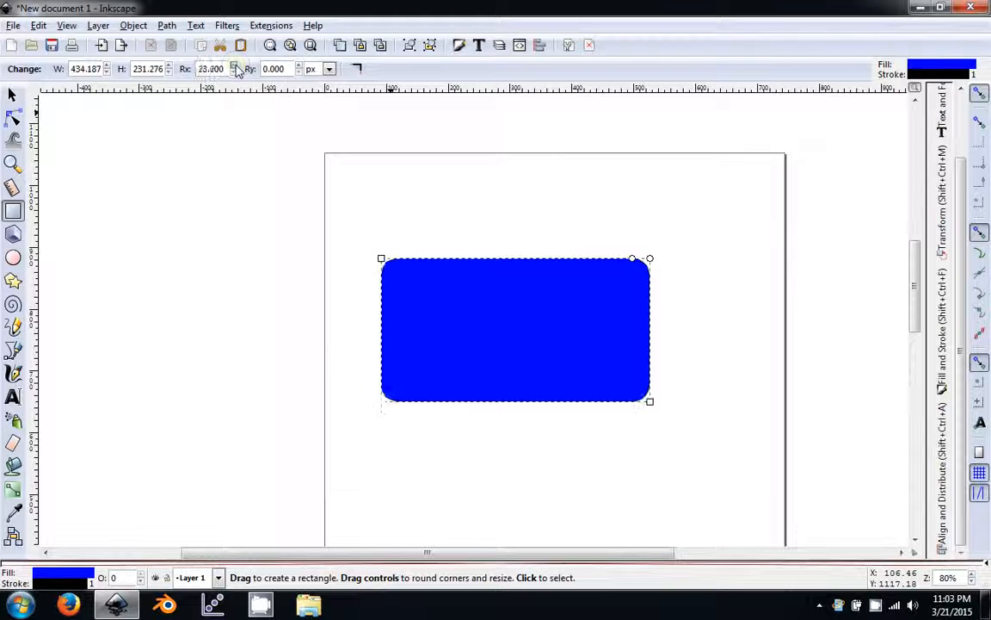
left_click(235, 66)
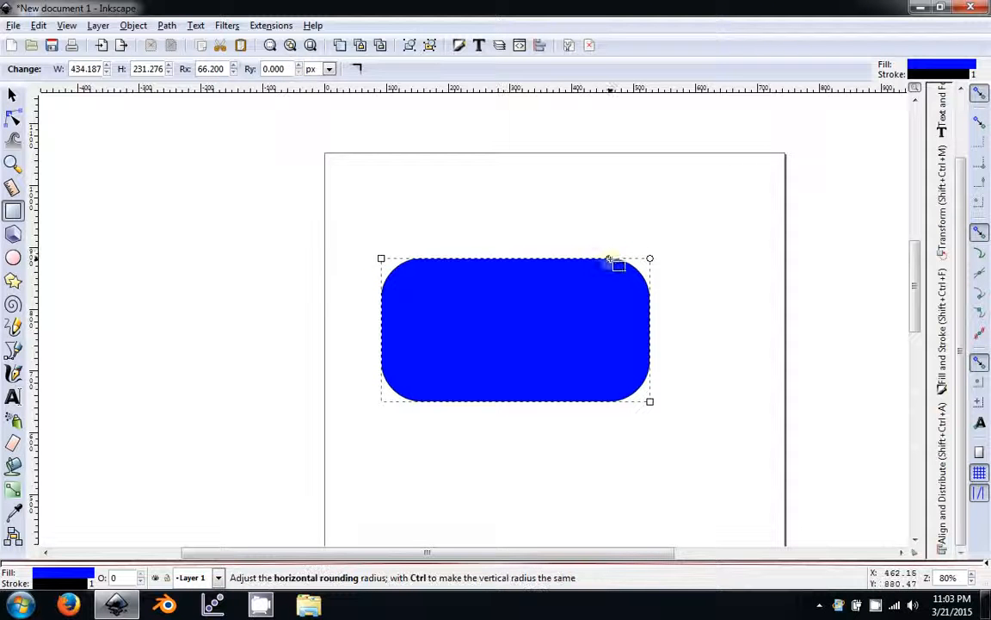
left_click(299, 66)
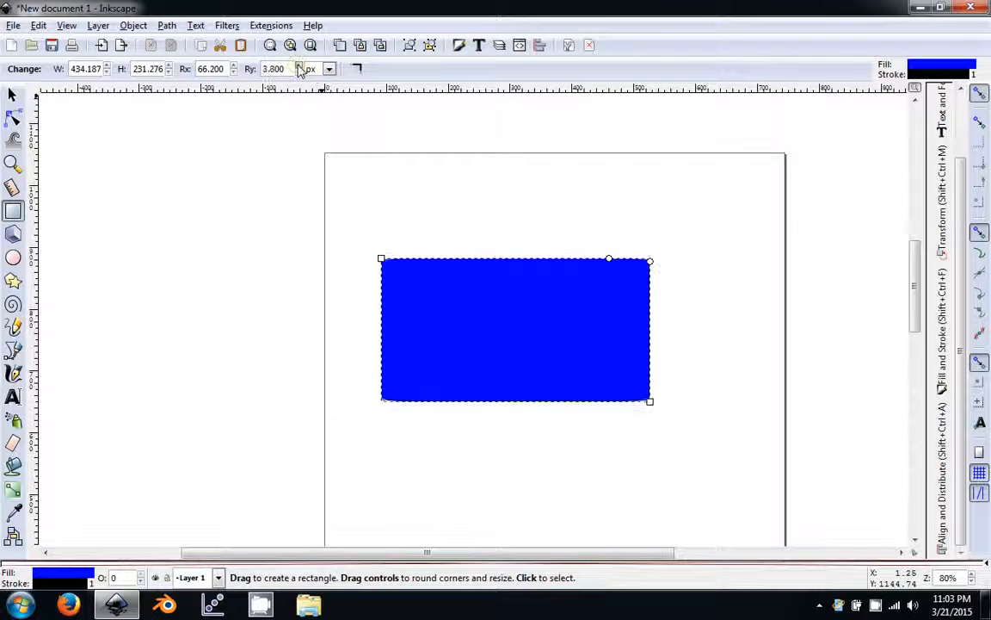
left_click_drag(299, 66, 300, 67)
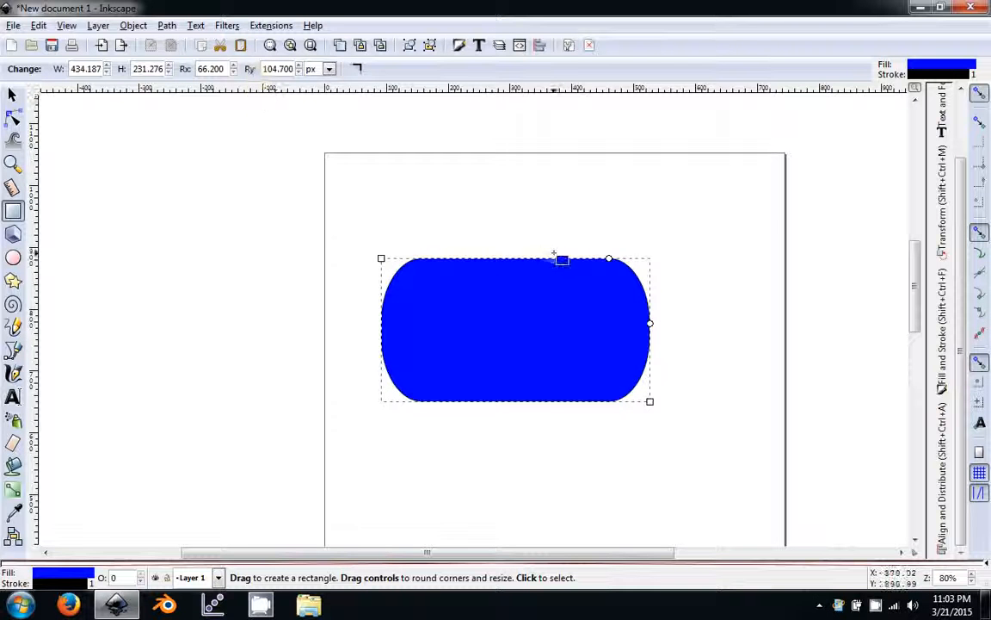
Step: Adjust the rectangle's corner rounding by its handles to about 80 px horizontally and 35 px vertically, and make the corners sharp again
mouse_move(609, 258)
left_mouse_down()
mouse_move(556, 258)
mouse_move(600, 258)
left_mouse_up()
left_click_drag(648, 325, 656, 289)
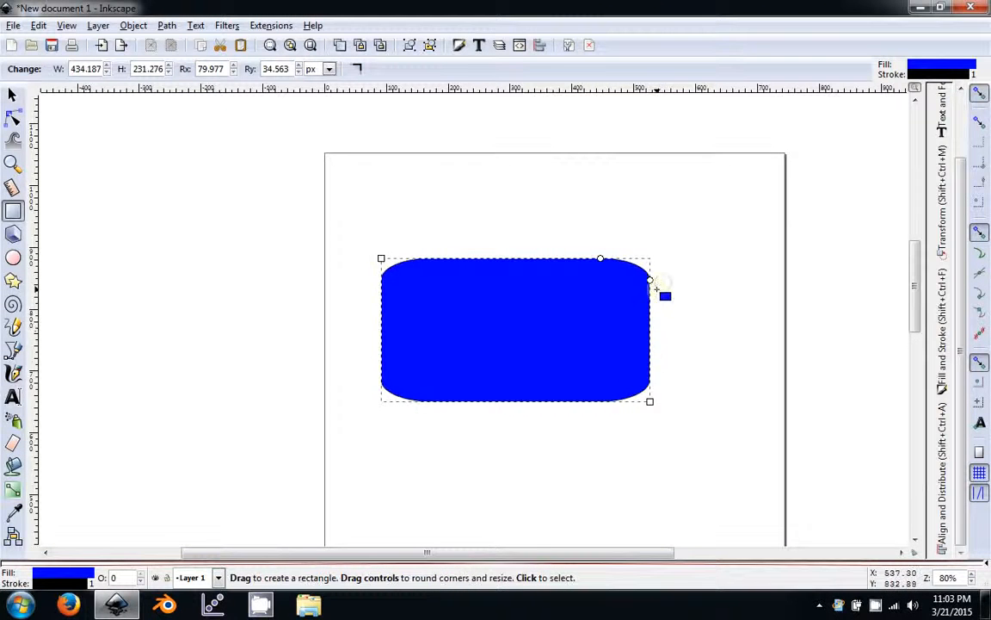
left_click(358, 70)
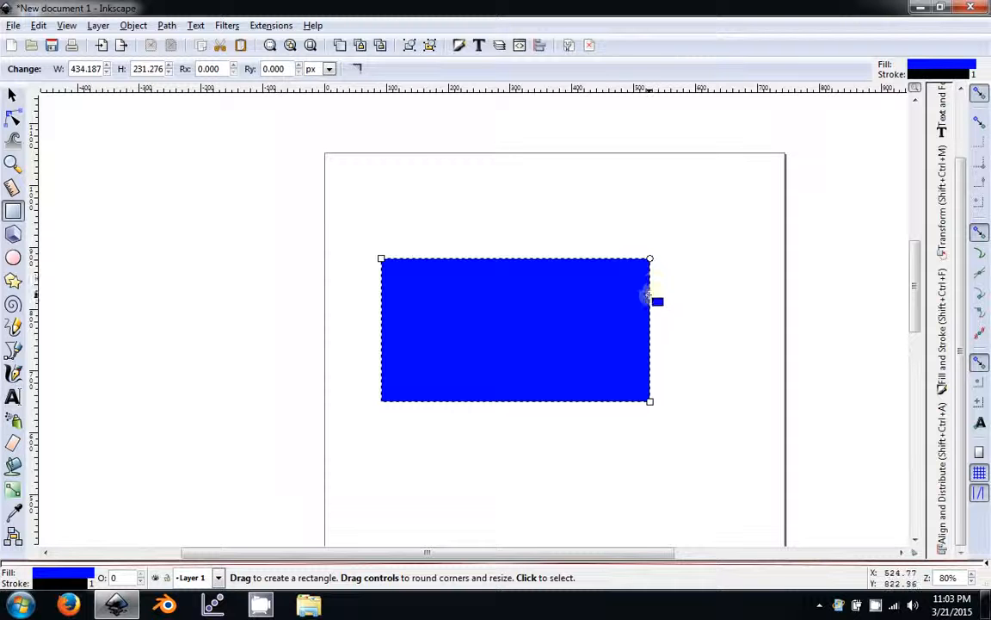
Step: Set both the vertical and horizontal corner radii of the rectangle to 5 px
left_click(301, 67)
left_click(301, 66)
left_click(233, 67)
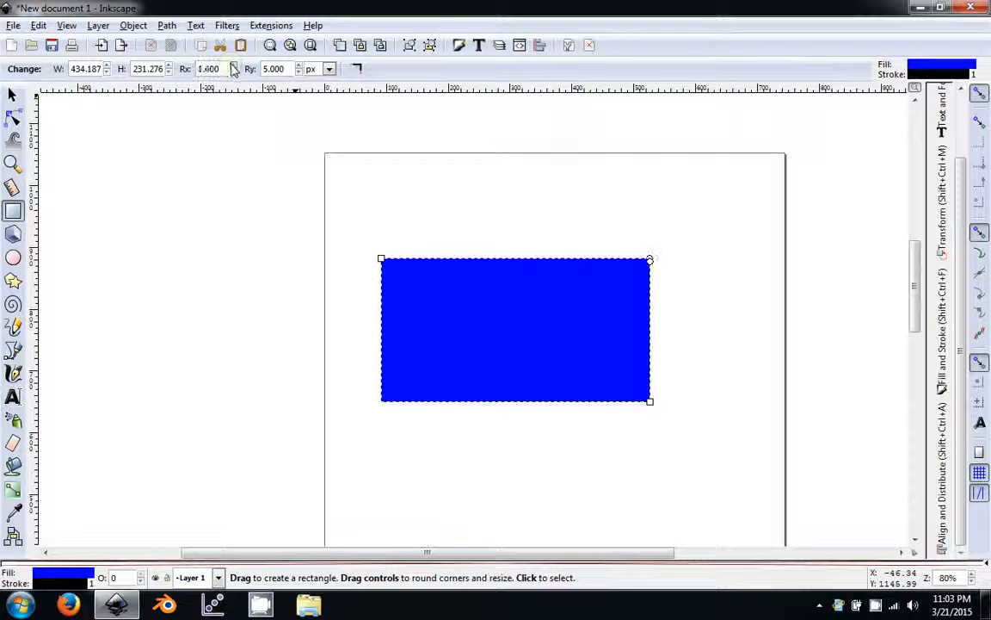
left_click(235, 67)
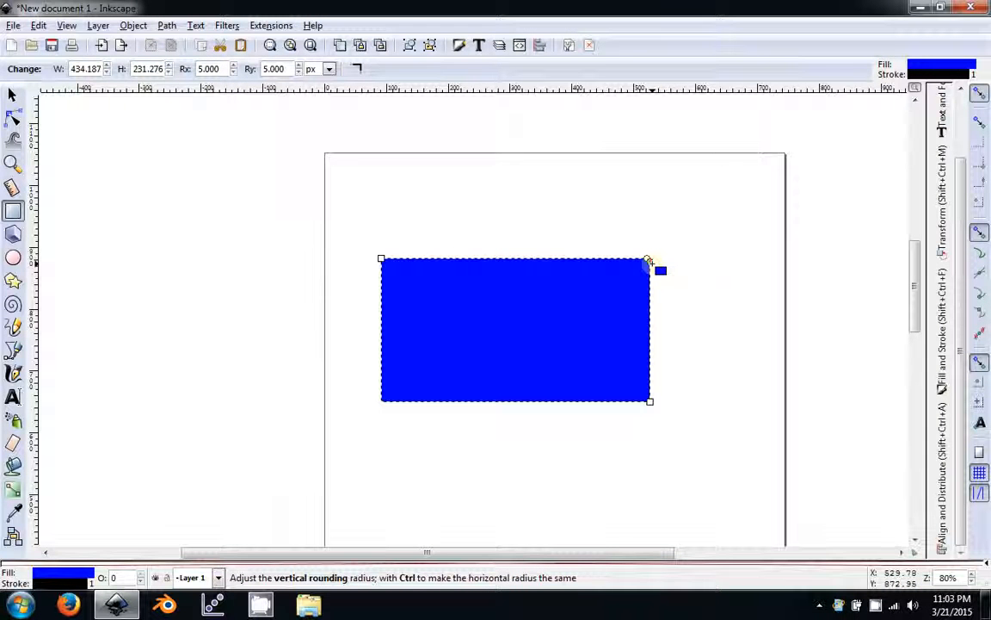
Step: Round the rectangle's corners circularly by their handle to a radius of about 50 px, and delete the rectangle
key("ctrl")
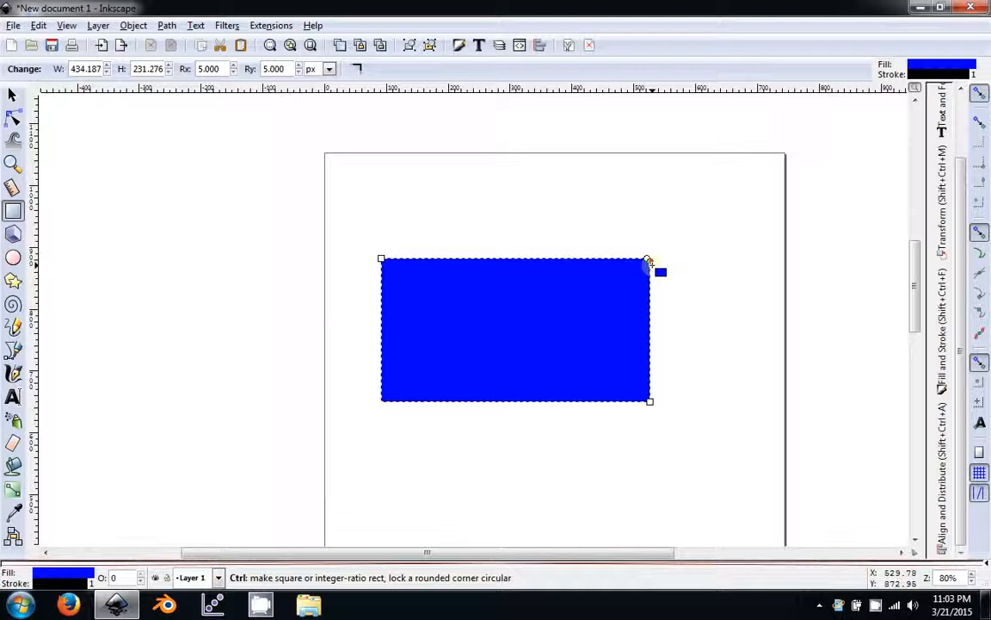
left_click_drag(651, 267, 659, 296)
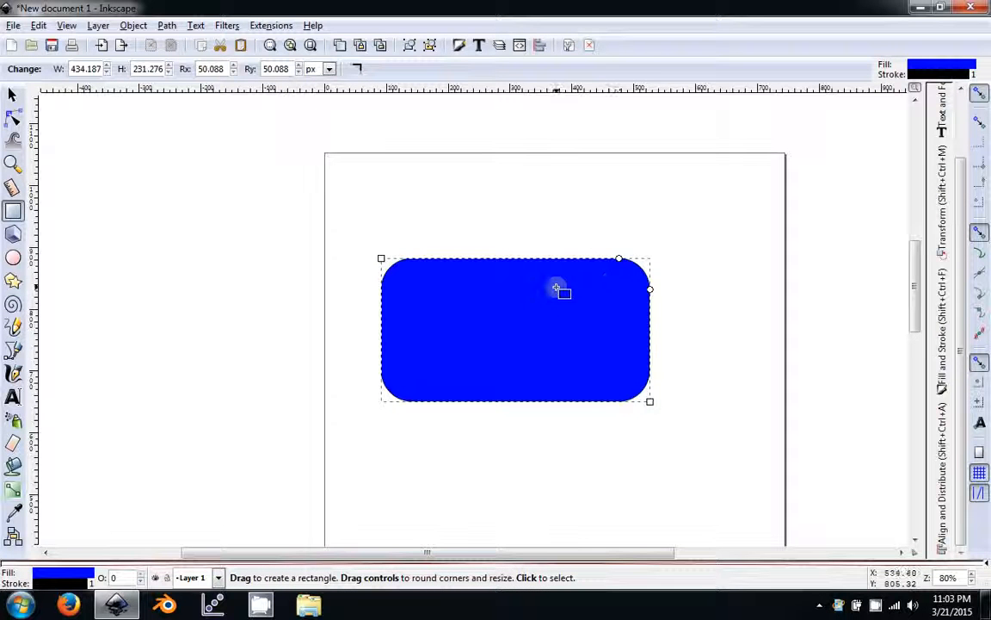
left_click(12, 94)
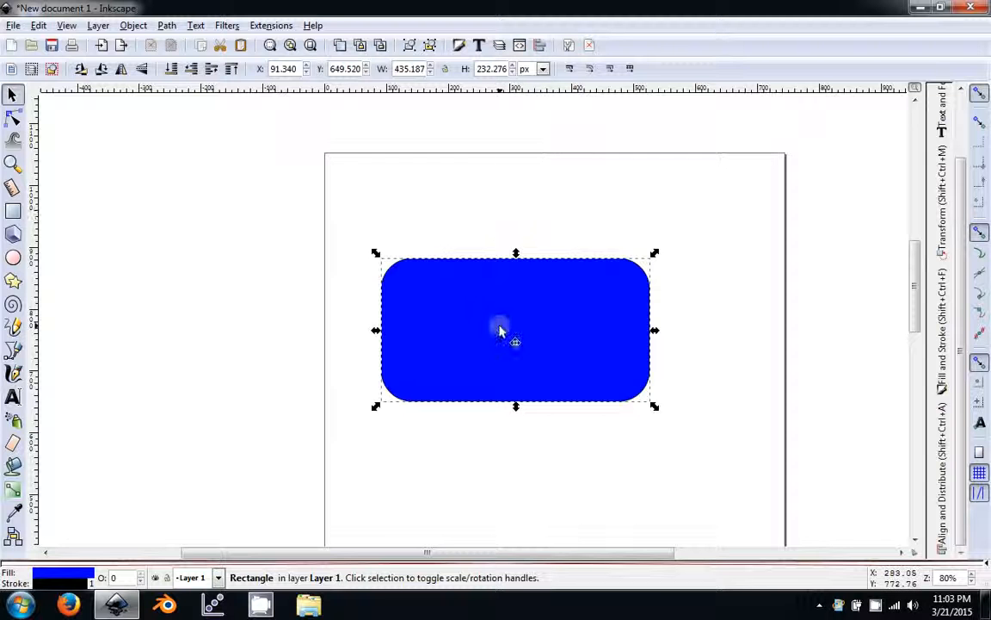
key("Delete")
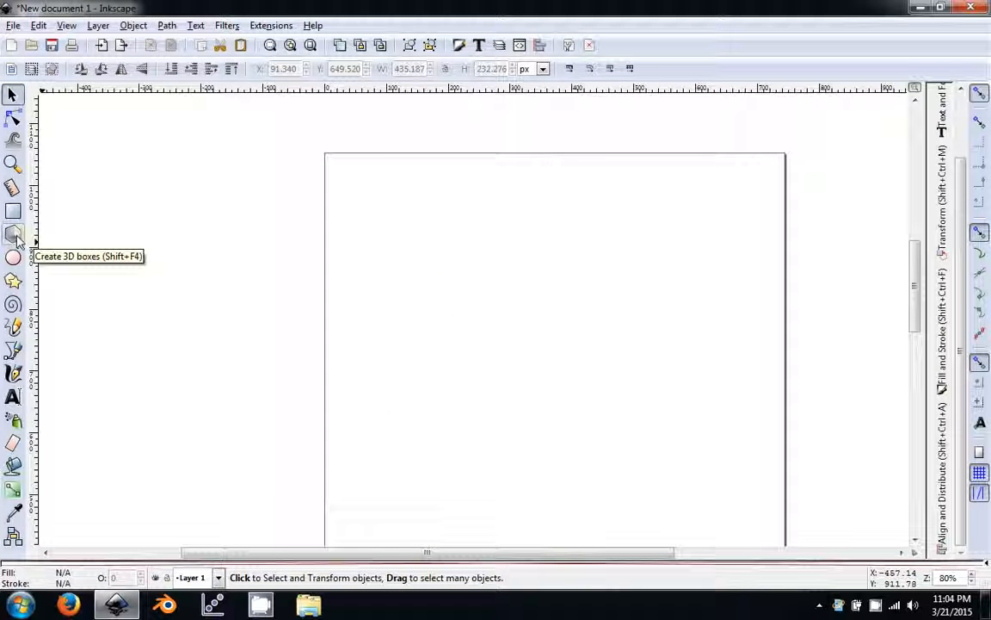
Step: Draw a 3D box in the left half of the page and reshape it by its corner handle to about 209 × 144 px
left_click(17, 240)
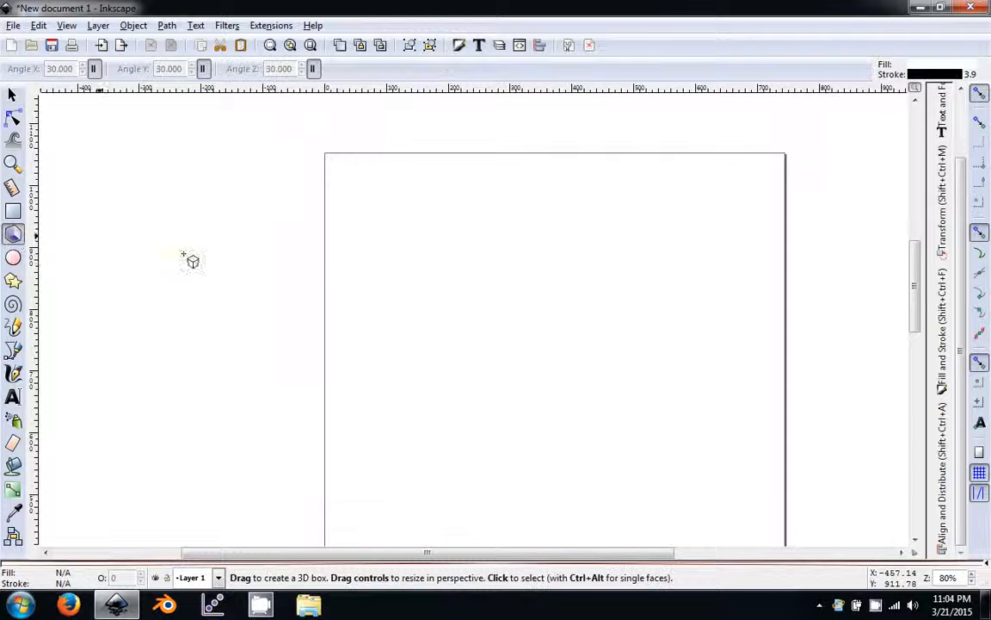
left_click_drag(447, 307, 387, 397)
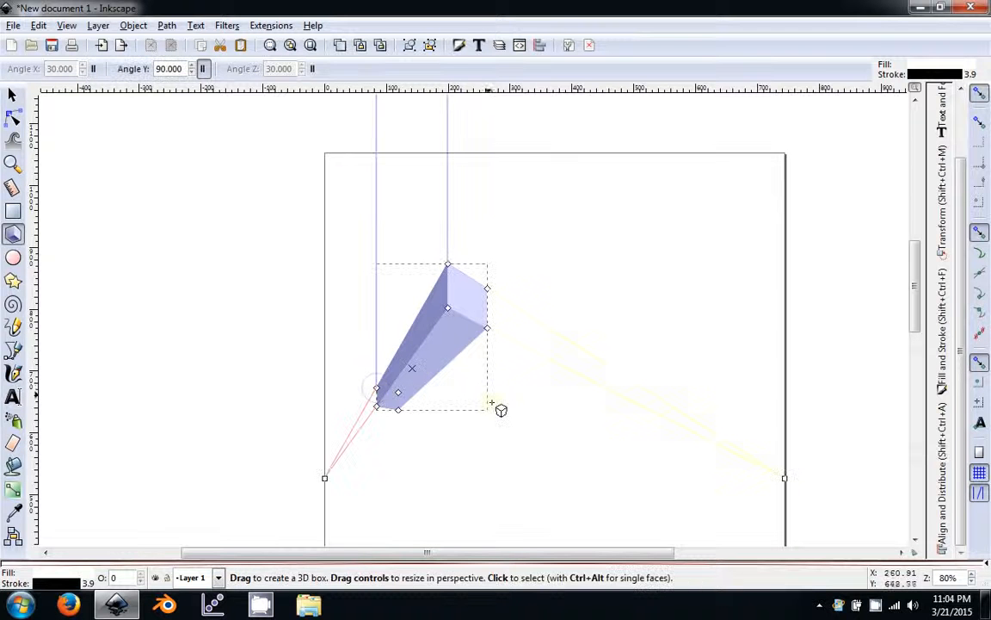
left_click_drag(486, 320, 393, 426)
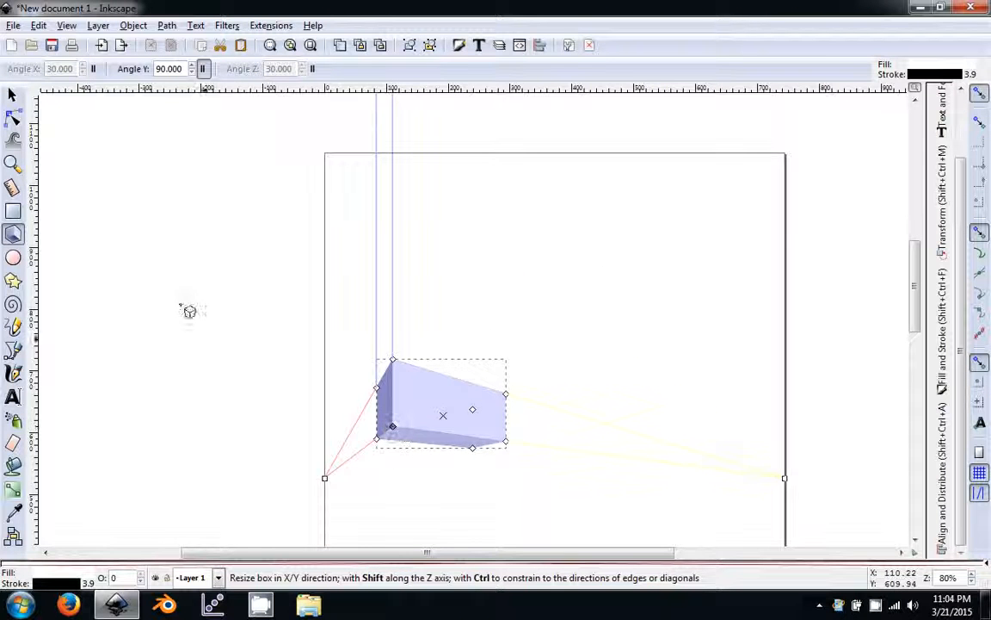
Step: Move the 3D box with the Selector to about X 66 px, Y 630 px, and delete it
left_click(13, 94)
scroll(563, 370, "down", 4)
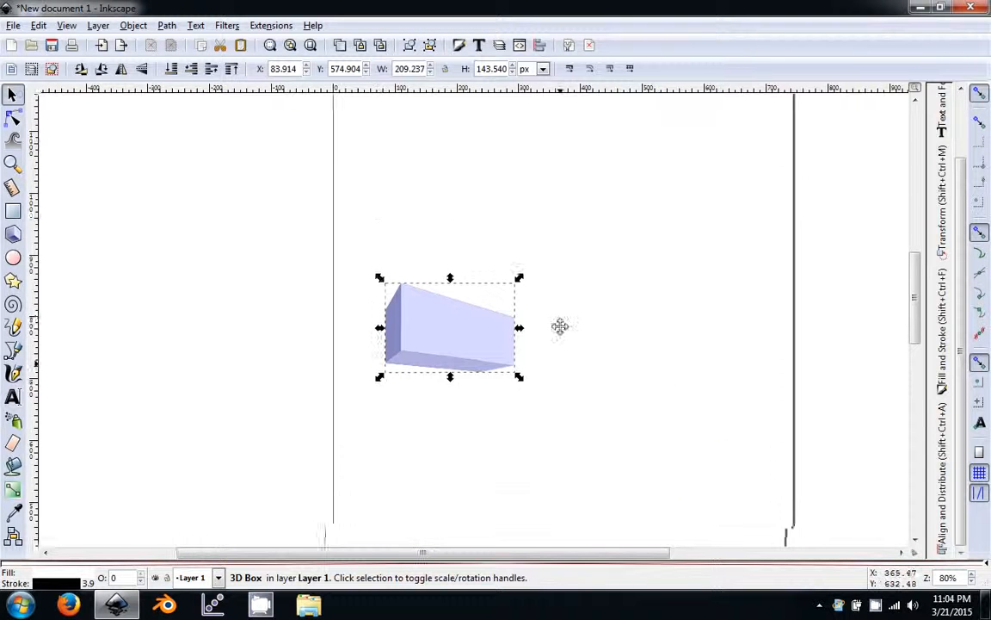
left_click(479, 348)
left_click_drag(448, 311, 436, 273)
left_click_drag(557, 277, 551, 313)
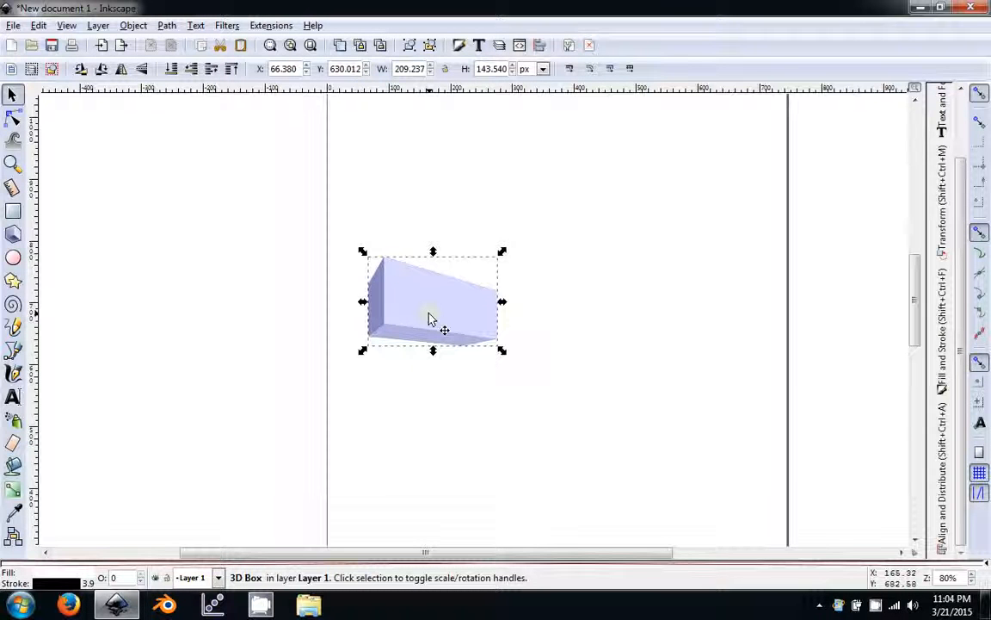
key("Delete")
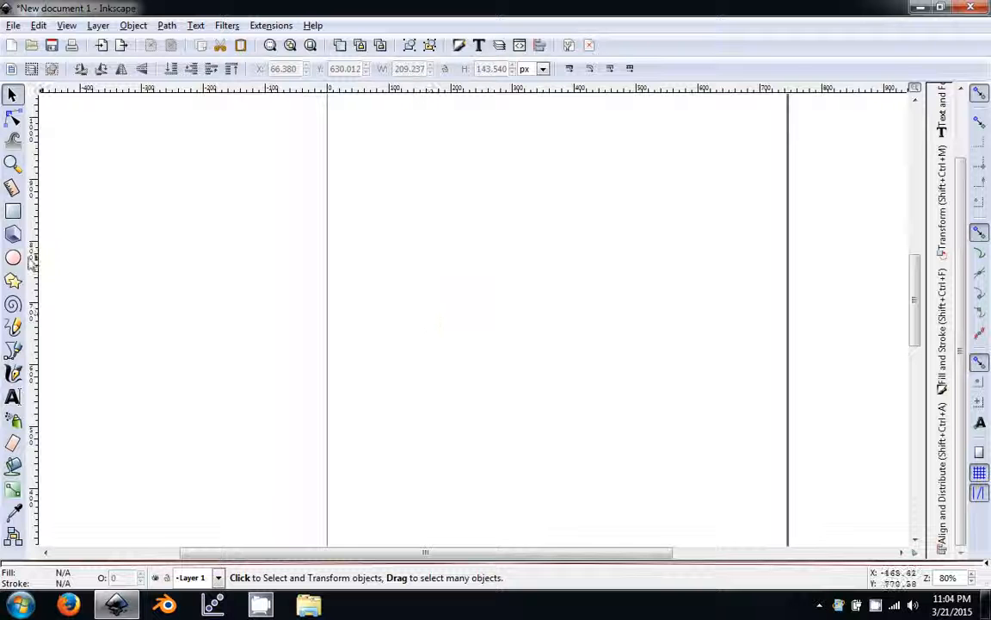
Step: Draw a red circle about 209 px across near the page's left edge
left_click(13, 257)
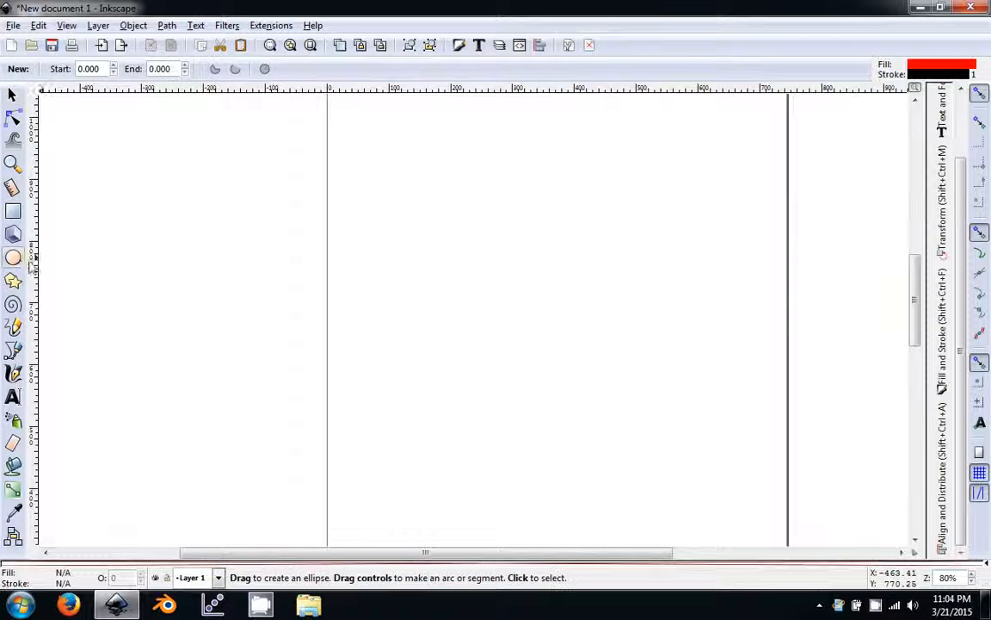
left_click_drag(400, 225, 464, 298)
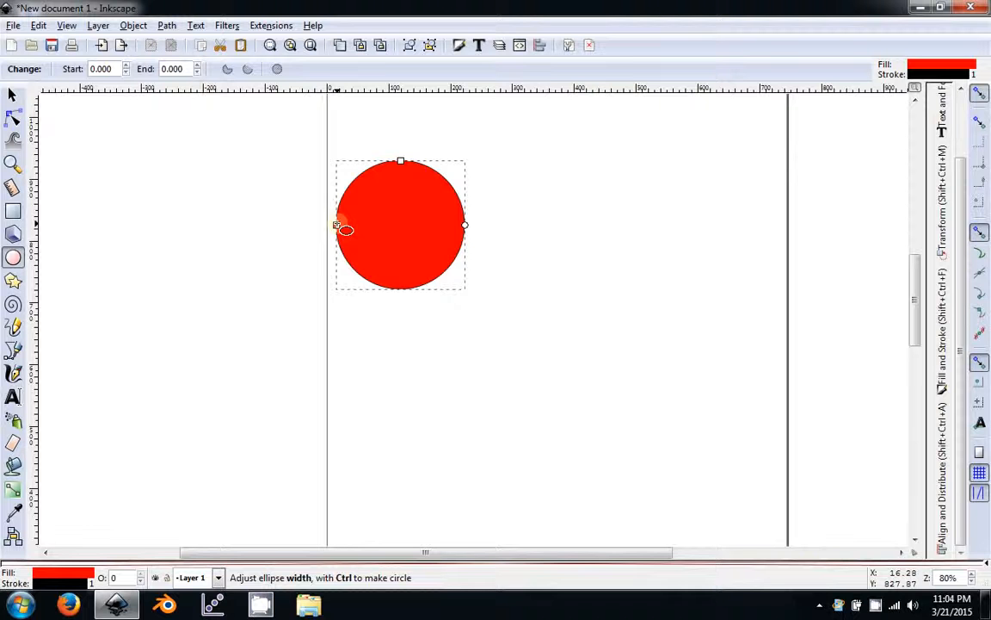
Step: Stretch the red circle into a wide ellipse by its width handle, and undo the stretch
left_click_drag(337, 226, 301, 238)
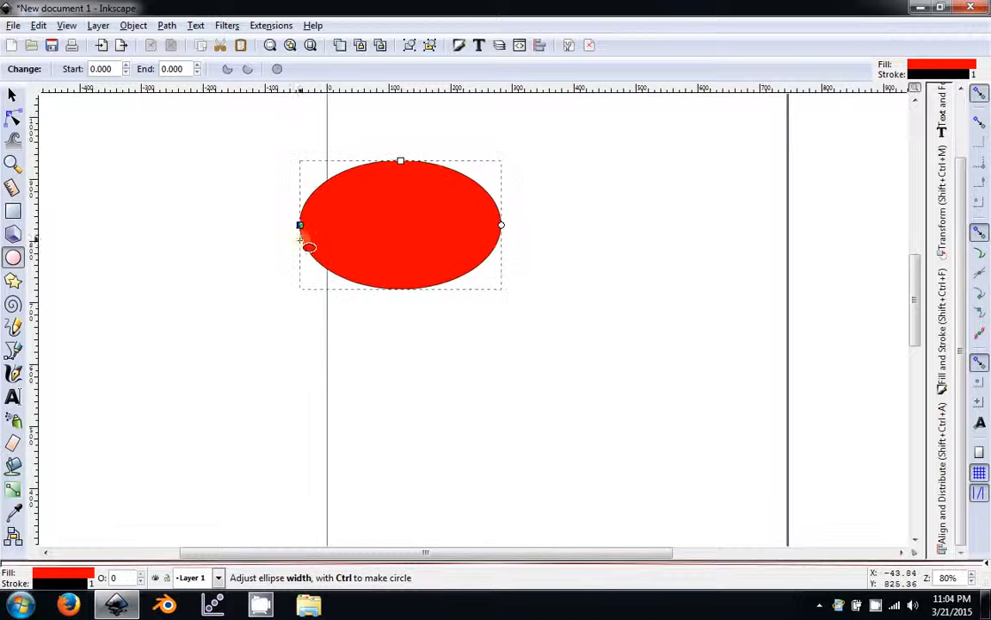
key("ctrl+z")
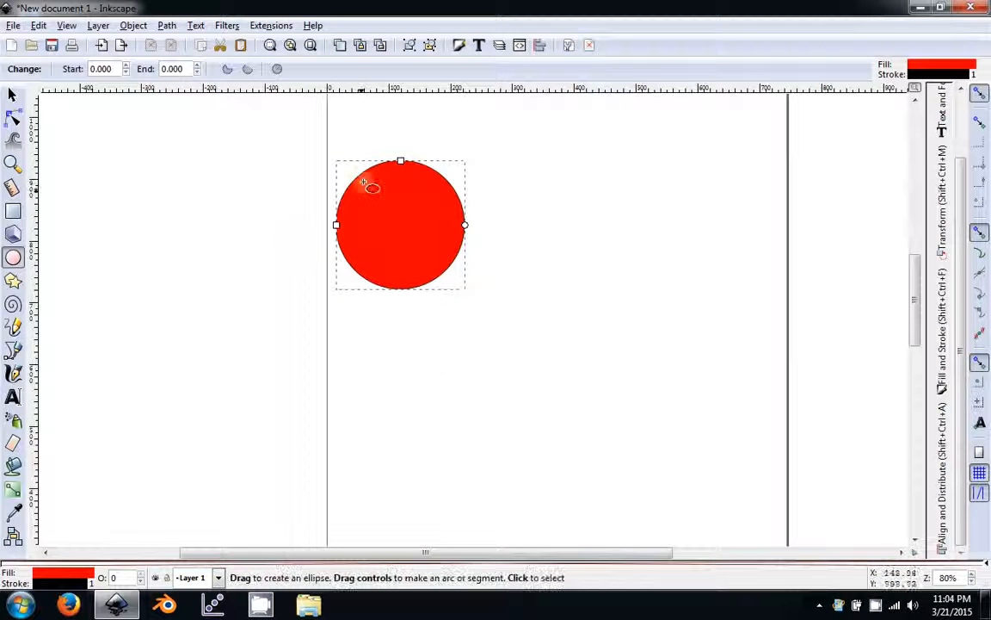
Step: Cut a wedge out of the red circle's right side, with the start at about 37° and the end at about 321°
scroll(516, 279, "up", 3)
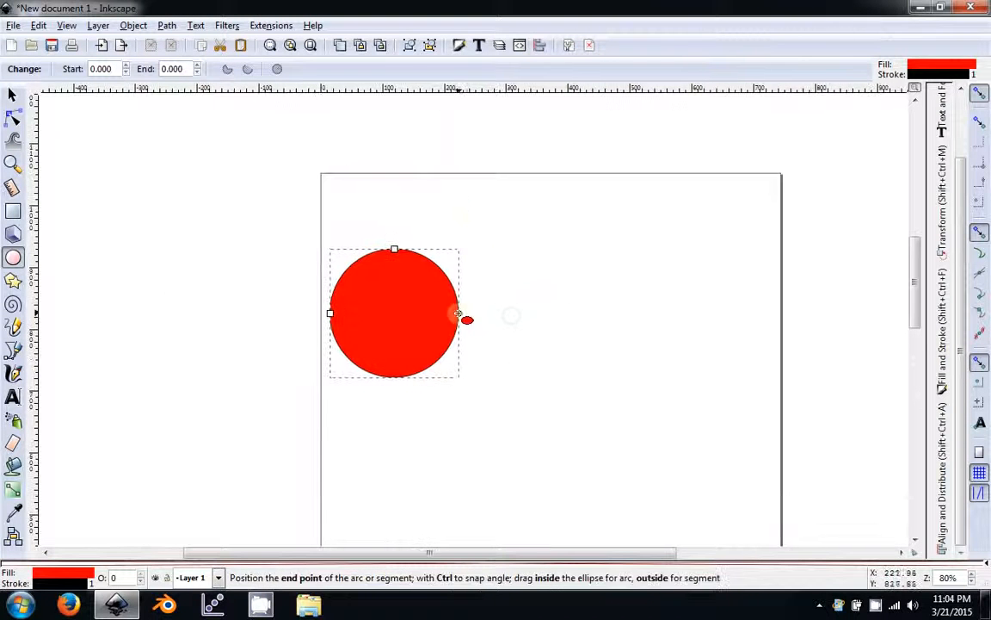
left_click_drag(460, 313, 447, 269)
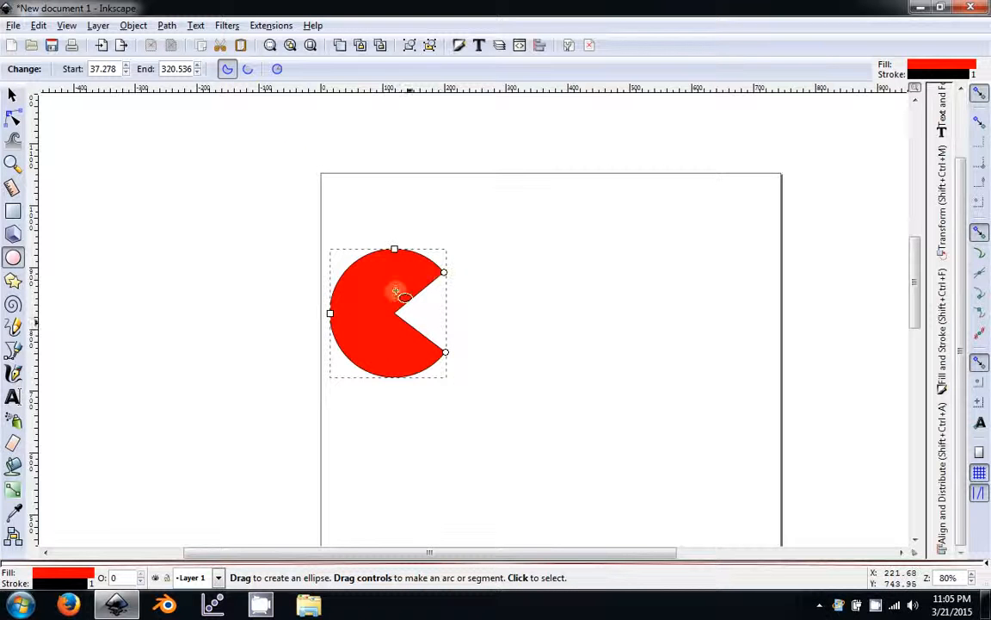
Step: Switch the red segment to an open arc and move its end point to about 219°
left_click(248, 69)
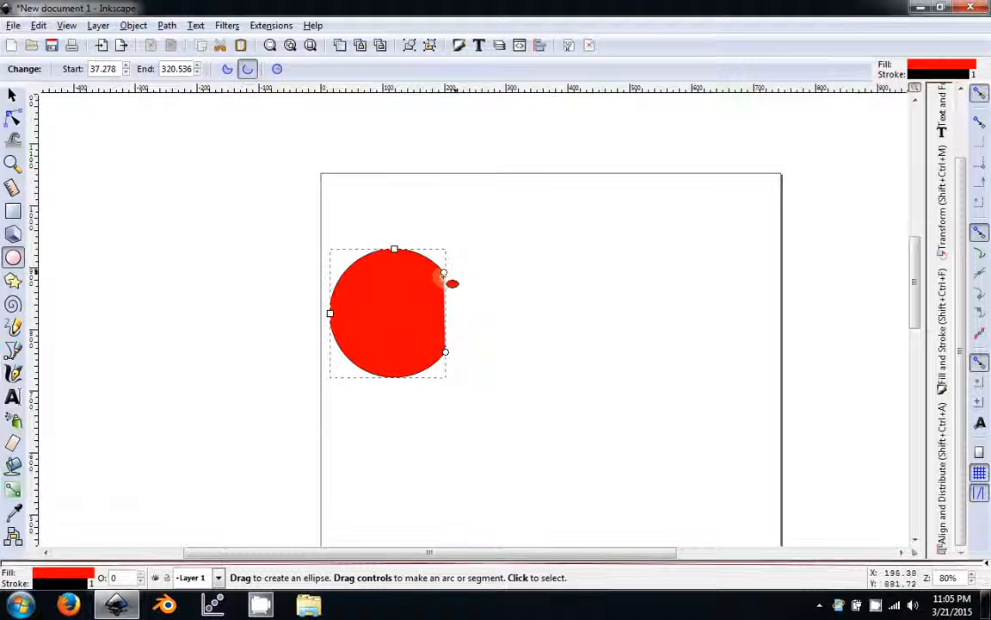
left_click_drag(443, 272, 365, 183)
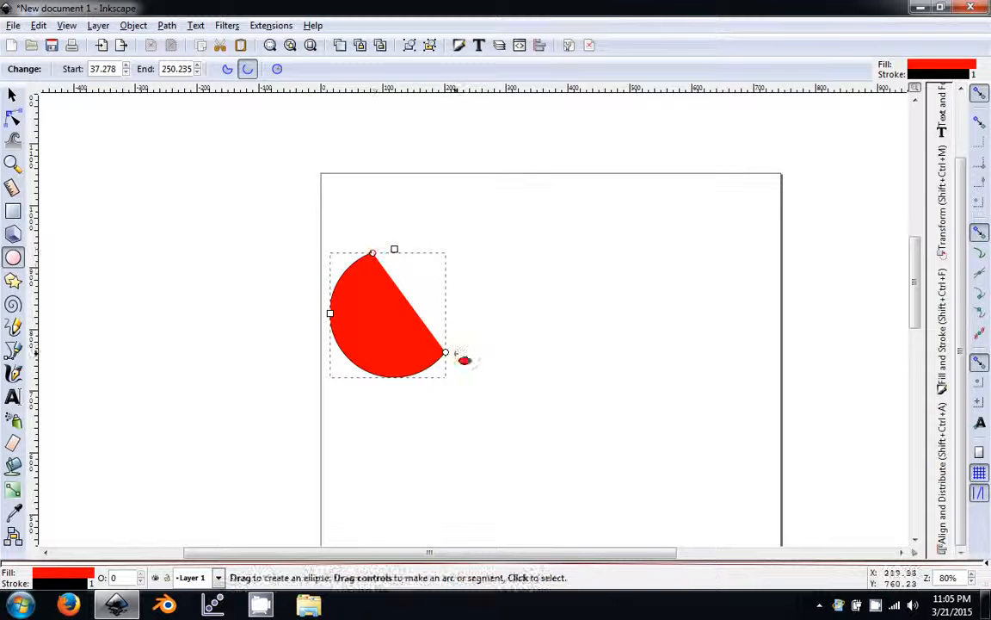
left_click_drag(372, 255, 346, 272)
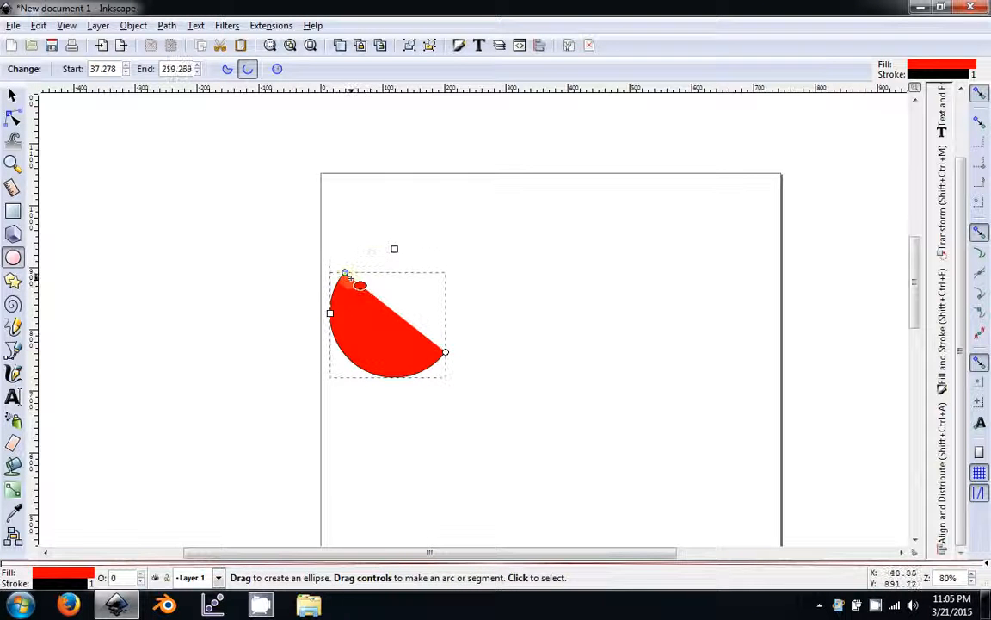
Step: Move the red shape's end point to about 288° and switch between arc and segment, finishing as a segment
left_click(225, 70)
left_click_drag(345, 273, 417, 255)
left_click(229, 70)
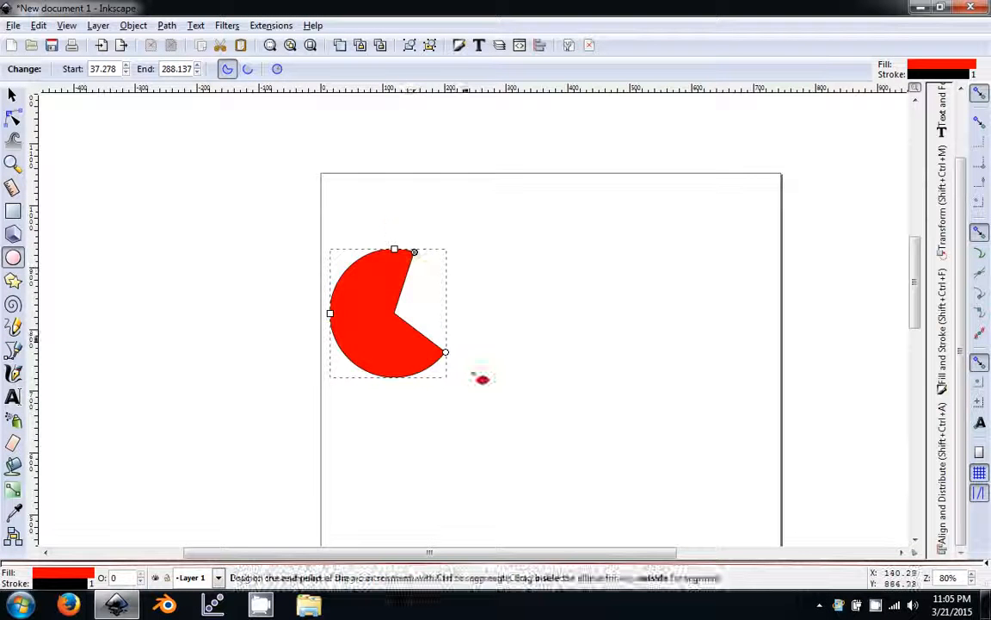
left_click(247, 69)
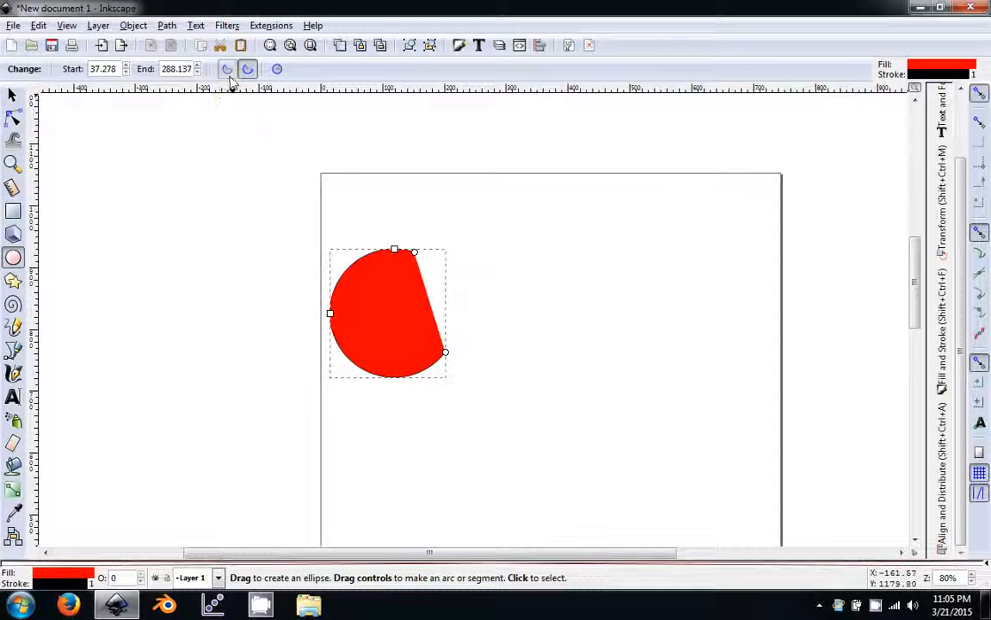
left_click(227, 69)
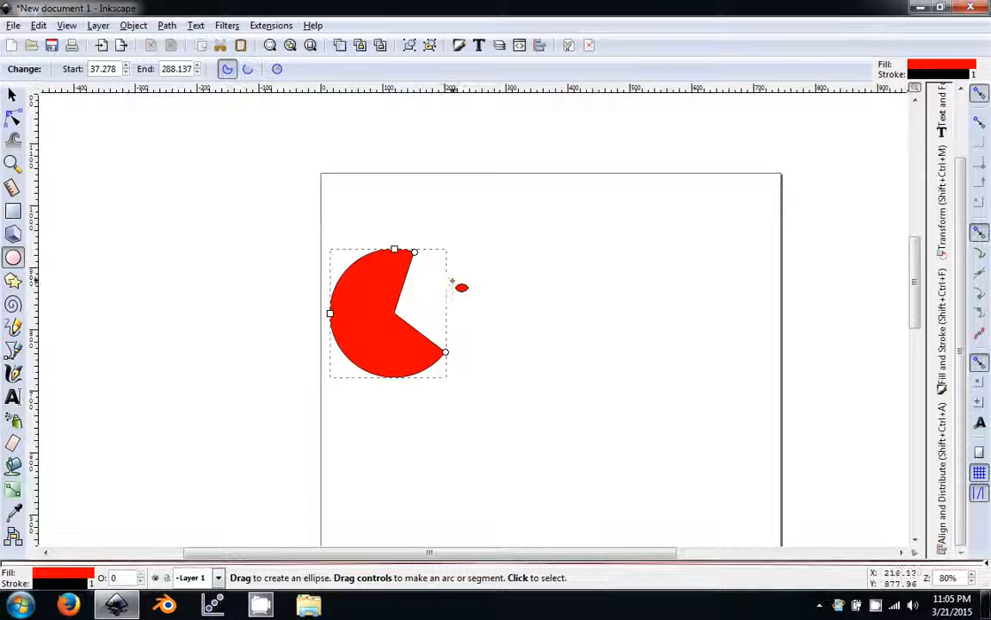
Step: Make the red segment a whole circle again and delete it
left_click(278, 70)
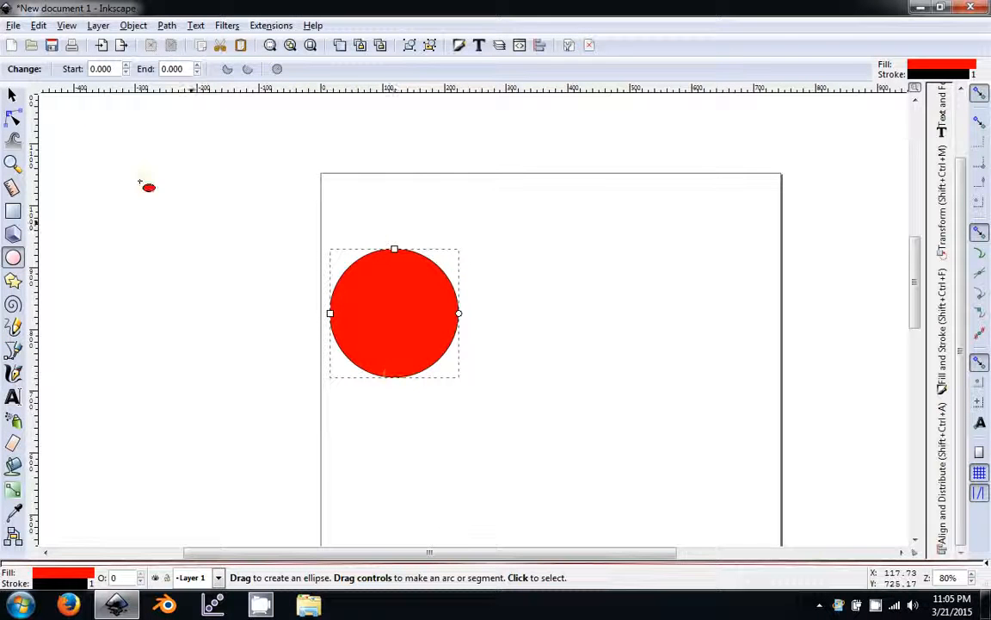
left_click(14, 95)
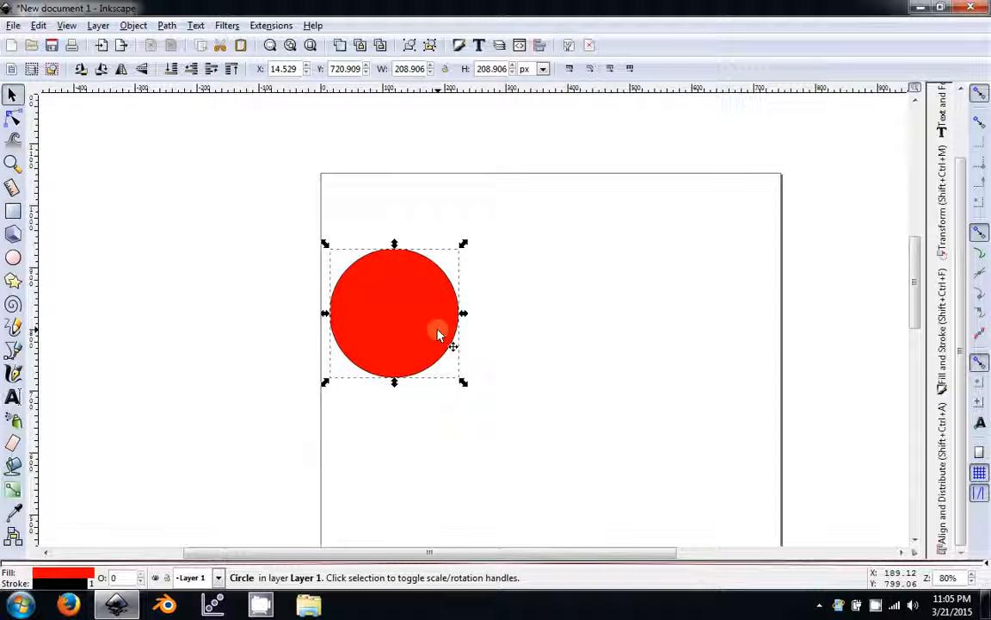
key("Delete")
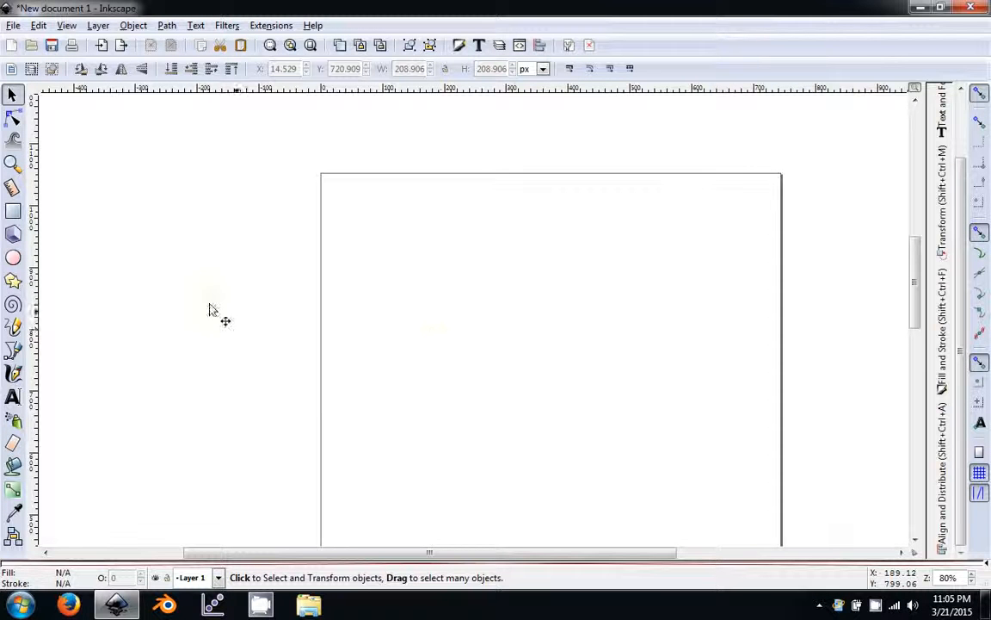
Step: Draw a tilted yellow six-cornered polygon on the upper half of the page and delete it
left_click(15, 286)
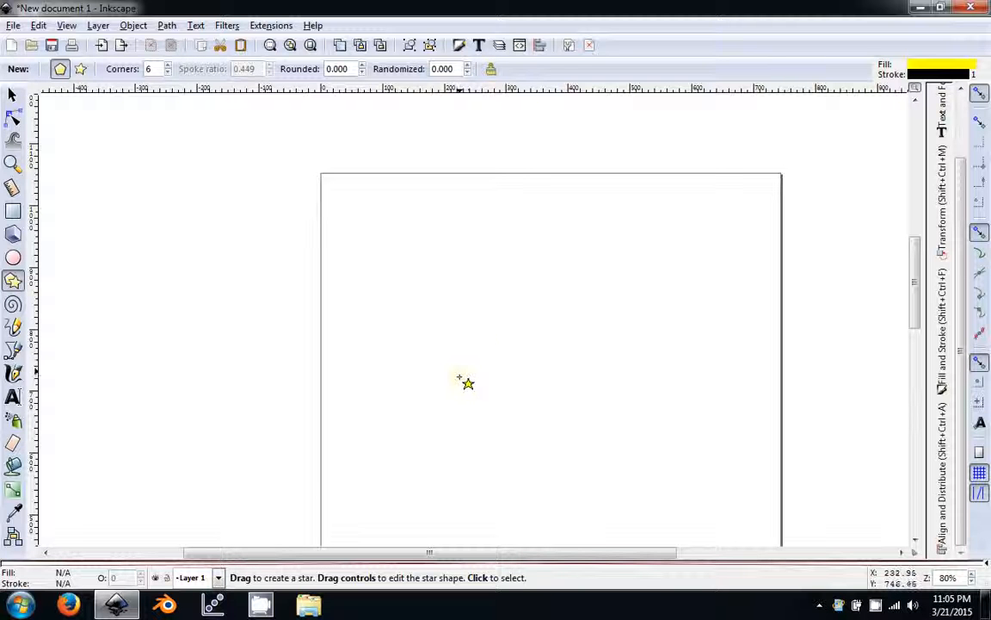
left_click_drag(440, 355, 561, 334)
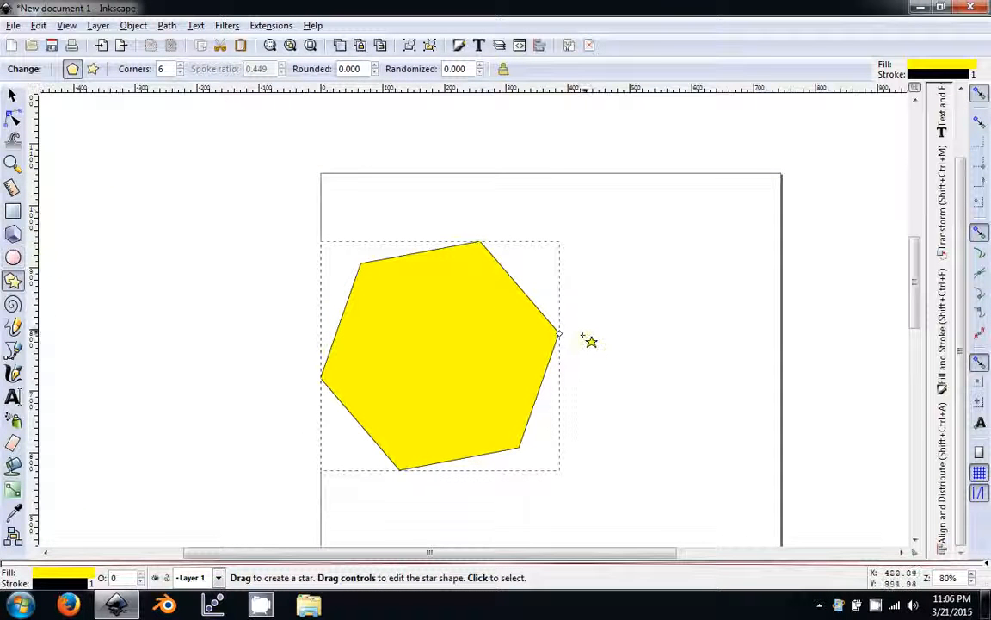
key("Delete")
Step: Draw an upright yellow hexagon with one corner pointing straight up, then try enlarging and rotating it and undo that change
left_click_drag(470, 405, 381, 302)
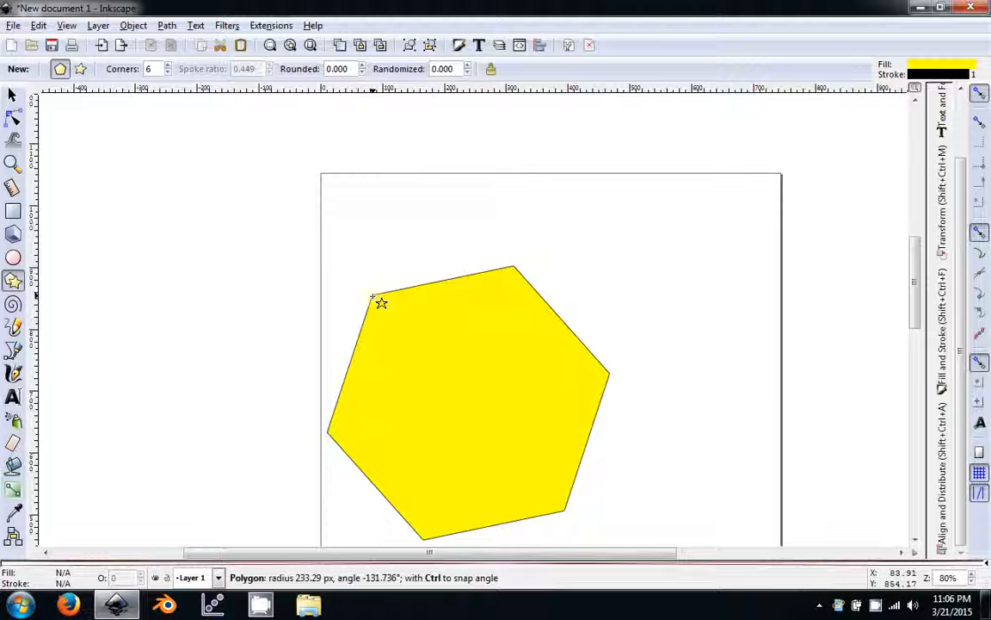
left_click_drag(381, 302, 473, 313)
key("ctrl")
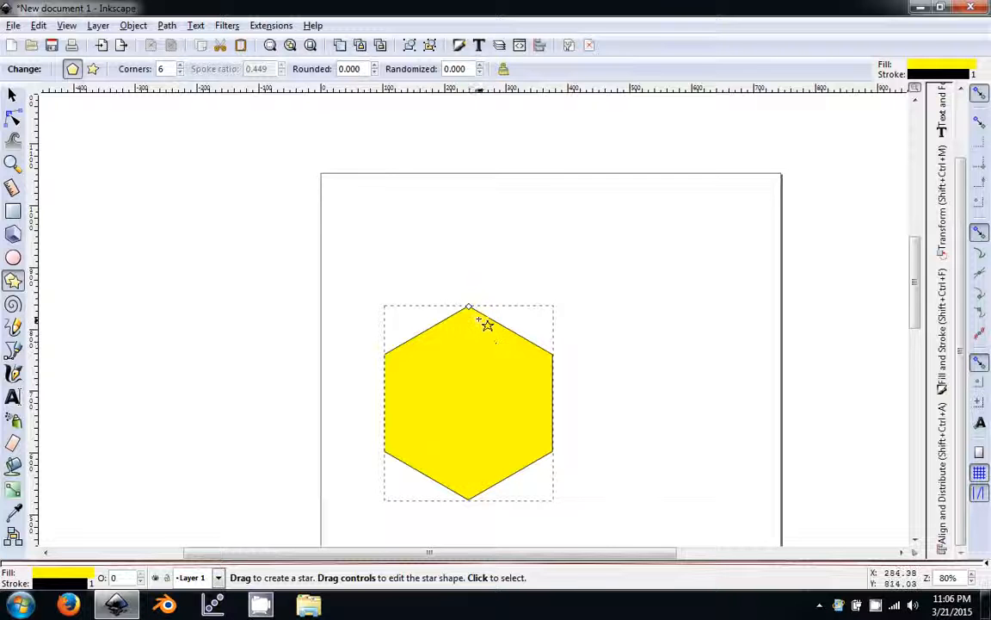
left_click_drag(469, 307, 515, 246)
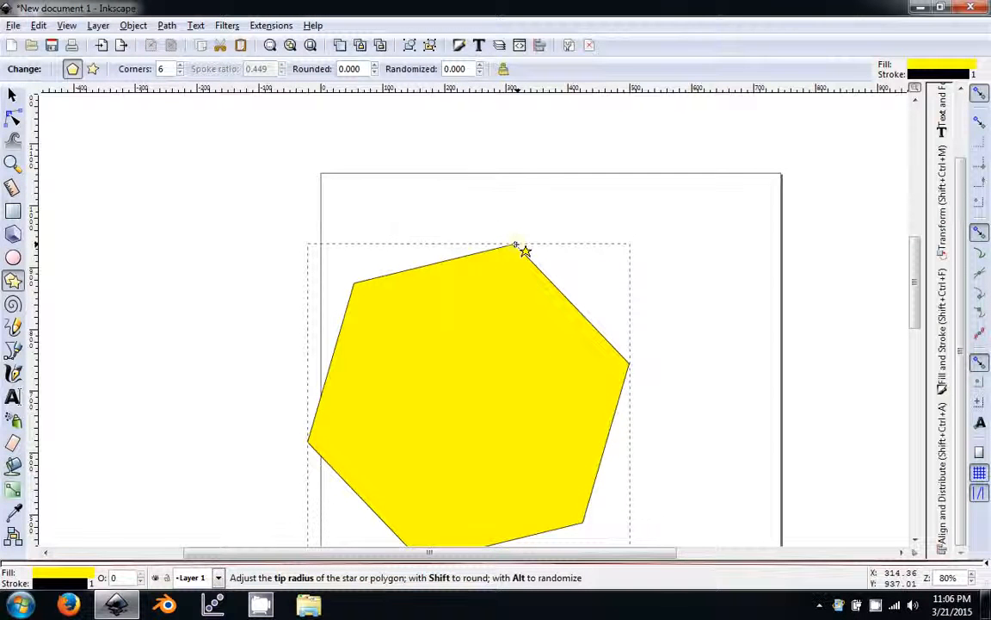
key("ctrl+z")
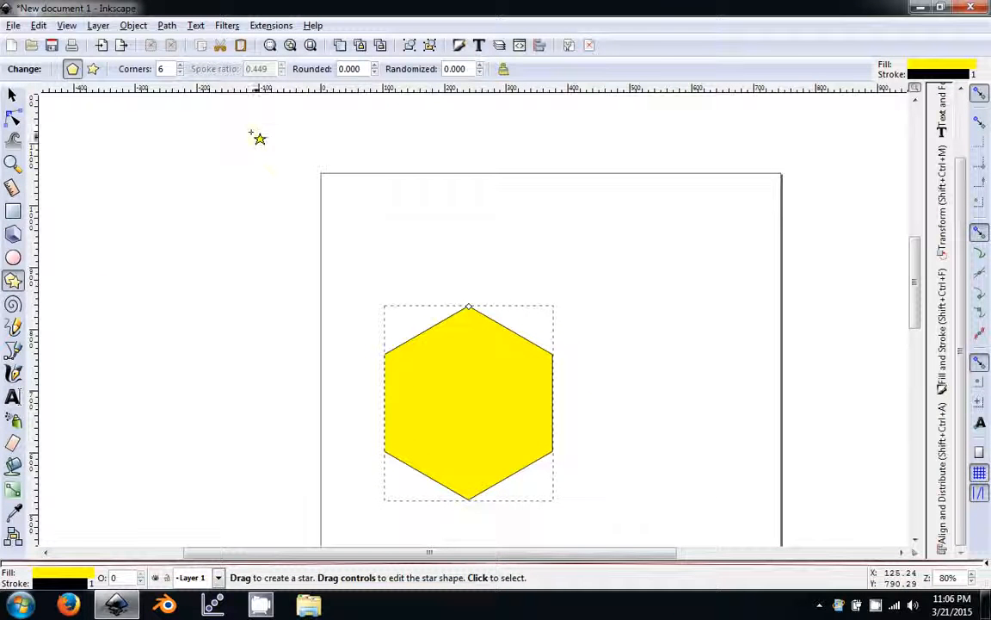
Step: Reduce the polygon's corners to 3 and raise the corner count to 712
left_click(180, 73)
left_click(180, 72)
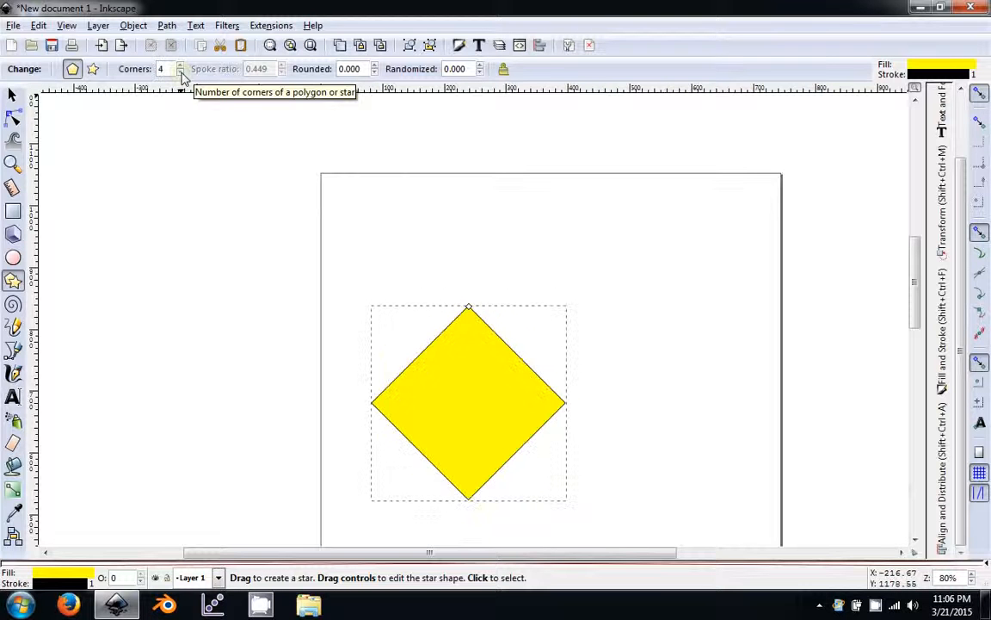
left_click(181, 72)
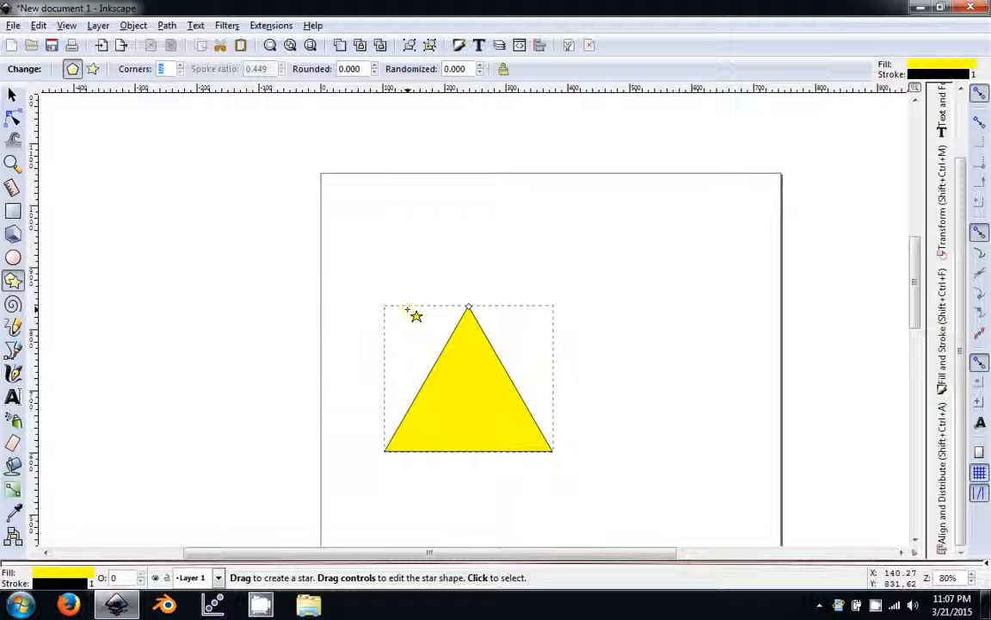
scroll(180, 72, "up", 20)
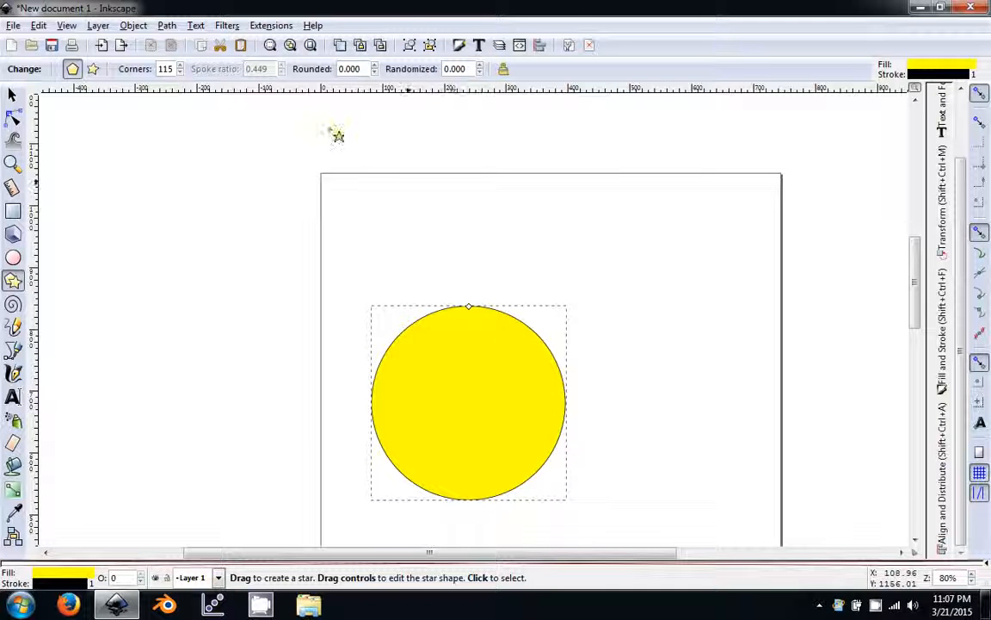
scroll(182, 72, "up", 10)
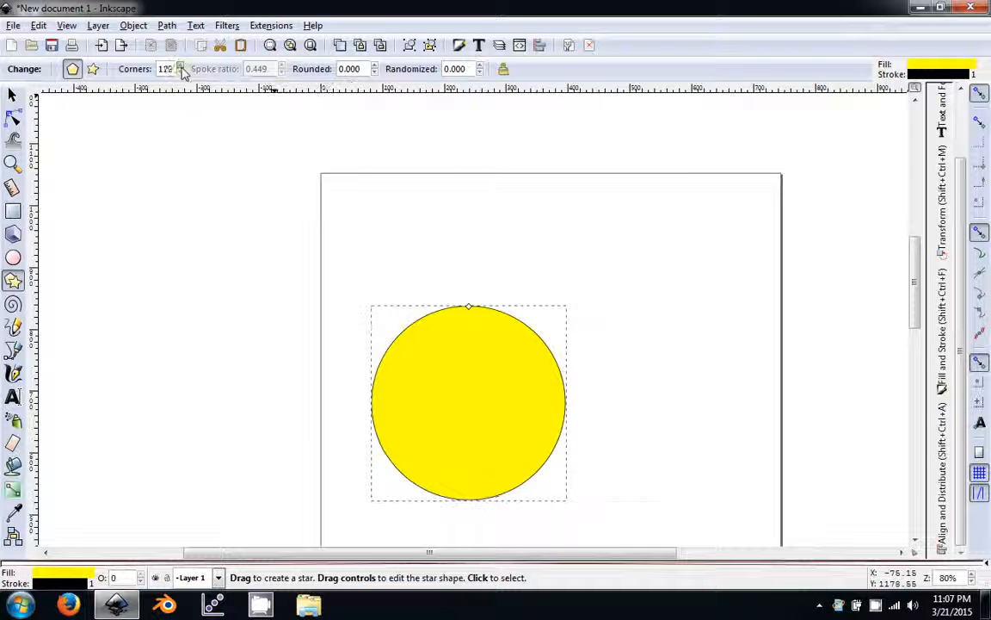
scroll(182, 72, "up", 5)
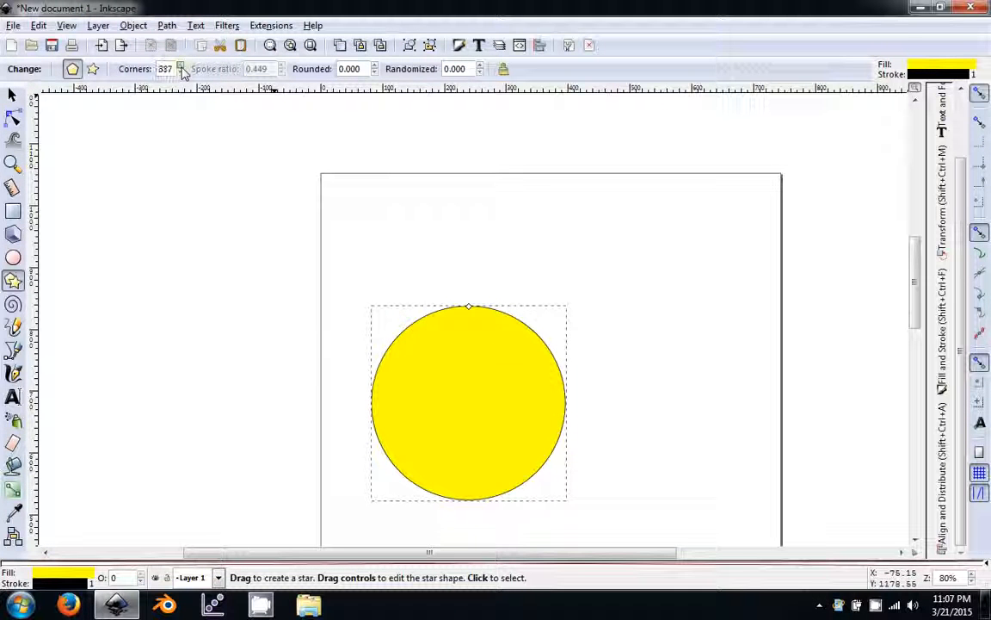
left_click(181, 70)
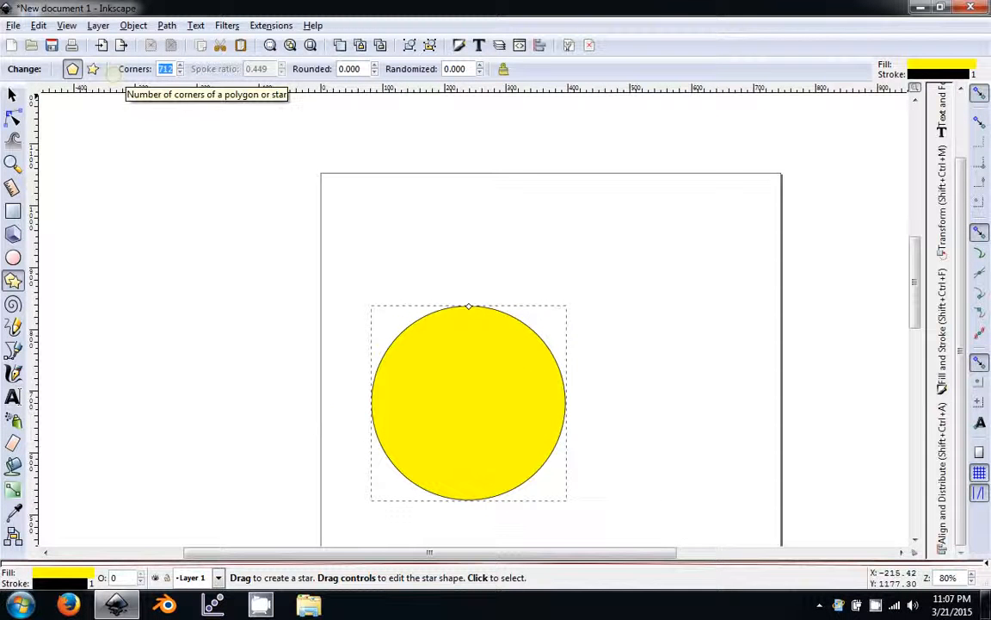
Step: Set the polygon's corners to 6 and reduce them to 5
type("6")
key("Return")
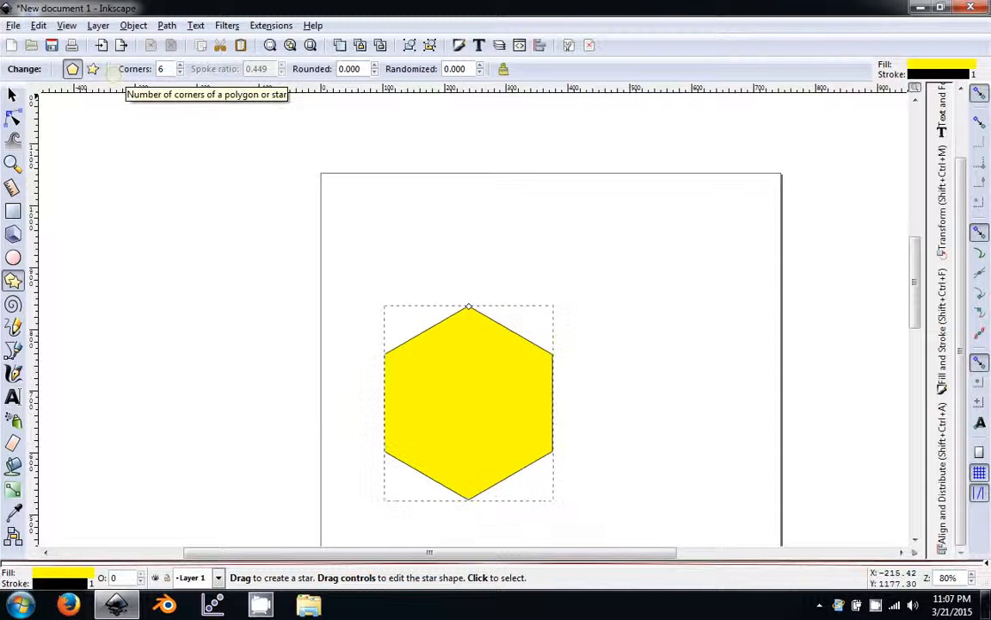
left_click(180, 73)
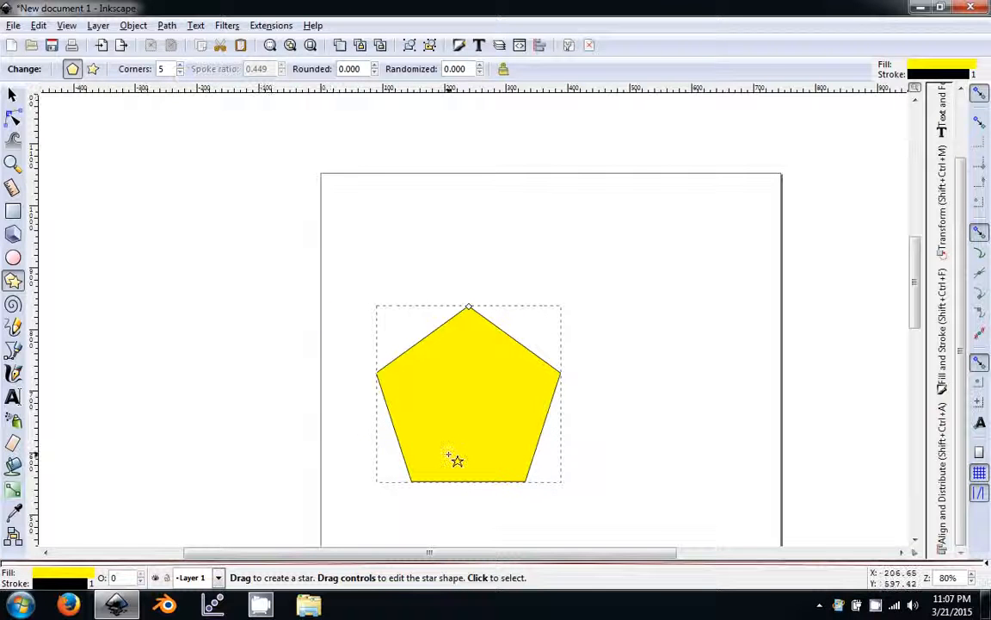
Step: Turn the pentagon into an unskewed five-pointed star with lengthened tips and a spoke ratio of about 0.373
left_click(93, 70)
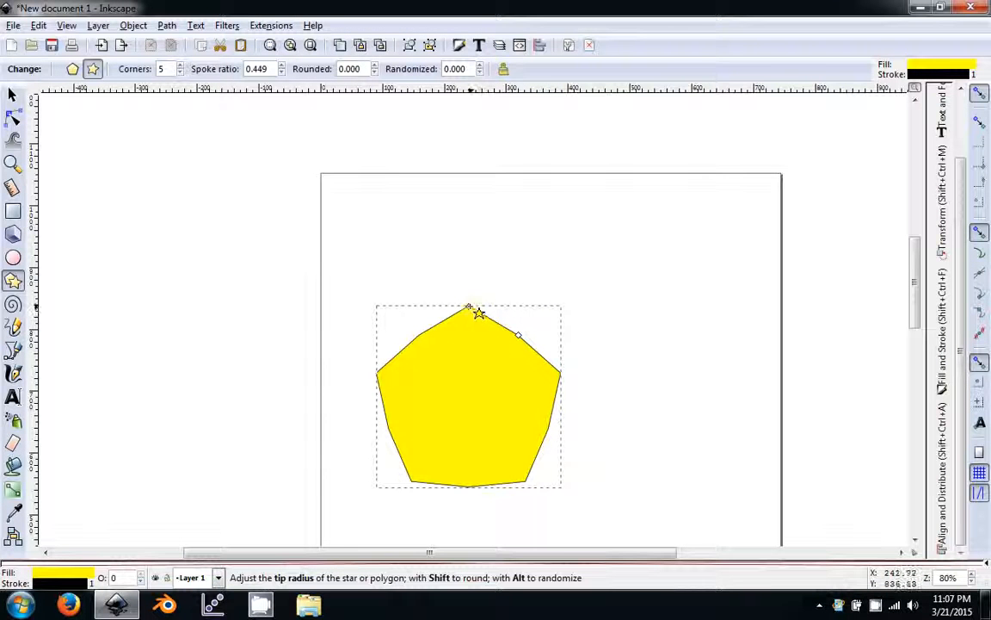
left_click_drag(468, 307, 475, 246)
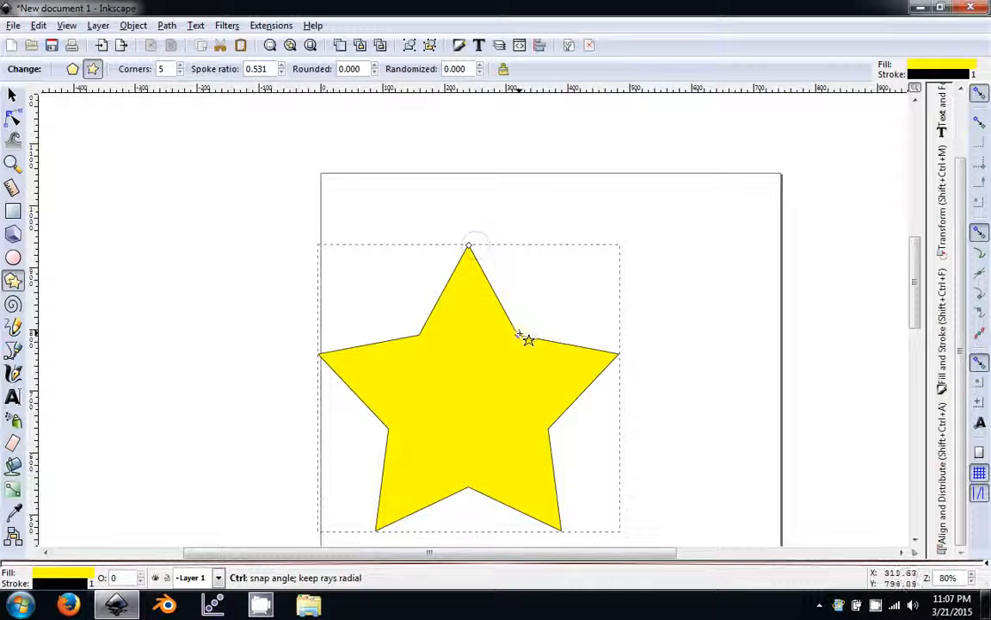
left_click_drag(518, 335, 438, 354)
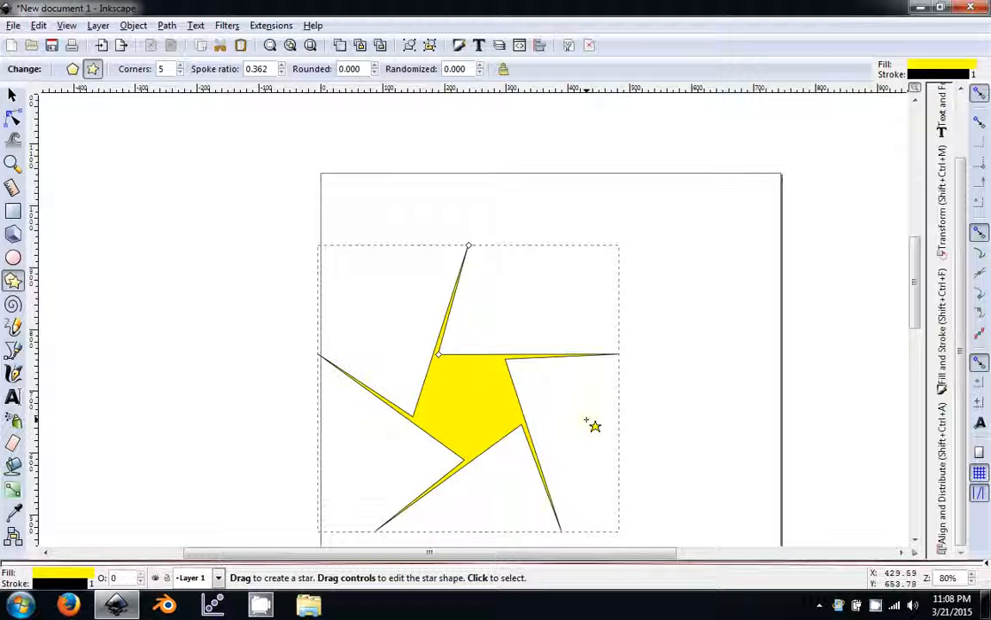
key("ctrl+z")
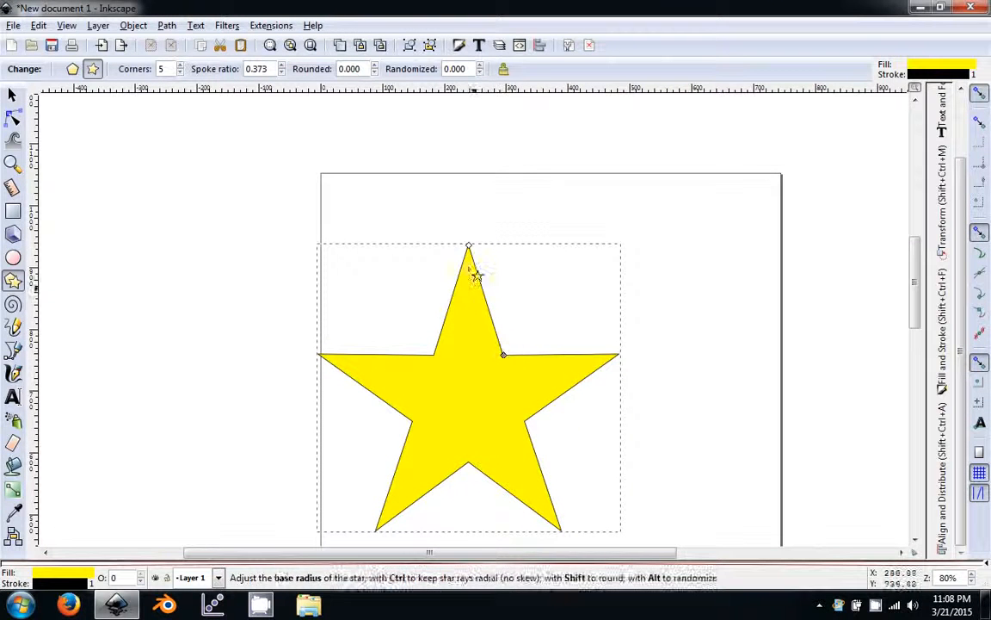
Step: Try rotating the star's tips and twisting its inner corners outward to a spoke ratio of about 0.936, then undo the changes
left_click_drag(470, 247, 407, 281)
left_click_drag(482, 354, 360, 473)
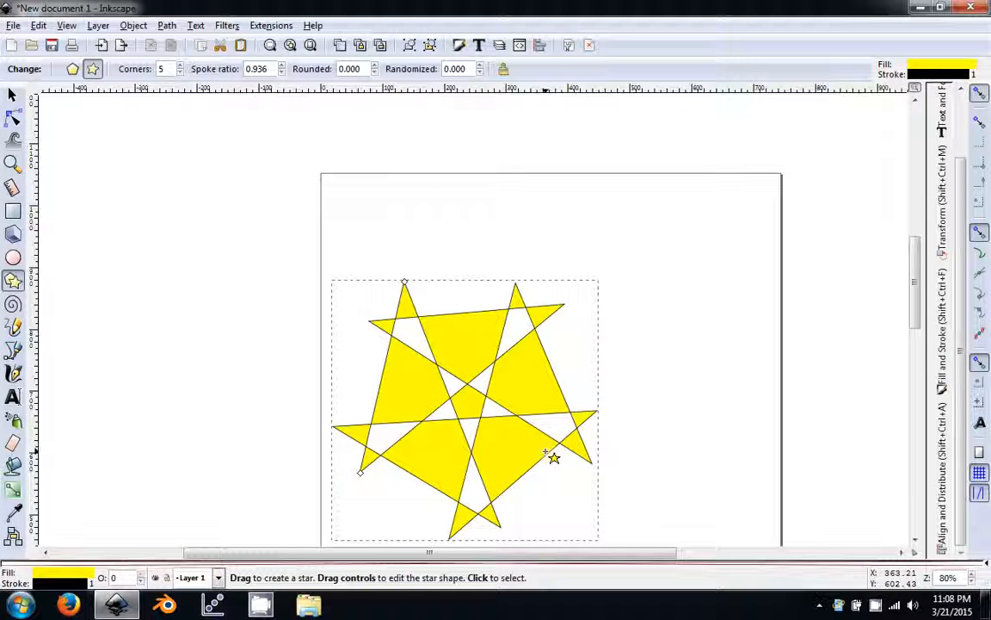
key("ctrl+z")
key("ctrl+z")
key("ctrl+z")
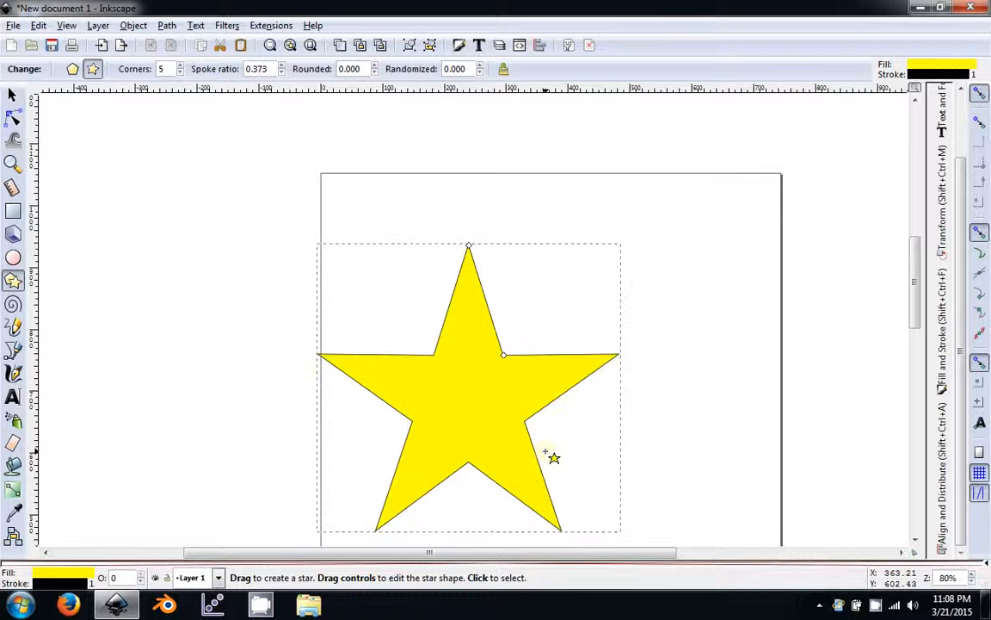
Step: Delete the yellow star and draw a spiral with 3 turns in its place
left_click(13, 92)
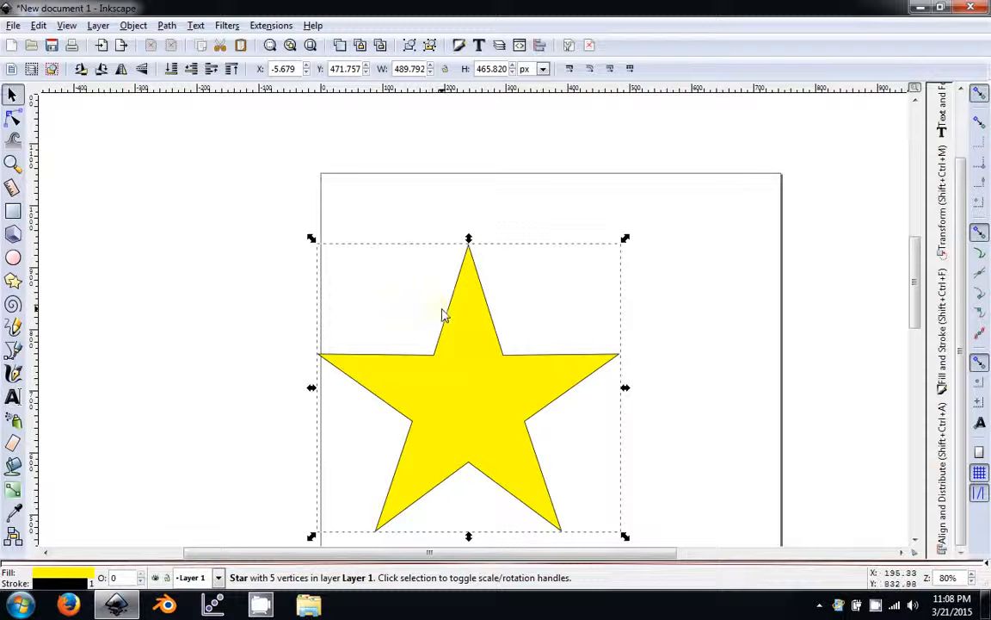
key("Delete")
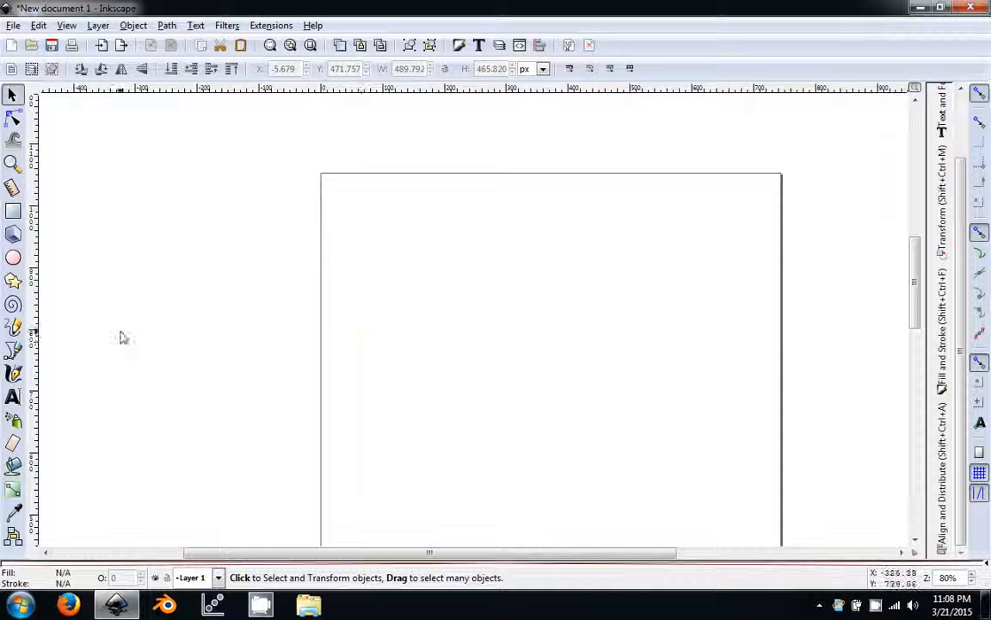
left_click(13, 304)
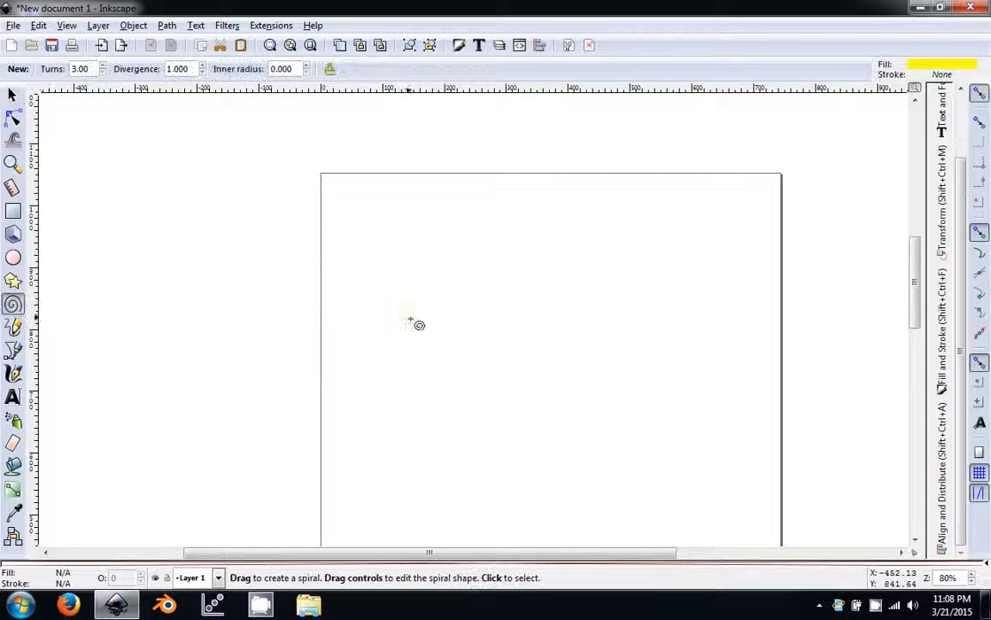
left_click_drag(478, 320, 525, 421)
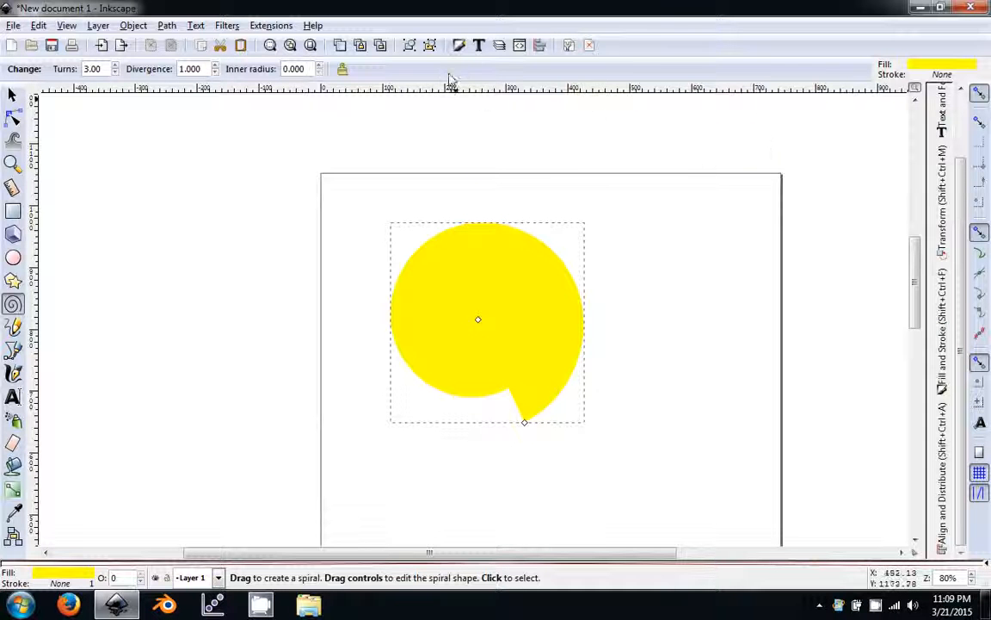
Step: Remove the spiral's fill and give it a flat black stroke
left_click(942, 335)
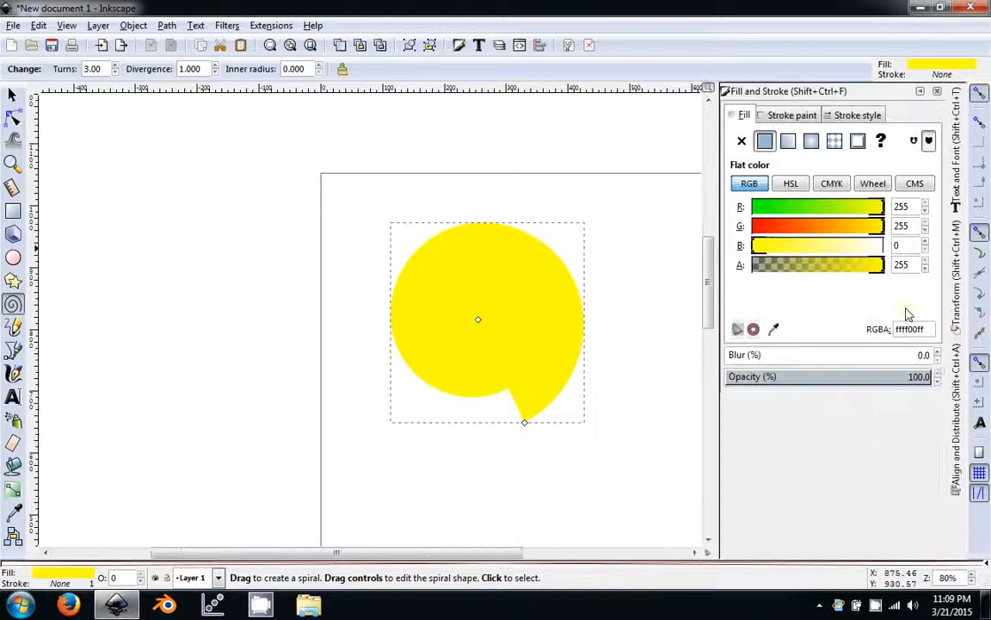
left_click(741, 141)
left_click(790, 115)
left_click(765, 141)
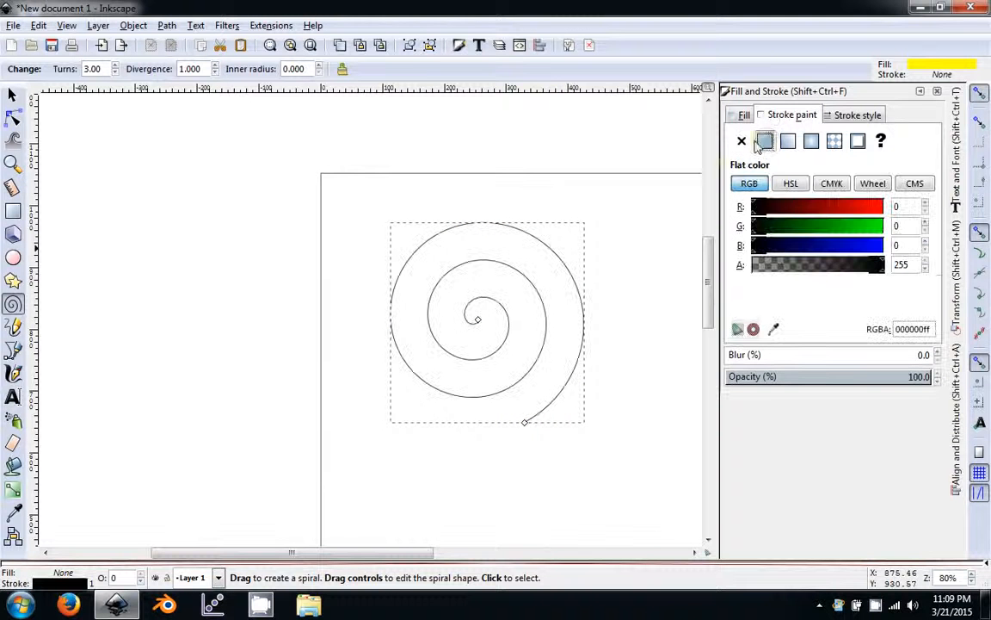
left_click(921, 92)
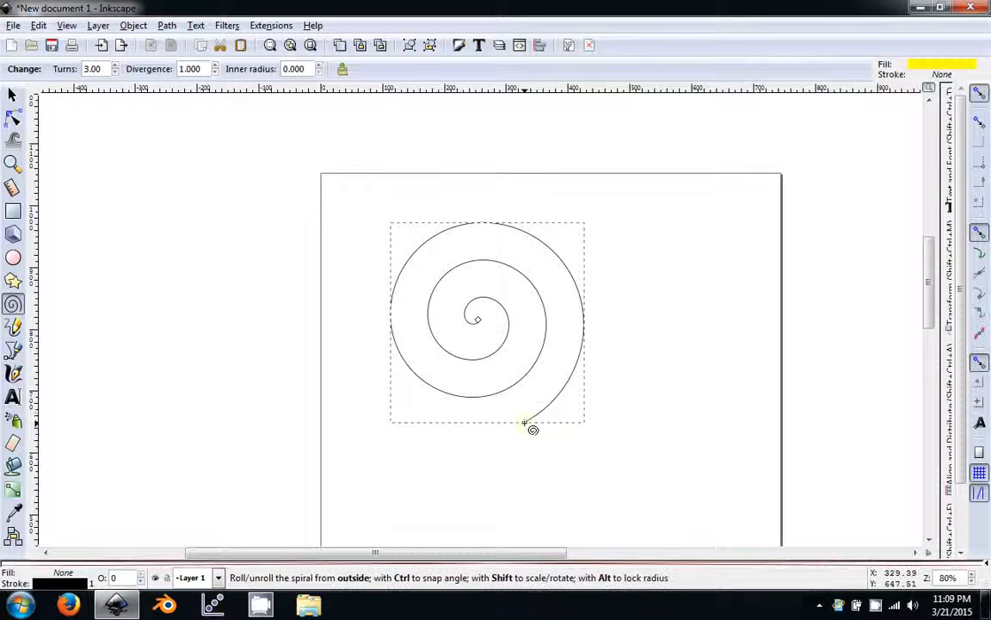
Step: Unroll the spiral outward from its outer end and raise its number of turns to about 32.56
left_click_drag(521, 426, 647, 244)
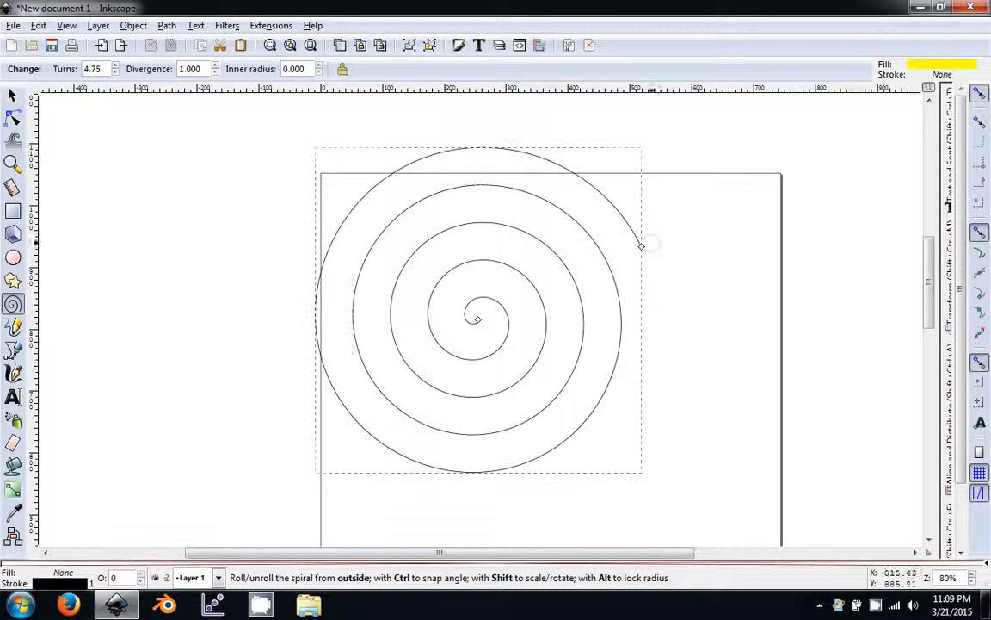
left_click(115, 65)
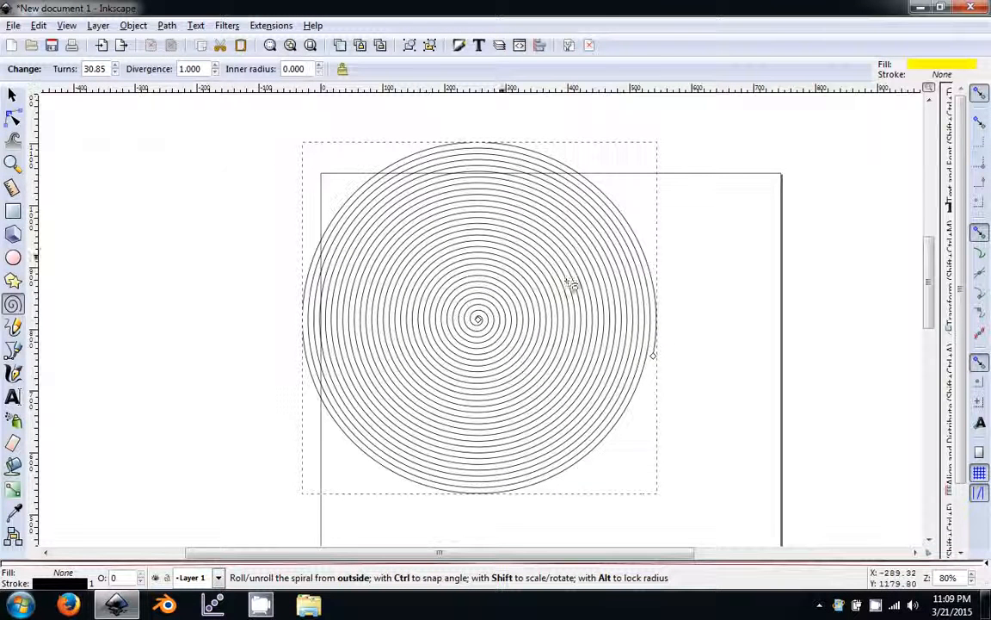
left_click_drag(639, 413, 479, 345)
Step: Set the spiral's number of turns to 10
scroll(474, 363, "down", 19)
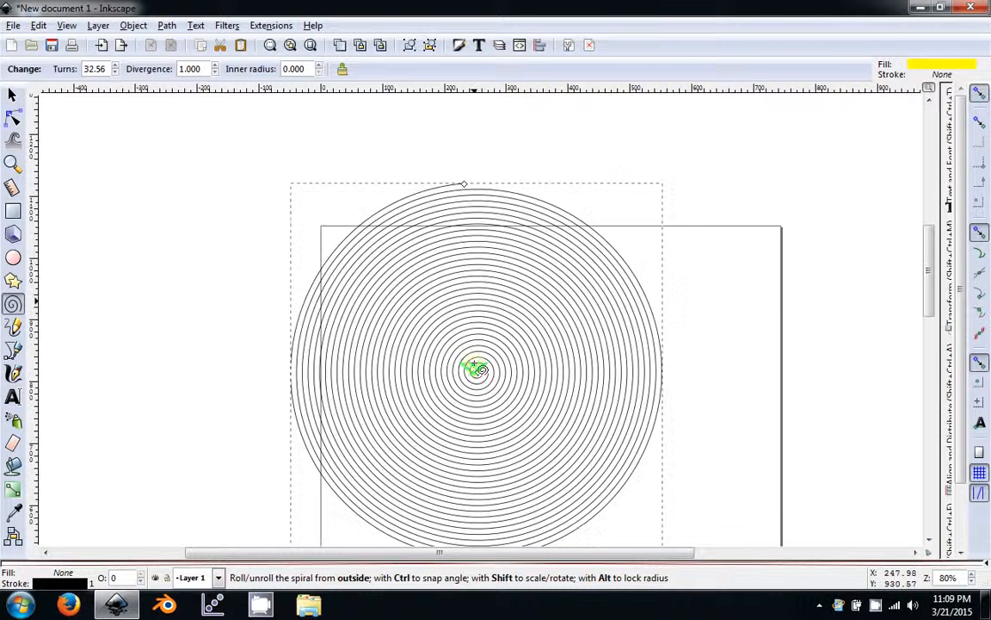
scroll(475, 363, "up", 2)
scroll(480, 368, "down", 2)
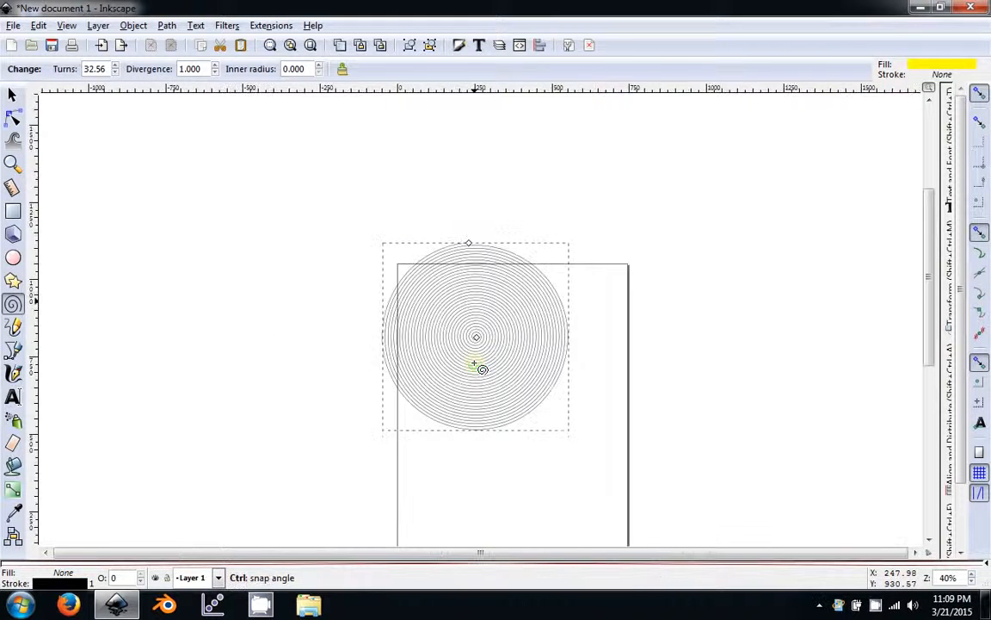
scroll(480, 368, "up", 1)
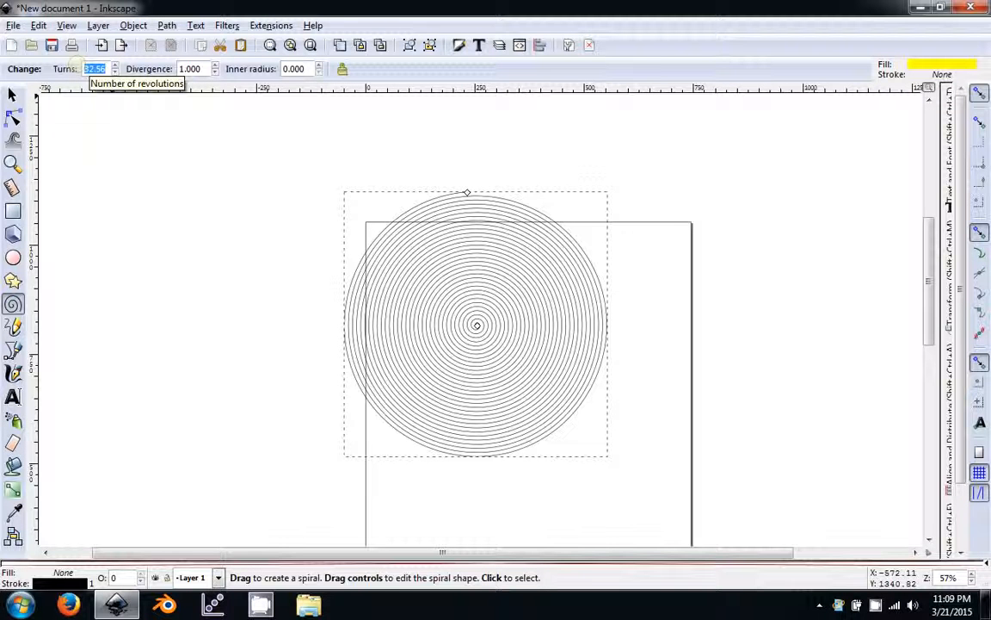
type("10")
key("Return")
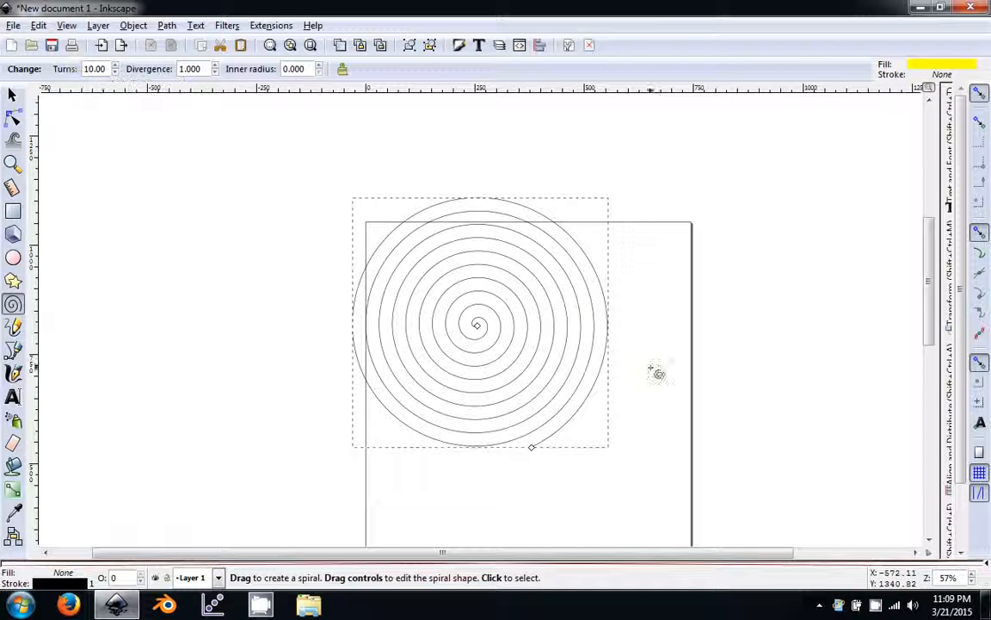
Step: Move the spiral to the middle of the page and reopen its shape handles for editing
left_click(12, 95)
left_click_drag(478, 336, 537, 432)
left_click_drag(718, 443, 683, 378)
left_click(684, 391)
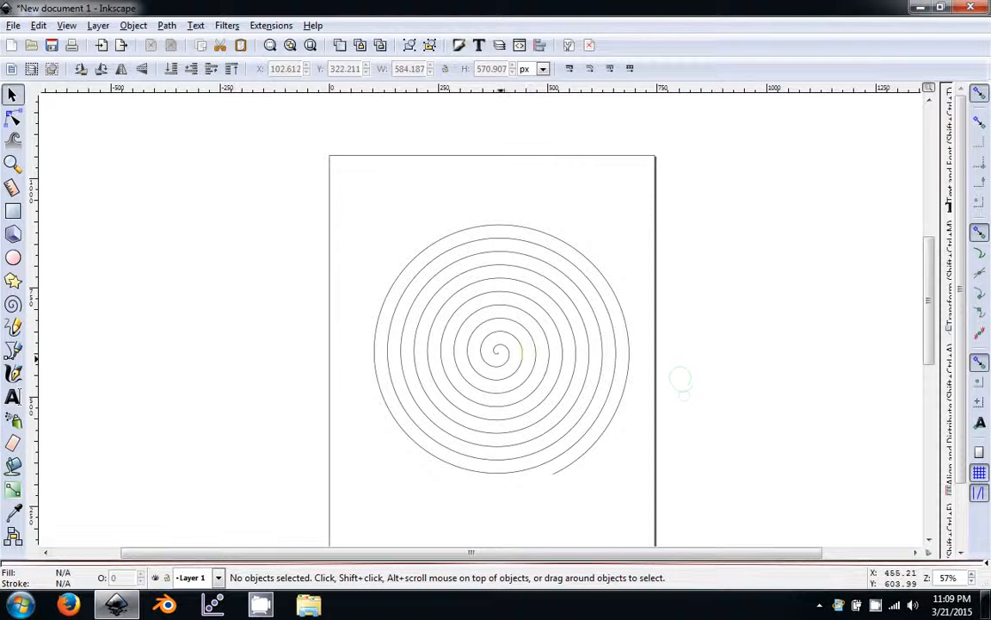
double_click(500, 354)
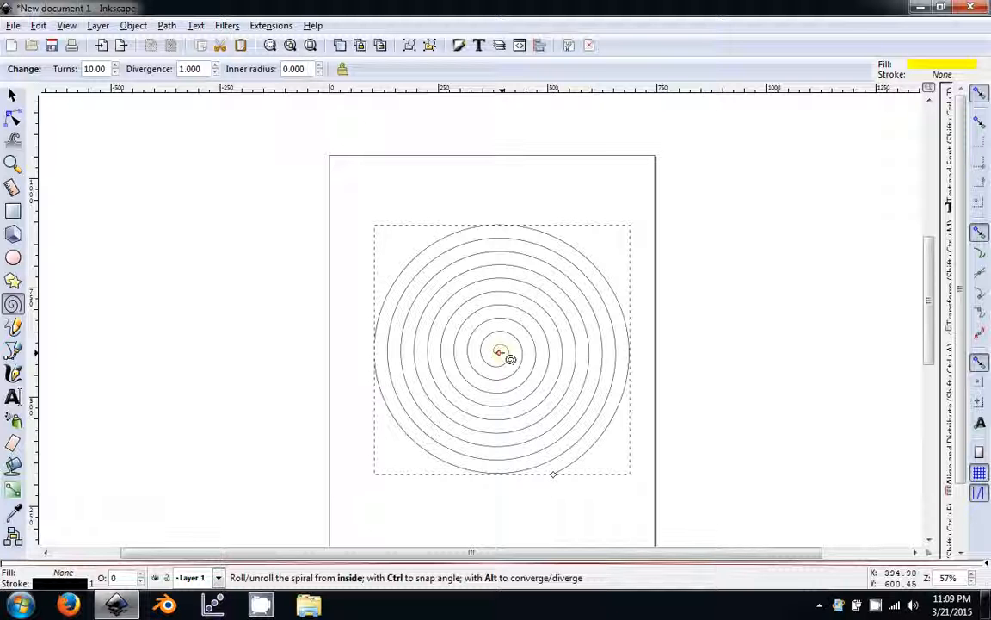
Step: Try the spiral's inner radius at 0.999 and 0.380, and return it to 0
left_click(318, 67)
left_click(318, 72)
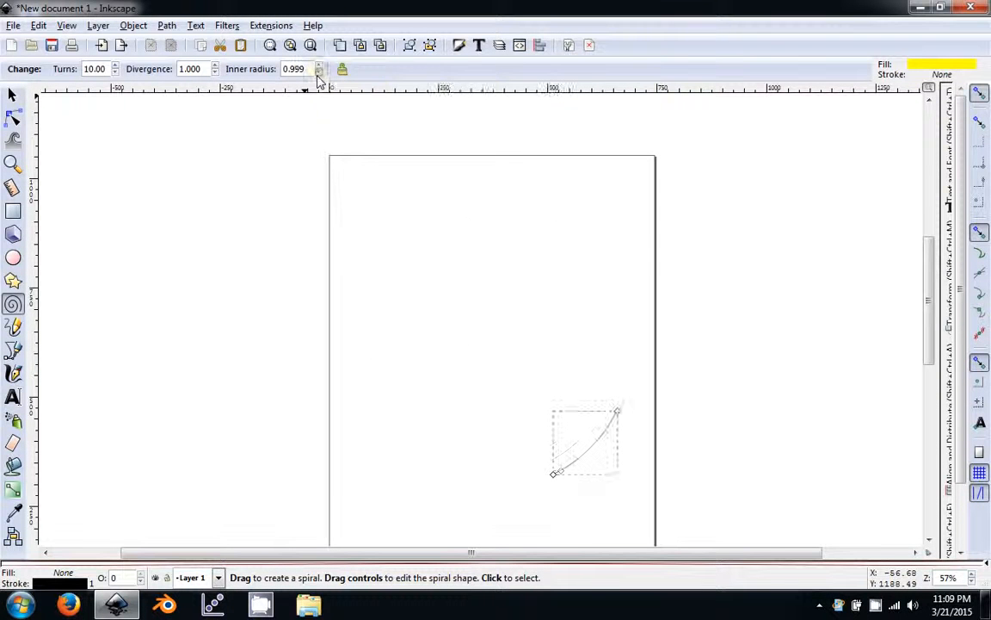
left_click(319, 67)
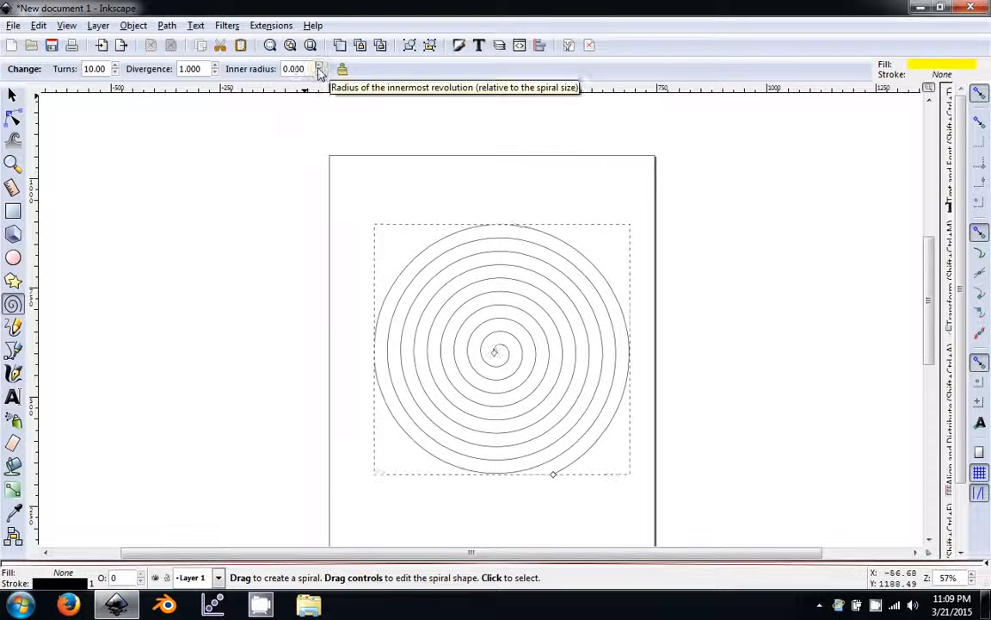
left_click(319, 67)
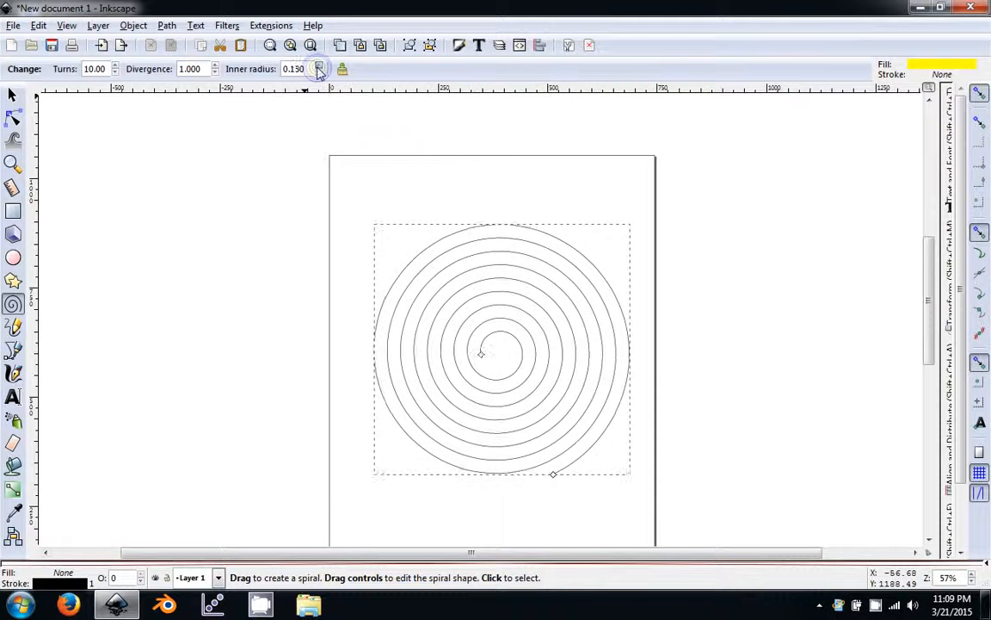
left_click(319, 67)
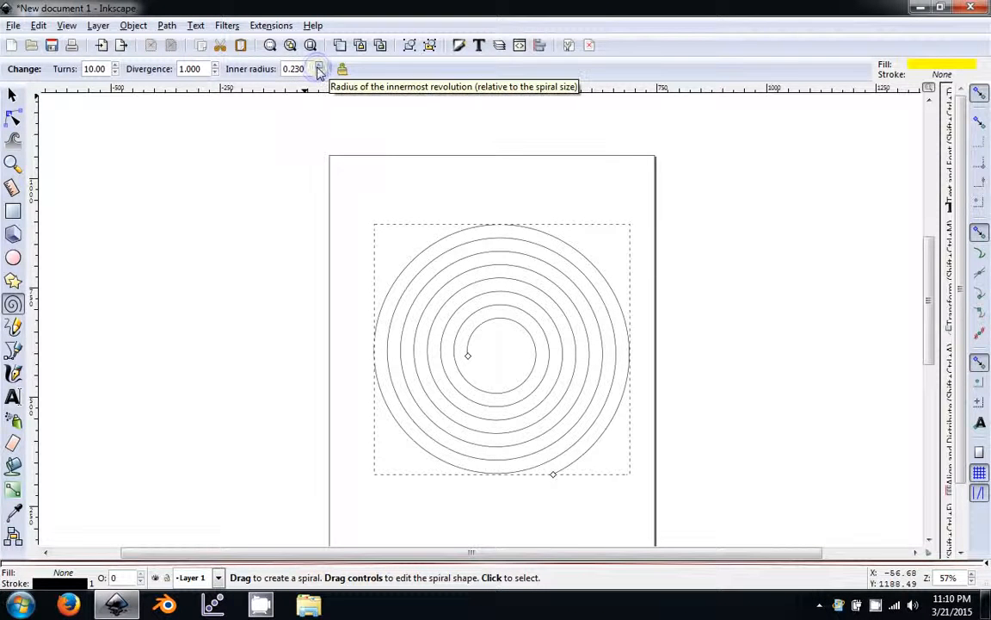
left_click(318, 67)
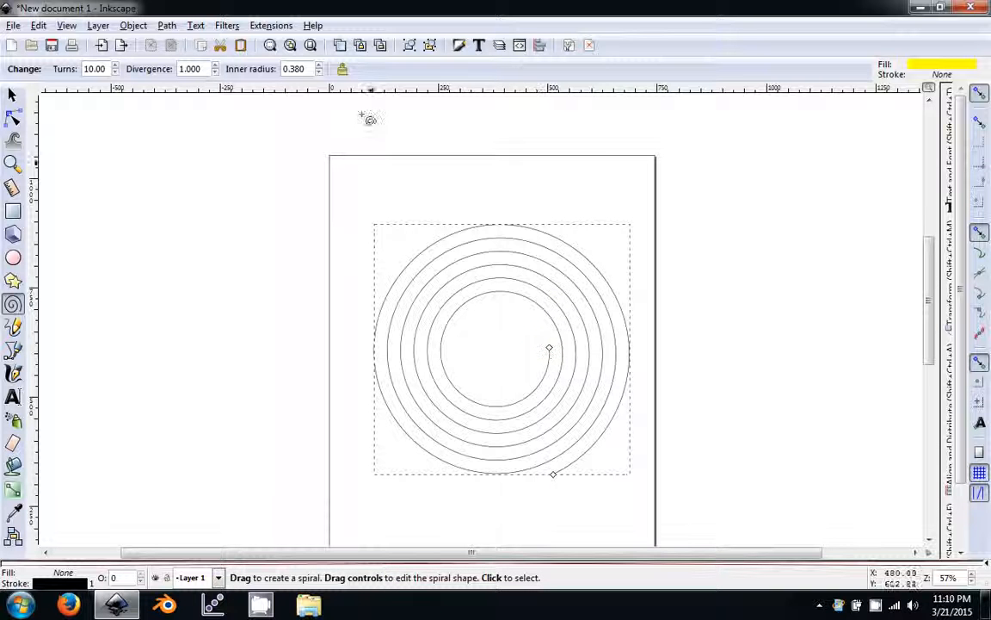
left_click(319, 72)
left_click(319, 74)
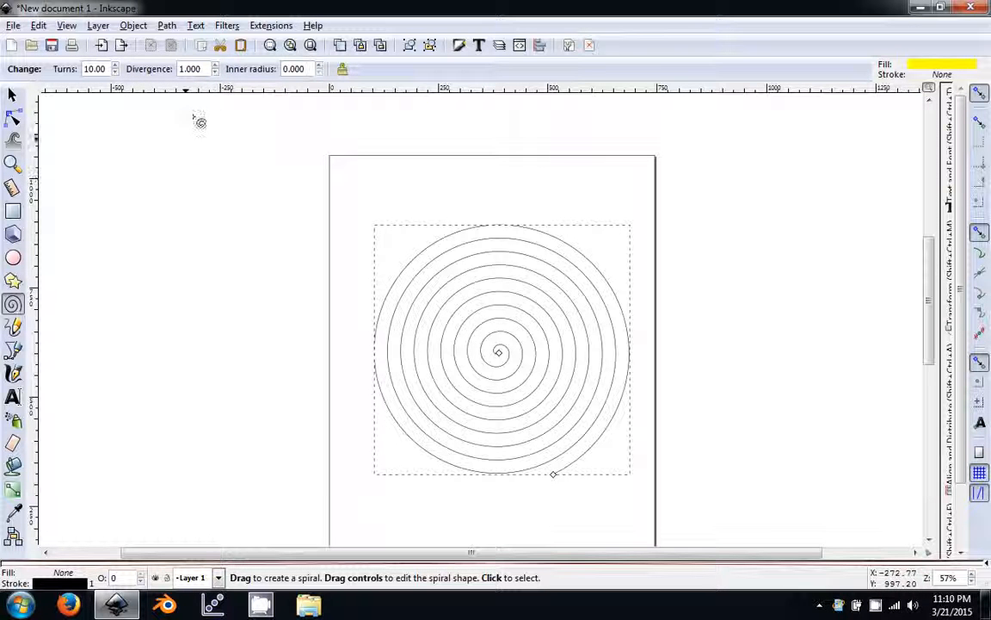
Step: Try the spiral's divergence at 0 and about 49.84, and return it to 1
left_click(215, 72)
left_click(215, 73)
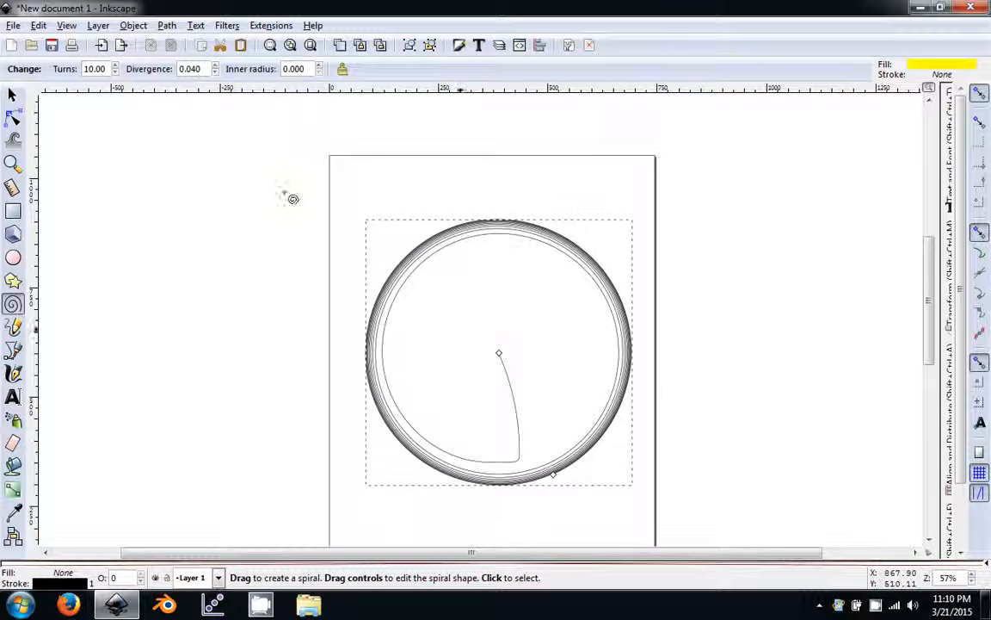
left_click(215, 72)
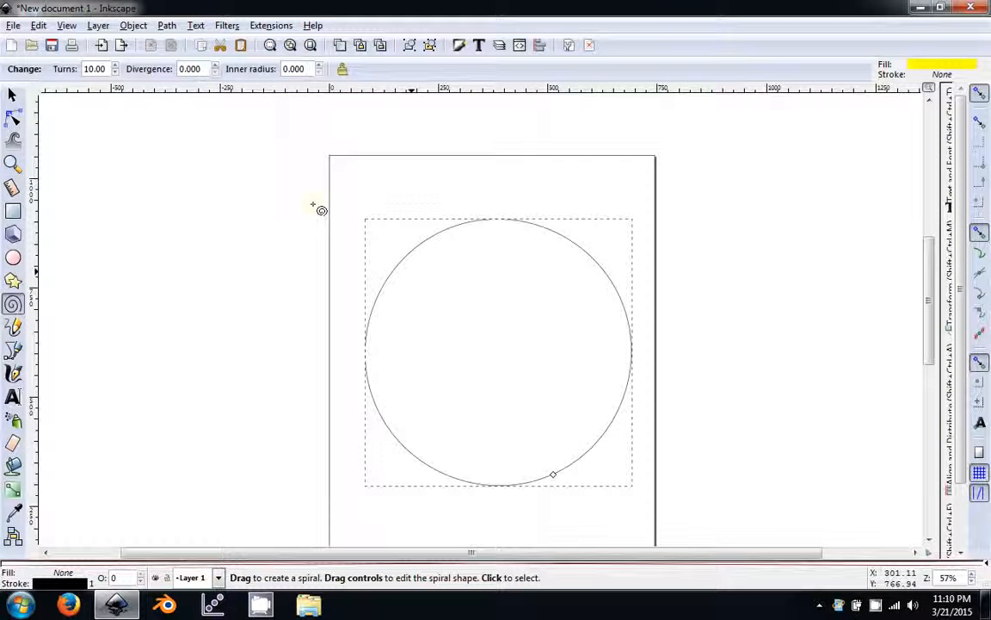
left_click(216, 67)
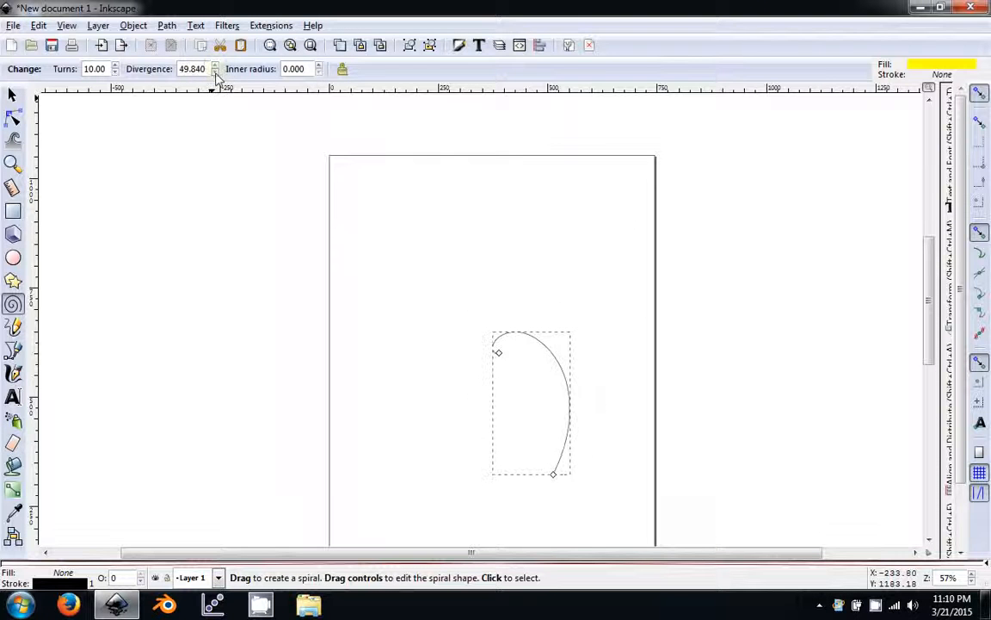
left_click(215, 73)
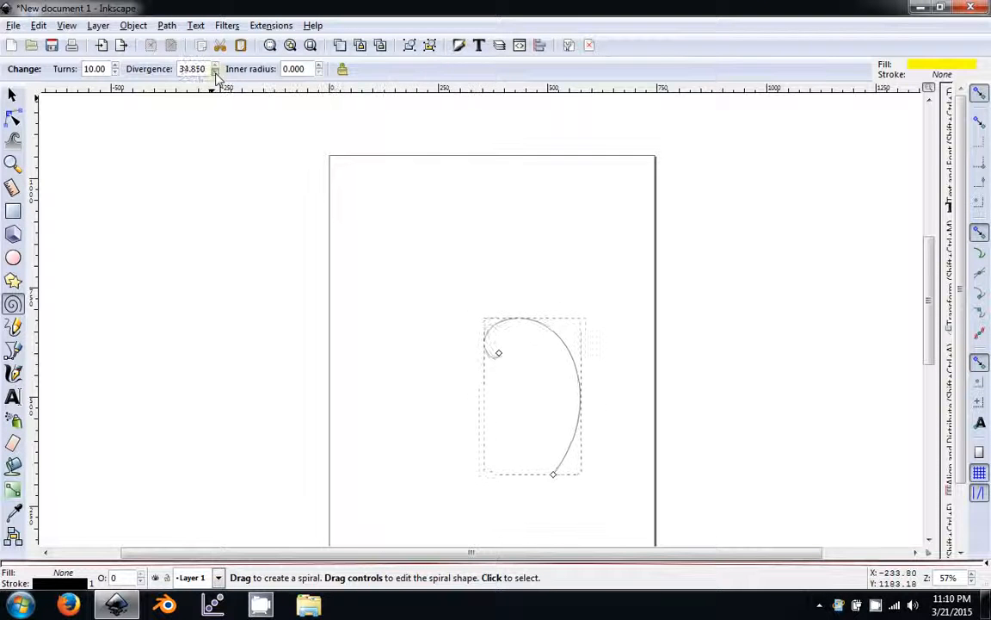
type("1")
key("Return")
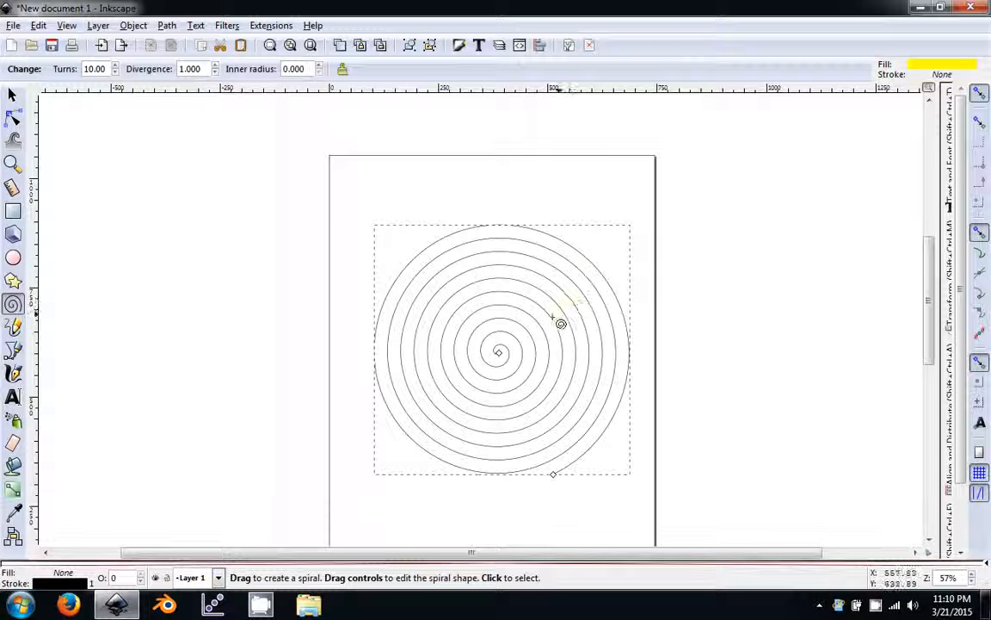
Step: Lower the spiral's divergence to 0.350 and on to 0
left_click(215, 74)
left_click(215, 74)
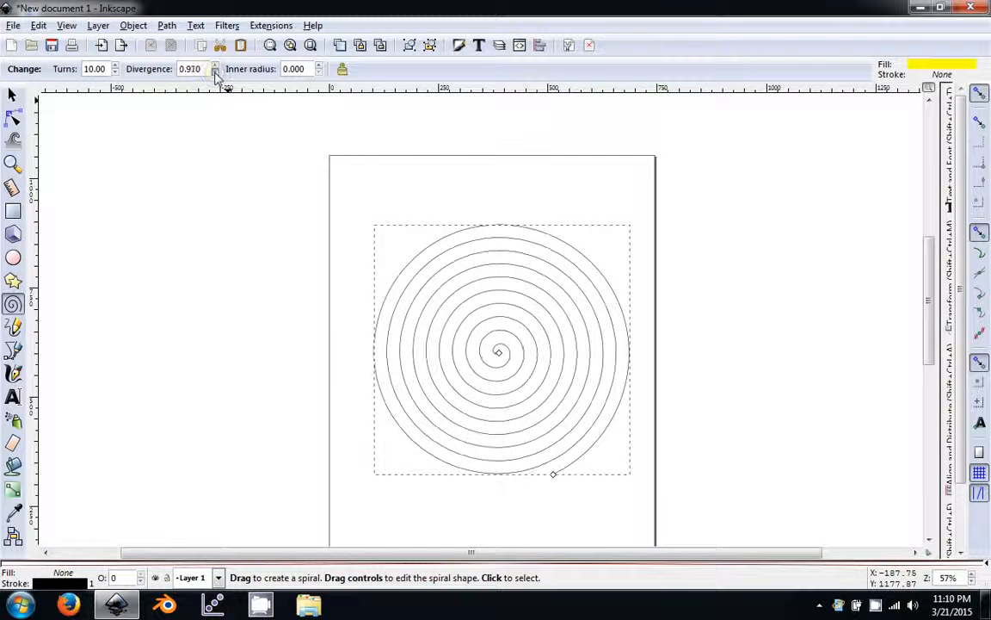
left_click(216, 74)
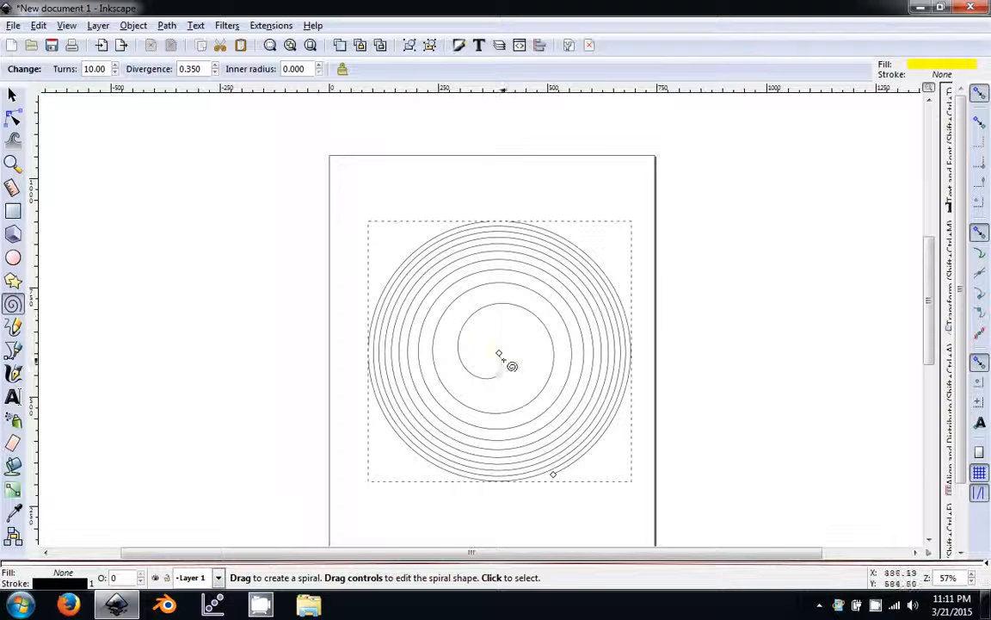
left_click_drag(499, 352, 519, 348)
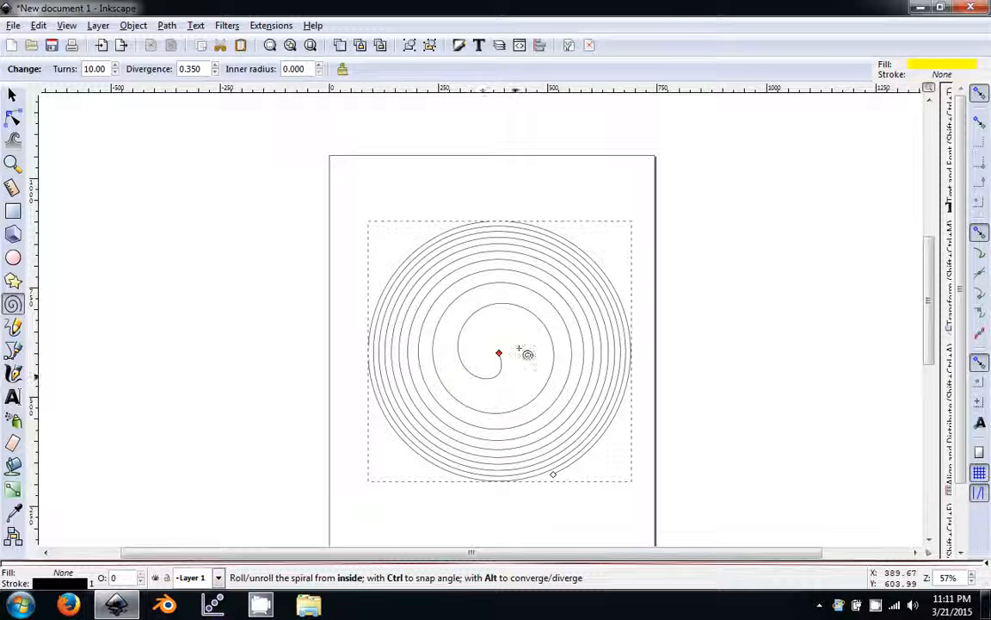
left_click(215, 73)
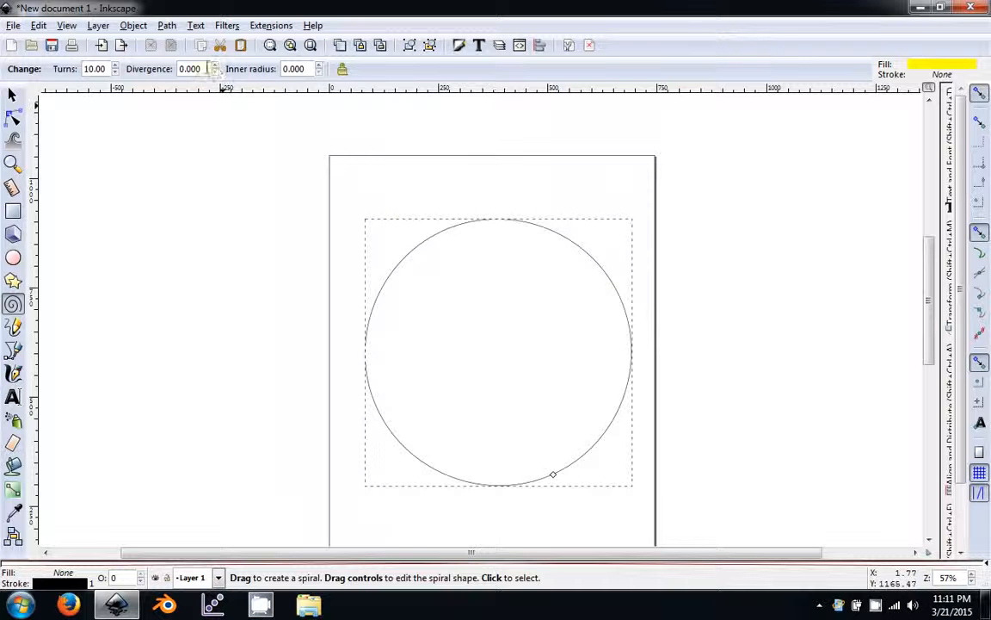
Step: Set the spiral's divergence to 2 and deselect the spiral
left_click(215, 65)
left_click(215, 65)
left_click(216, 66)
left_click(215, 65)
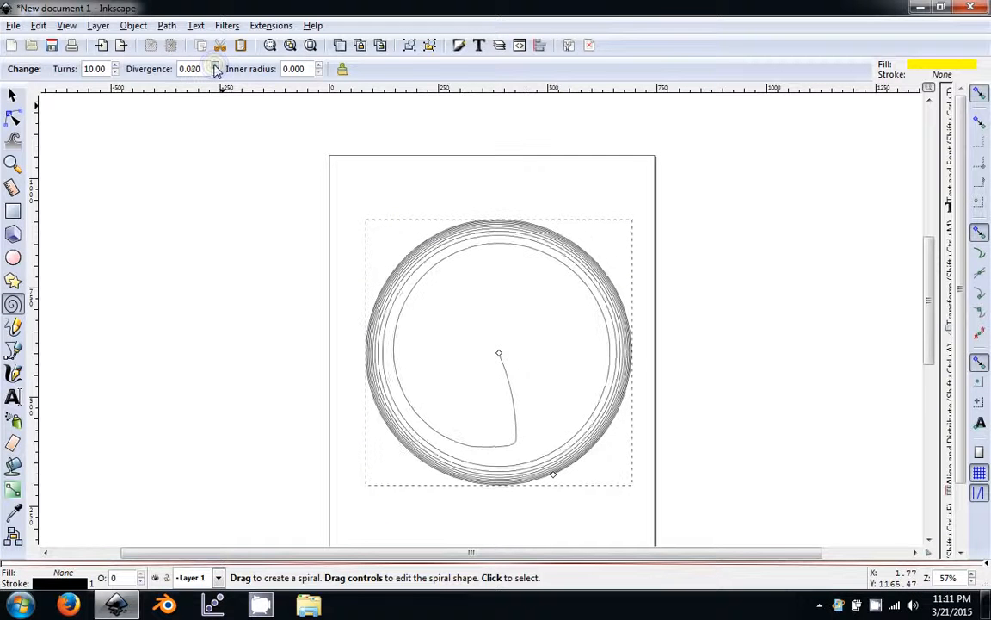
left_click(215, 65)
left_click_drag(216, 66, 215, 72)
type("2")
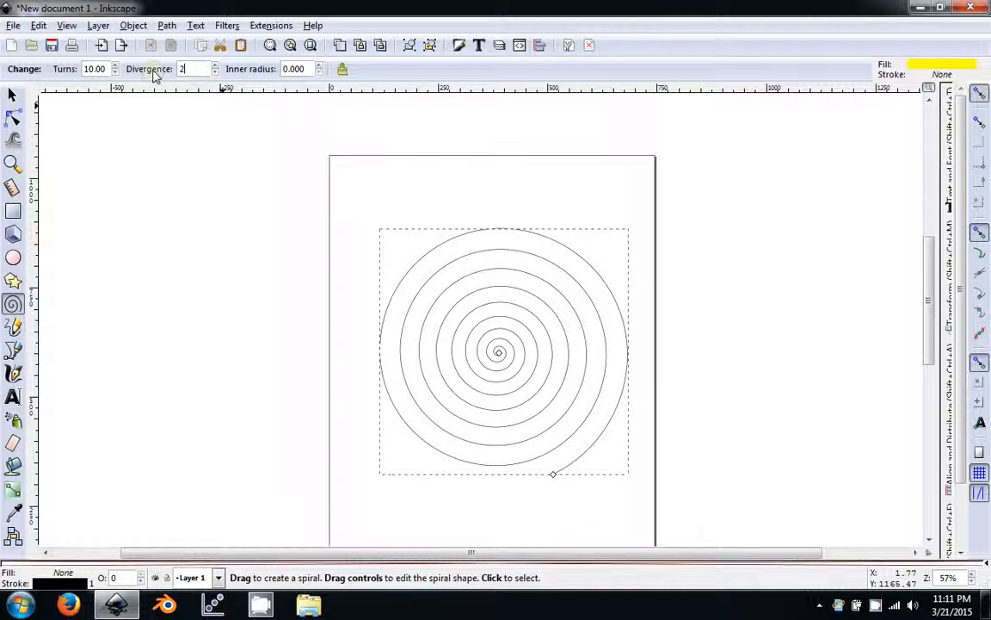
key("Return")
left_click(700, 446)
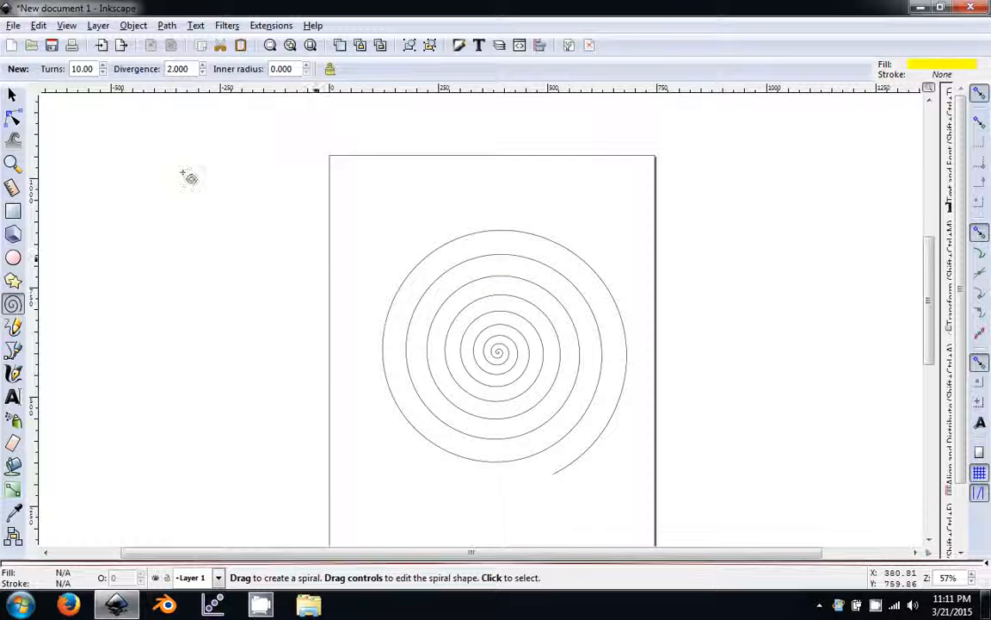
Step: Reopen the spiral for shape editing, reset its parameters to the defaults and delete it
left_click(11, 97)
double_click(499, 349)
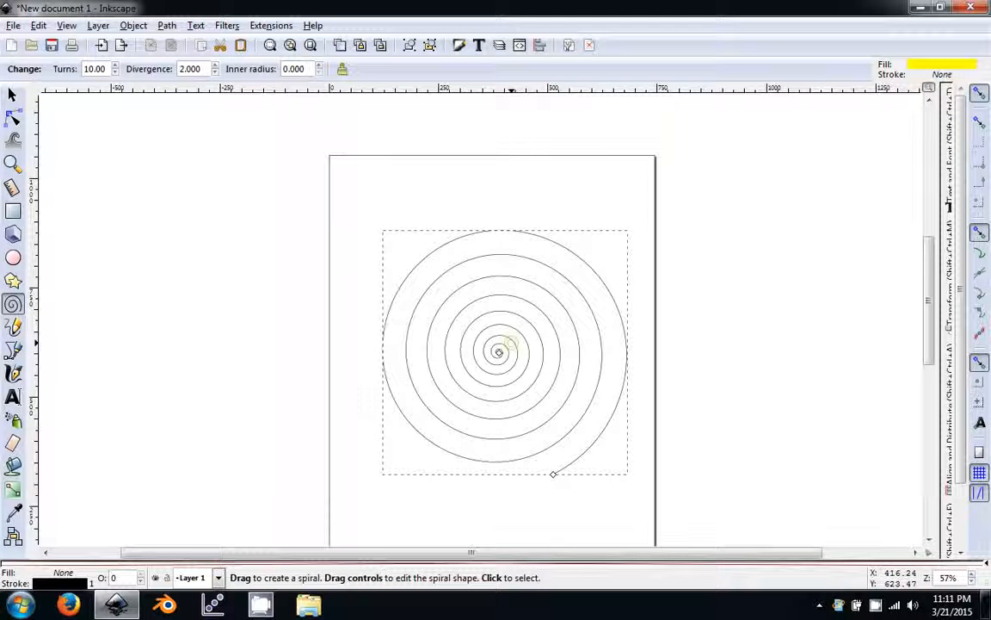
left_click(343, 70)
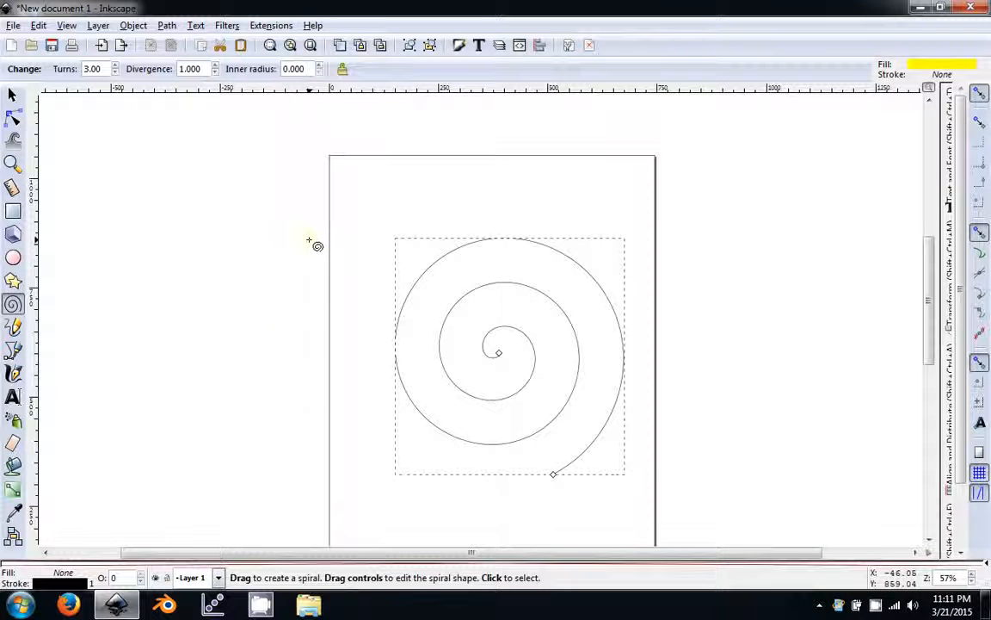
left_click(13, 93)
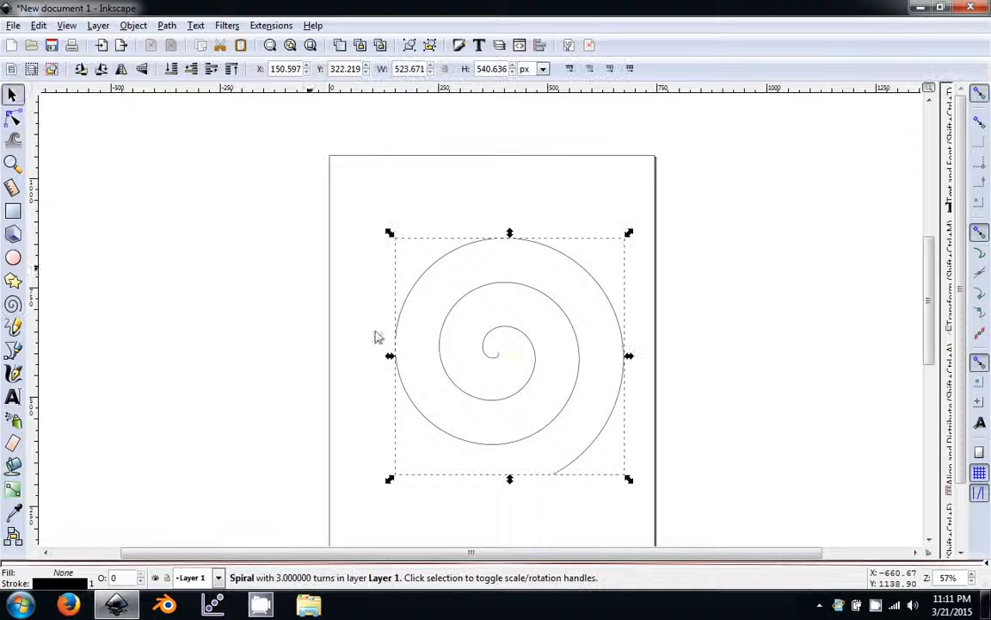
key("Delete")
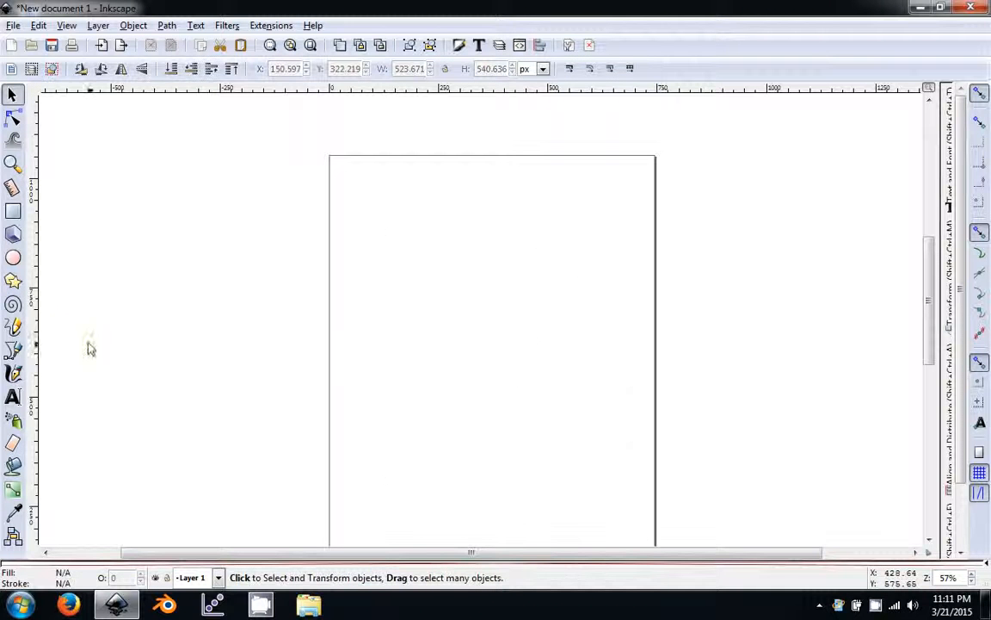
Step: Activate the Pencil tool, and for comparison scribble a looping brush line in Paint and close it without saving
left_click(13, 327)
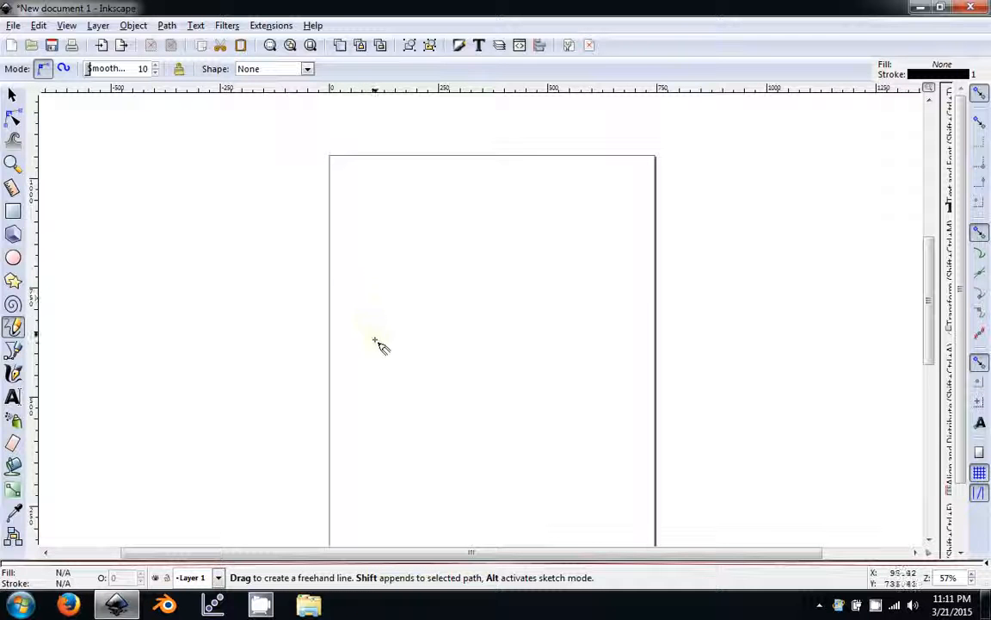
left_click(26, 607)
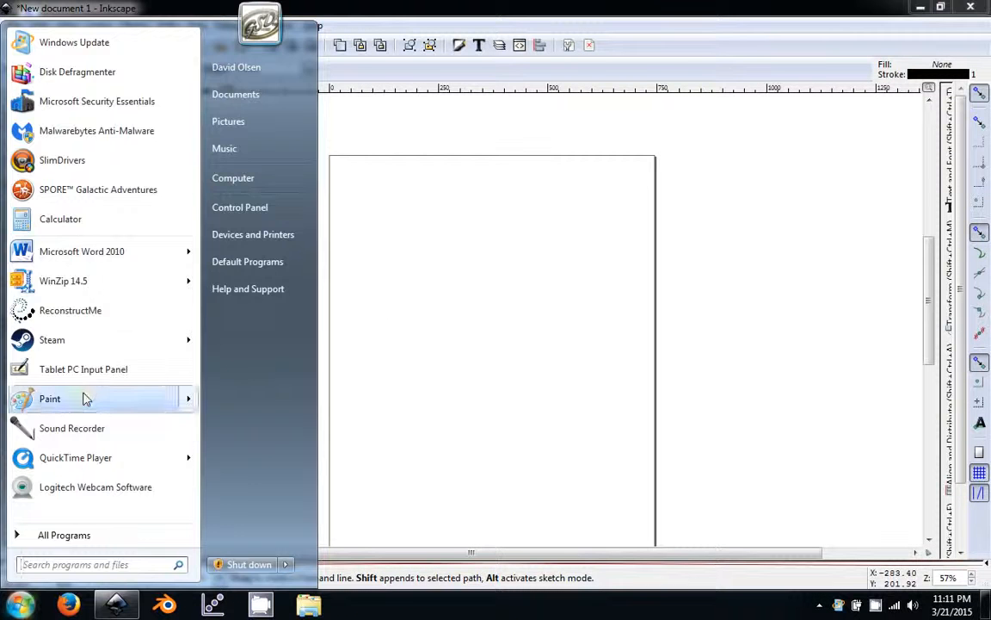
left_click(53, 398)
mouse_move(303, 178)
left_mouse_down()
mouse_move(397, 297)
mouse_move(462, 312)
mouse_move(598, 452)
mouse_move(697, 370)
mouse_move(570, 290)
mouse_move(465, 379)
mouse_move(247, 399)
mouse_move(334, 342)
mouse_move(646, 482)
mouse_move(723, 557)
mouse_move(630, 471)
mouse_move(454, 370)
mouse_move(185, 404)
left_mouse_up()
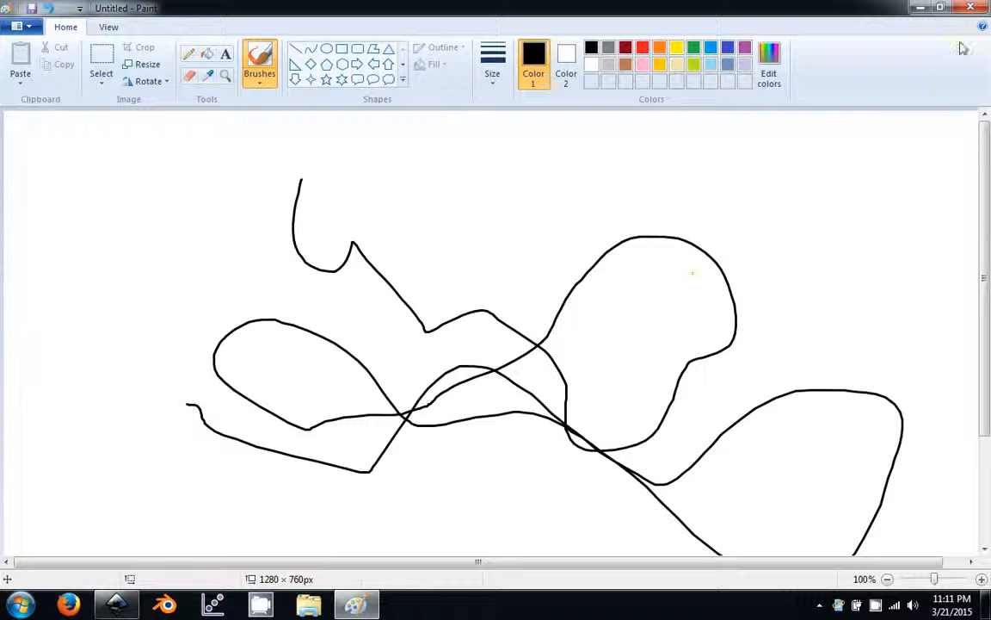
left_click(973, 8)
left_click(542, 306)
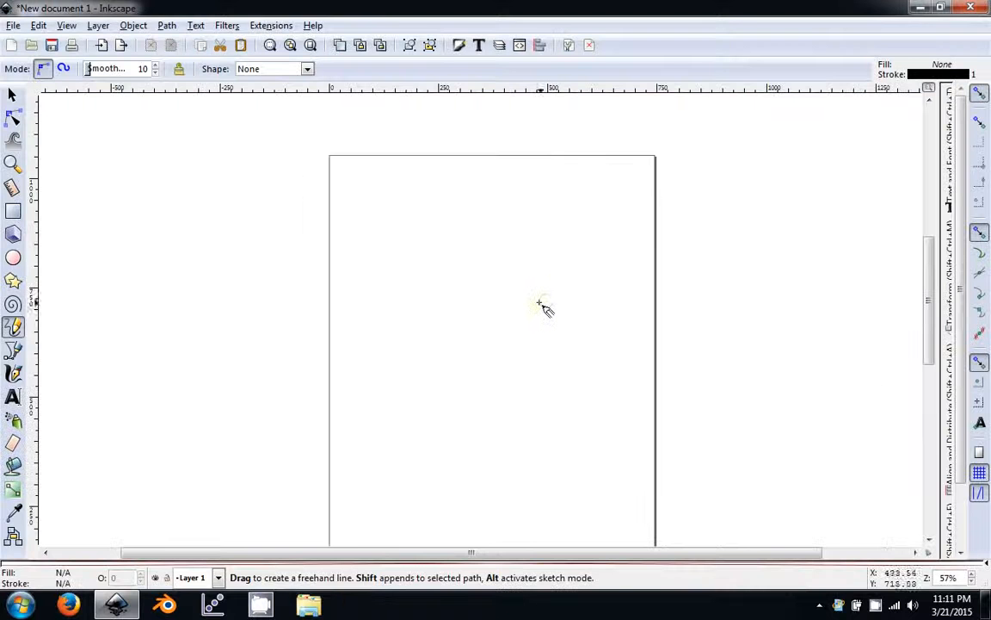
Step: Draw a looping freehand path about 621 px wide and 595 px high on the page with the Pencil tool
mouse_move(435, 228)
left_mouse_down()
mouse_move(411, 258)
mouse_move(429, 394)
left_mouse_up()
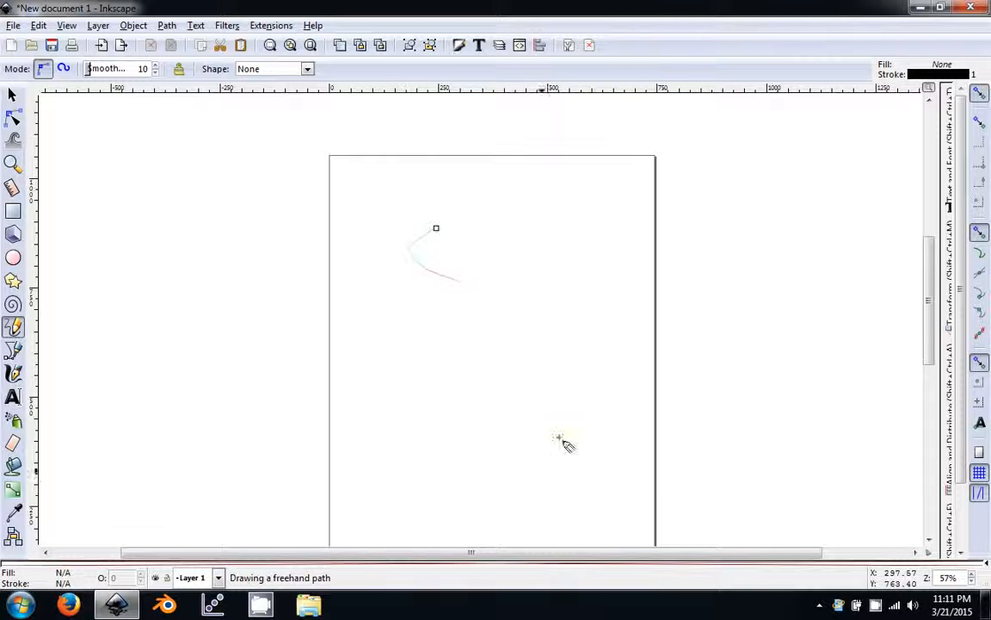
mouse_move(560, 438)
left_mouse_down()
mouse_move(546, 250)
mouse_move(373, 383)
mouse_move(517, 350)
mouse_move(619, 392)
left_mouse_up()
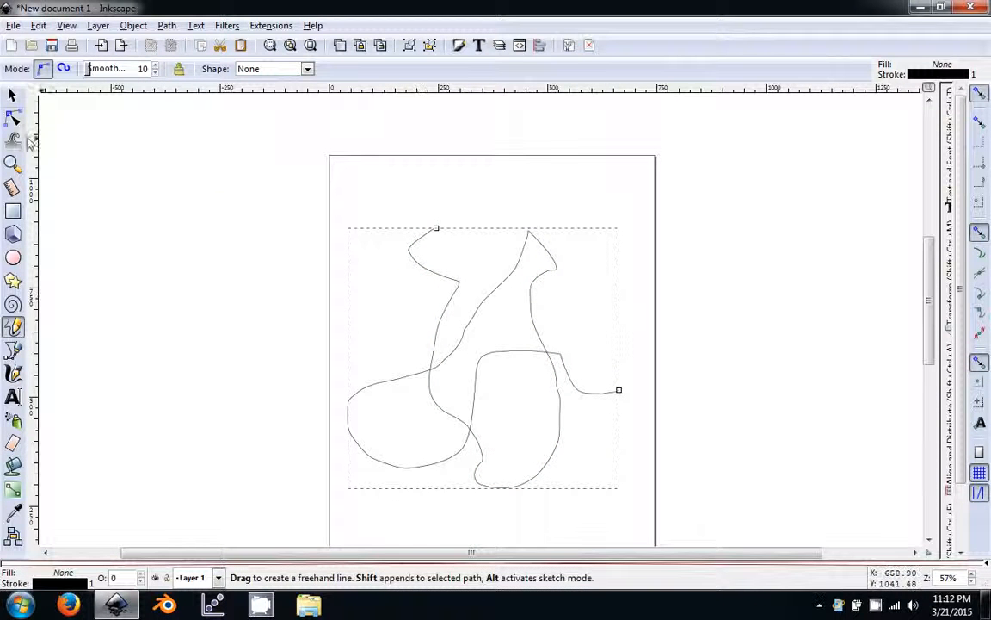
Step: Show the freehand path's nodes with the node editing tool and delete the path
left_click(13, 119)
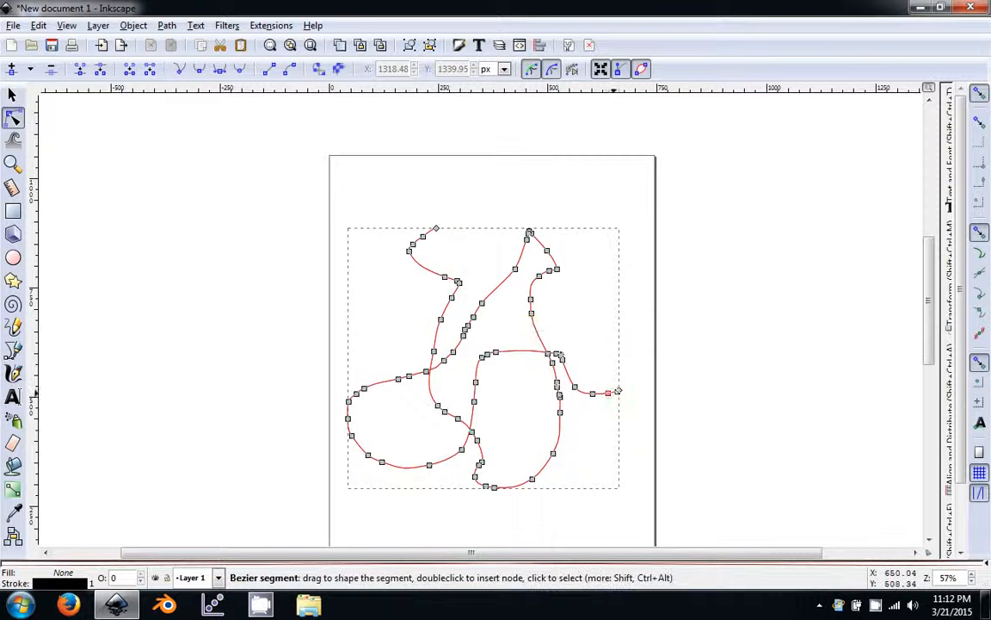
left_click(13, 96)
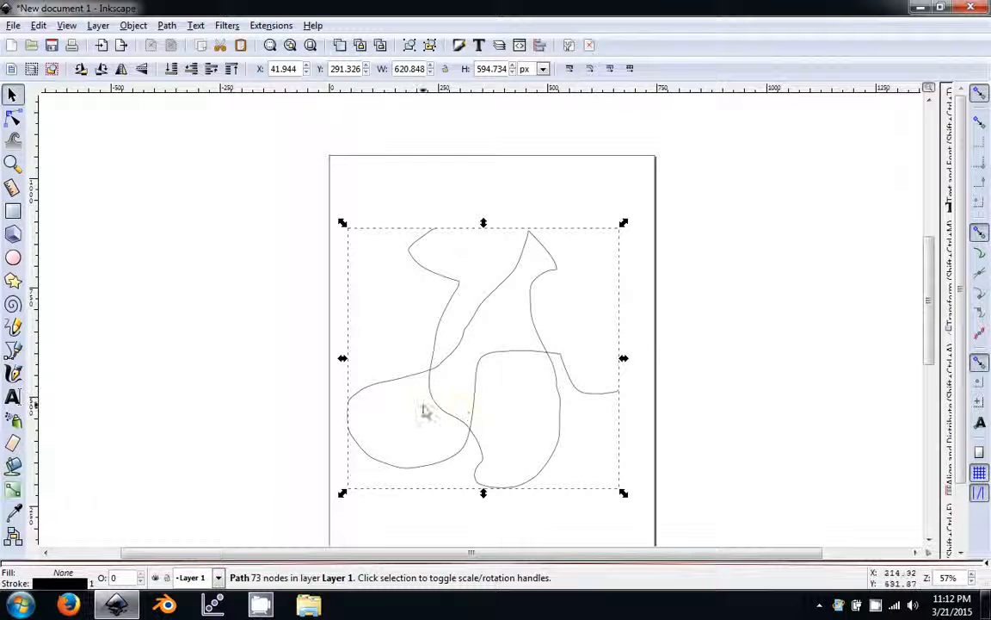
key("Delete")
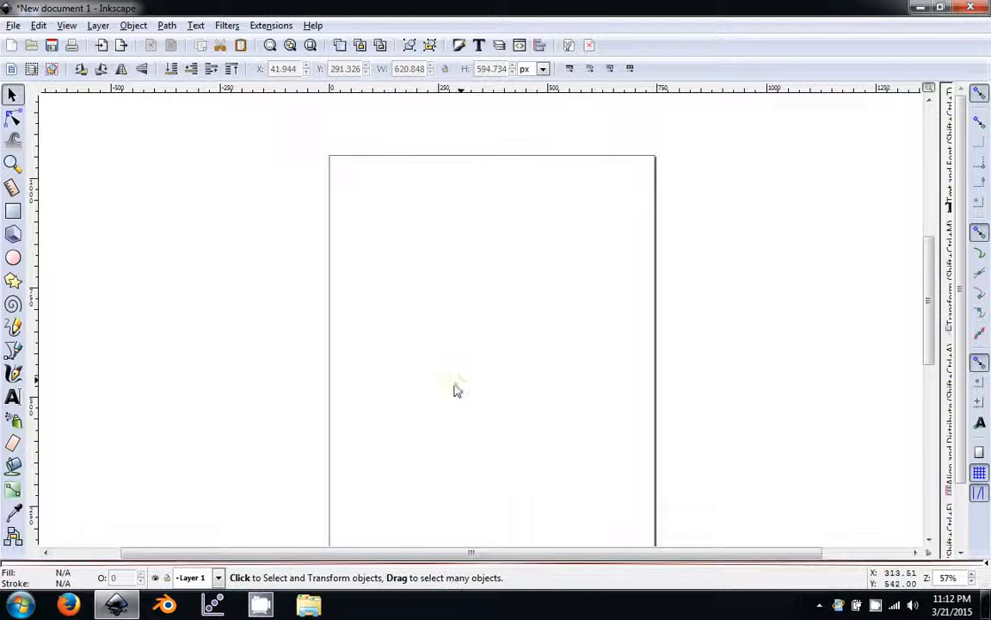
Step: Draw an open zigzag path of ten straight segments on the page with the Bezier tool, finish it unclosed and delete it
left_click(15, 362)
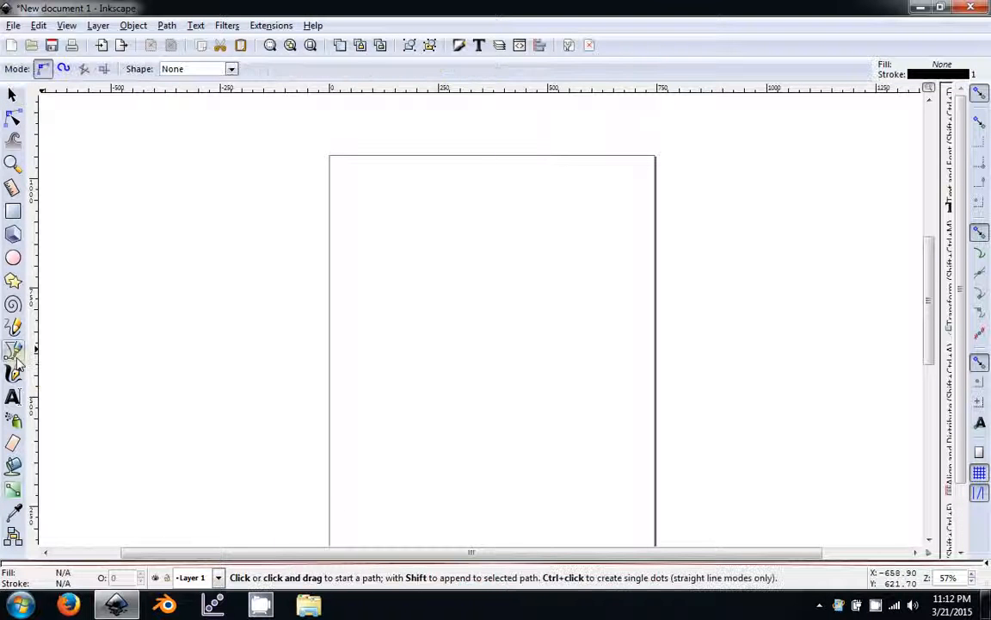
left_click(379, 203)
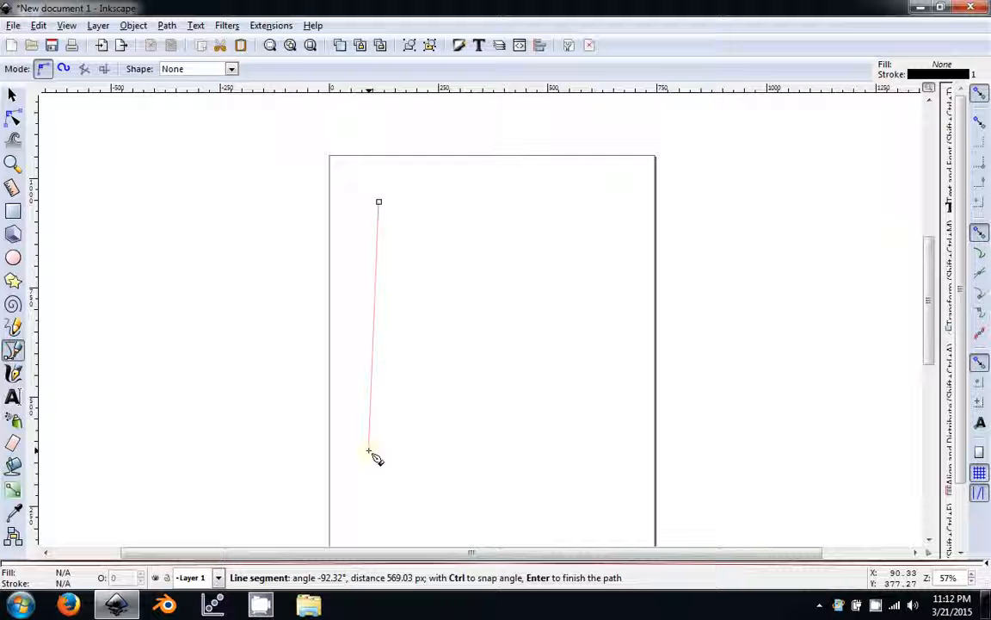
left_click(370, 442)
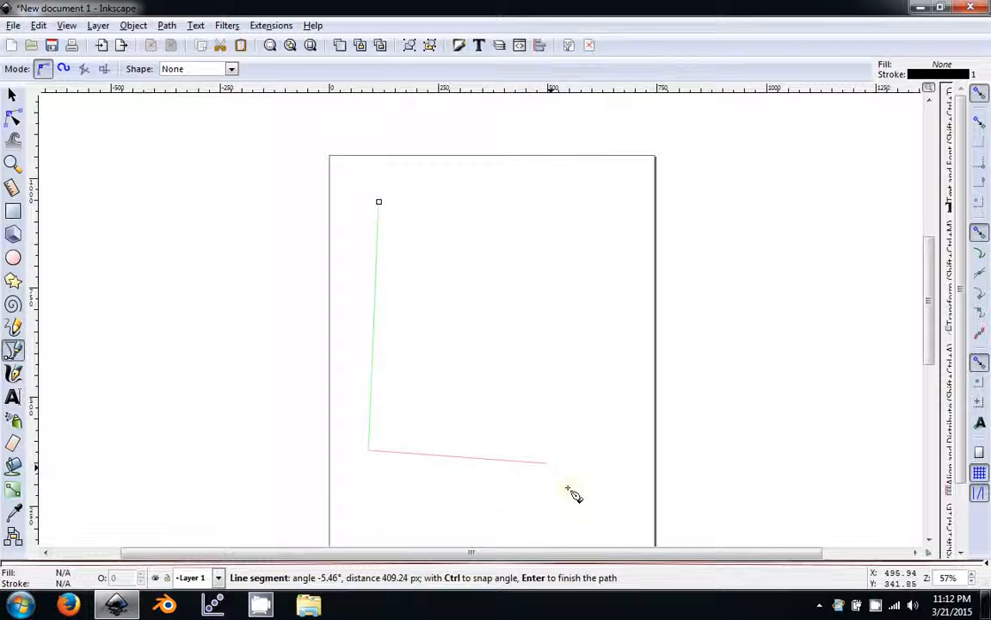
left_click(499, 499)
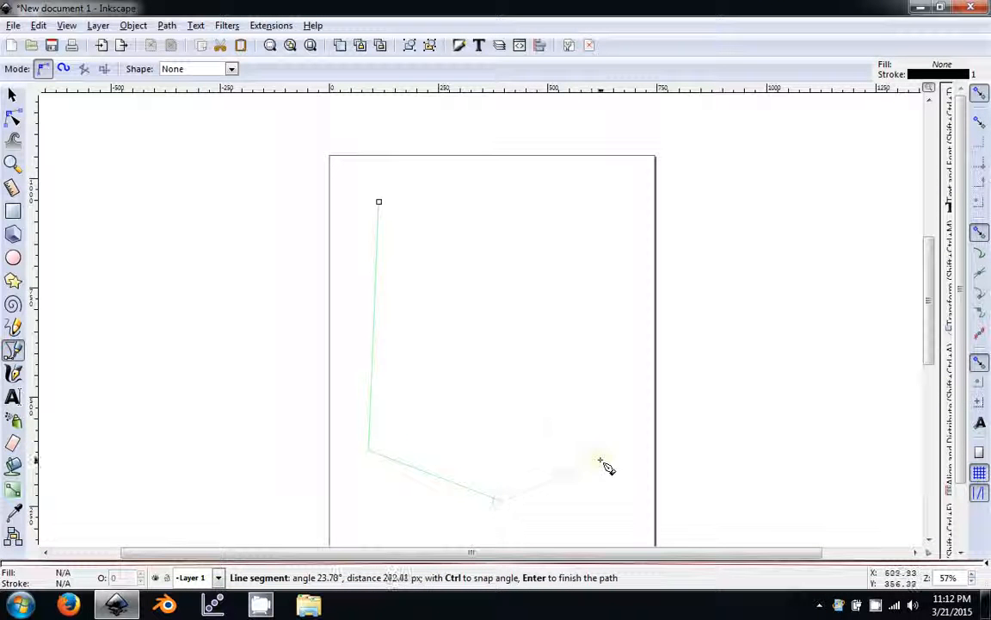
left_click(598, 458)
left_click(559, 422)
left_click(441, 469)
left_click(458, 361)
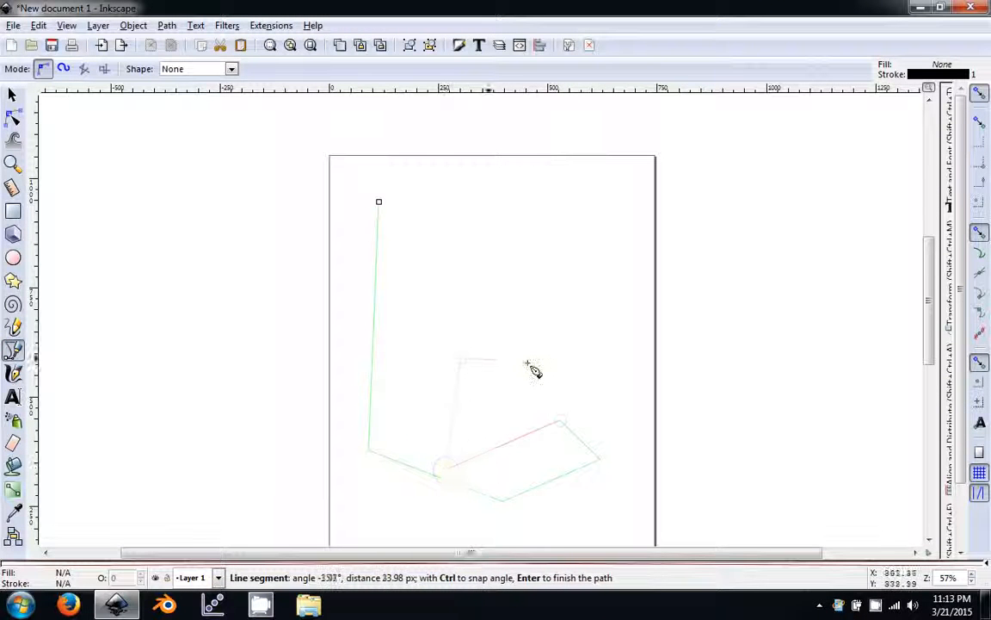
left_click(604, 377)
left_click(603, 304)
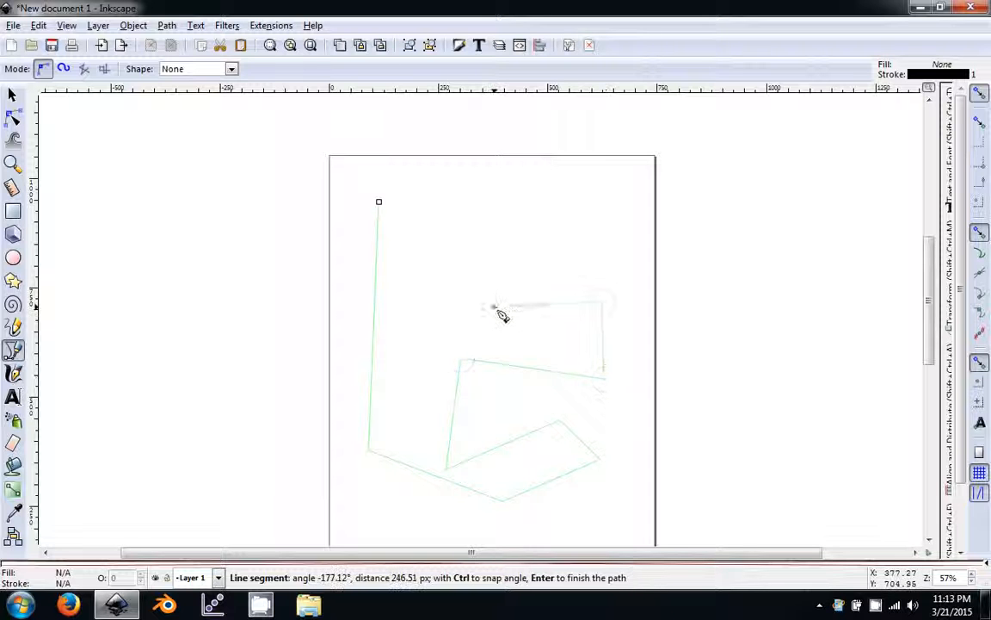
left_click(496, 305)
left_click(557, 220)
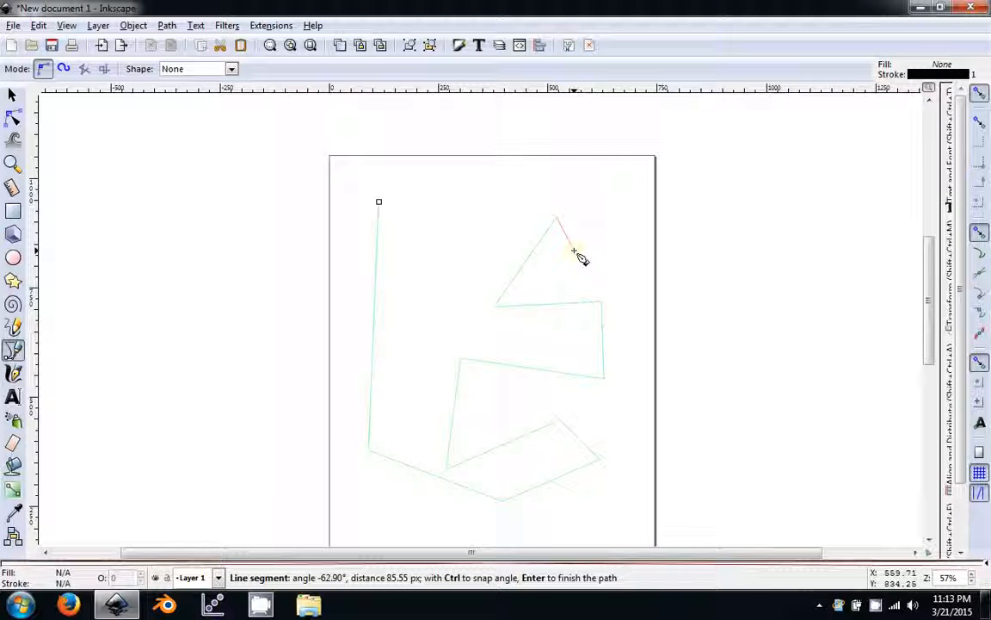
key("Return")
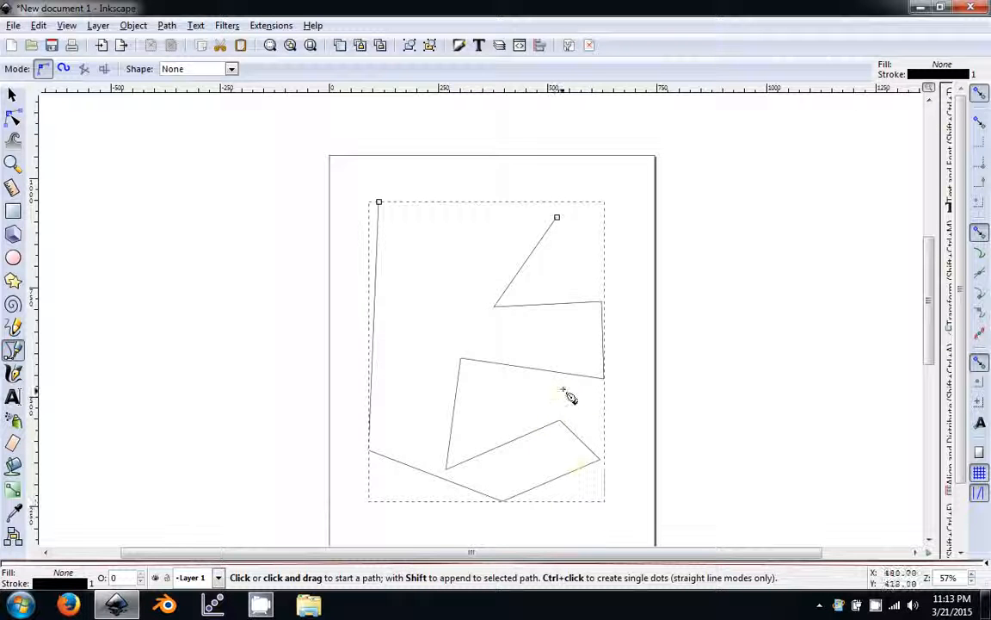
key("Delete")
Step: Draw a twelve-corner block letter E with straight Bezier segments on the page and close the path at its starting node
left_click(394, 212)
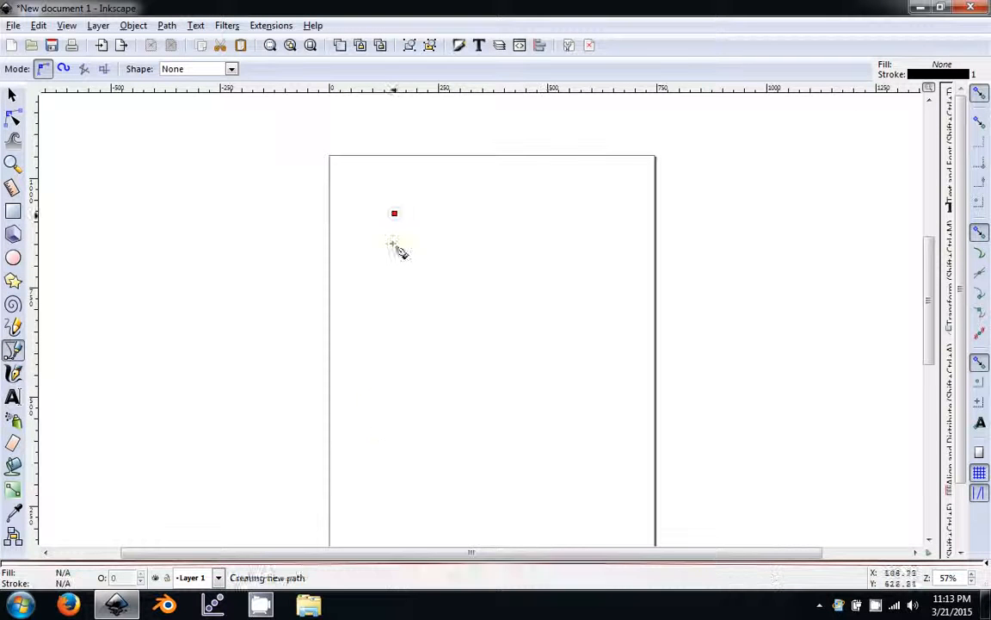
left_click(379, 465)
left_click(594, 502)
left_click(592, 401)
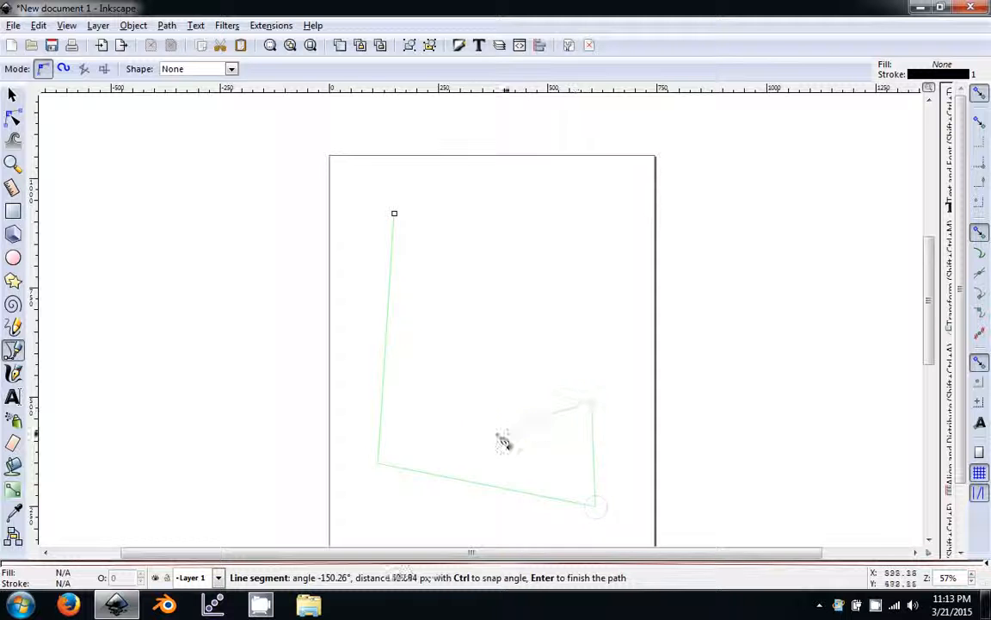
left_click(478, 428)
left_click(471, 364)
left_click(552, 365)
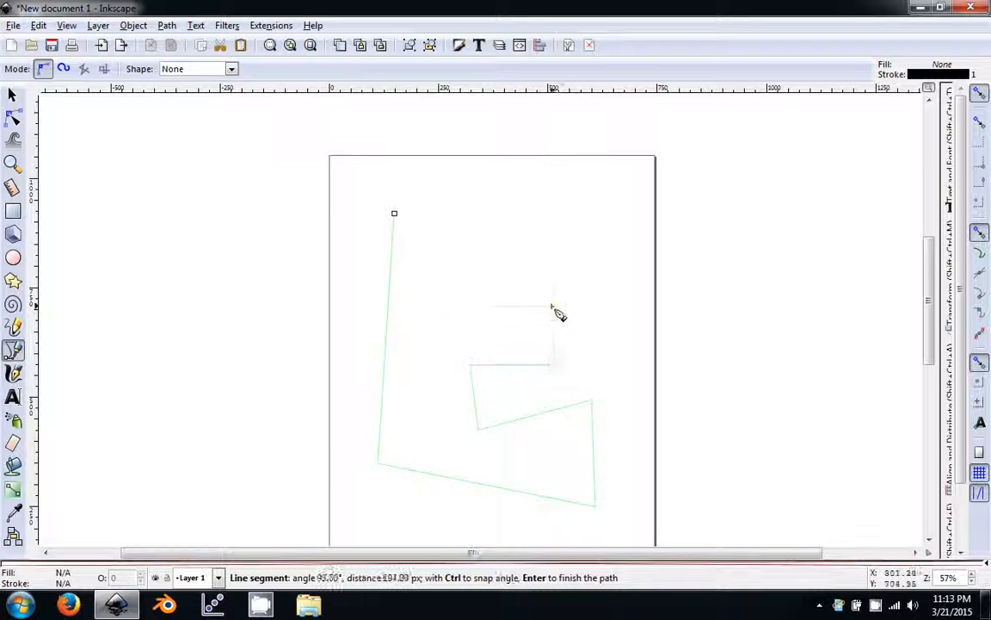
left_click(552, 306)
left_click(462, 306)
left_click(466, 258)
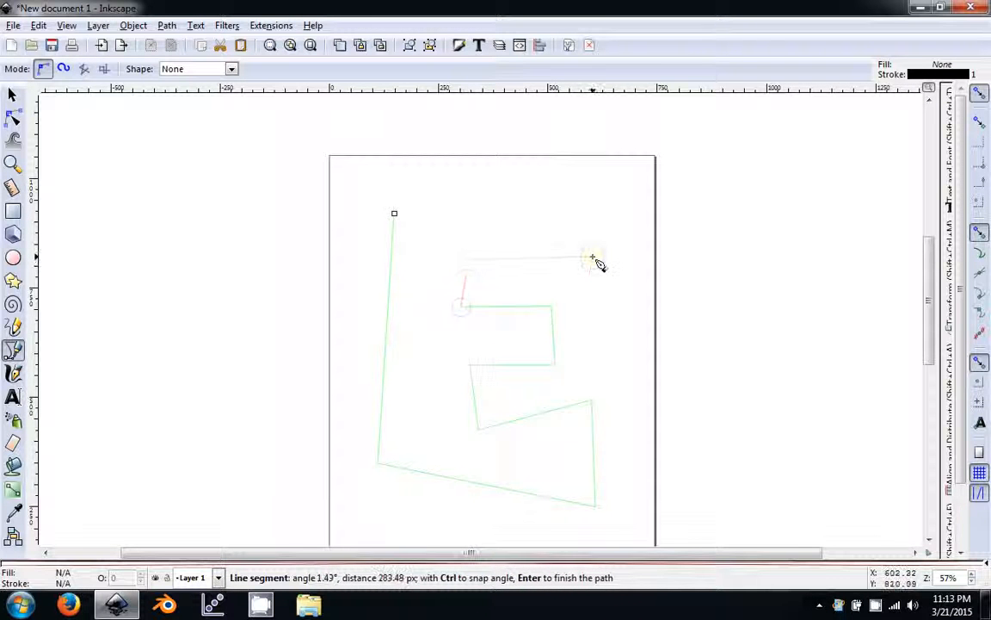
left_click(594, 257)
left_click(592, 206)
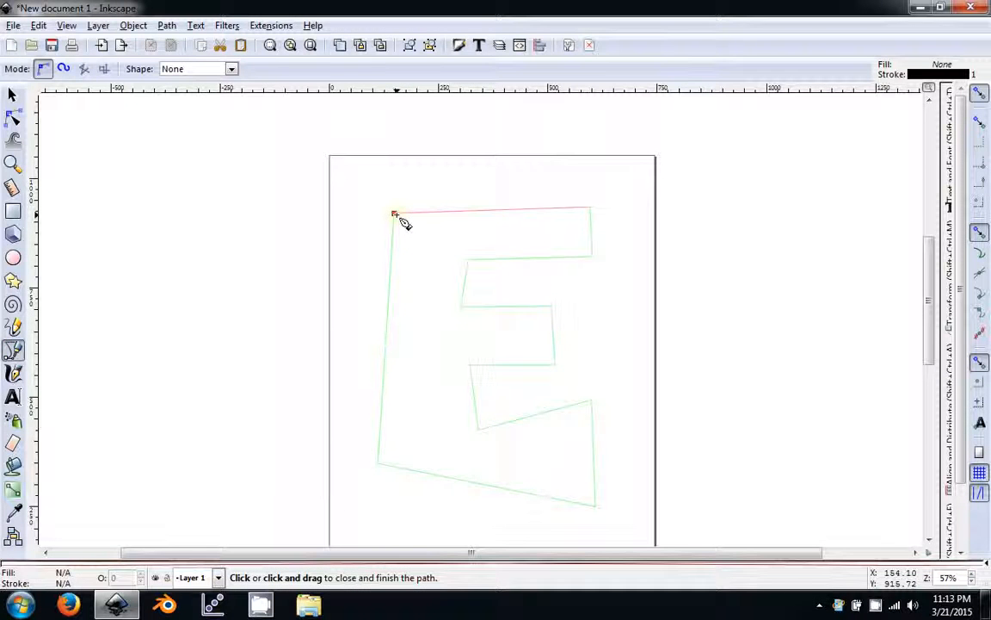
left_click(394, 215)
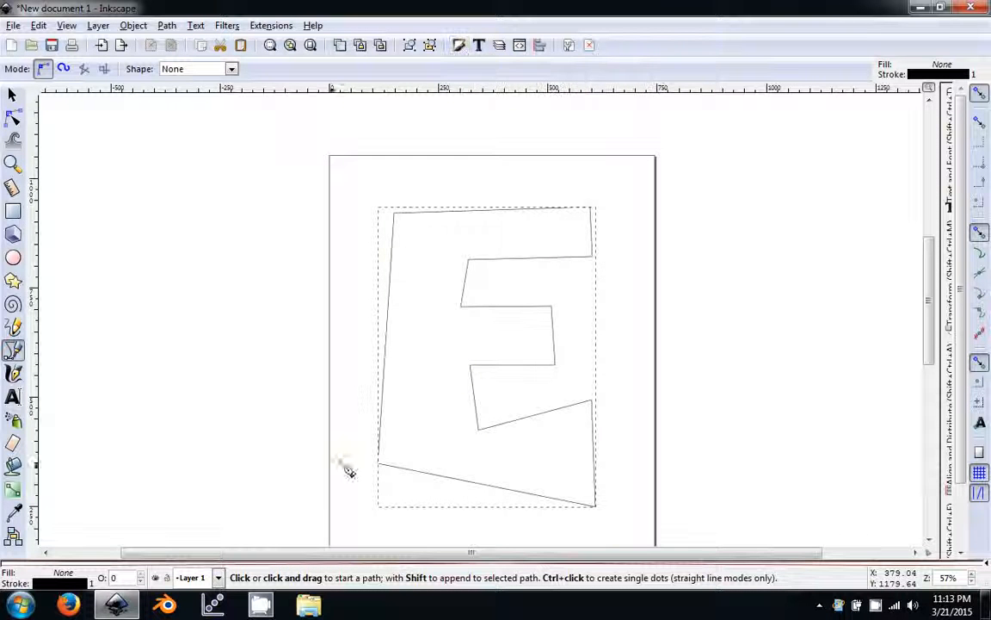
Step: Replace the E-shaped path with a wavy calligraphic stroke about 389 px wide and 128 px high
left_click(13, 94)
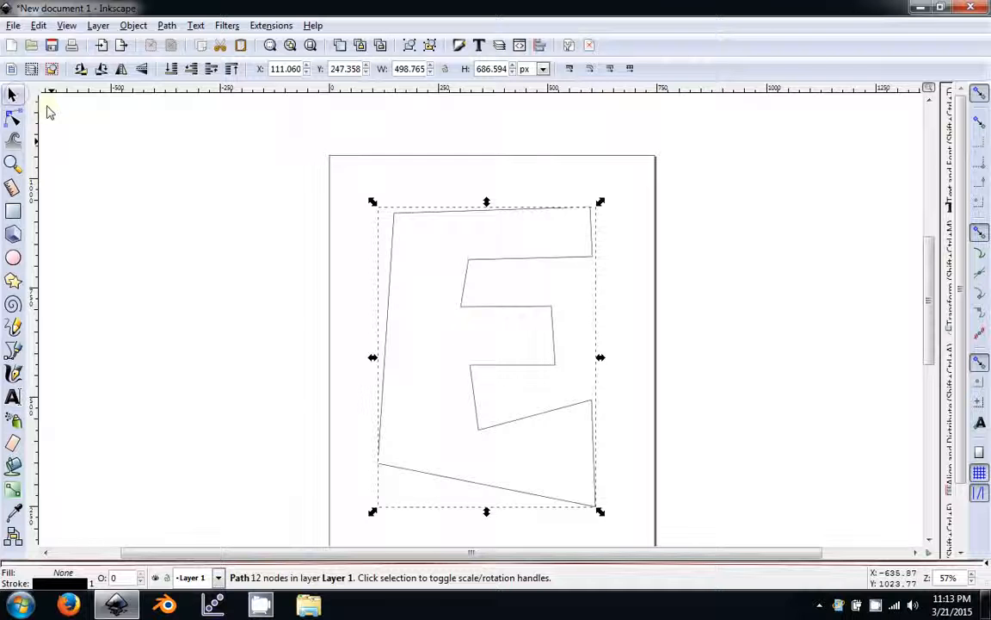
key("Delete")
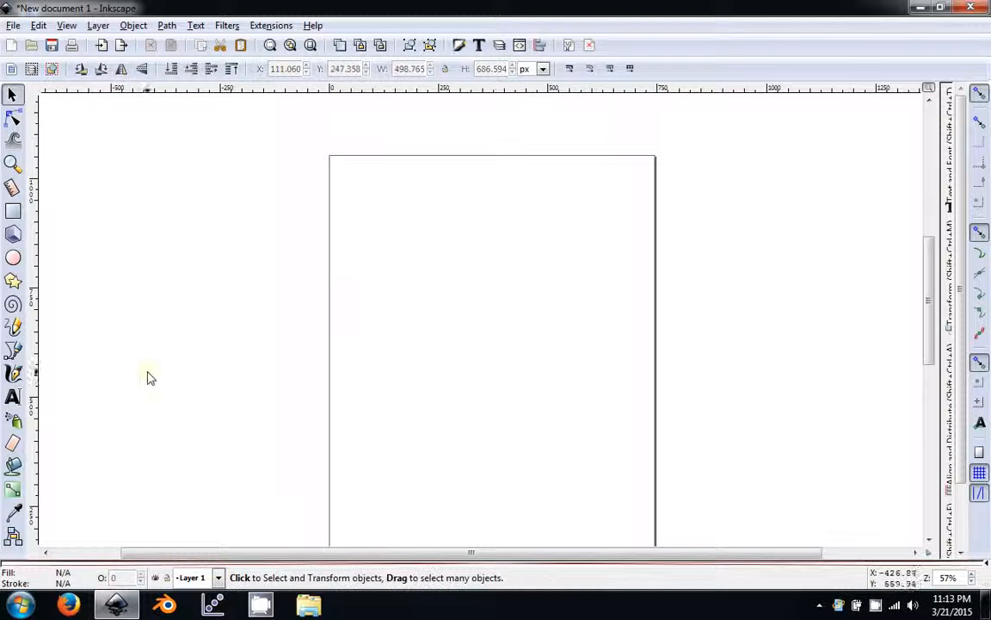
left_click(14, 374)
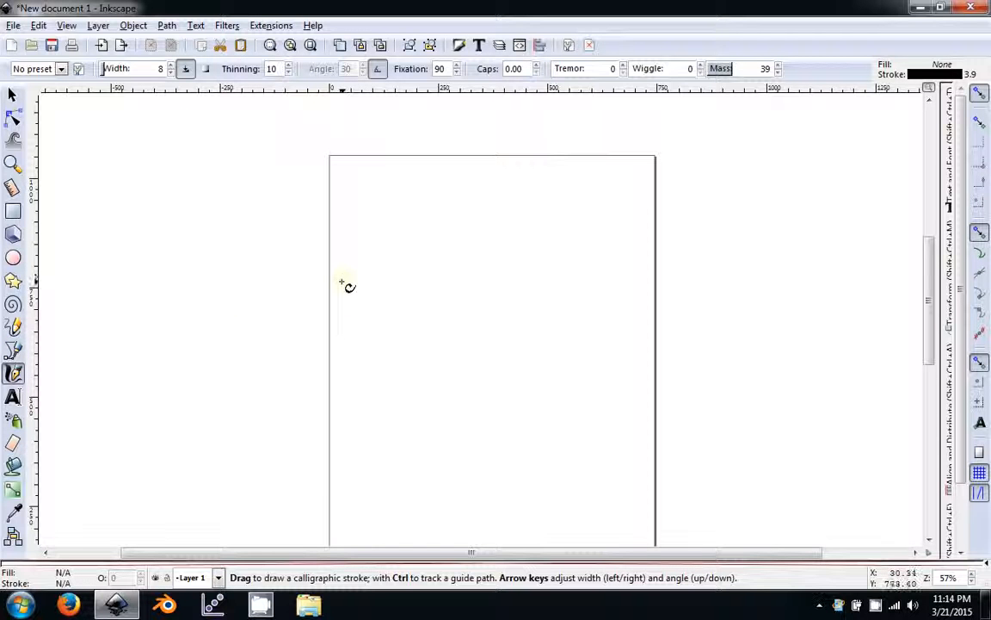
mouse_move(343, 280)
left_mouse_down()
mouse_move(371, 263)
mouse_move(416, 325)
mouse_move(460, 320)
mouse_move(478, 259)
mouse_move(504, 267)
mouse_move(530, 398)
mouse_move(570, 432)
mouse_move(611, 348)
left_mouse_up()
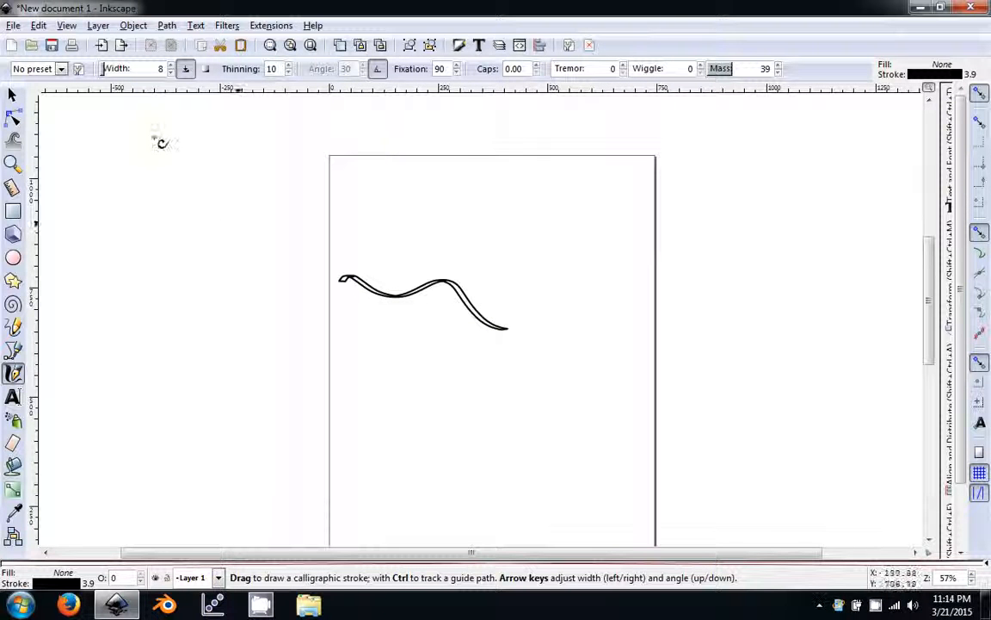
Step: Examine the nodes of the wavy calligraphic stroke and delete the stroke
left_click(15, 97)
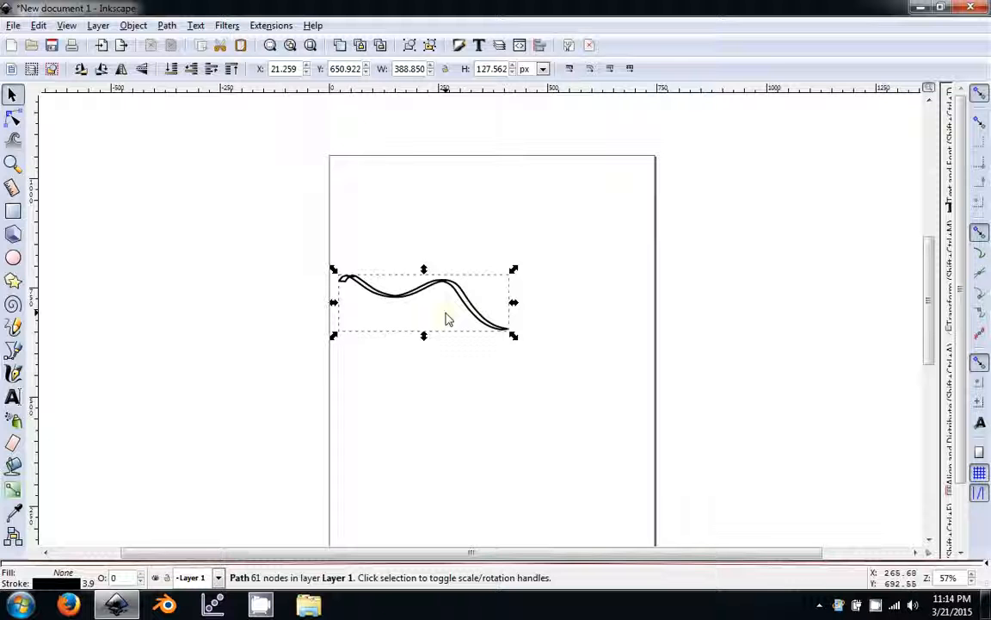
left_click(13, 117)
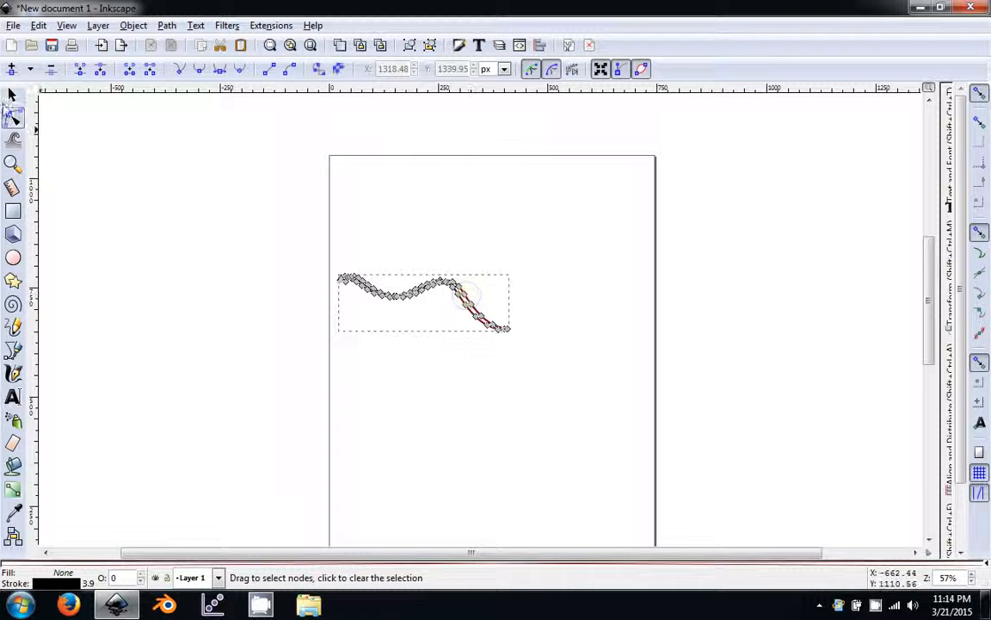
left_click(16, 97)
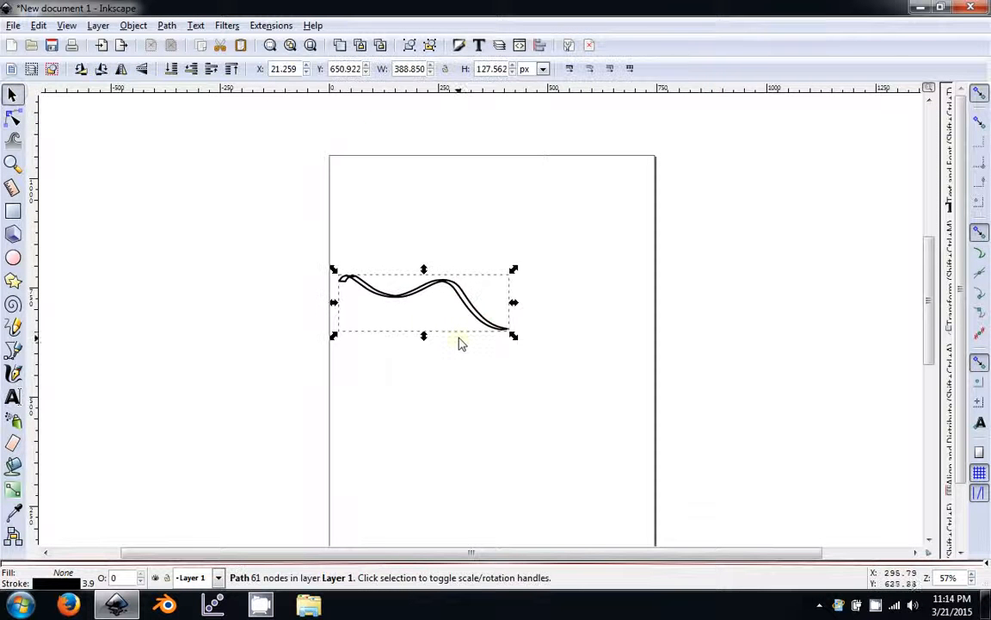
key("Delete")
Step: Set the calligraphy width to 43 and draw a curved stroke about 350 px wide and 196 px high
left_click(13, 372)
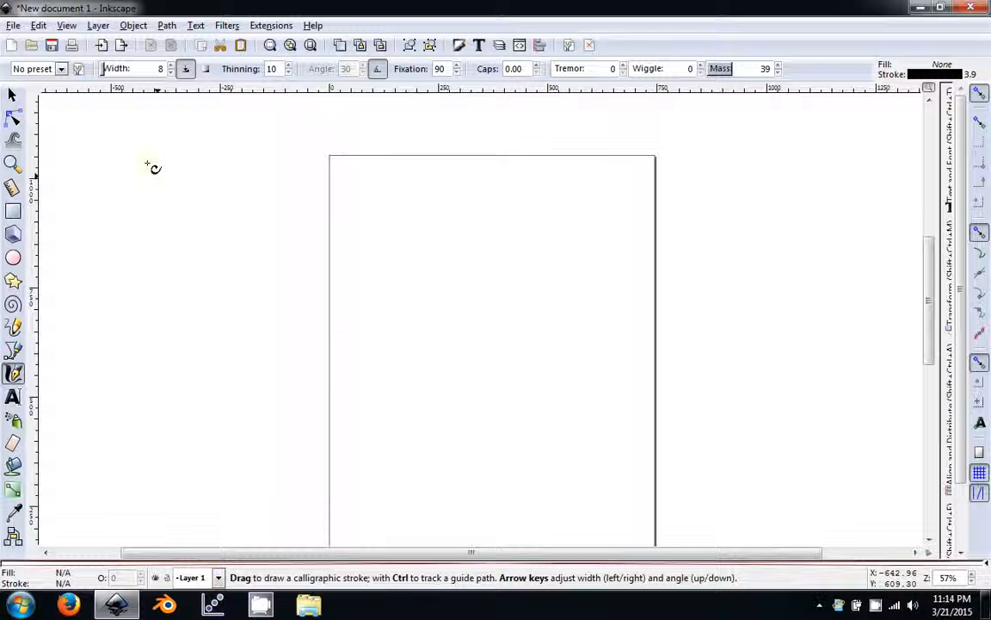
left_click_drag(110, 71, 127, 78)
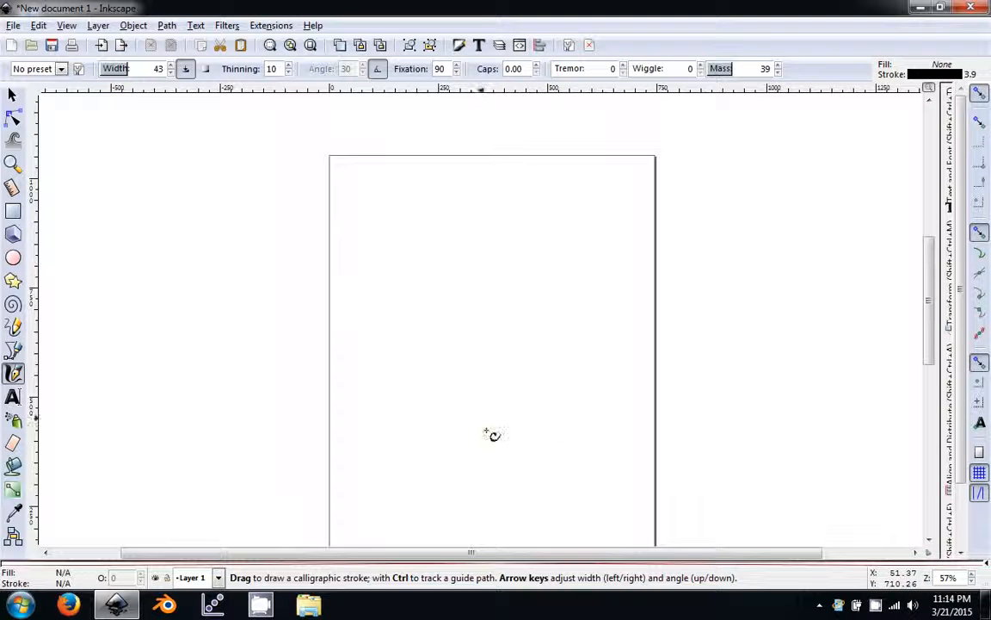
left_click_drag(342, 300, 489, 361)
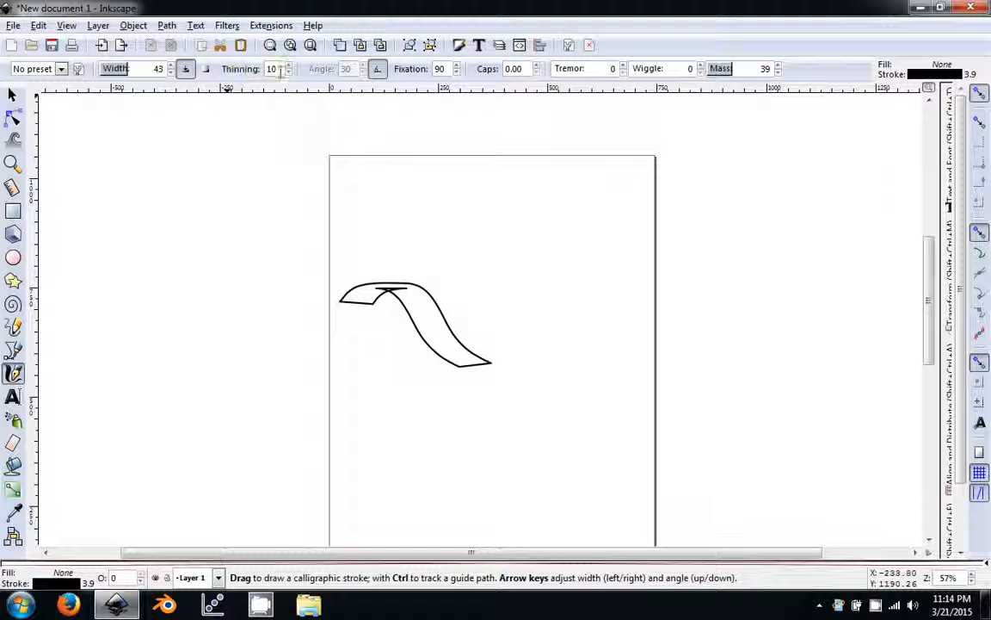
Step: Set the calligraphy thinning to 46 and draw two more strokes, about 269 by 94 px above and 359 by 108 px beside the first
left_click(290, 66)
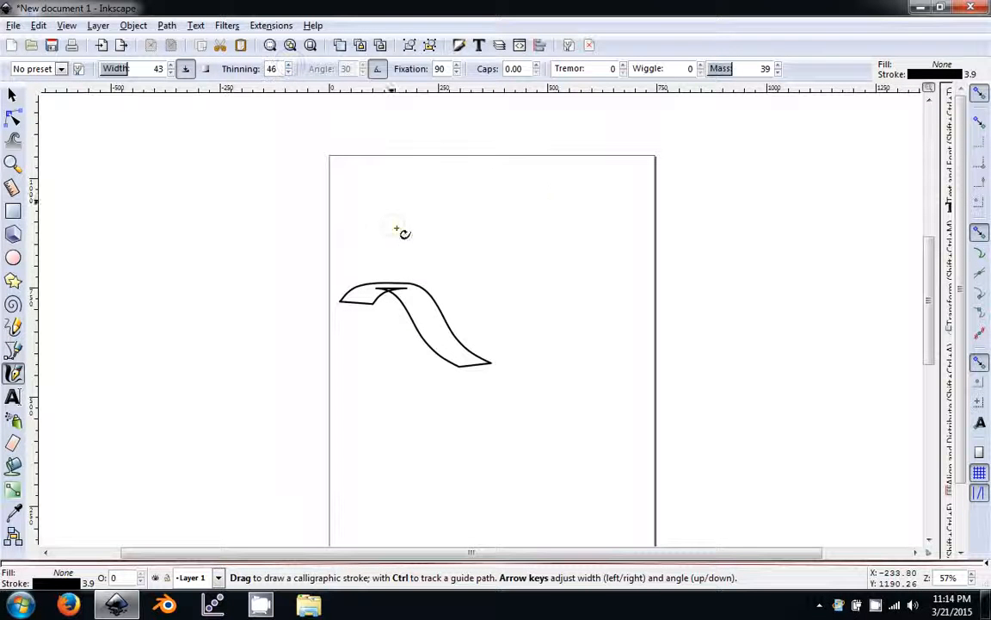
left_click_drag(393, 225, 715, 379)
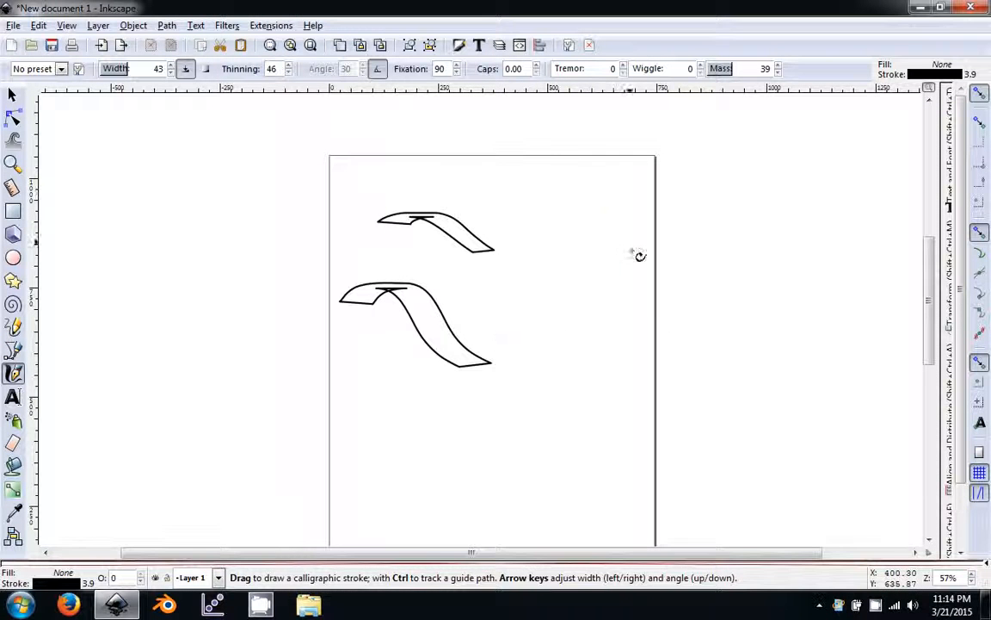
mouse_move(493, 334)
left_mouse_down()
mouse_move(637, 301)
mouse_move(659, 318)
mouse_move(684, 300)
left_mouse_up()
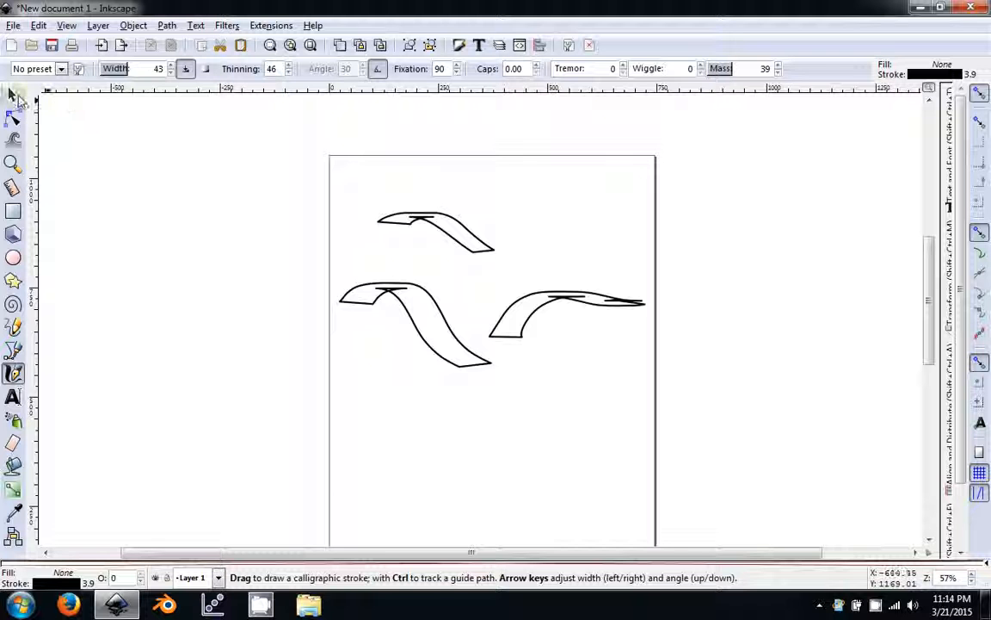
Step: Delete all three calligraphic strokes from the page
left_click(15, 96)
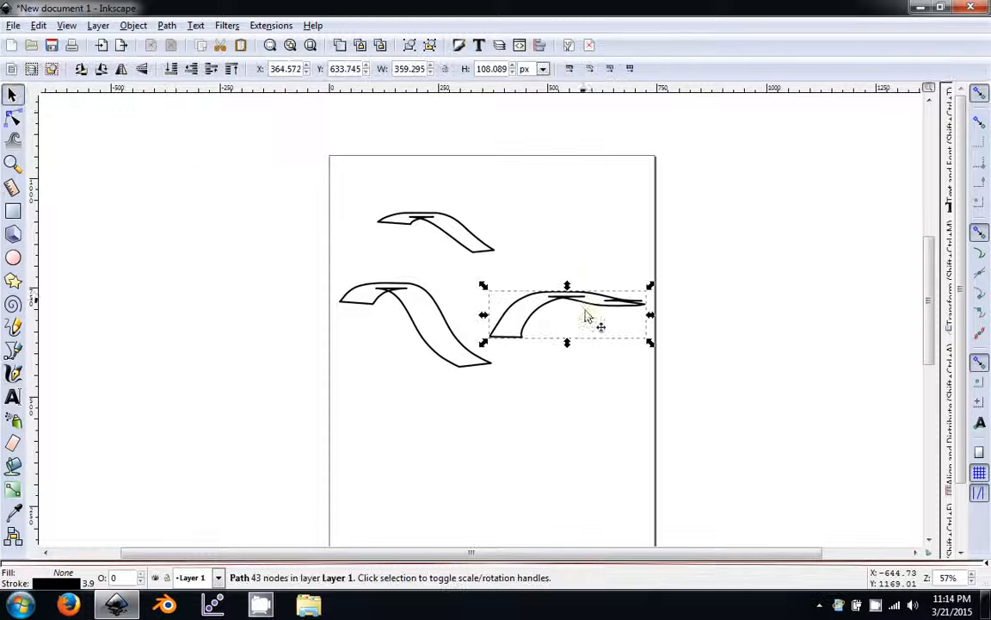
key("Delete")
left_click(441, 224)
key("Delete")
key("Delete")
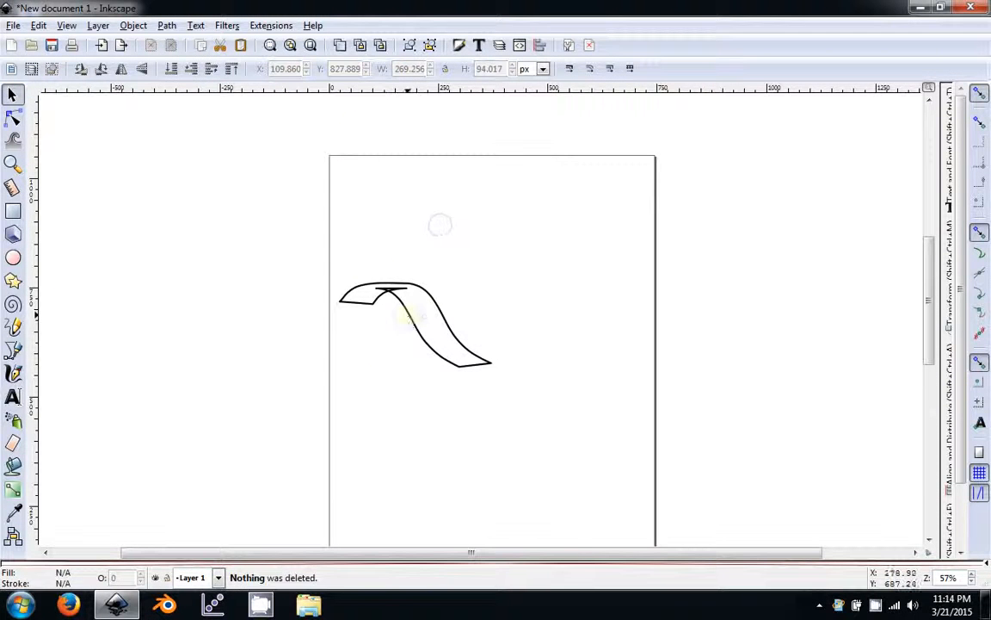
left_click(408, 315)
key("Delete")
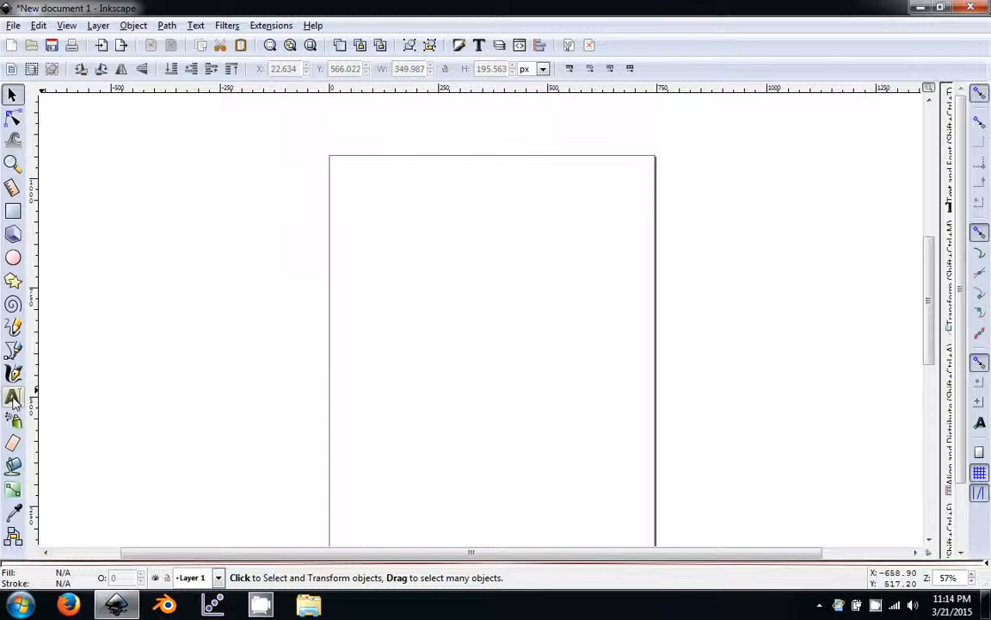
Step: Create a flowed text frame across the upper part of the page reading "Hello, my name is" plus a first name and a period
left_click(13, 398)
left_click_drag(351, 179, 629, 290)
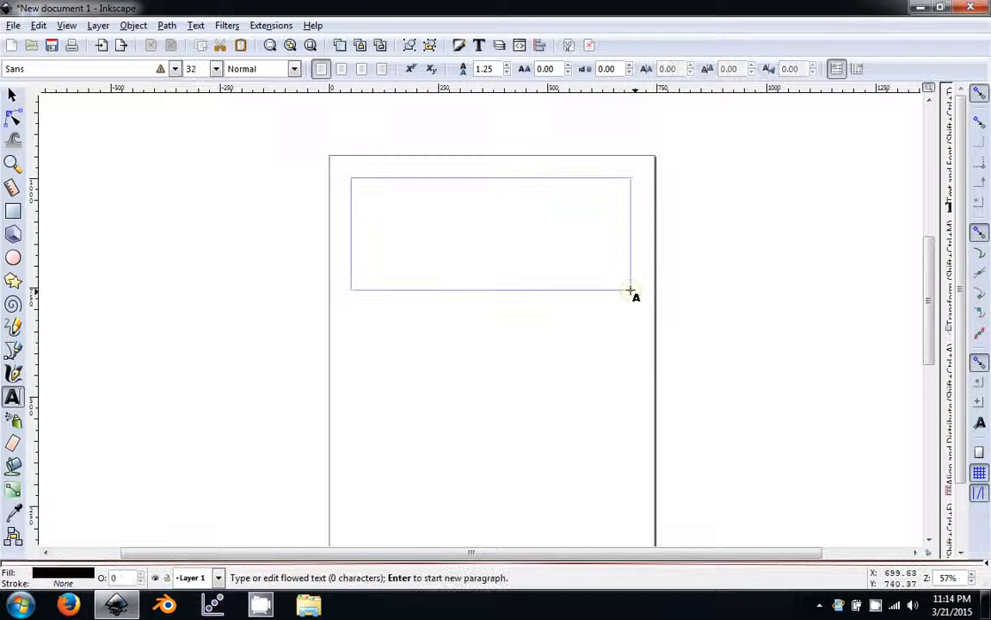
type("Hello, my name is ")
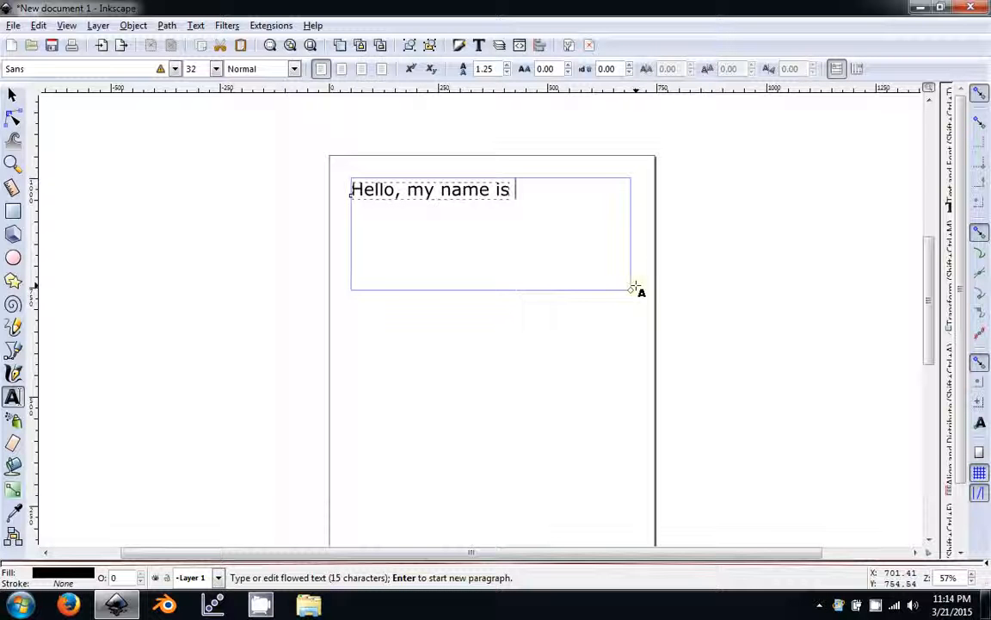
type("David")
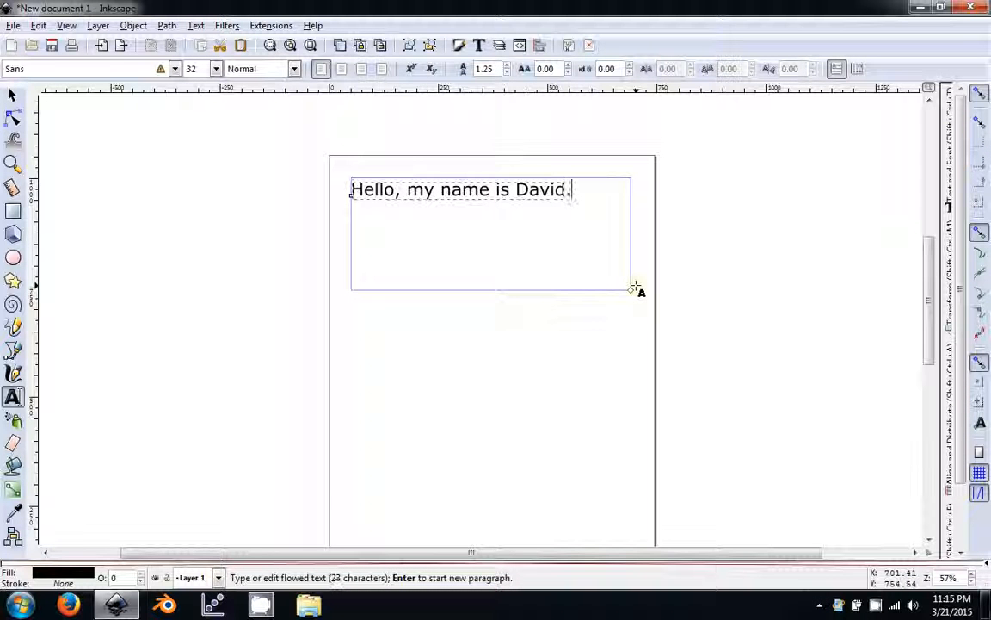
type(".")
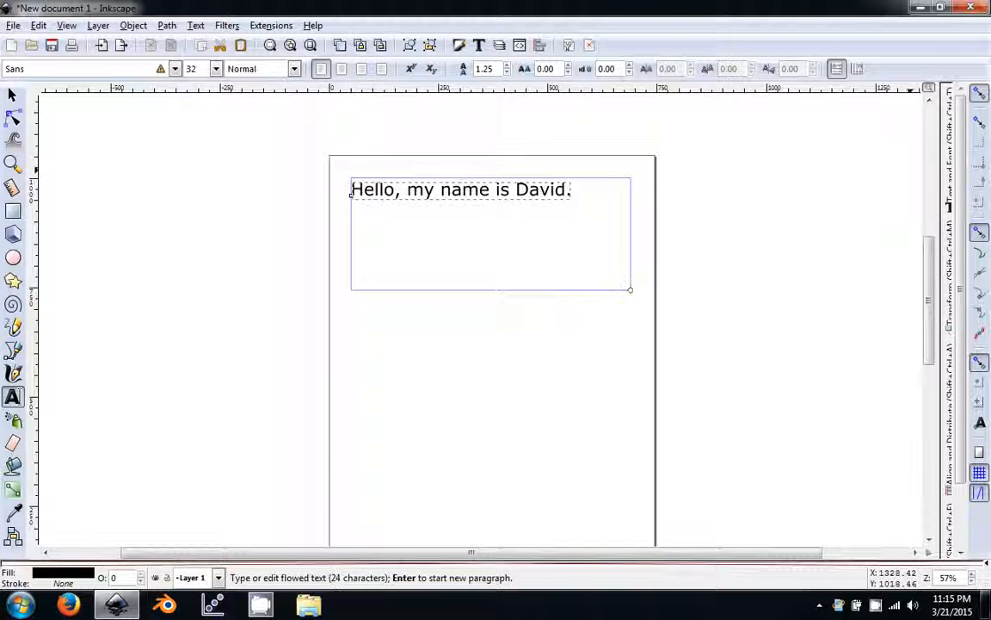
Step: Move the greeting text down the page to about X 69 px, Y 771 px
left_click(14, 97)
left_click(245, 293)
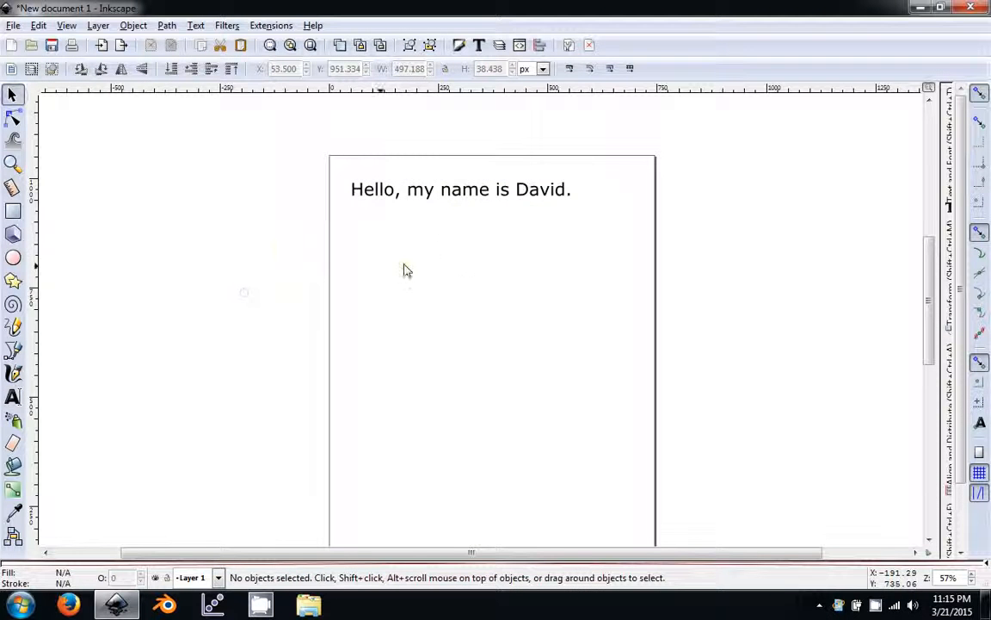
left_click_drag(458, 197, 473, 254)
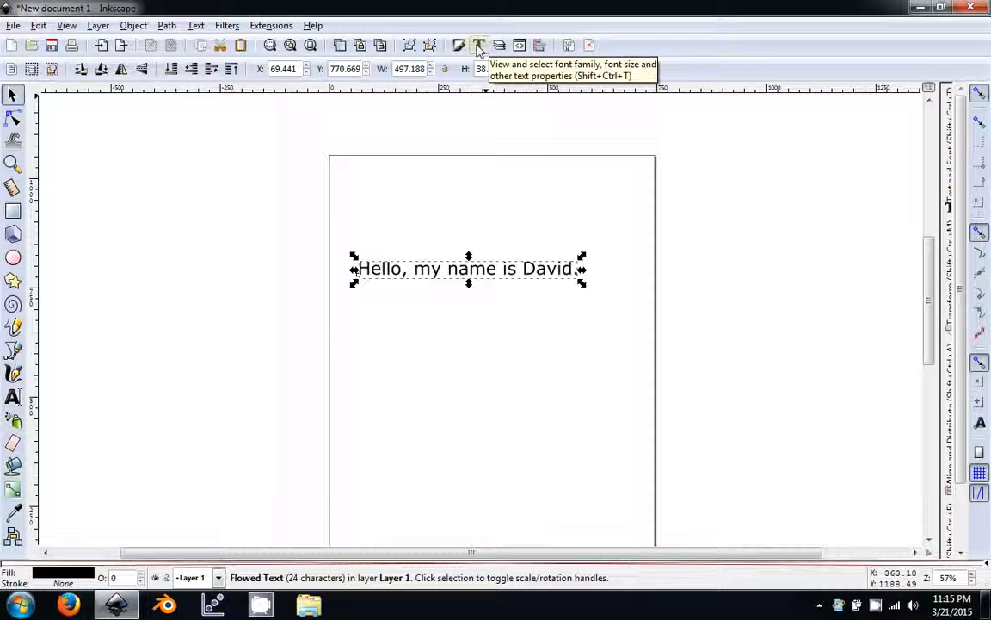
Step: Select the greeting text and show its Text and Font settings at full width beside the page
left_click(535, 330)
left_click(513, 269)
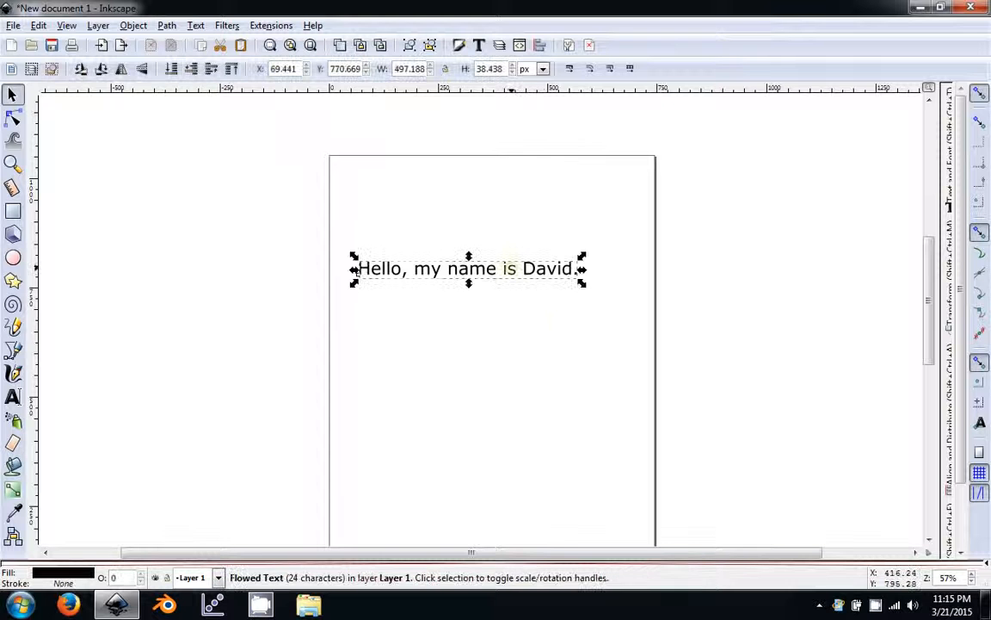
left_click(479, 47)
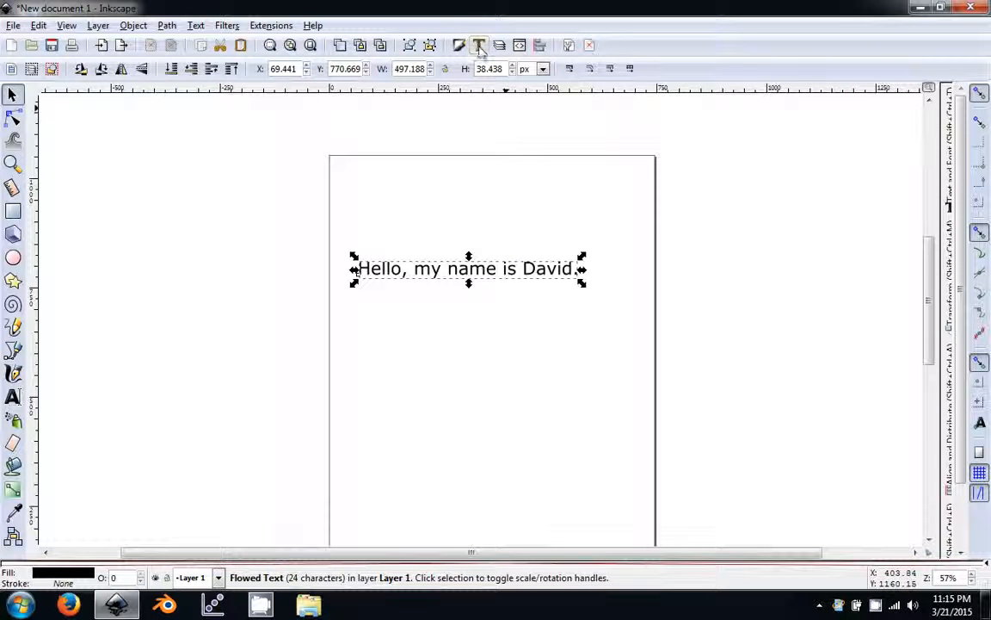
left_click_drag(938, 438, 903, 434)
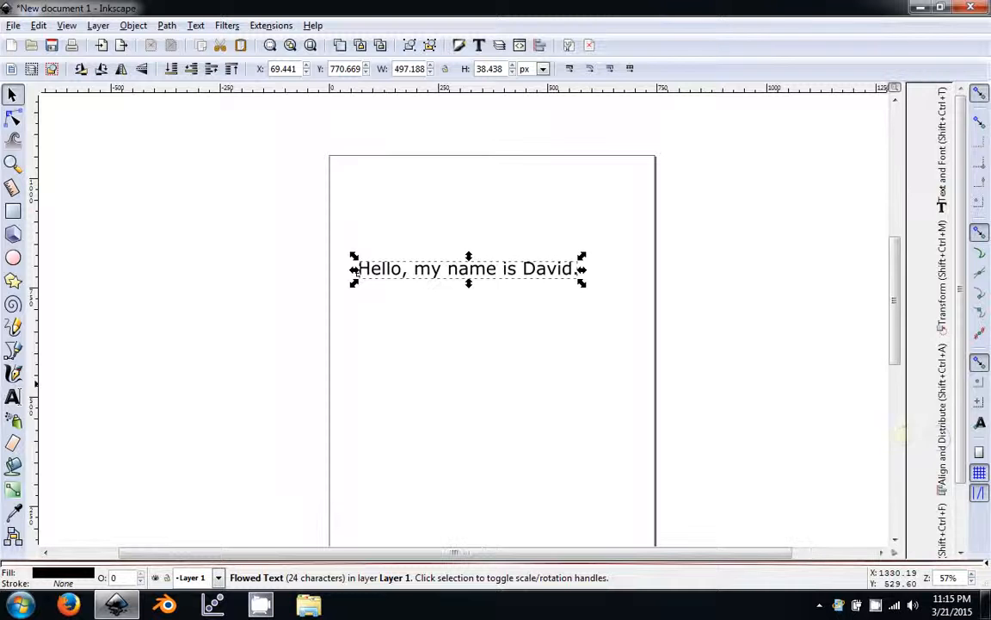
left_click(940, 209)
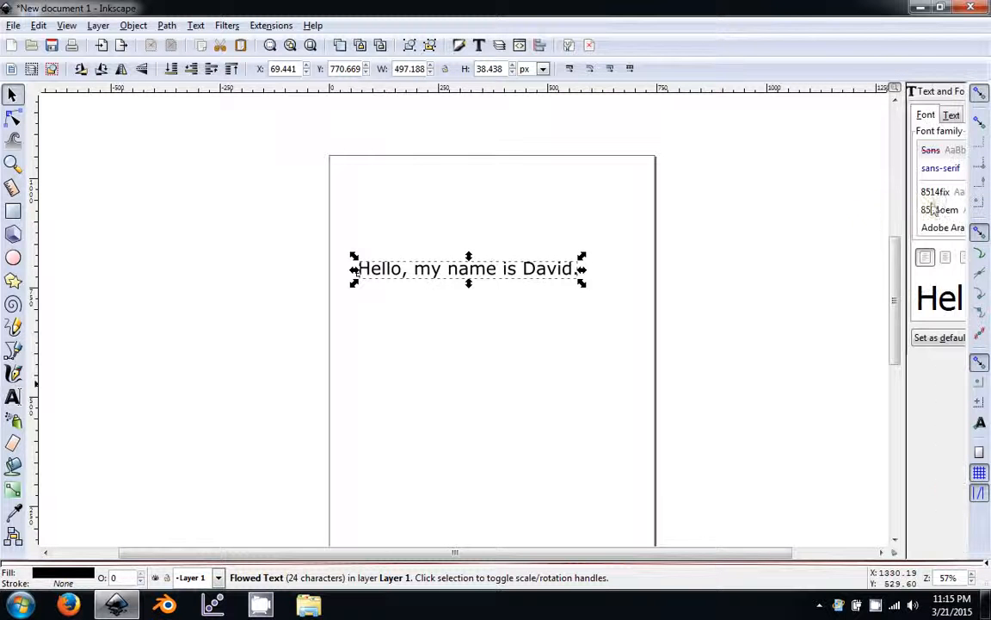
left_click_drag(907, 324, 859, 310)
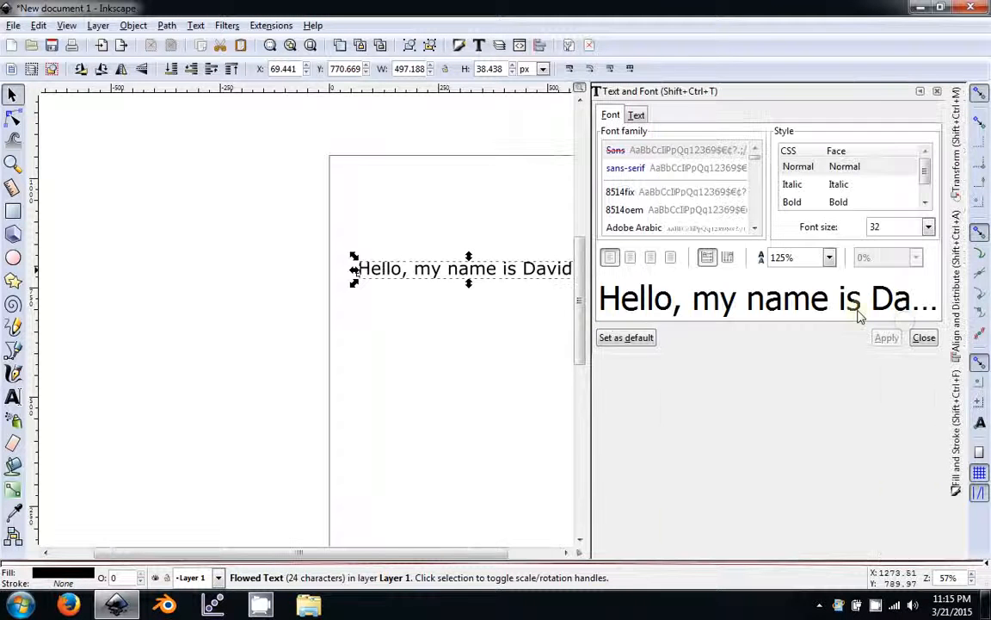
left_click_drag(493, 359, 283, 332)
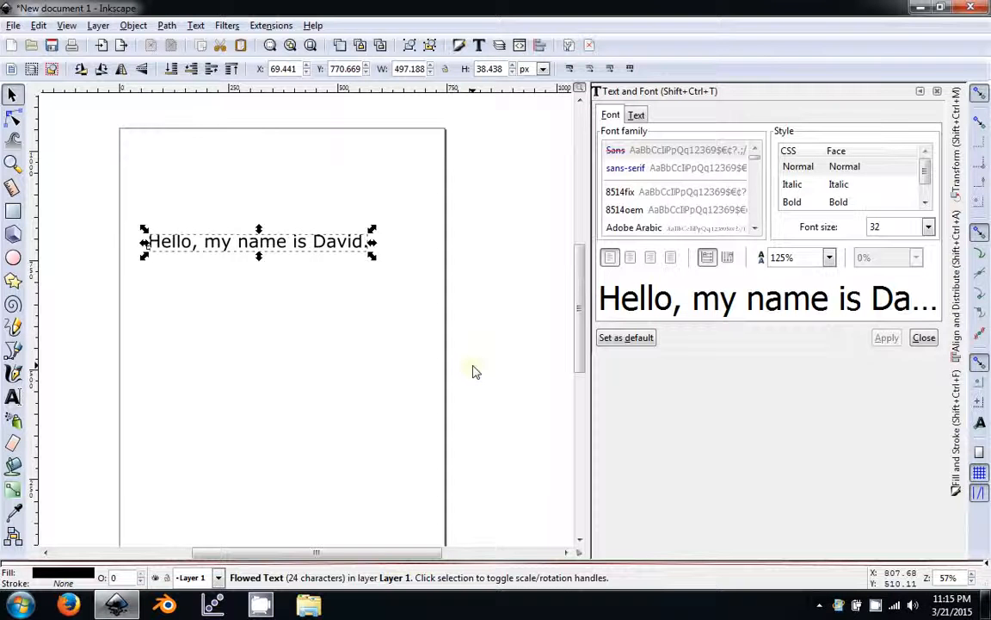
key("ctrl+shift+1")
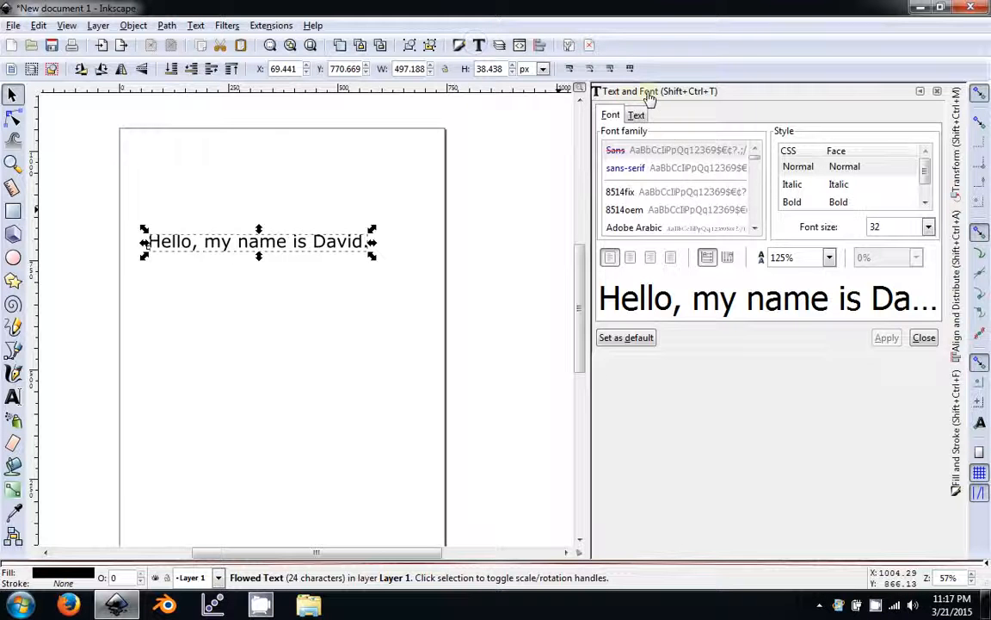
Step: Preview the greeting text in fonts such as 8514fix, Adobe Fan Heiti Std and Agency FB, and choose 80% line spacing
left_click(648, 171)
left_click(641, 192)
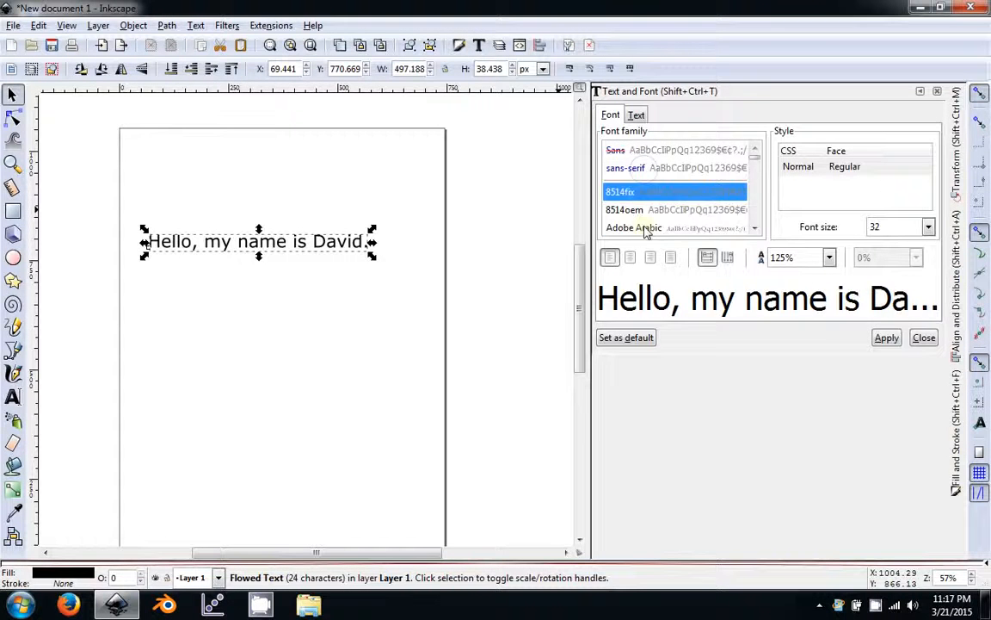
left_click(648, 226)
scroll(650, 225, "down", 1)
left_click(651, 226)
scroll(652, 228, "down", 2)
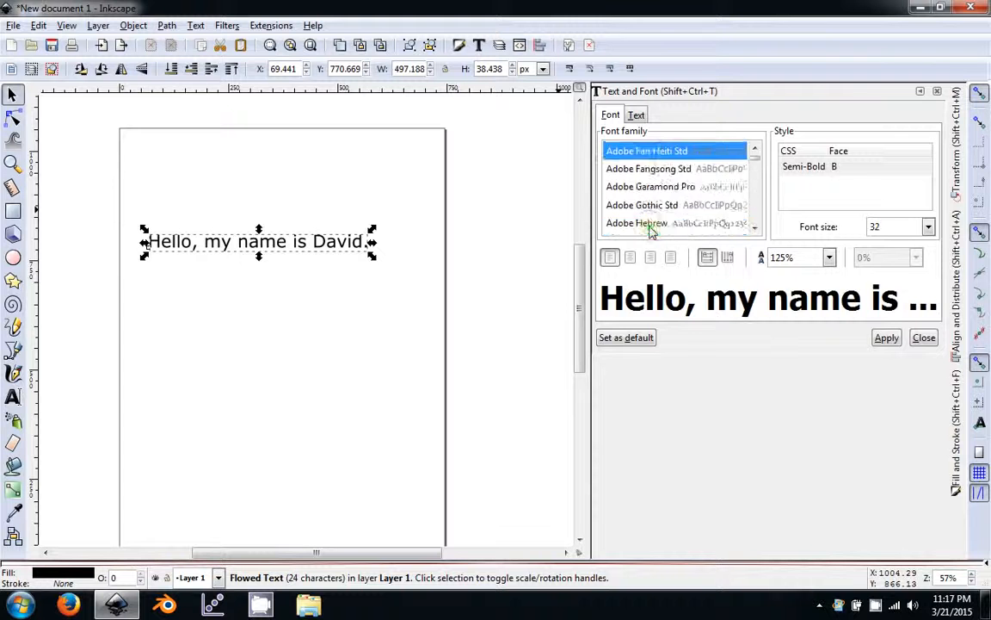
scroll(652, 229, "down", 1)
left_click(652, 225)
scroll(653, 229, "down", 1)
left_click(652, 227)
scroll(654, 231, "down", 1)
left_click(652, 225)
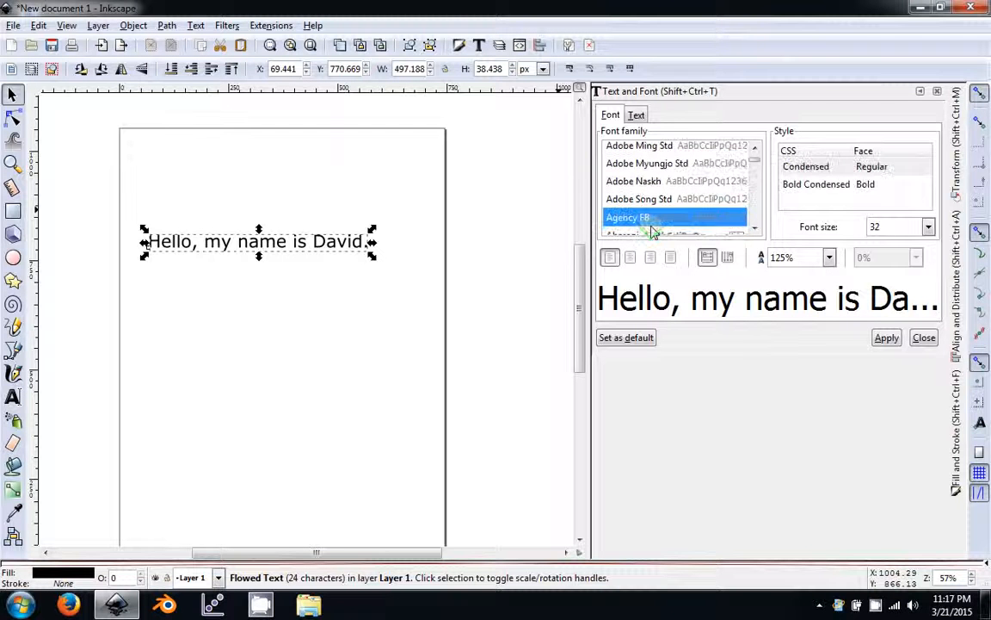
left_click(828, 256)
left_click(816, 295)
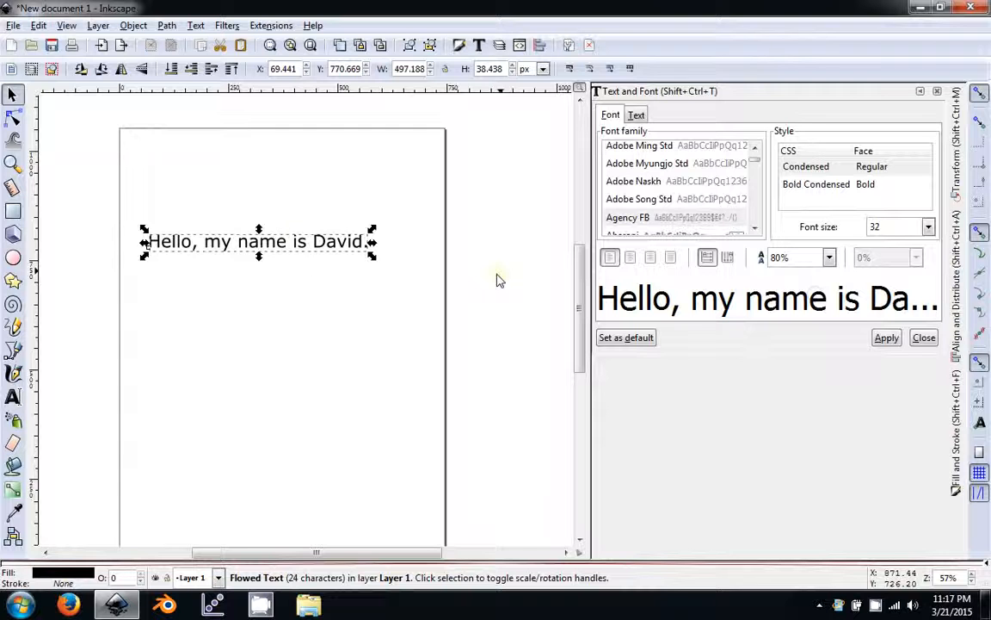
Step: Insert a line break before "is" in the greeting text
double_click(293, 243)
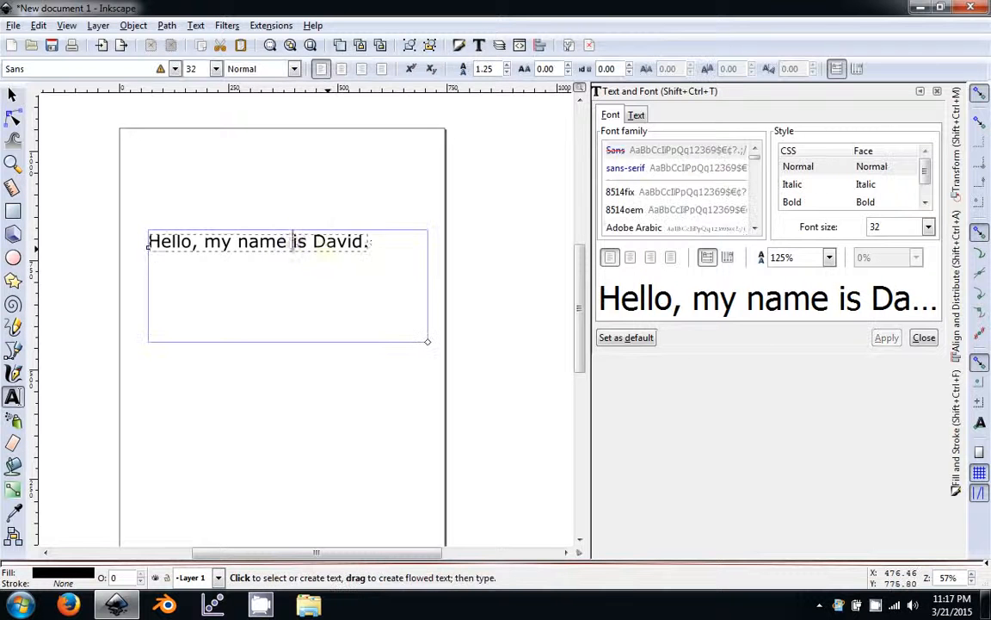
key("Return")
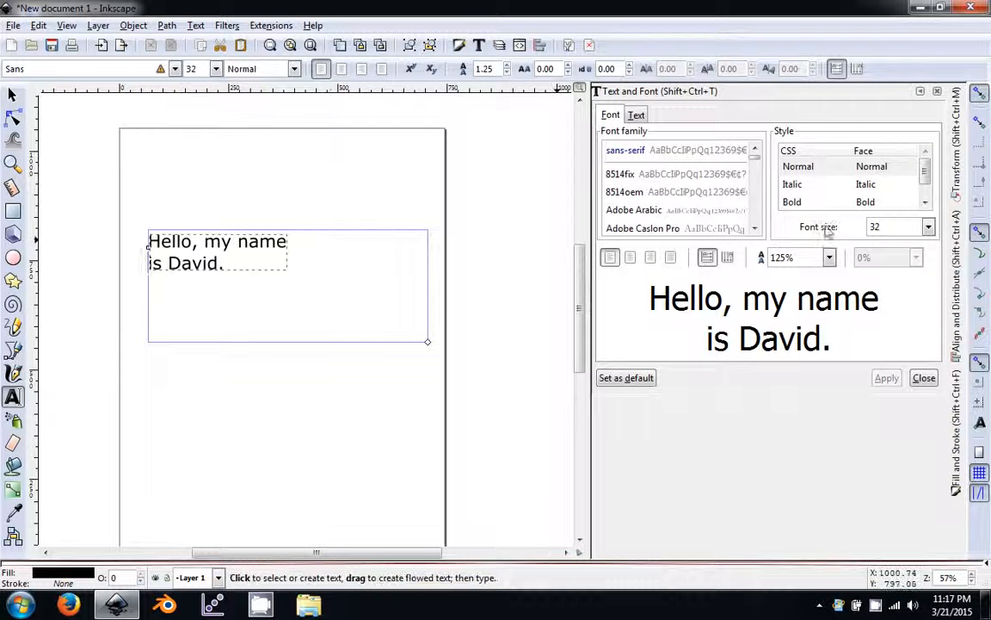
Step: Apply the chosen Agency FB font to the greeting text with 200% line spacing
left_click(829, 258)
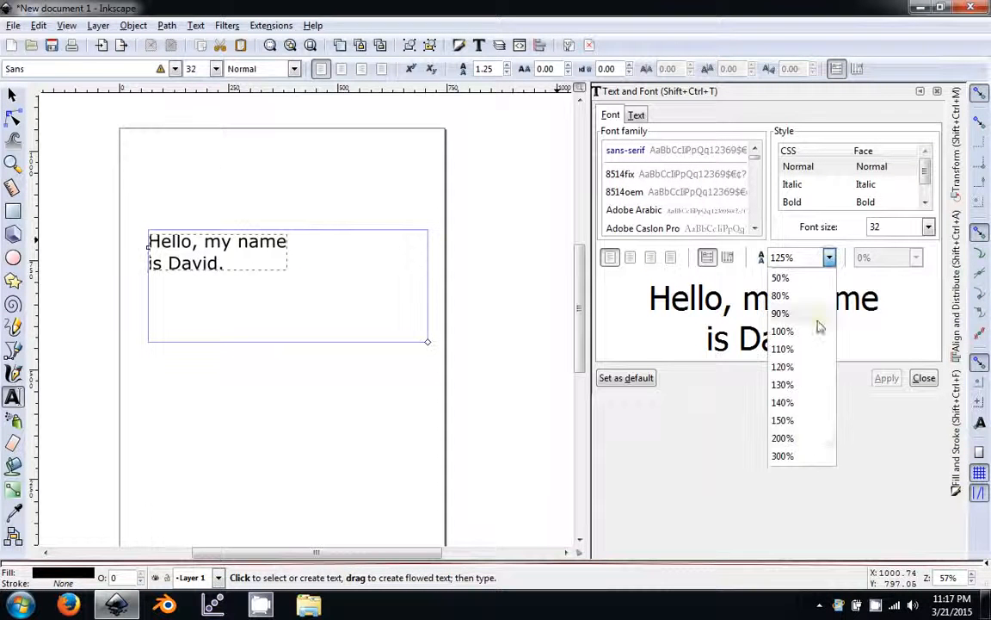
left_click(809, 441)
left_click(886, 379)
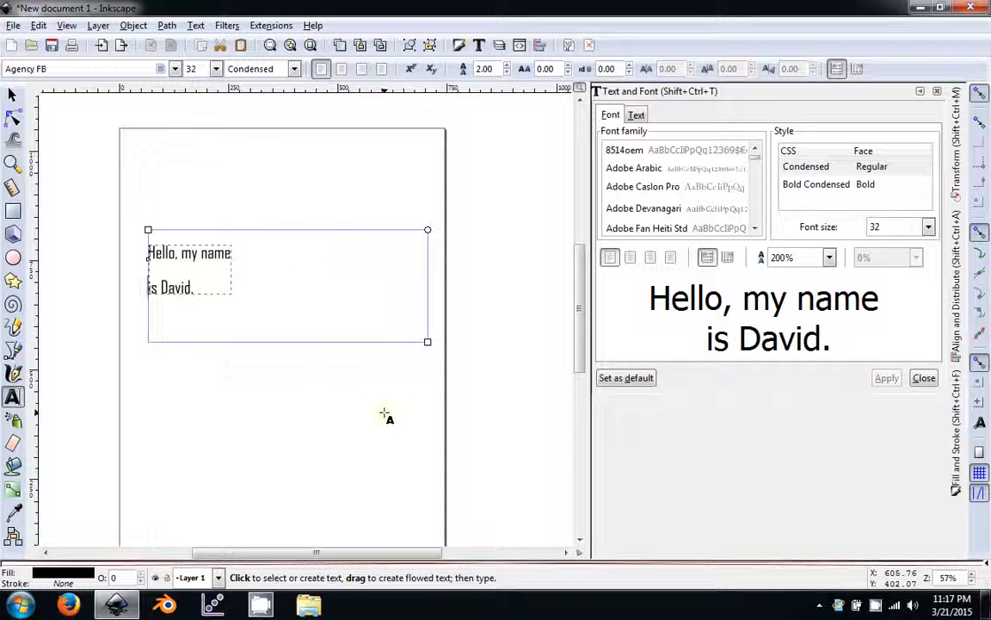
Step: Reduce the greeting text's line spacing to 100%
left_click(829, 257)
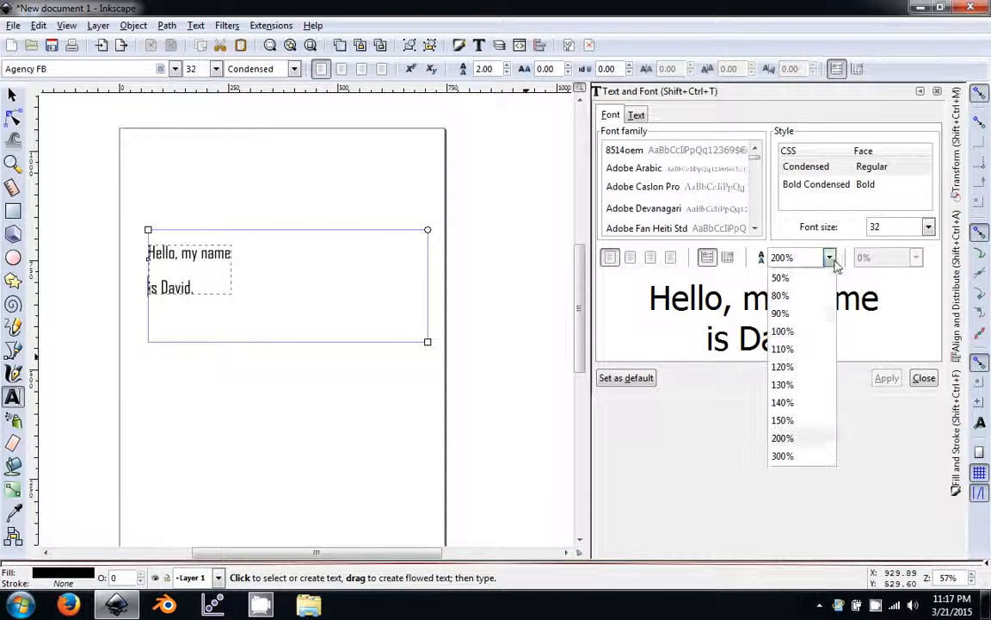
left_click(815, 327)
left_click(886, 378)
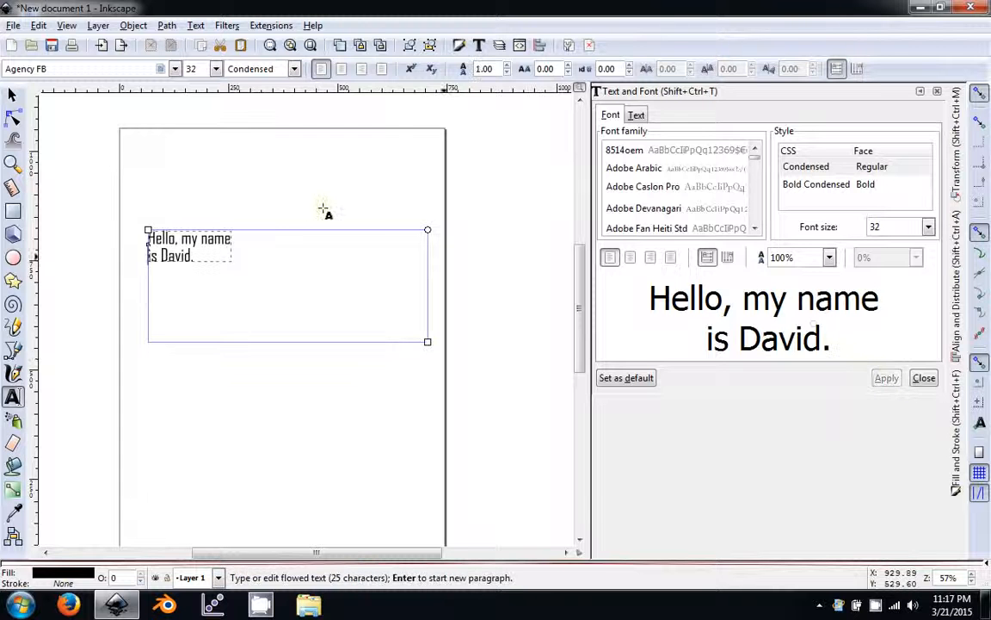
Step: Move the greeting text to the page's upper-left corner, at about X 20 px, Y 958 px
left_click(12, 95)
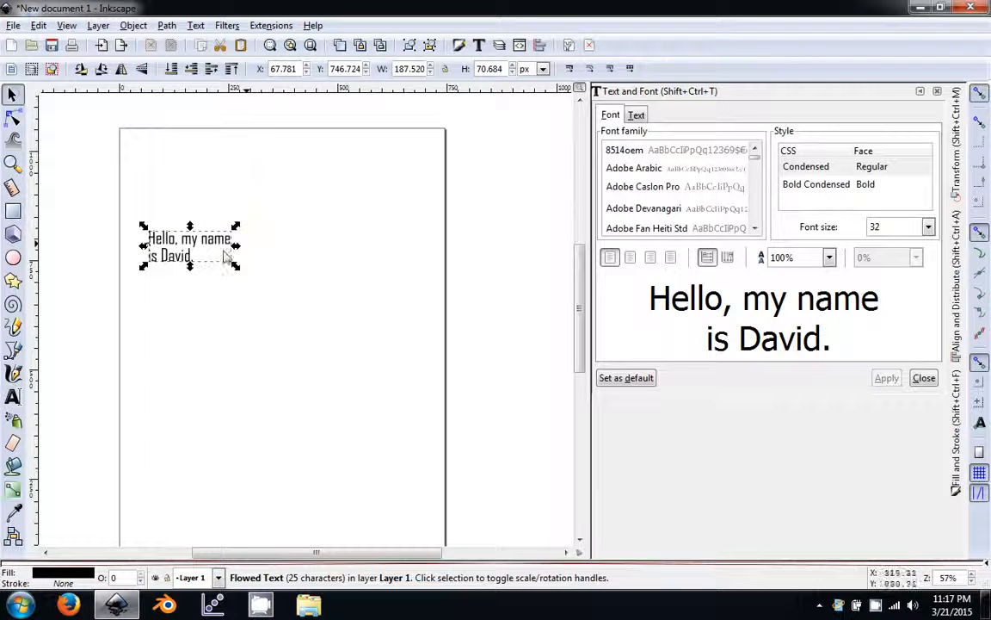
left_click_drag(177, 223, 175, 190)
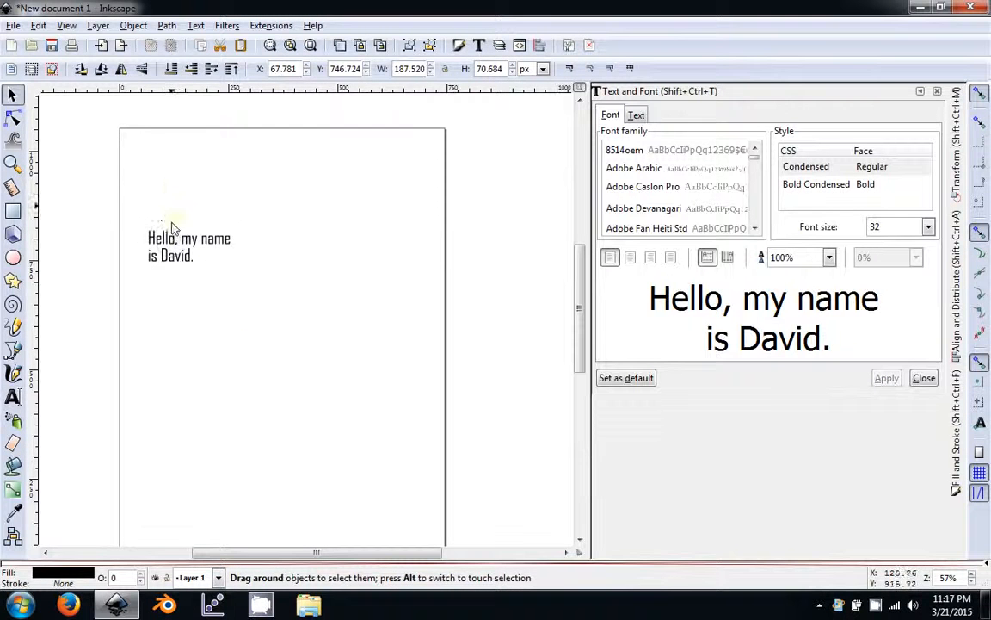
left_click_drag(171, 241, 149, 148)
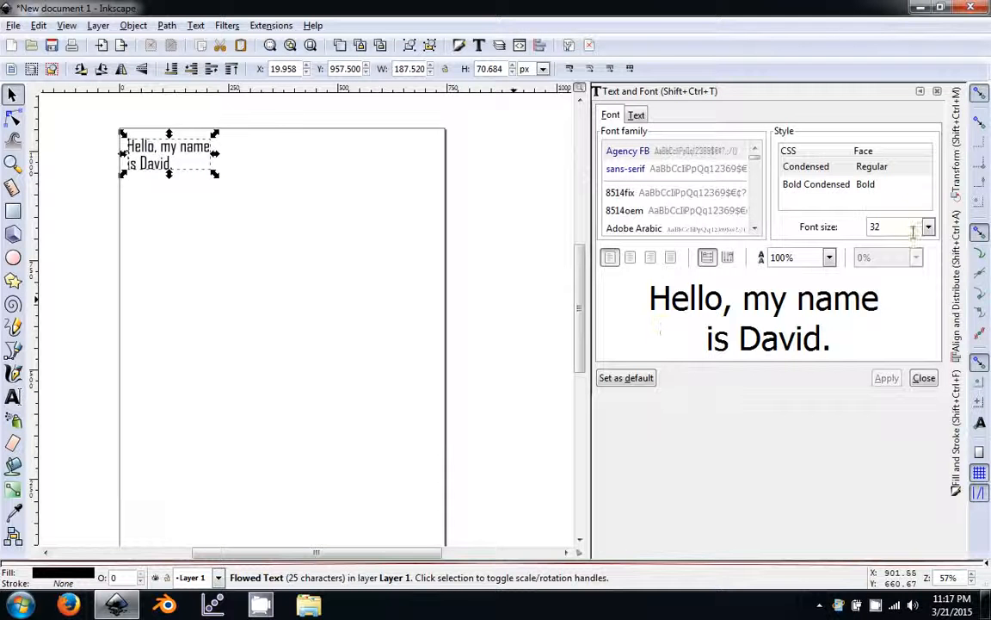
Step: Collapse the Text and Font settings and enlarge the greeting text to about 705 by 266 px
left_click(920, 90)
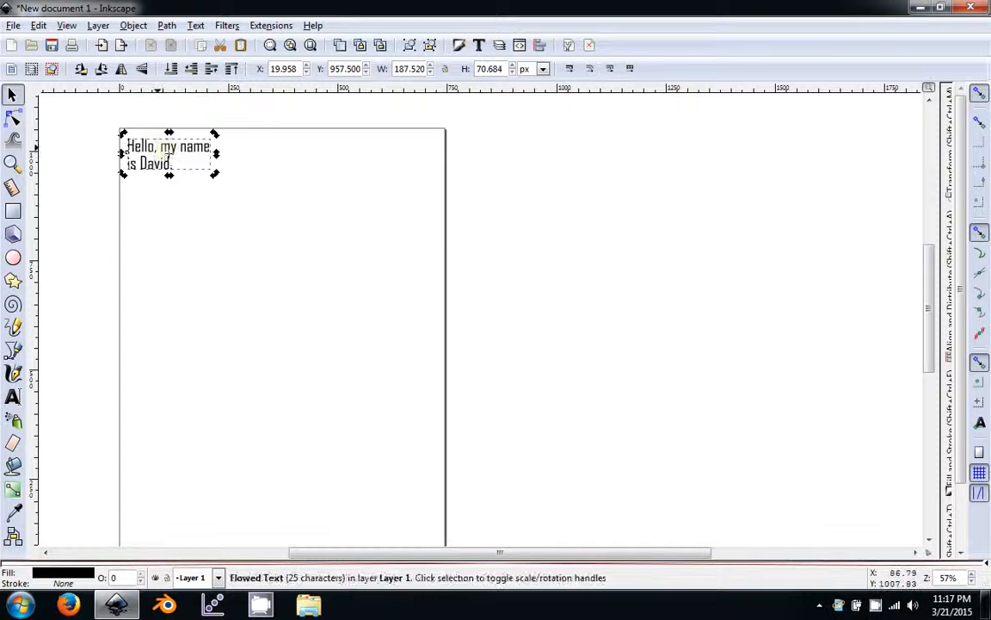
double_click(157, 147)
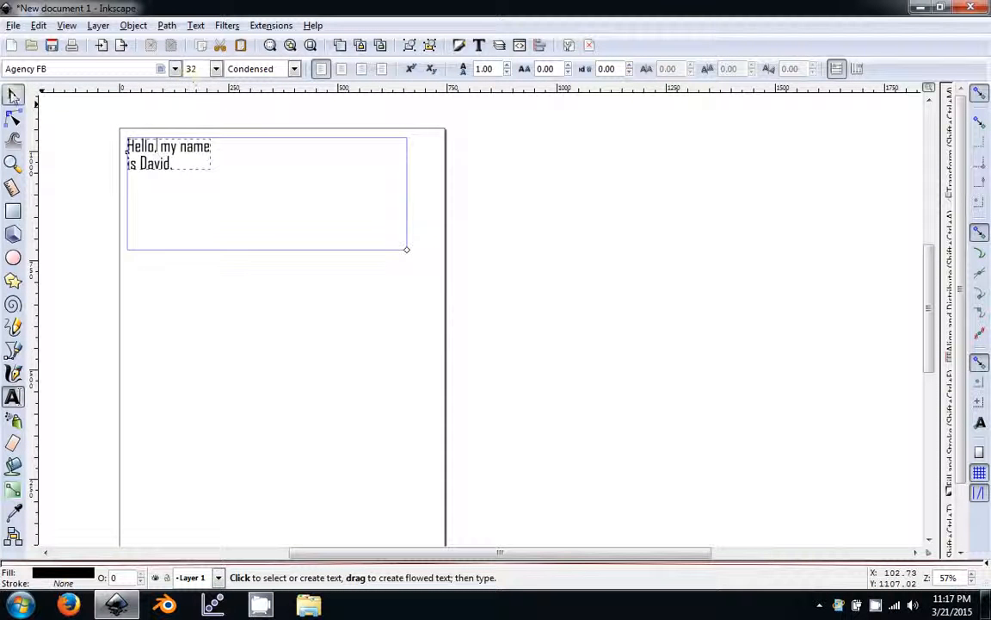
key("F1")
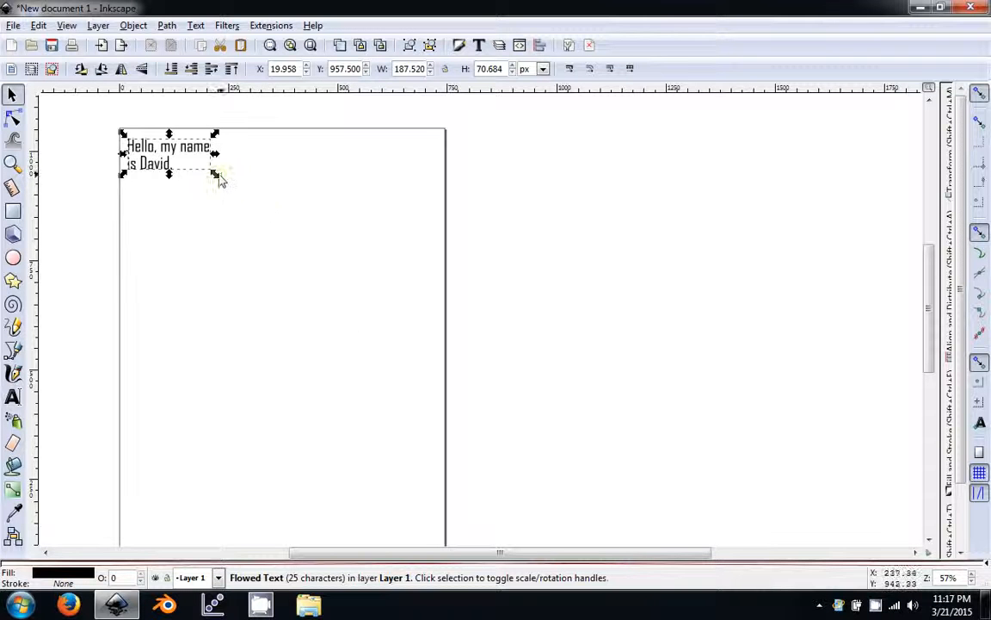
left_click_drag(215, 178, 357, 243)
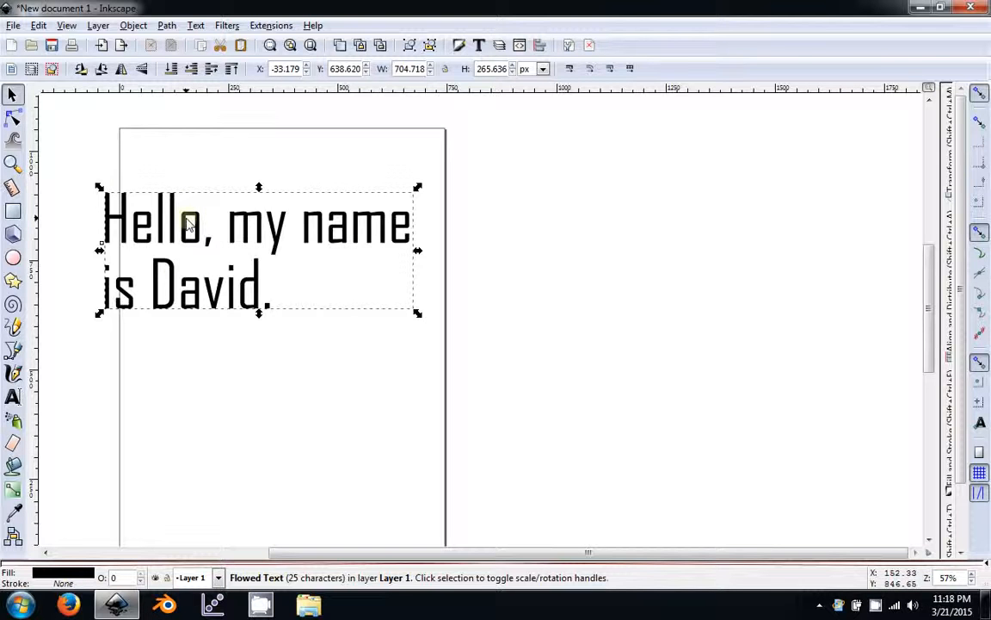
Step: Move the enlarged greeting text inside the page's upper edge, to about X 13 px, Y 761 px
double_click(186, 222)
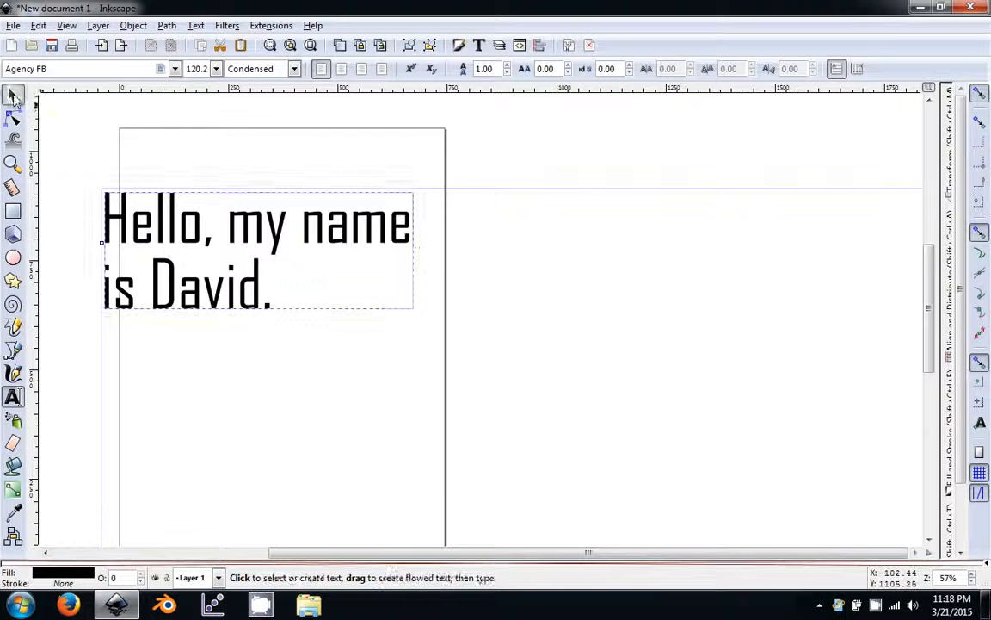
left_click(13, 97)
left_click(313, 408)
left_click_drag(231, 284, 258, 239)
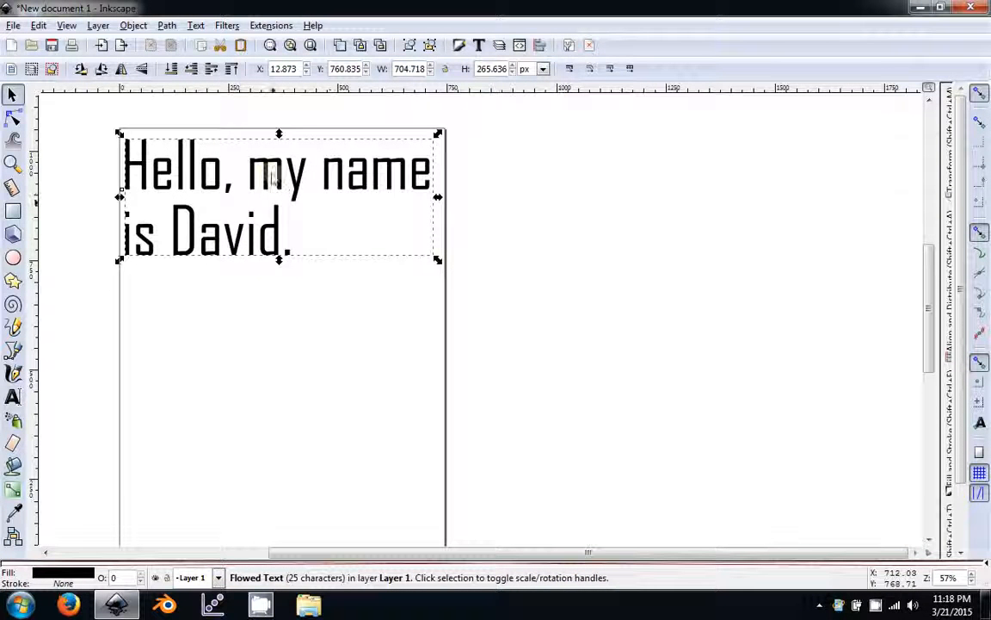
Step: Shift the greeting text to about X 38 px, Y 731 px and set its width to 70.718 px
left_click(317, 228)
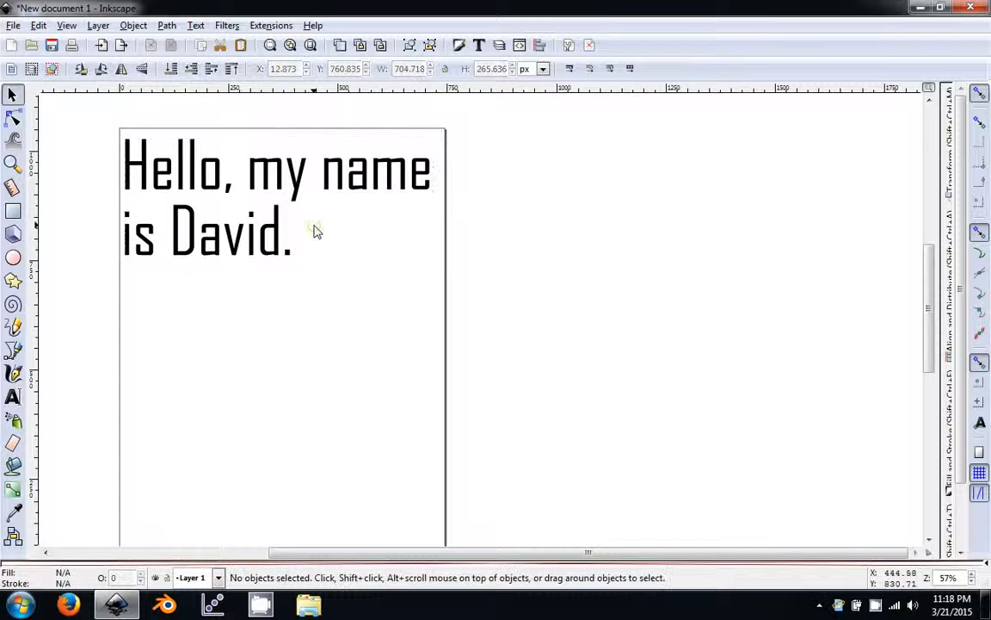
left_click_drag(273, 239, 284, 251)
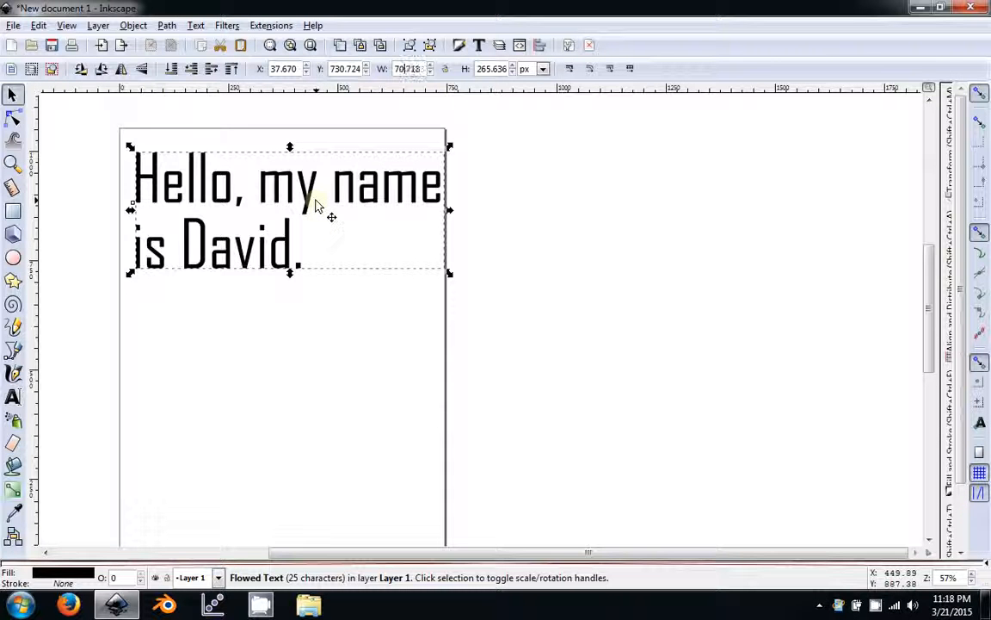
key("Return")
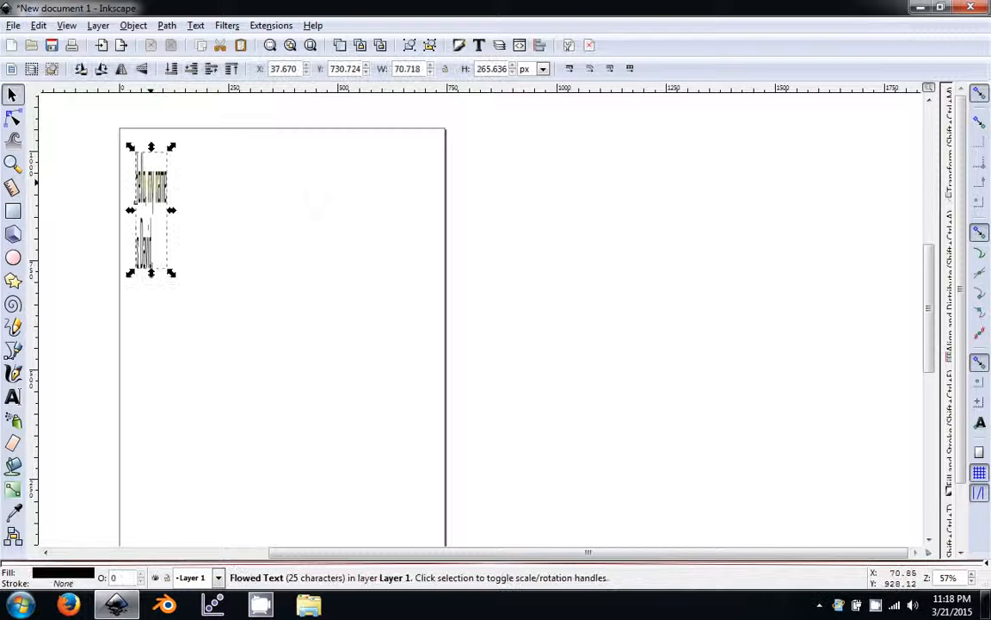
Step: Delete the greeting text from the page
key("Delete")
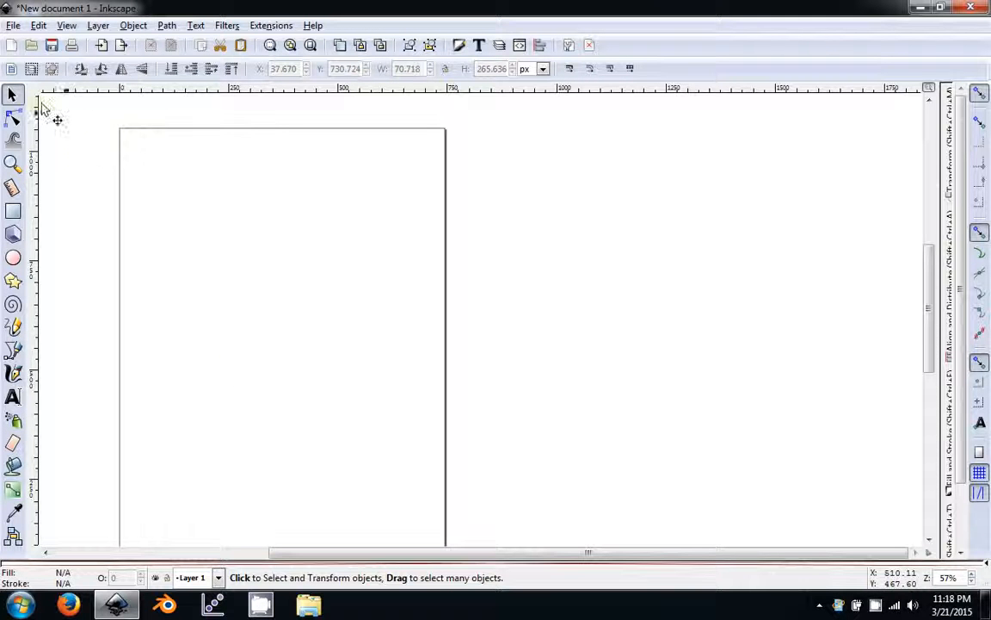
key("ctrl")
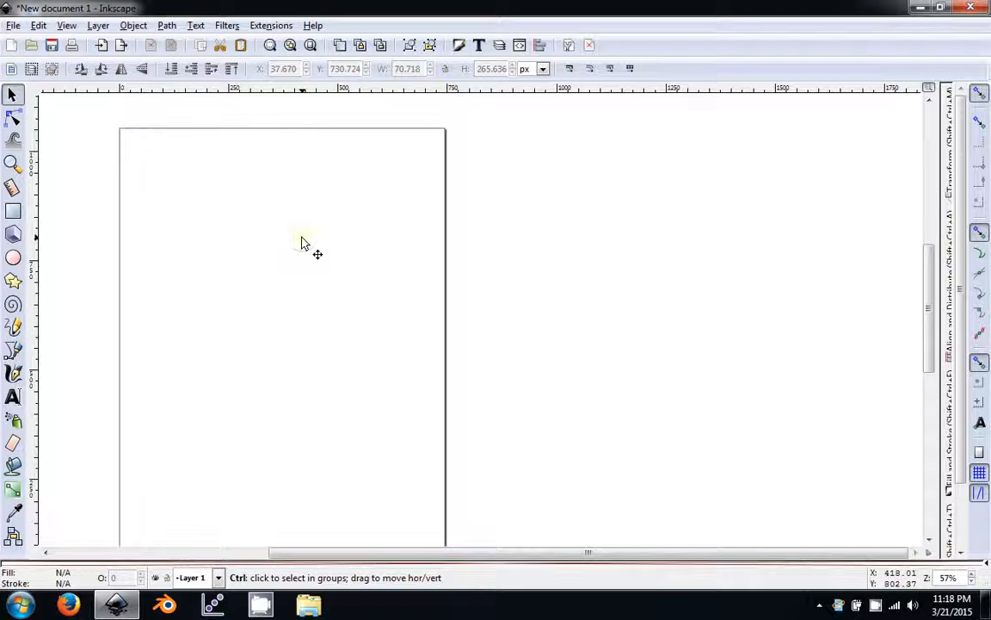
key("Delete")
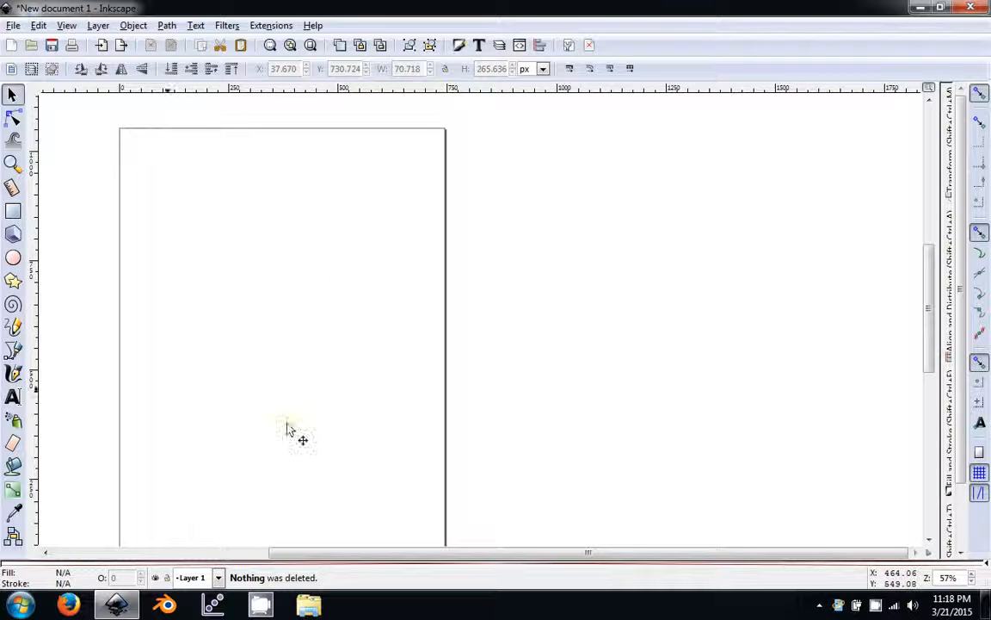
Step: Open the document properties and set the custom page size units to inches
scroll(229, 381, "down", 3)
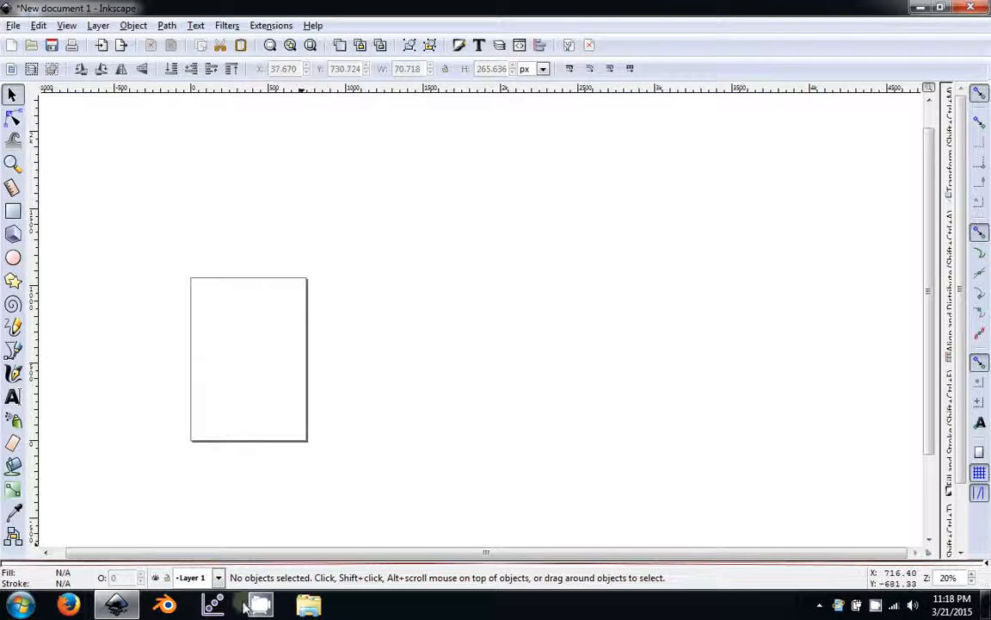
left_click_drag(278, 348, 335, 371)
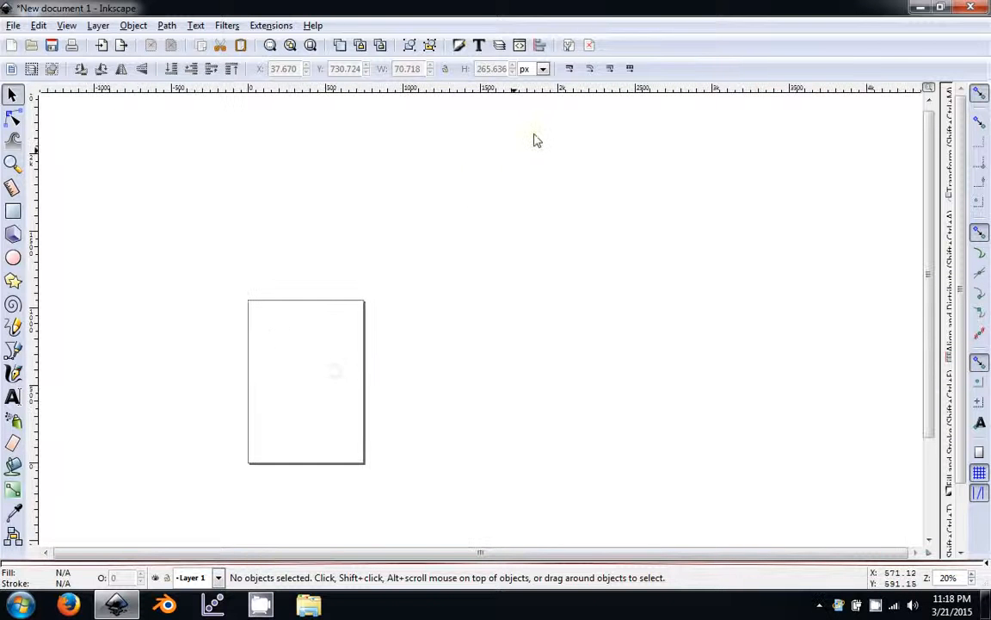
left_click(568, 46)
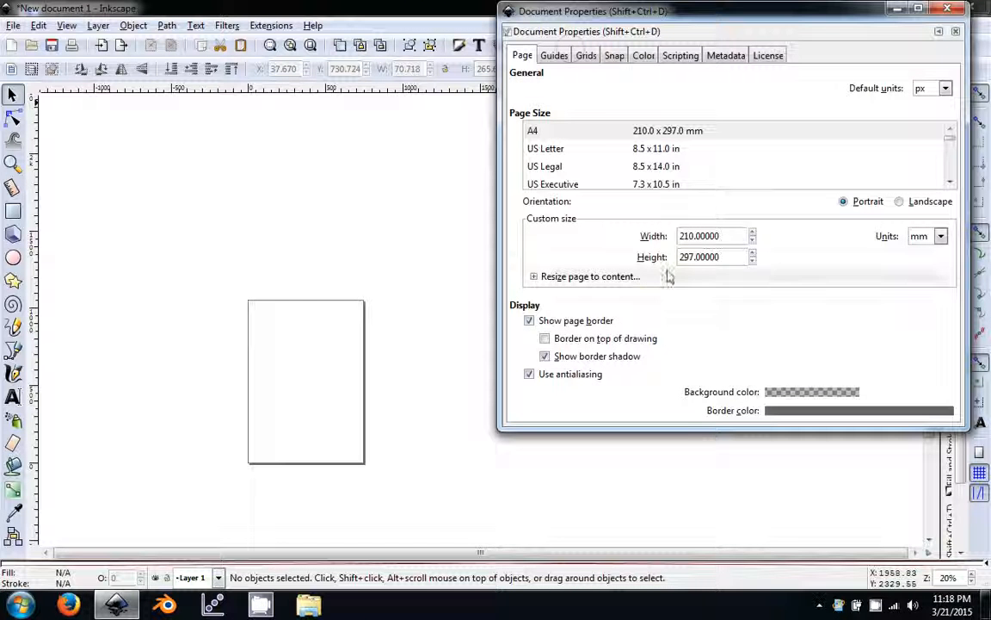
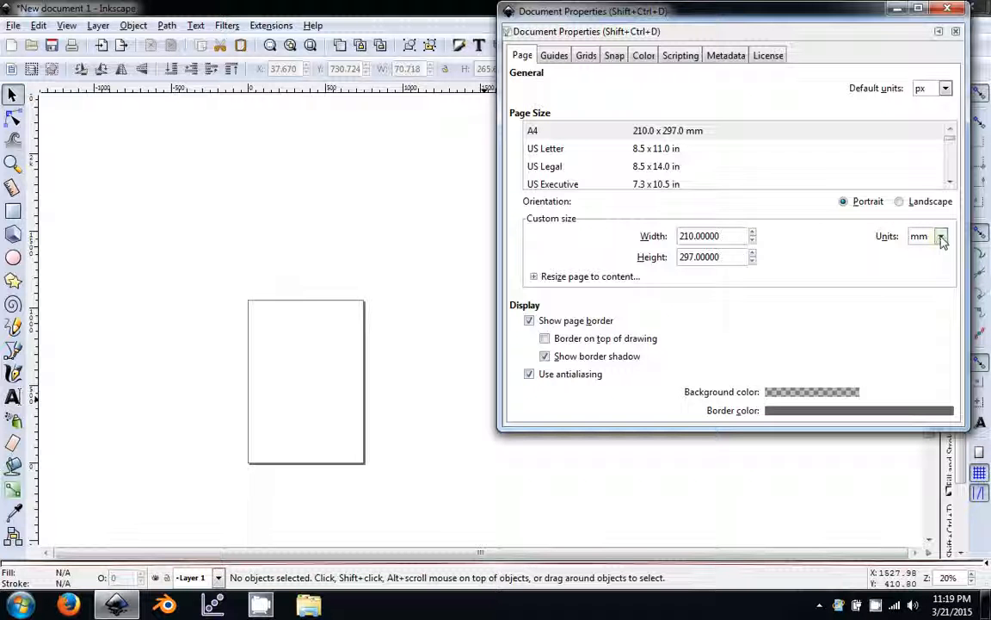
left_click(942, 237)
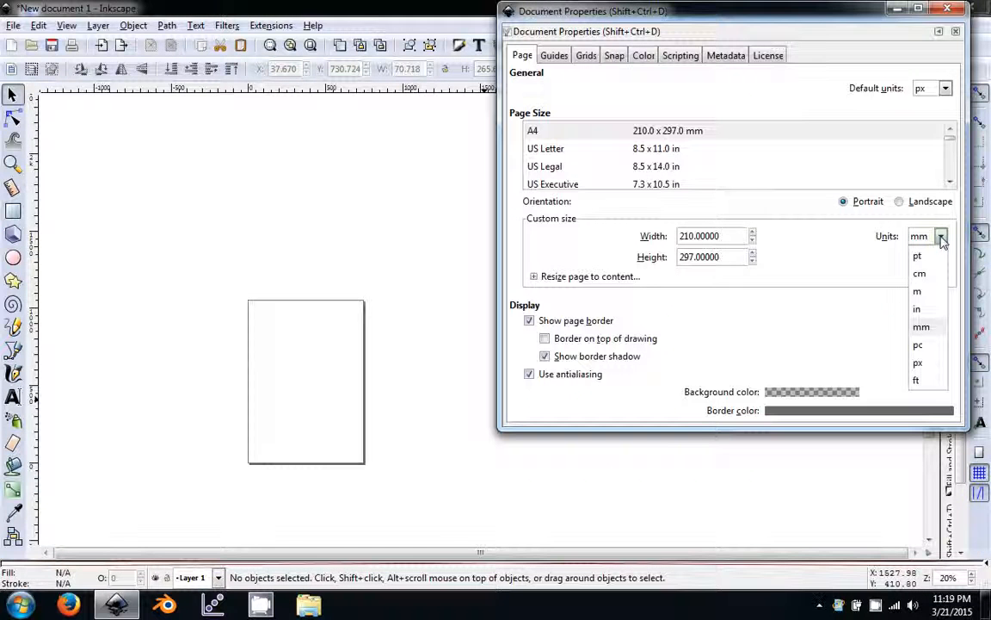
left_click(920, 310)
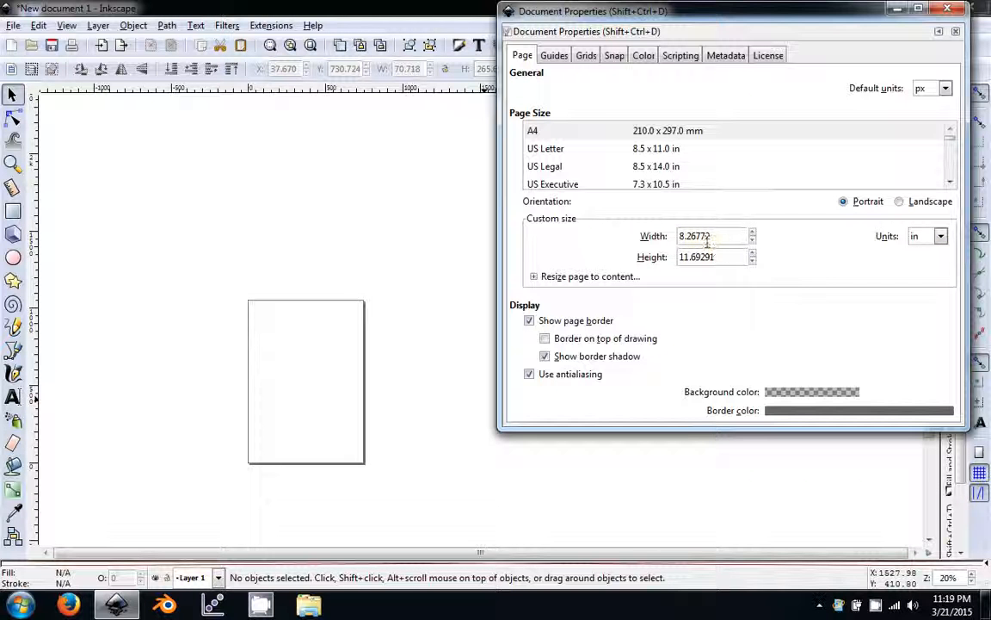
Step: Switch the custom page size units to millimetres and back to inches
left_click(941, 237)
left_click(932, 326)
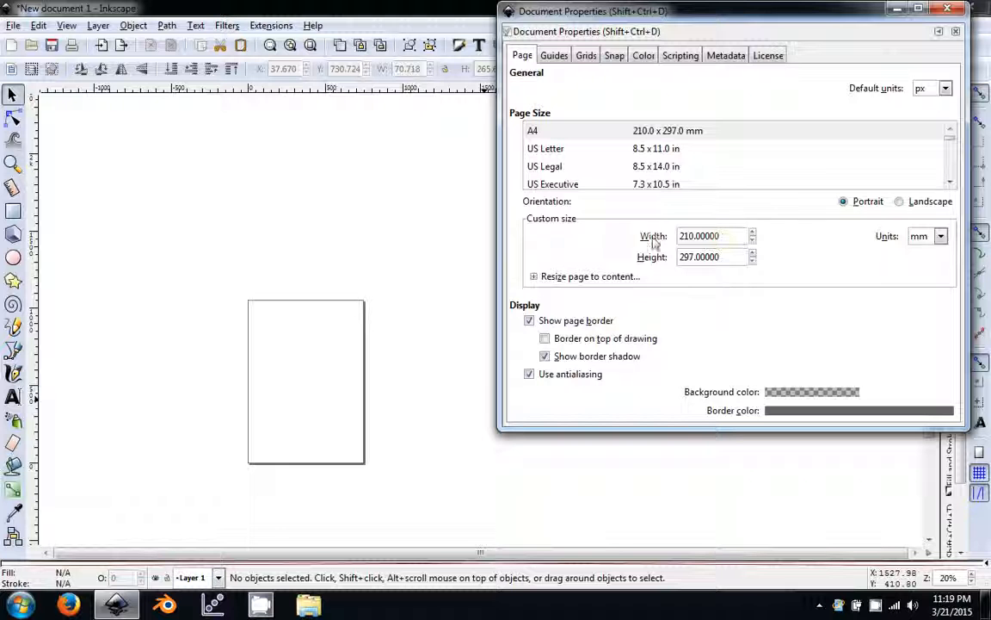
left_click(941, 237)
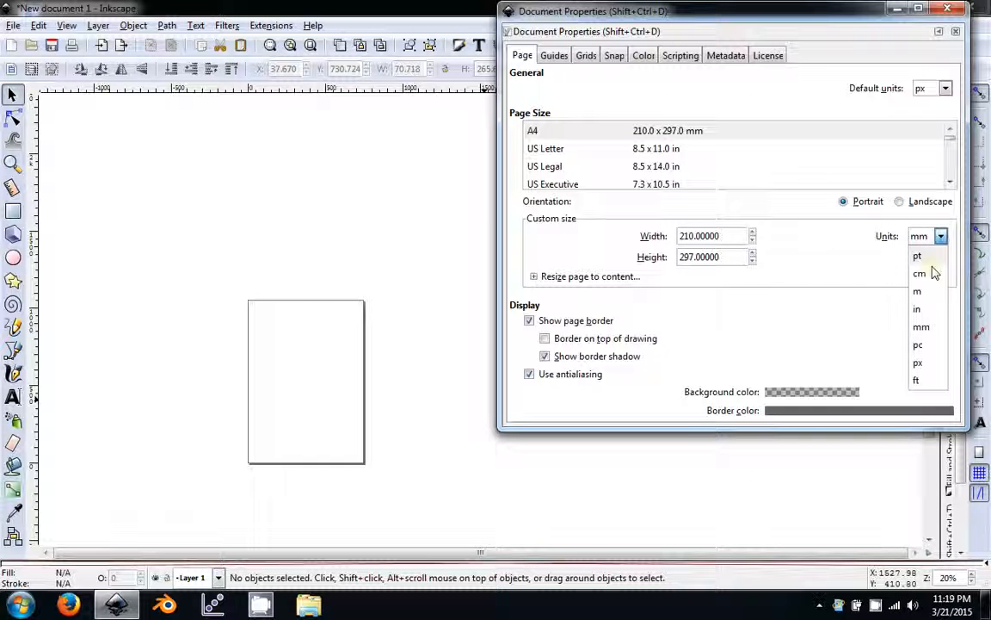
left_click(930, 310)
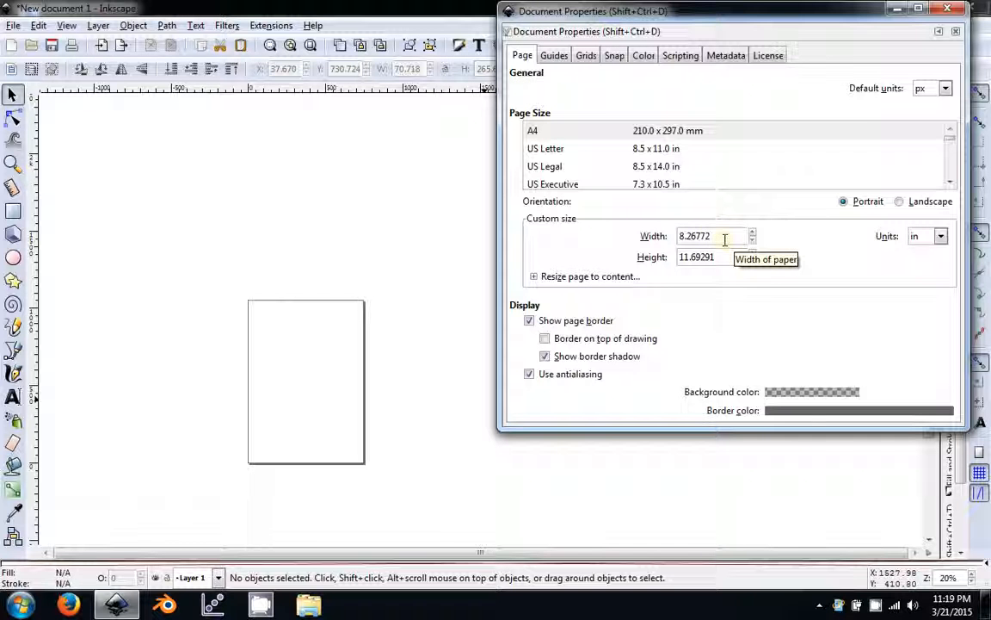
Step: Set the custom page size to 12 in wide by 12 in high and close the document properties
left_click_drag(723, 241, 663, 229)
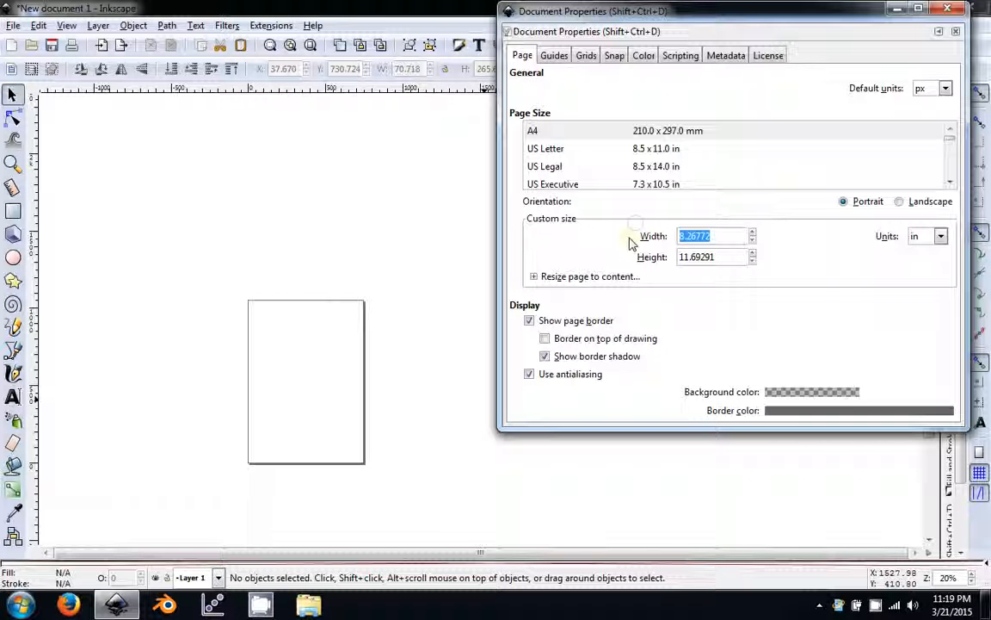
type("1")
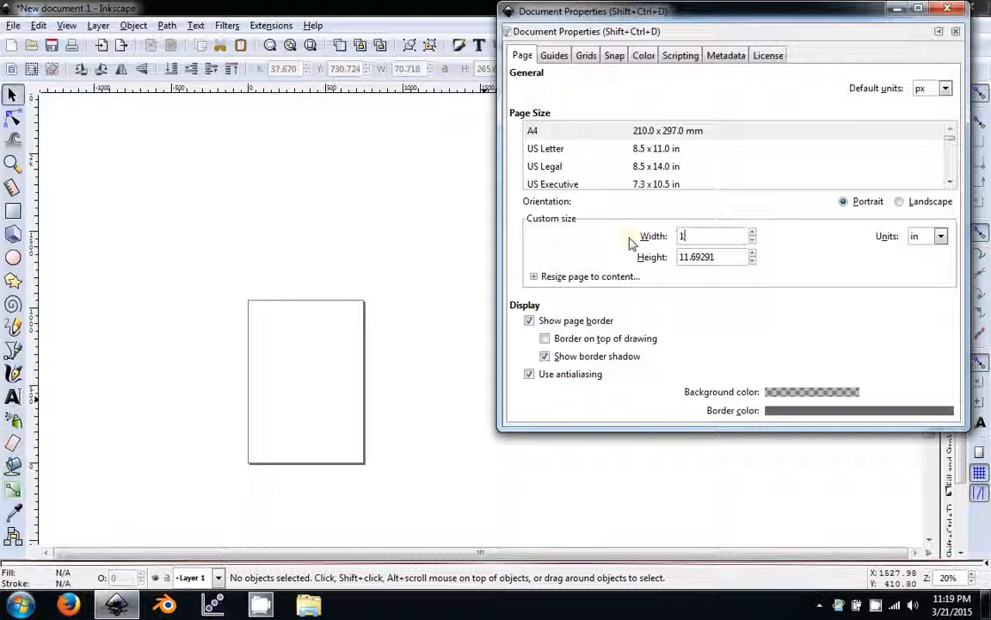
type("2")
key("Return")
double_click(727, 254)
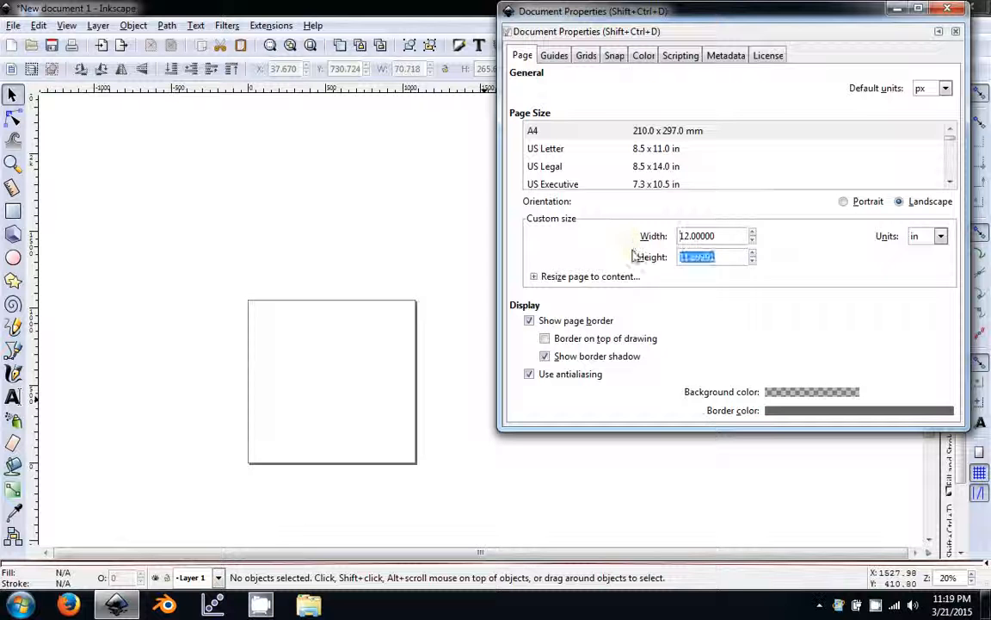
type("12")
key("Return")
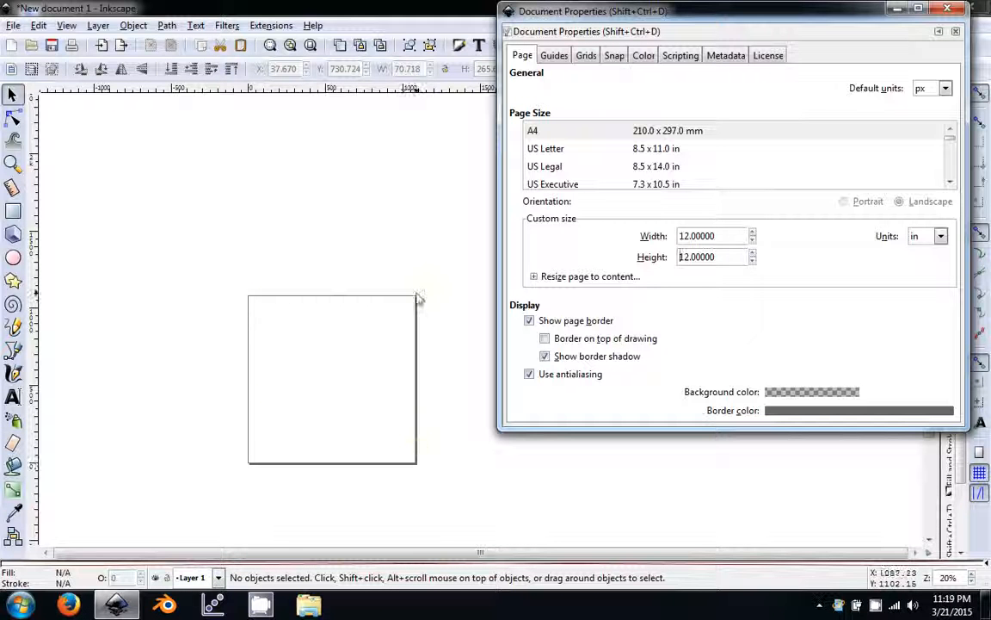
left_click(953, 12)
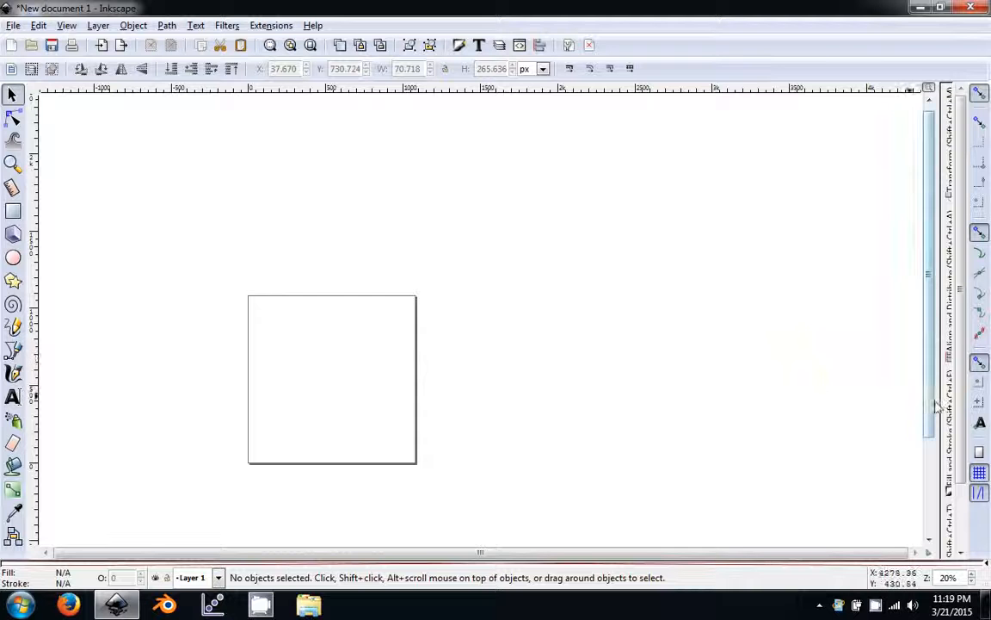
Step: Widen the docked dialog strip slightly and draw an ellipse of about 596 by 501 px in the middle of the page
mouse_move(936, 403)
left_mouse_down()
mouse_move(896, 405)
mouse_move(920, 404)
left_mouse_up()
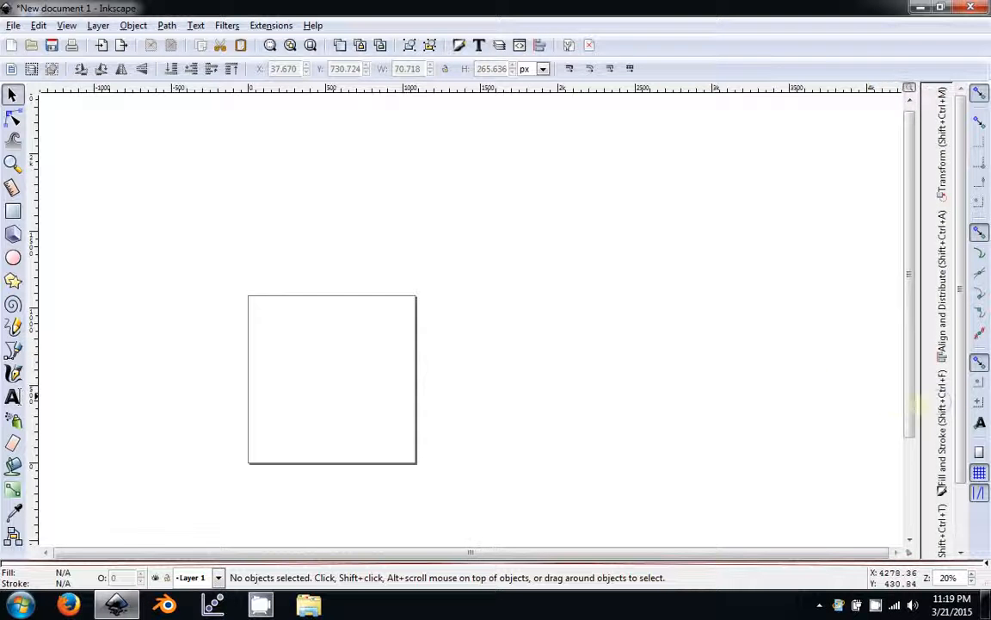
left_click(12, 257)
mouse_move(291, 325)
left_mouse_down()
mouse_move(338, 383)
mouse_move(384, 403)
left_mouse_up()
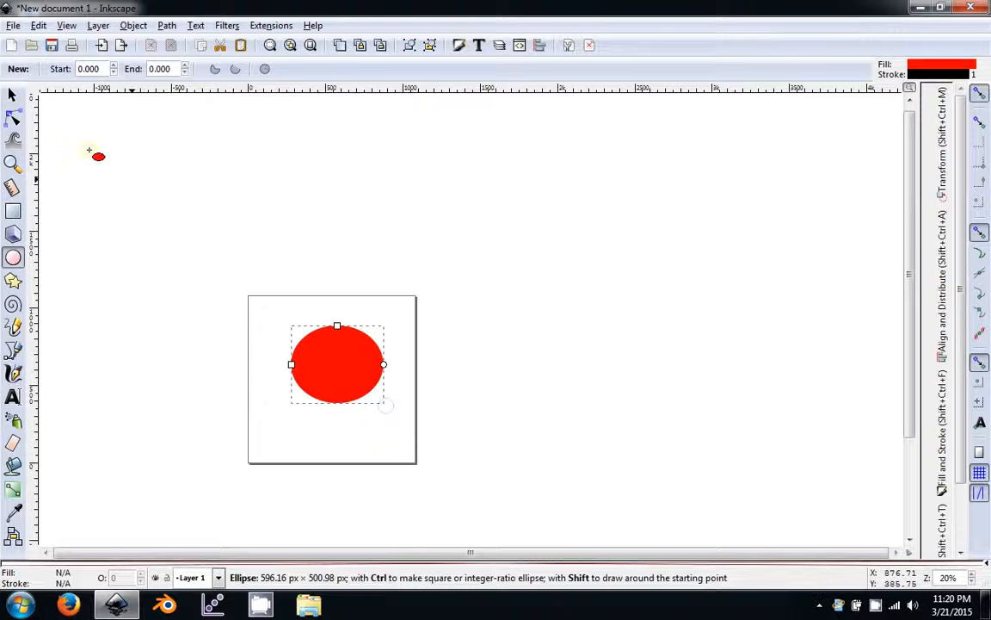
Step: Select the ellipse and open Fill and Stroke to examine its fill colour and stroke paint against the outline up close
left_click(10, 97)
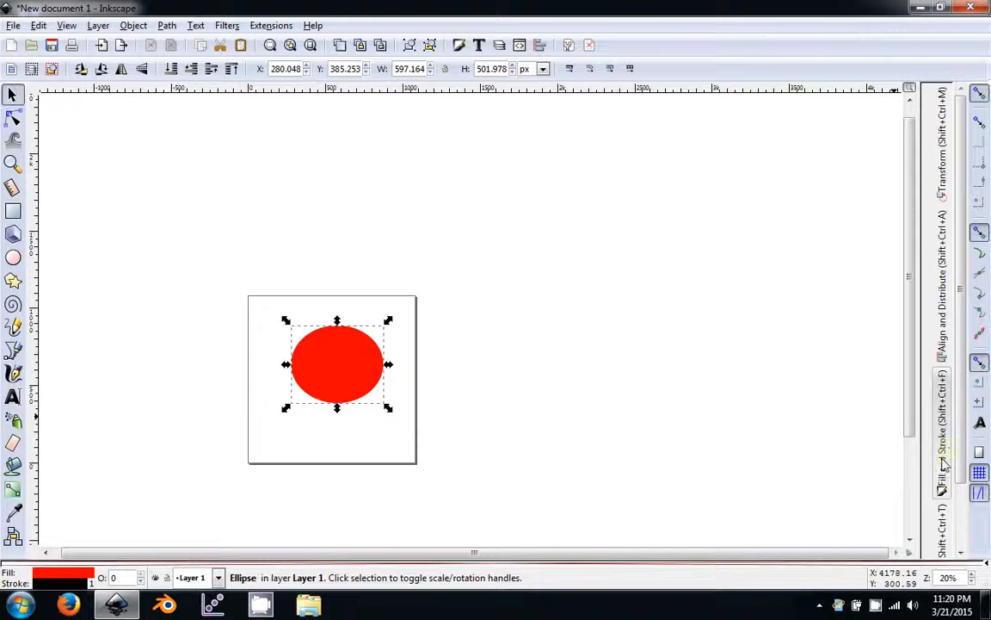
left_click(942, 430)
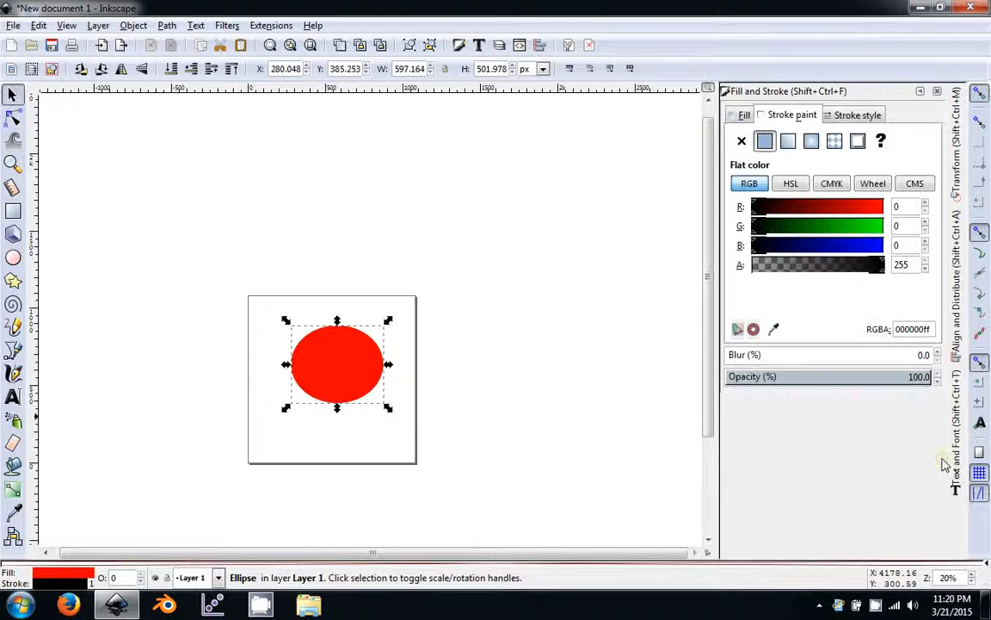
left_click(745, 114)
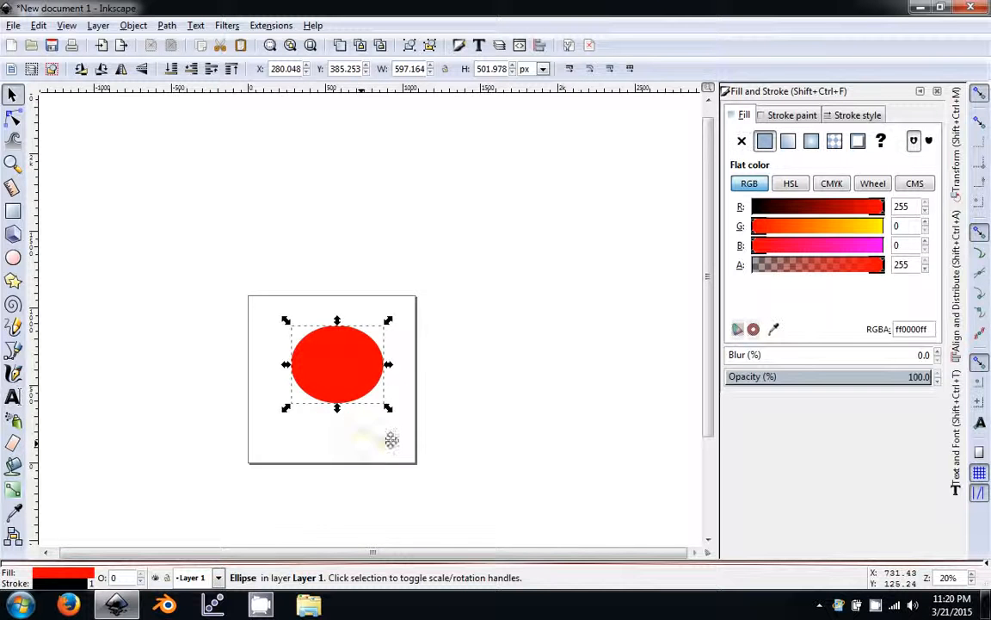
left_click_drag(361, 441, 400, 400)
scroll(389, 332, "up", 2)
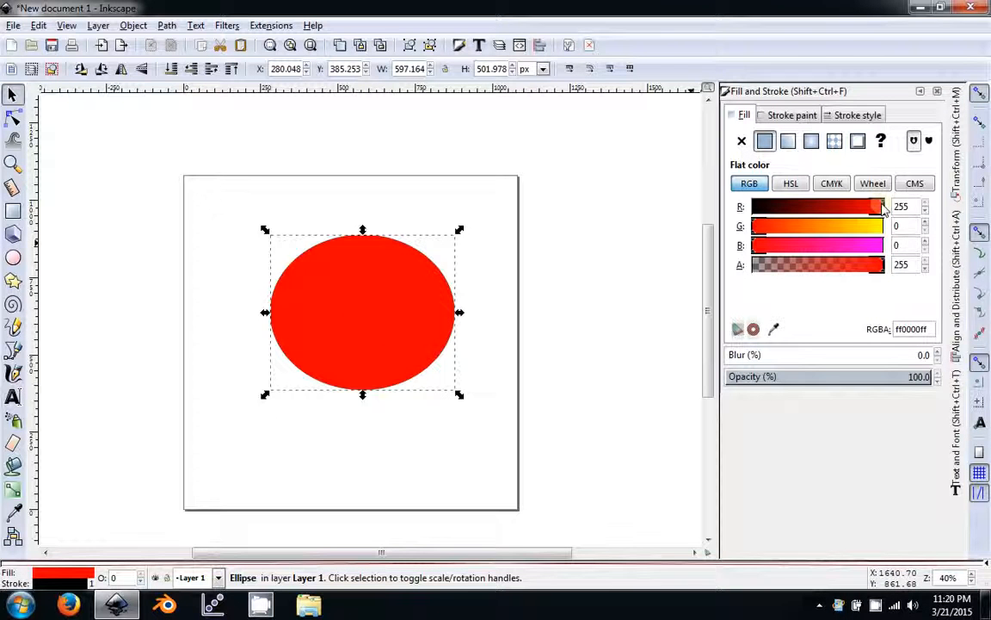
left_click(788, 118)
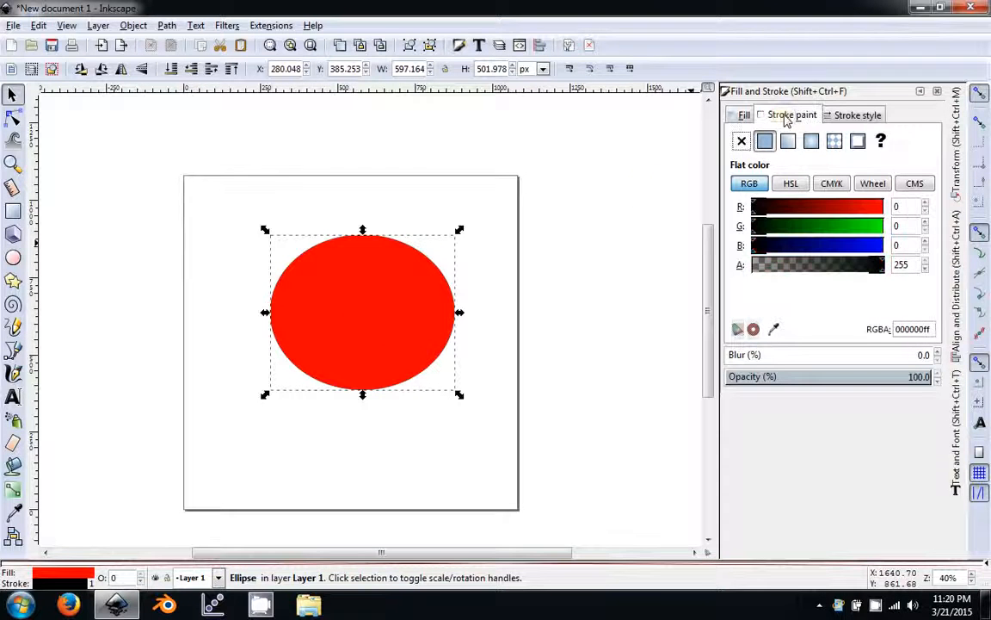
scroll(454, 301, "up", 5)
scroll(451, 294, "up", 2)
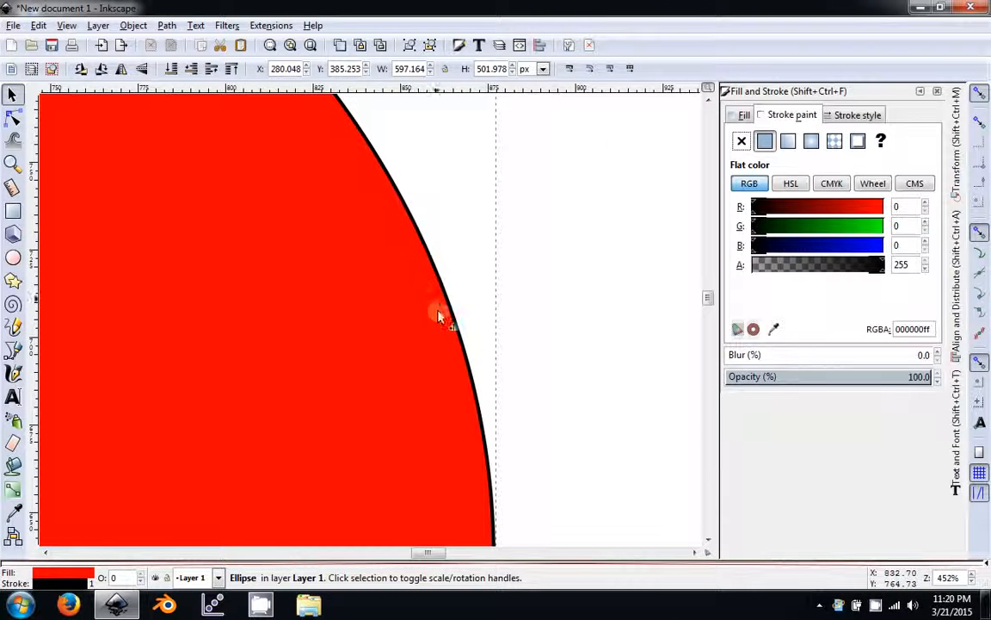
Step: Remove the ellipse's fill paint, deselect the ellipse and reselect it by its outline
left_click(745, 115)
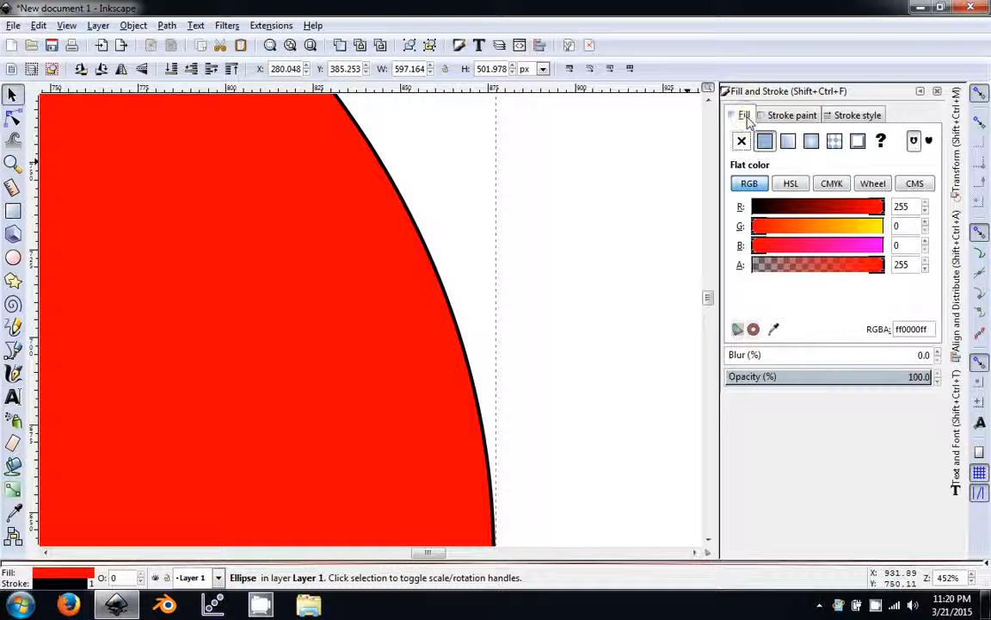
left_click(744, 142)
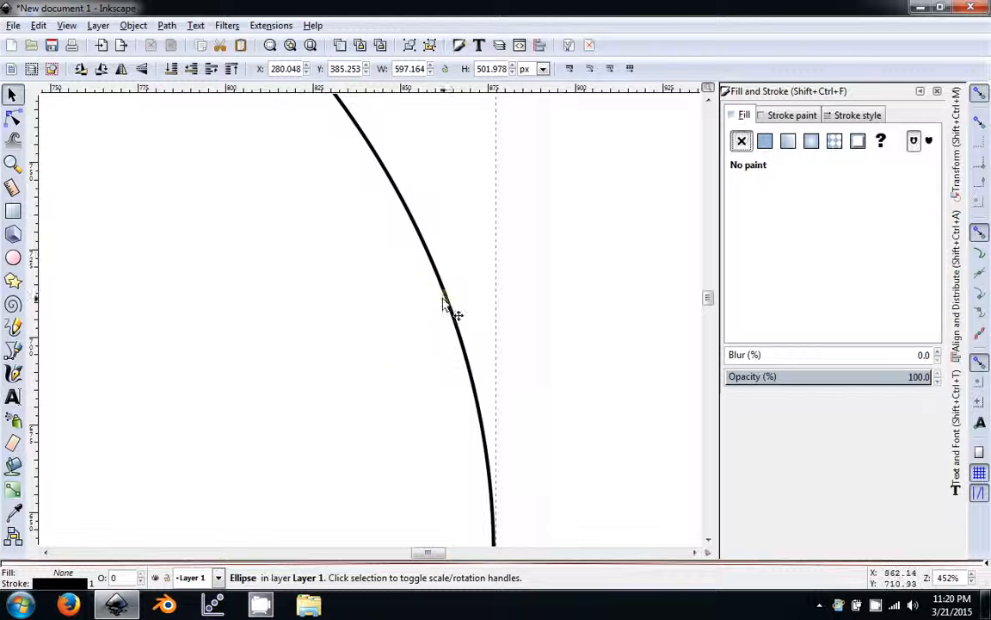
scroll(375, 375, "down", 4)
scroll(361, 385, "down", 1)
scroll(463, 314, "down", 1)
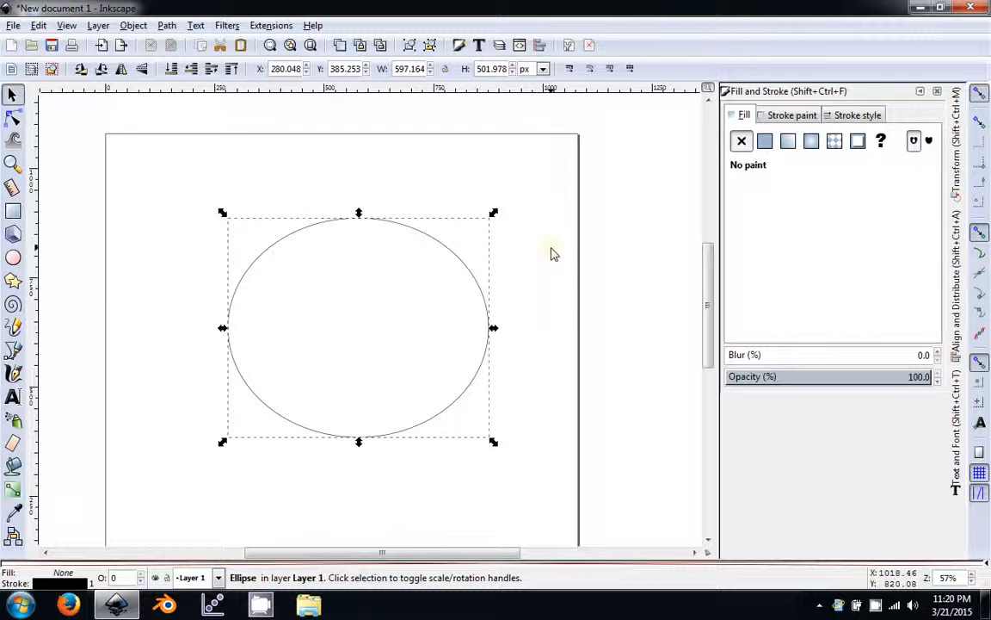
left_click(395, 363)
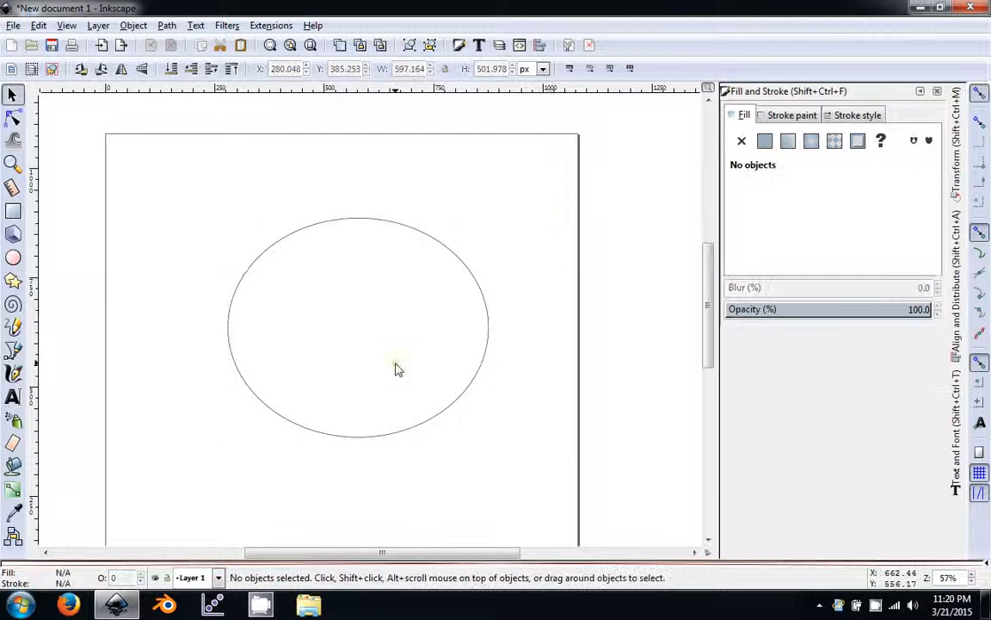
left_click(487, 326)
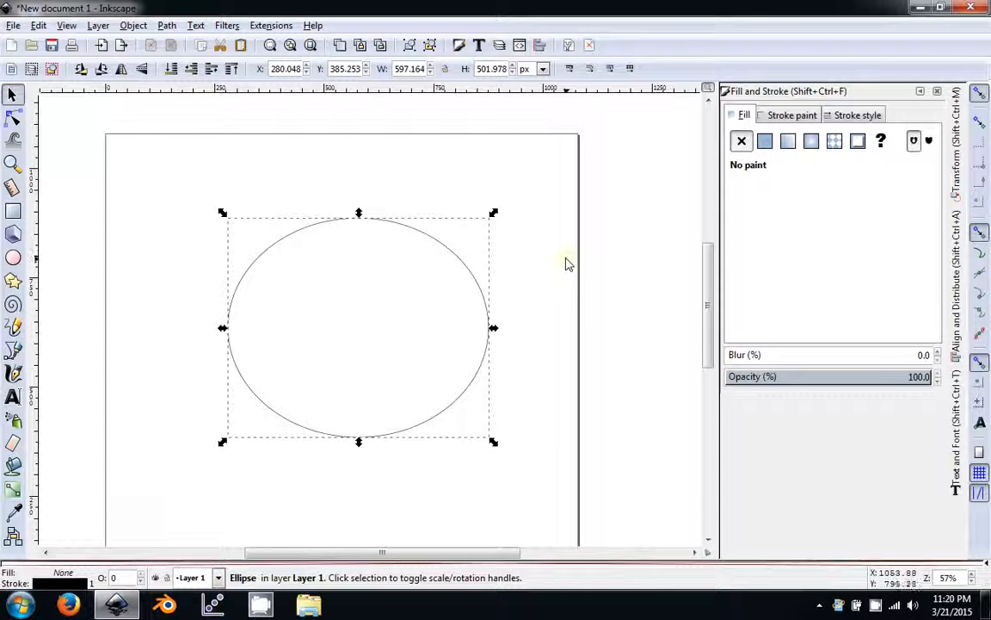
Step: Try flat colour, linear gradient, radial gradient and no paint as the ellipse's fill, ending with flat black
left_click(765, 142)
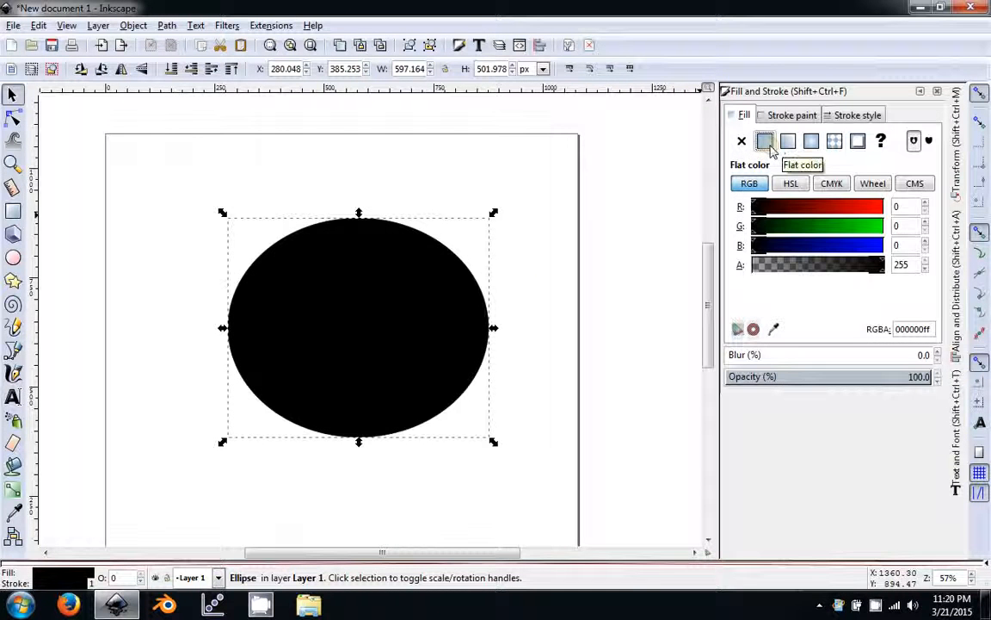
left_click(788, 141)
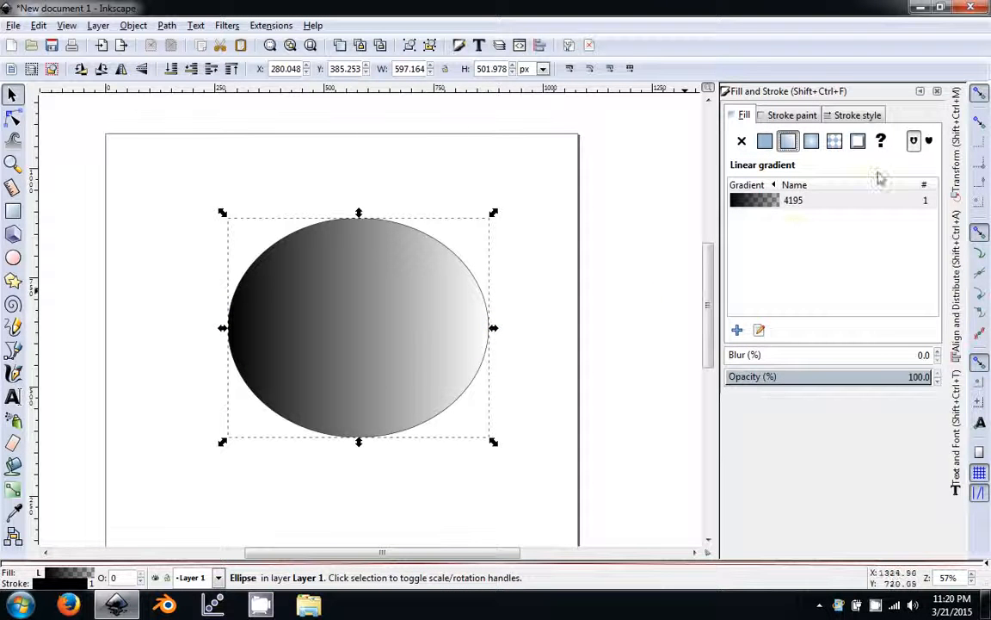
left_click(812, 141)
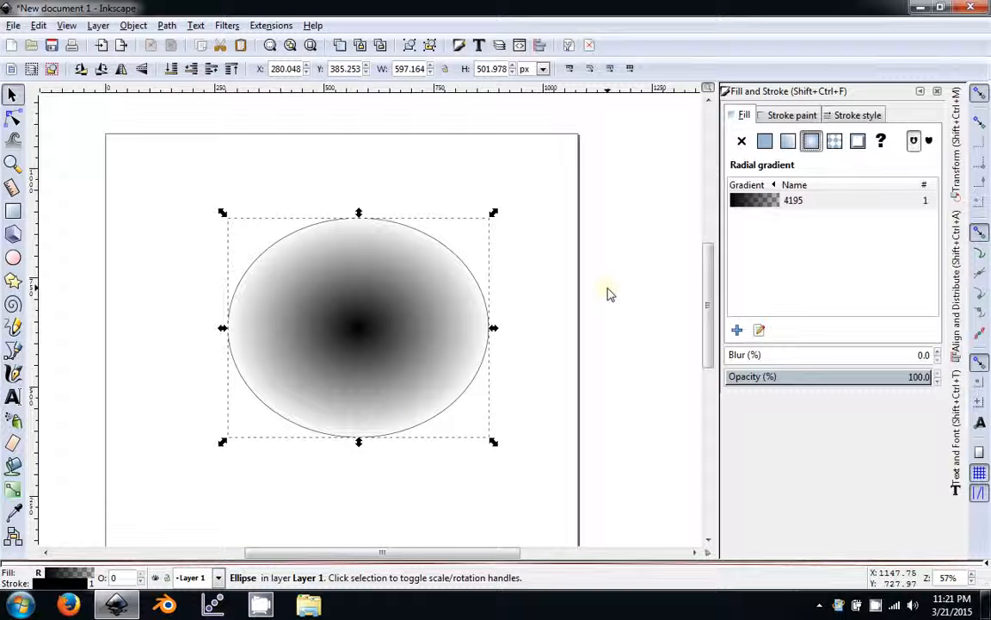
left_click(769, 145)
left_click(743, 144)
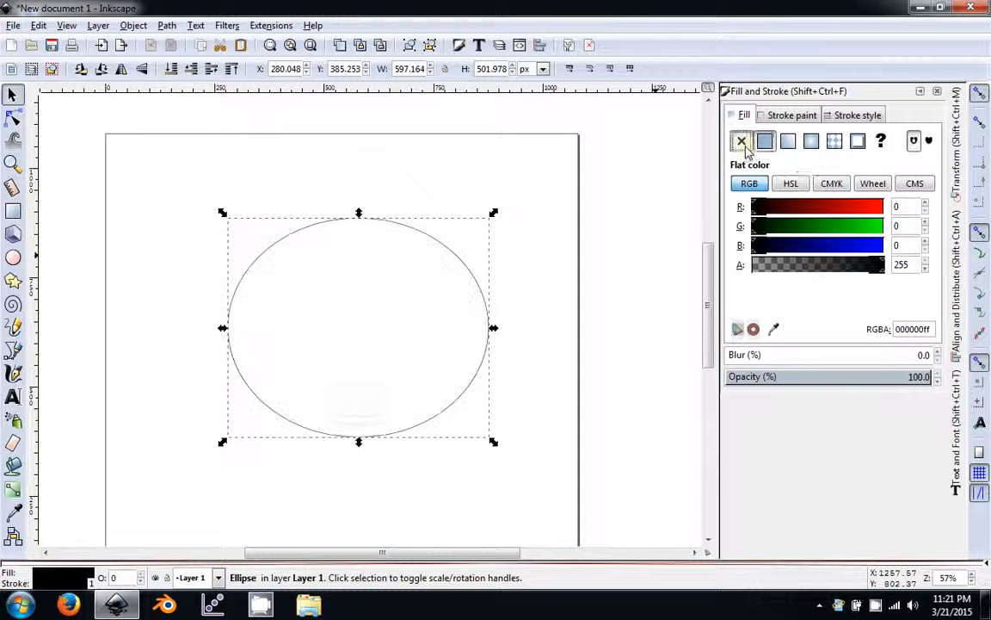
left_click(765, 141)
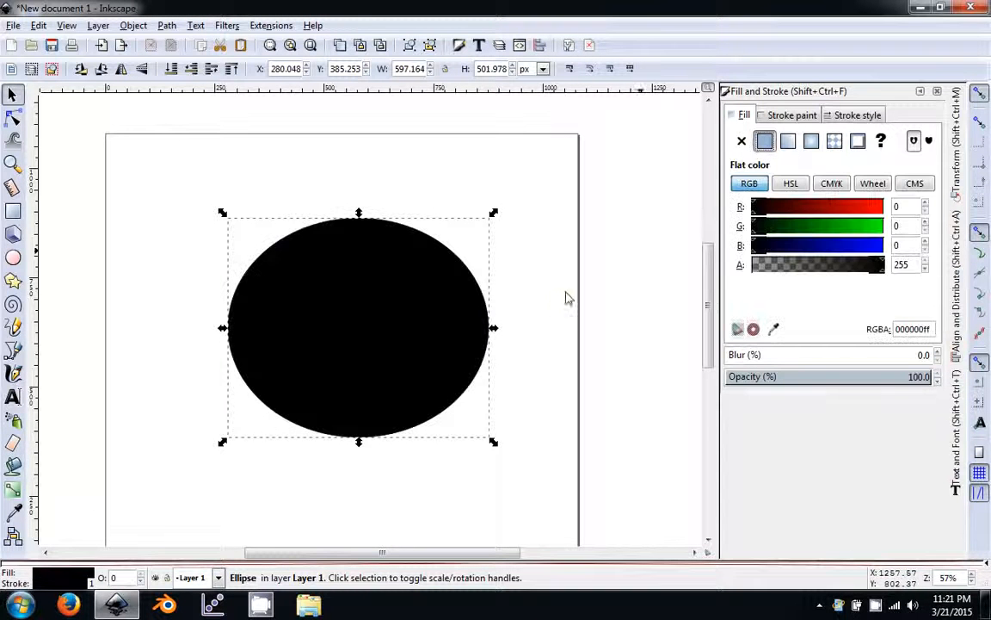
Step: Toggle the ellipse's stroke paint between none and flat colour, leaving it without a stroke
left_click(800, 117)
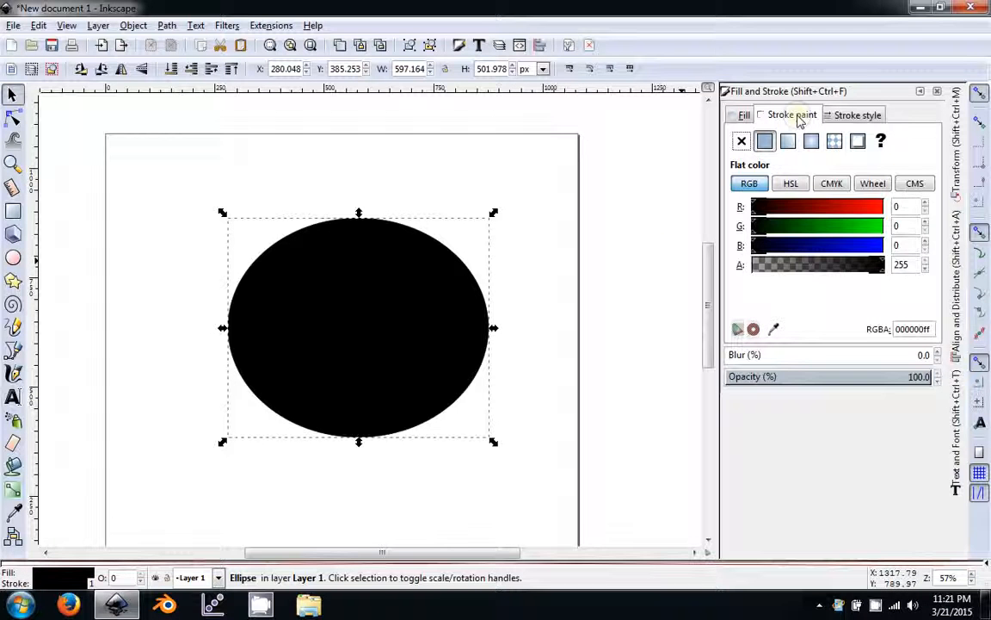
left_click(742, 142)
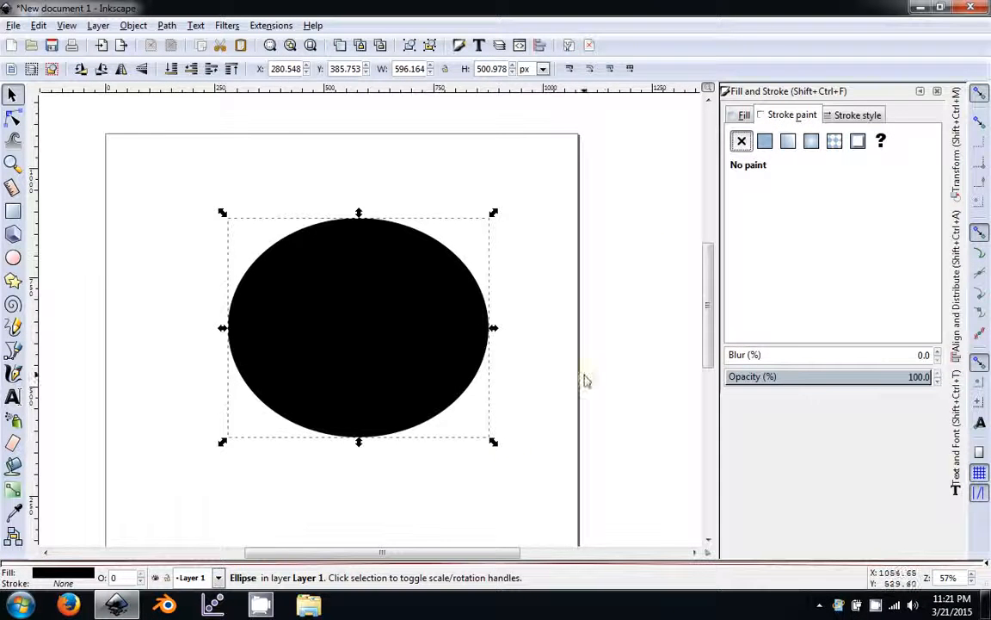
left_click(765, 141)
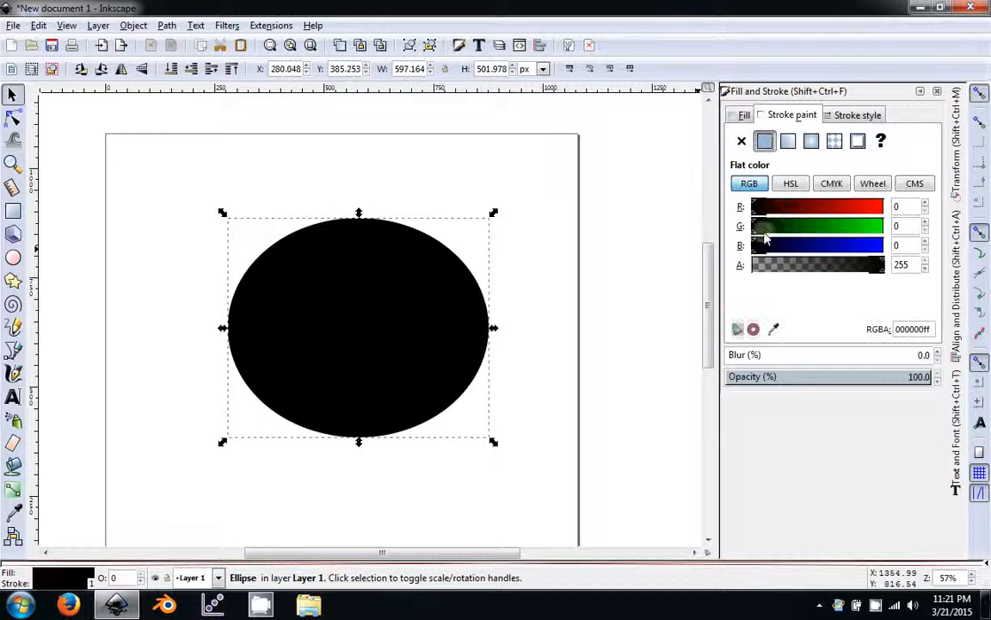
left_click(742, 141)
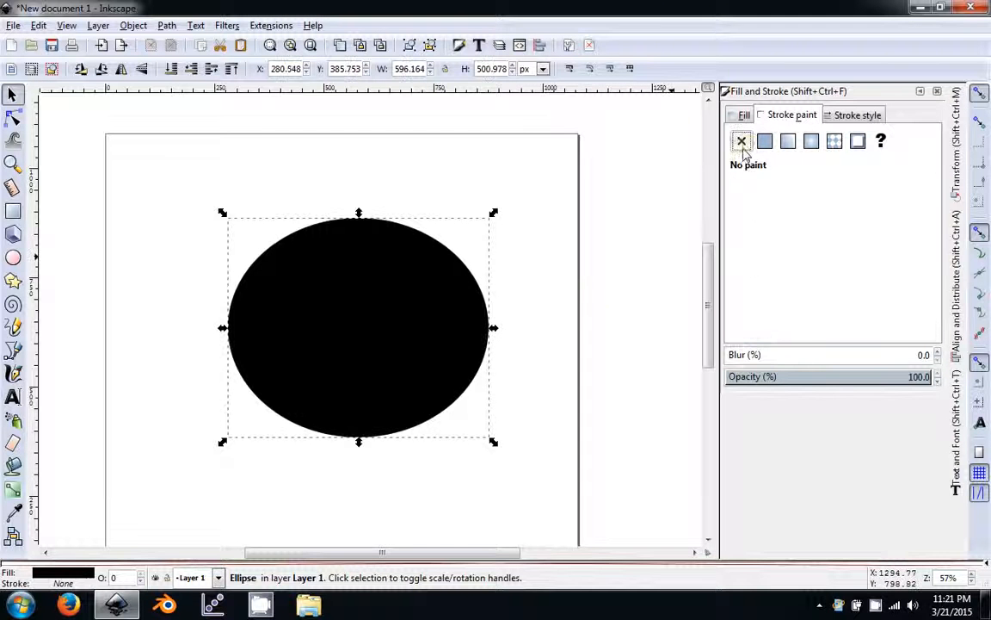
Step: Remove the ellipse's fill and give its stroke a flat black colour
left_click(745, 114)
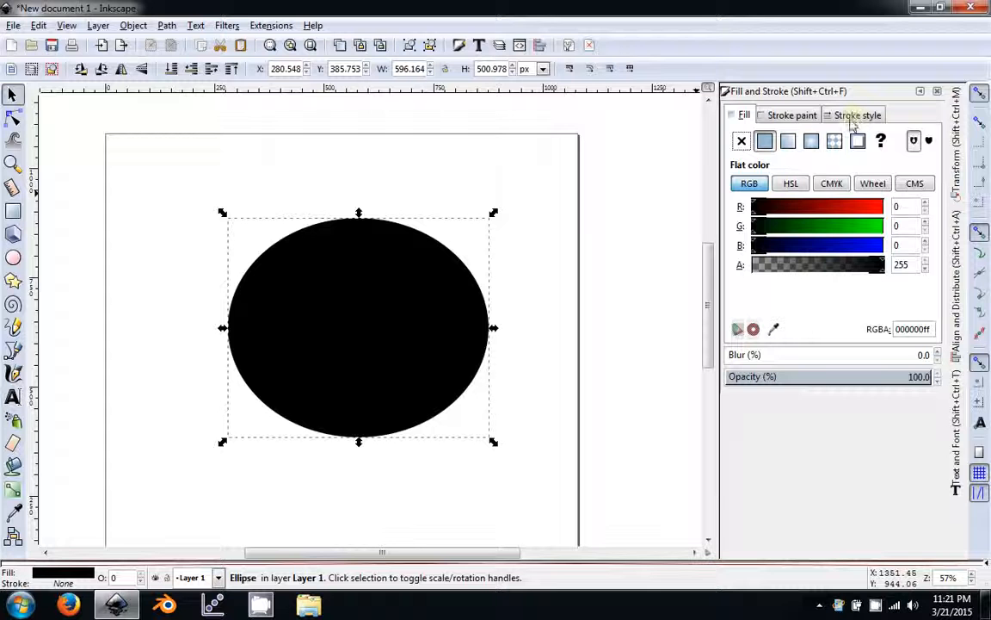
left_click(745, 141)
left_click(792, 115)
left_click(765, 145)
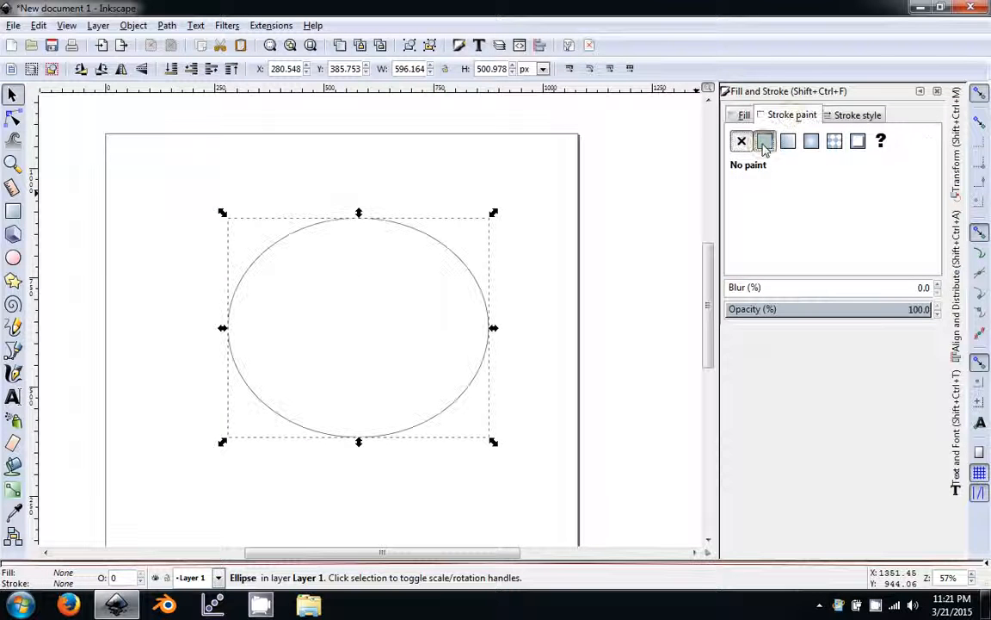
Step: Compare the stroke style settings with the ellipse's stroke paint removed, and restore the flat black stroke
left_click(847, 115)
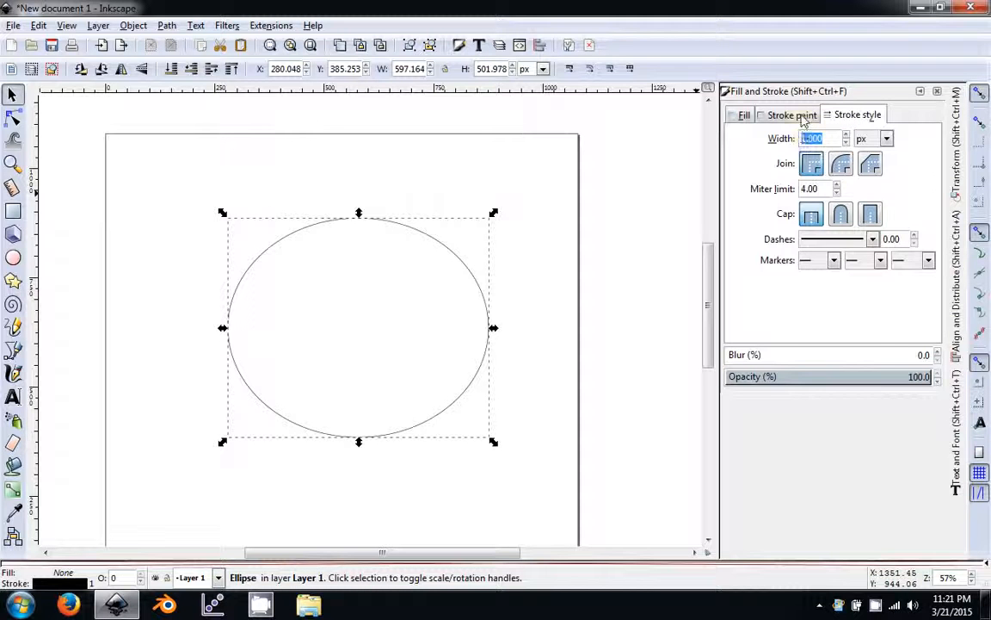
left_click(792, 115)
left_click(739, 138)
left_click(848, 115)
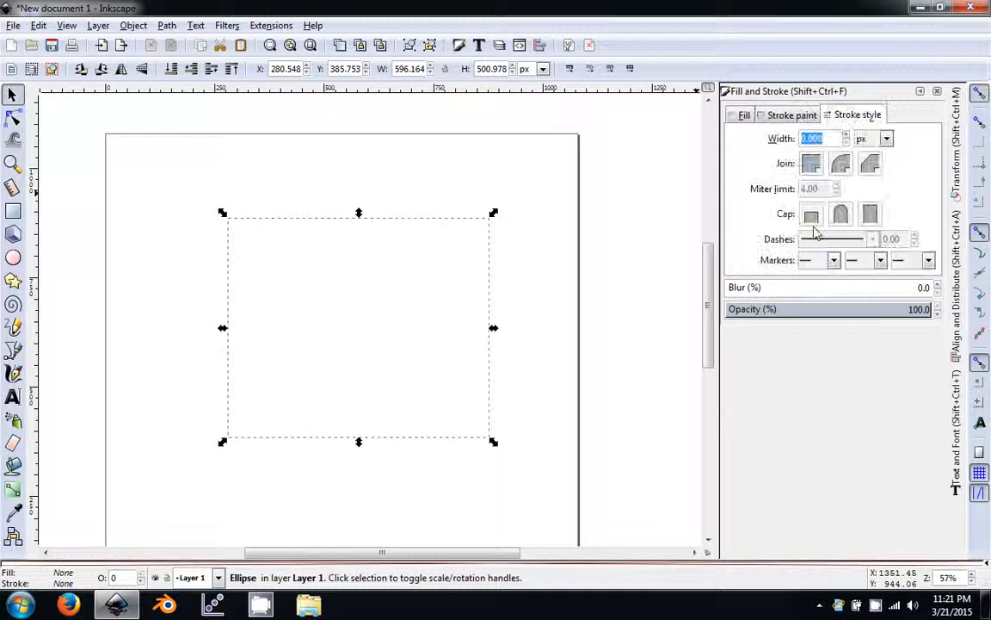
left_click(792, 116)
left_click(764, 141)
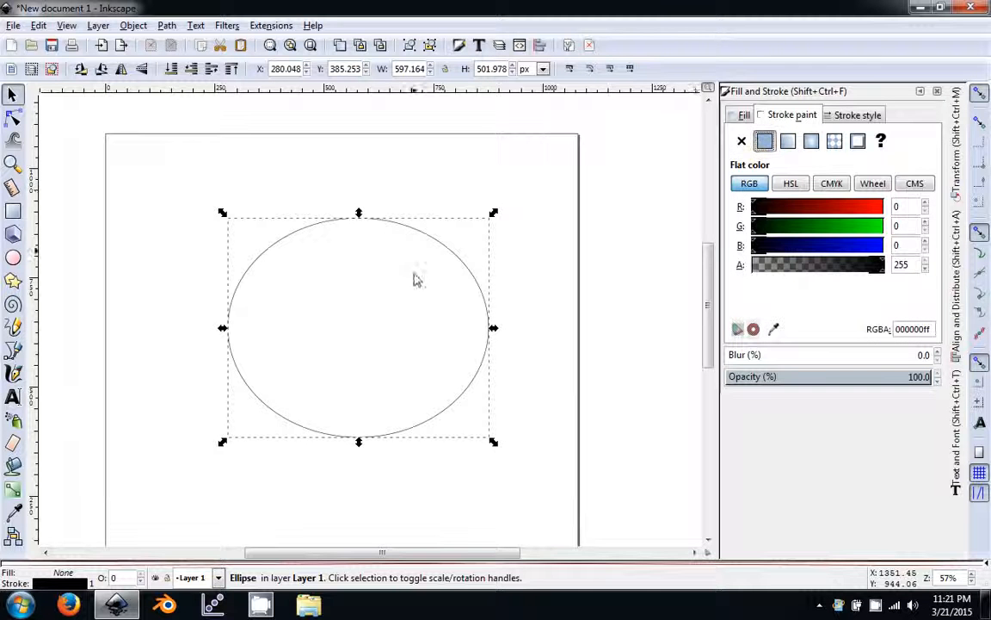
Step: Switch the ellipse's stroke width unit to mm and increase the width to 6.282 mm
left_click(846, 115)
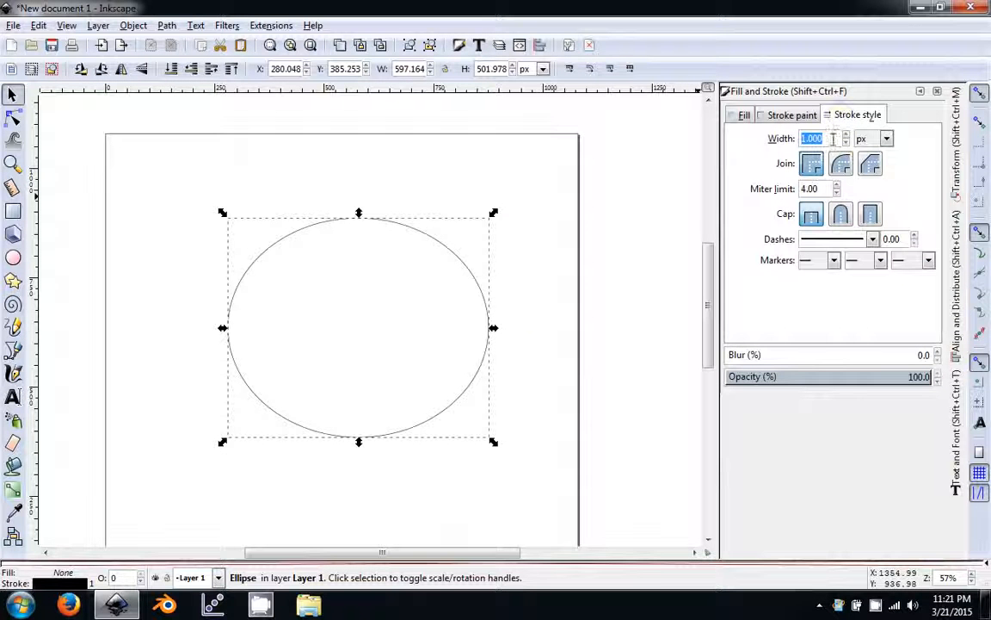
scroll(482, 283, "up", 4)
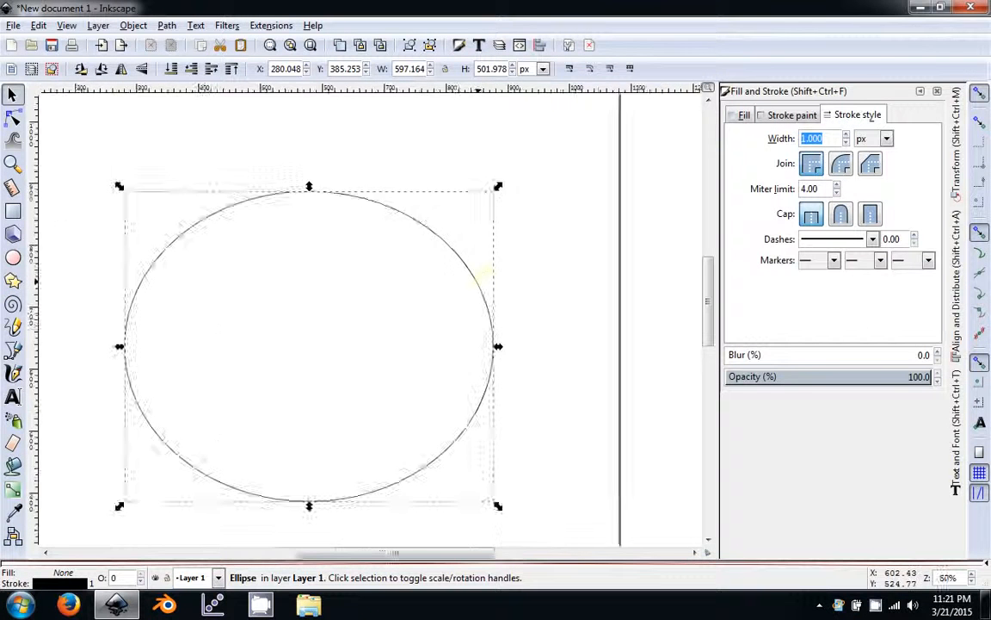
scroll(475, 284, "up", 2)
scroll(482, 287, "up", 2)
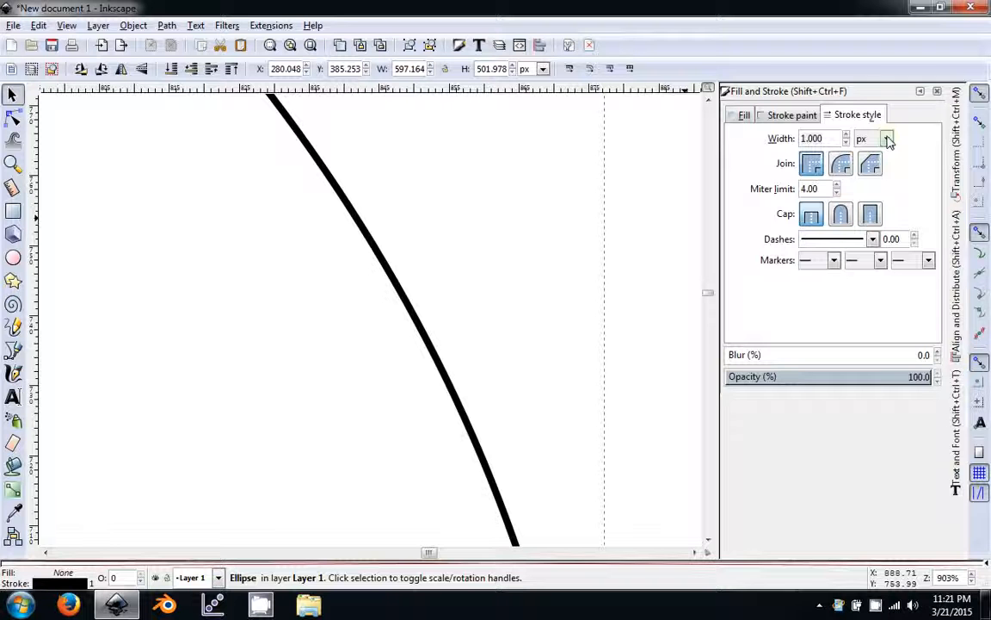
left_click(887, 138)
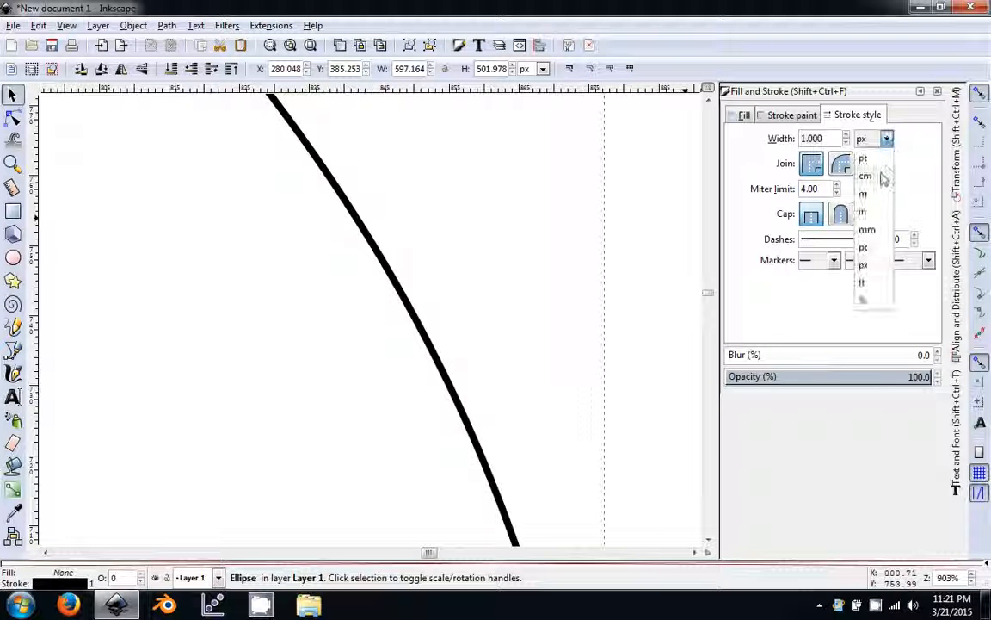
left_click(867, 228)
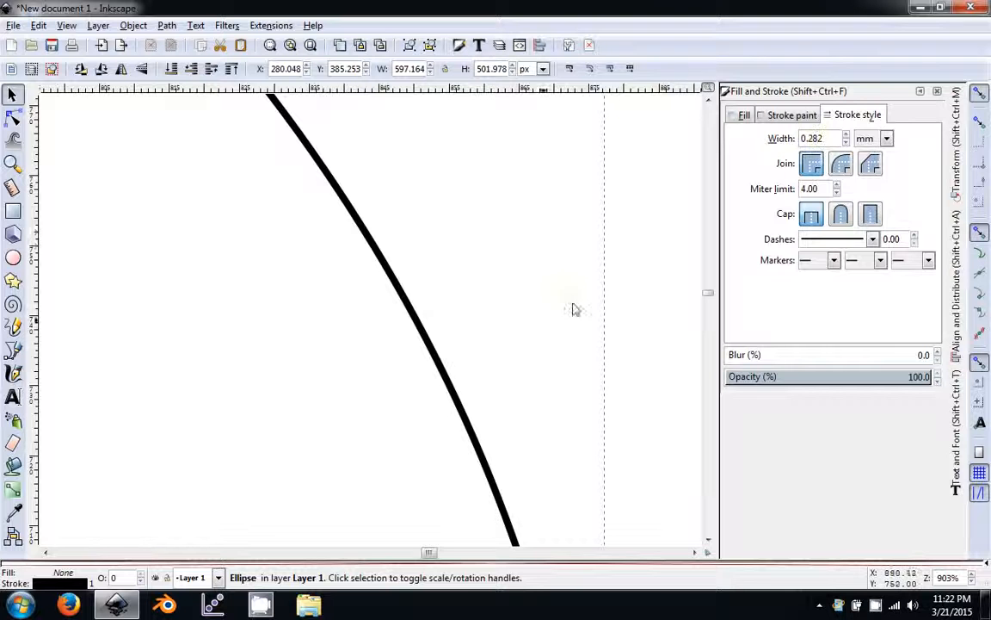
left_click_drag(848, 135, 849, 137)
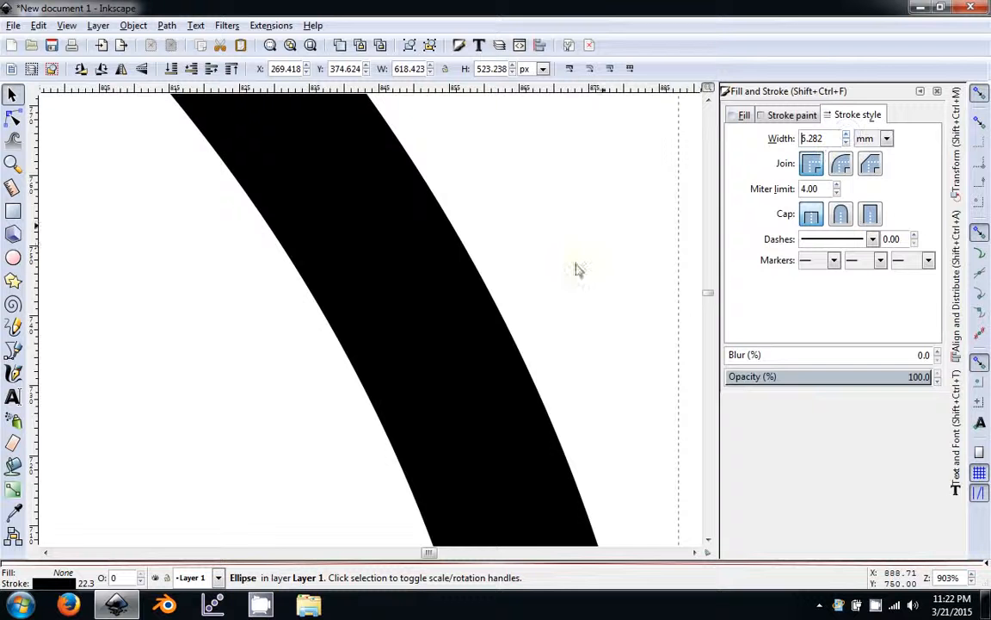
Step: Flatten the ellipse and open it into a pie segment running from about 35° to 333° using its shape handles
scroll(542, 332, "down", 5)
scroll(542, 332, "down", 4)
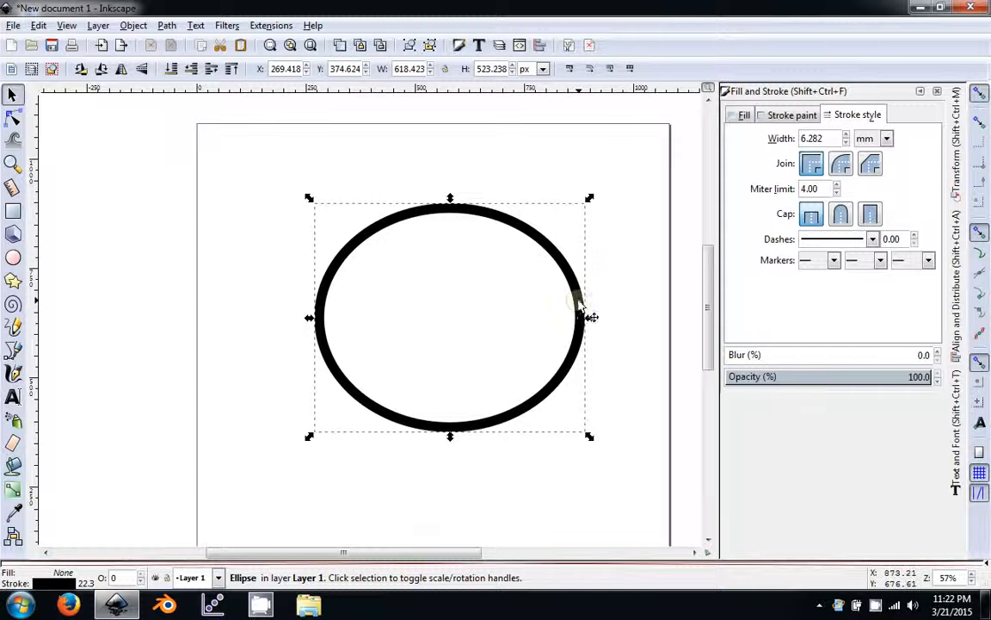
key("e")
left_click_drag(450, 209, 366, 235)
left_click_drag(580, 318, 567, 281)
left_click_drag(580, 330, 560, 365)
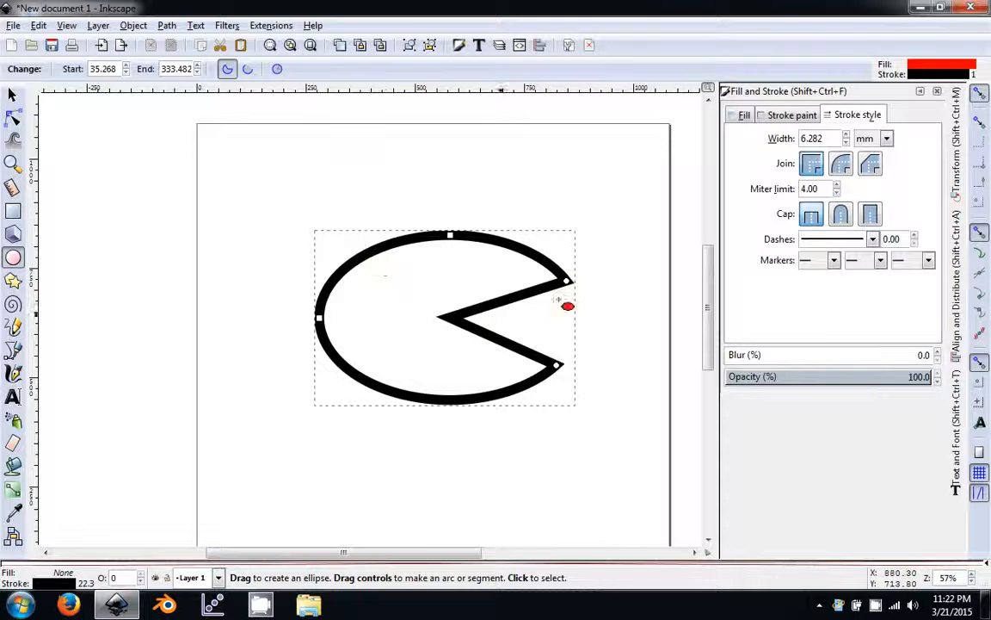
Step: Reduce the pie segment's stroke width to 1.082 mm
left_click(846, 143)
left_click(846, 143)
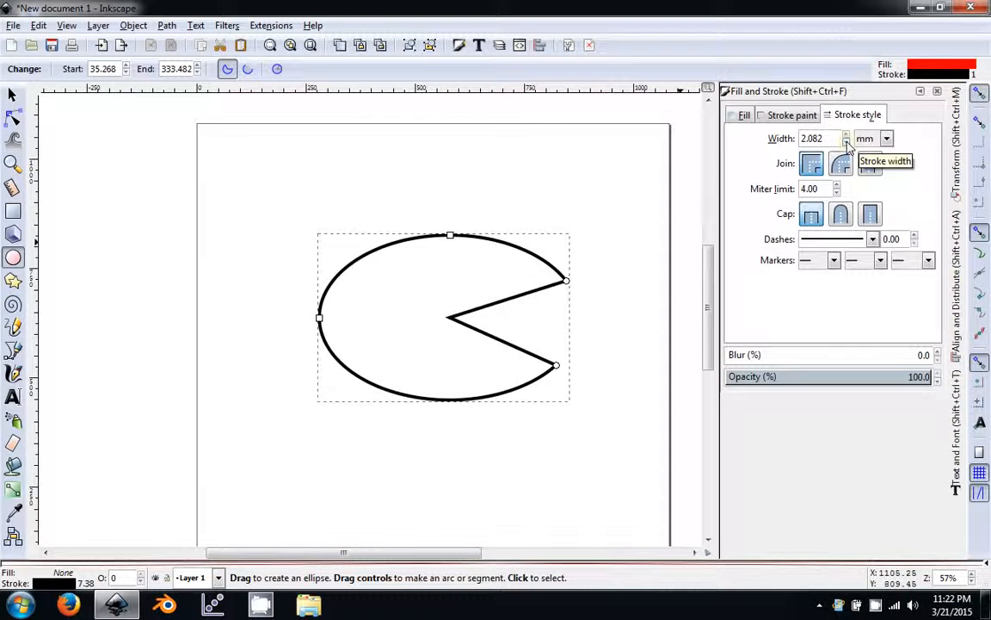
left_click(847, 143)
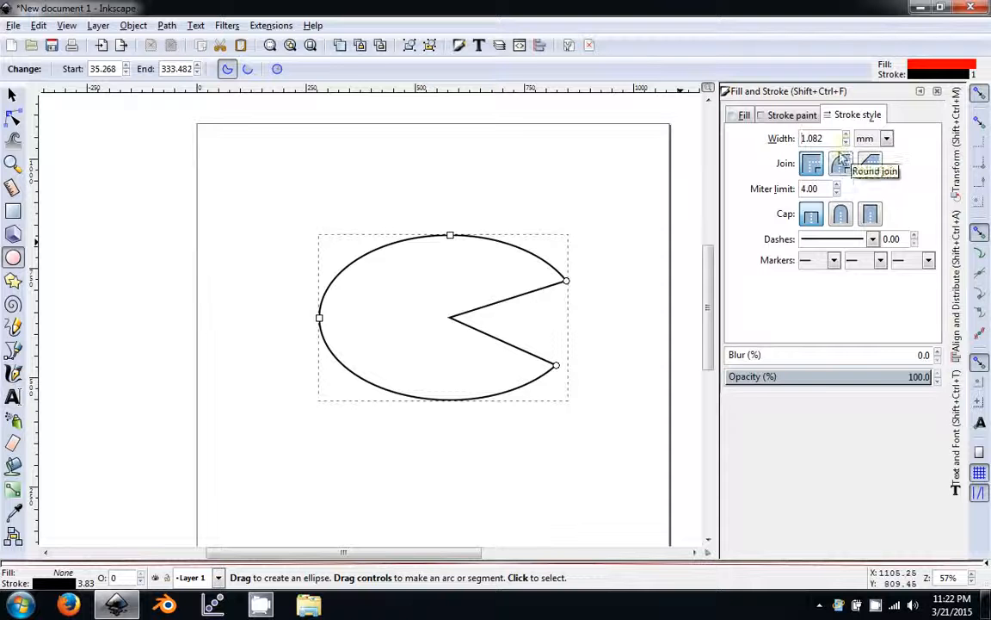
Step: Try another join style on the pie segment's stroke, and restore the miter join
left_click(12, 95)
left_click(469, 351)
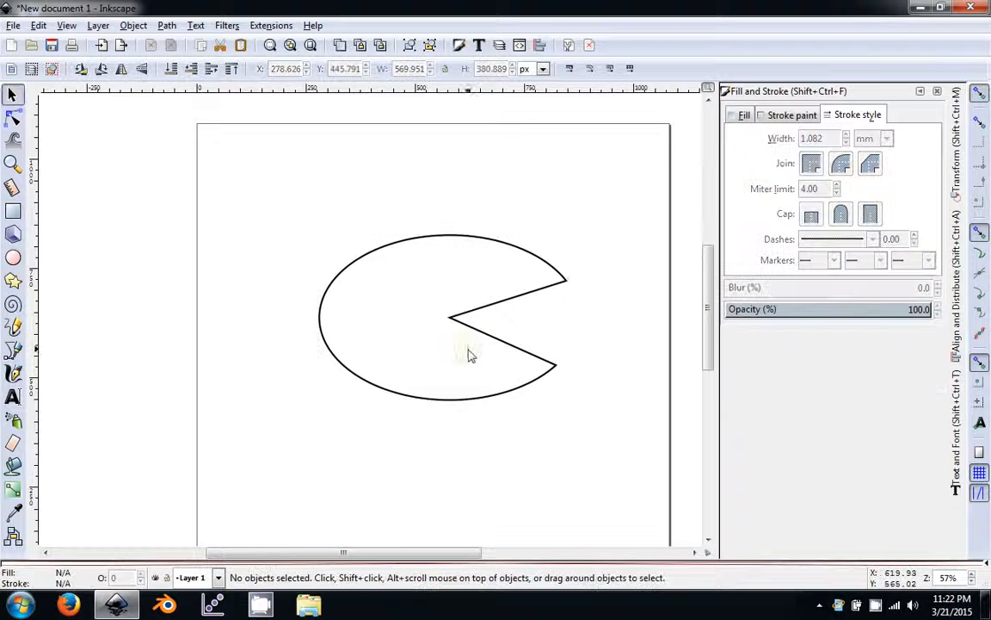
left_click(487, 334)
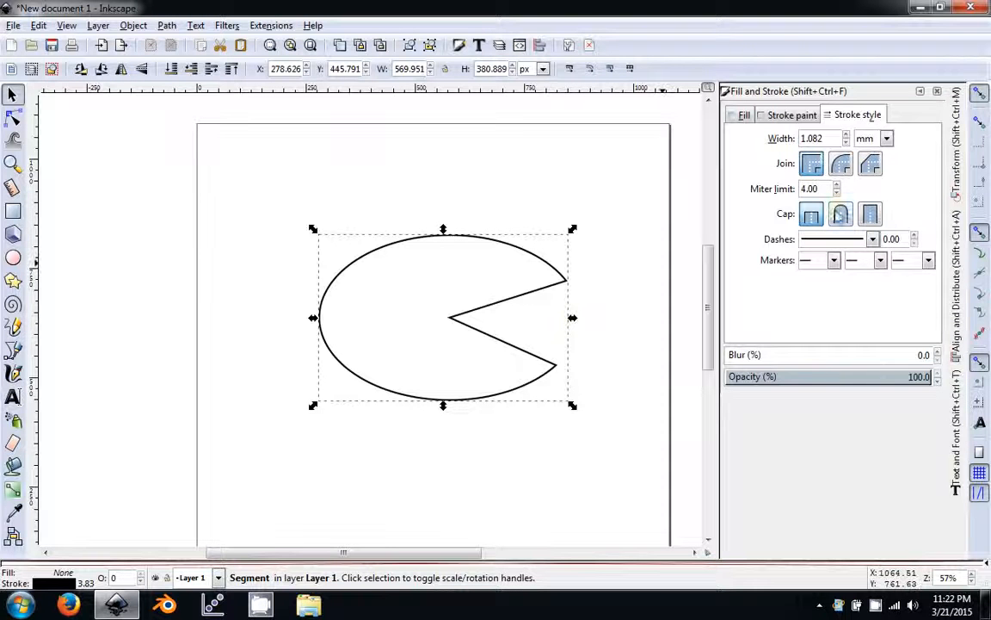
left_click(849, 173)
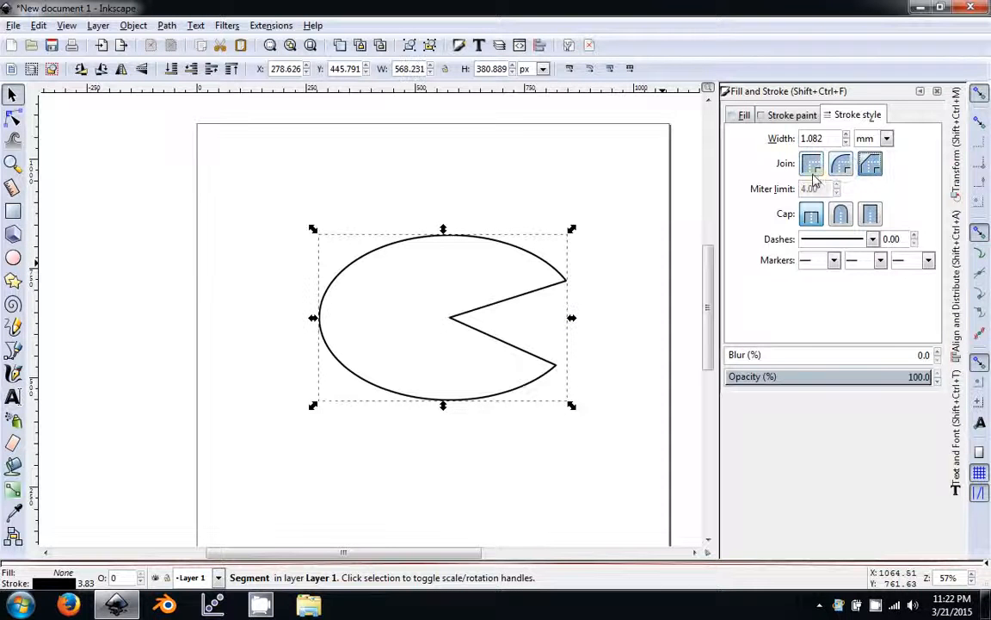
left_click(812, 168)
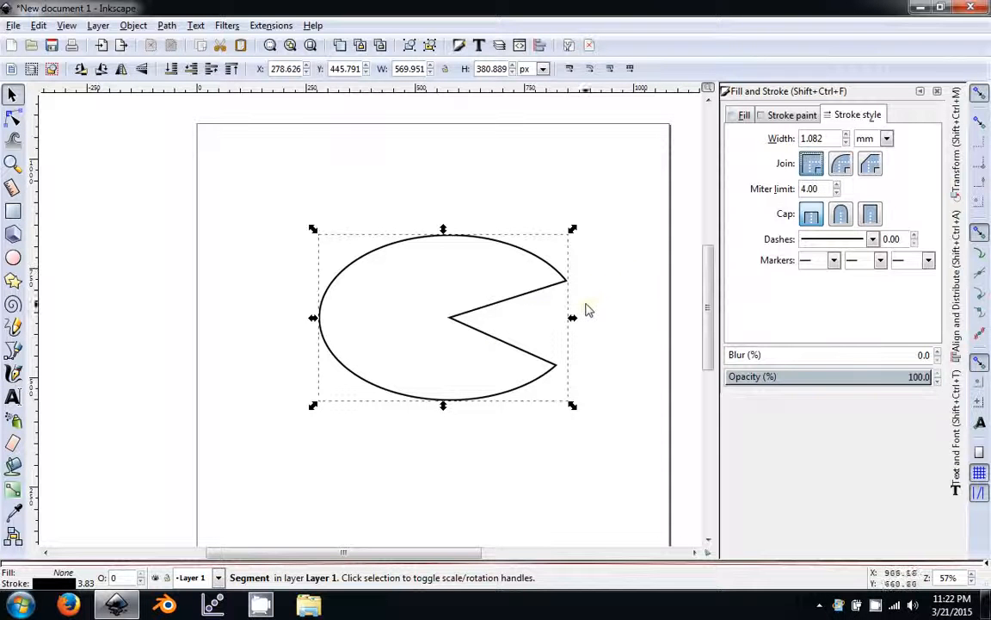
Step: Delete the pie segment from the page
left_click(743, 116)
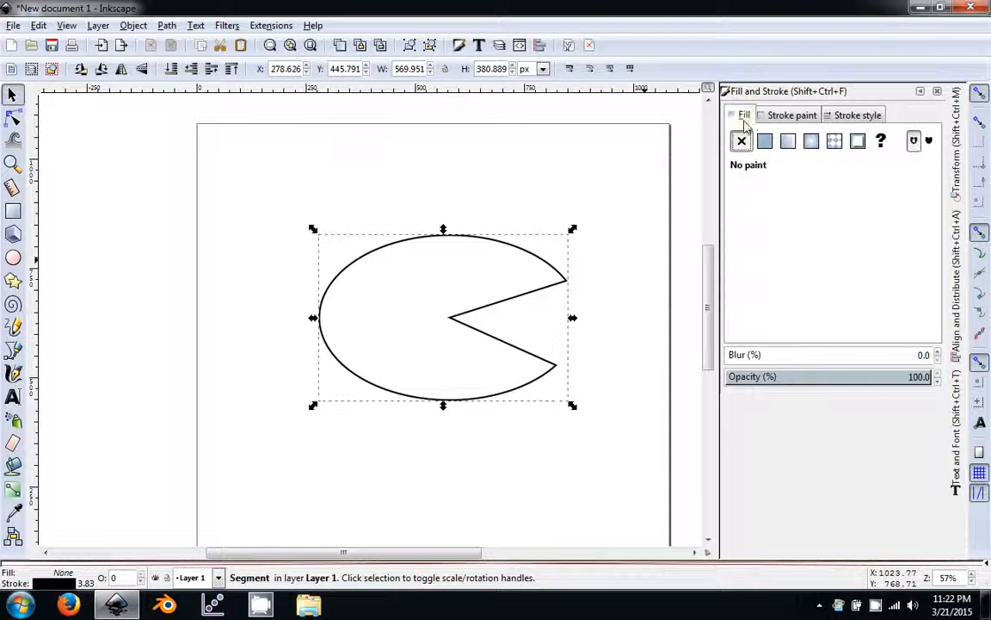
key("Delete")
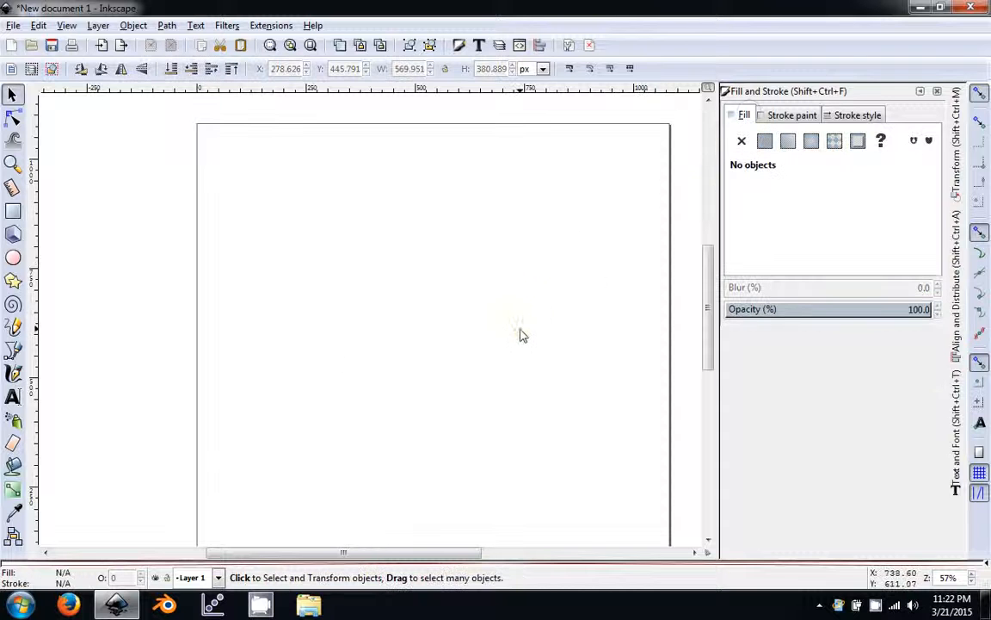
left_click_drag(520, 329, 498, 311)
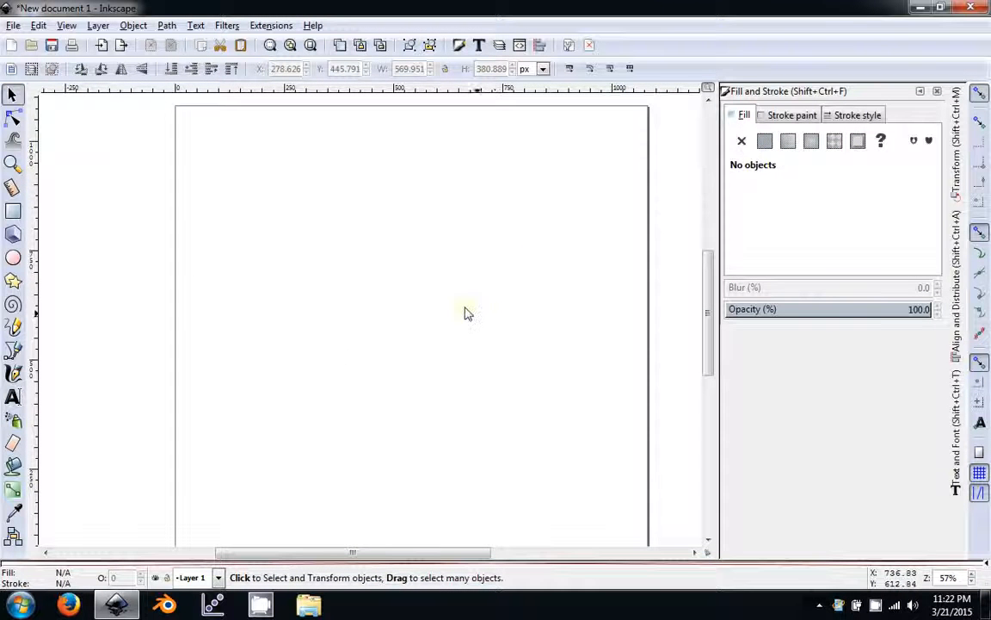
scroll(437, 324, "down", 2)
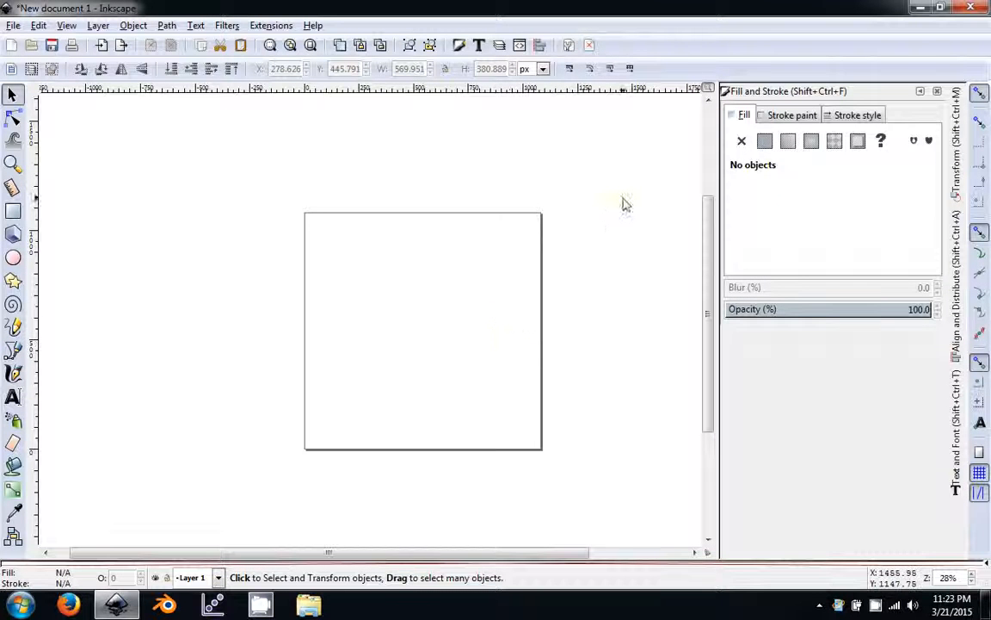
Step: Open Material Color Palette.pdf from the XEROCRAFT STUFF folder in Desktop Items to view its RGB values, and return to Inkscape
left_click(918, 9)
double_click(47, 144)
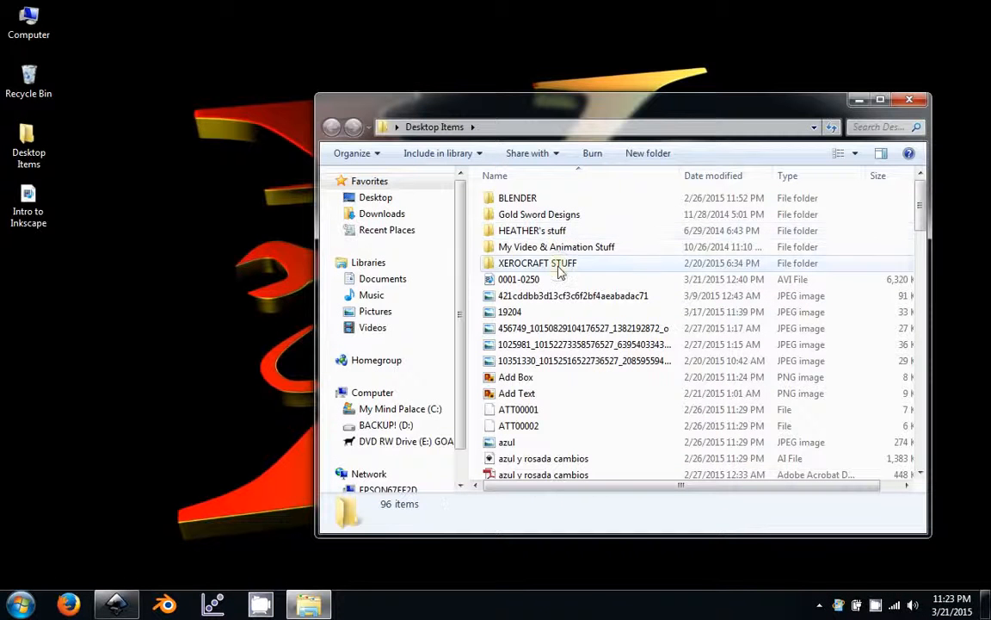
double_click(561, 264)
double_click(548, 410)
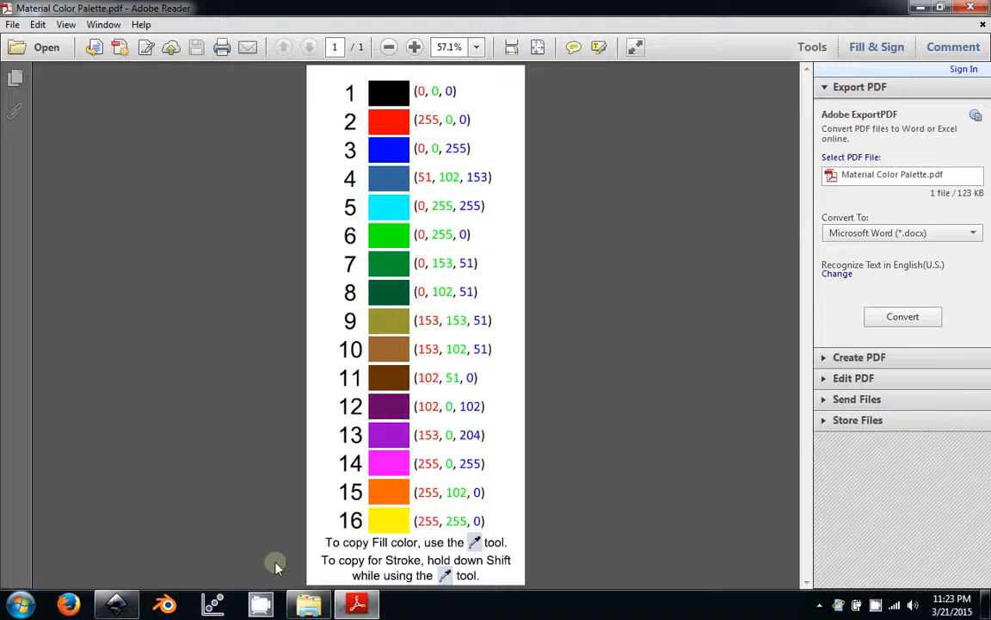
left_click(117, 607)
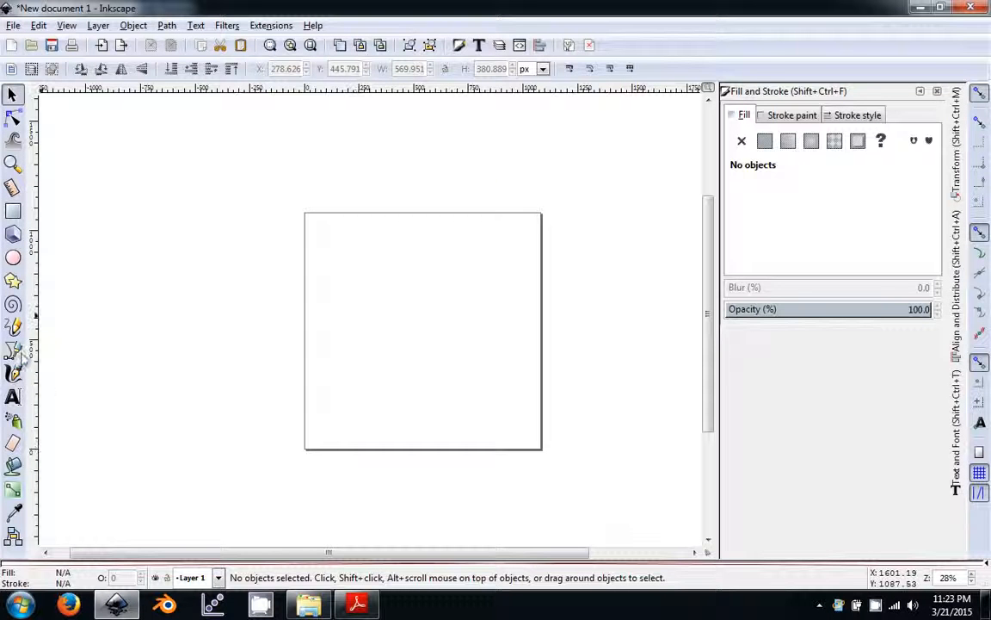
Step: Add a flowed text with a person's first name and enlarge it to about 582 by 169 px
left_click(13, 396)
left_click_drag(350, 291, 496, 330)
type("David")
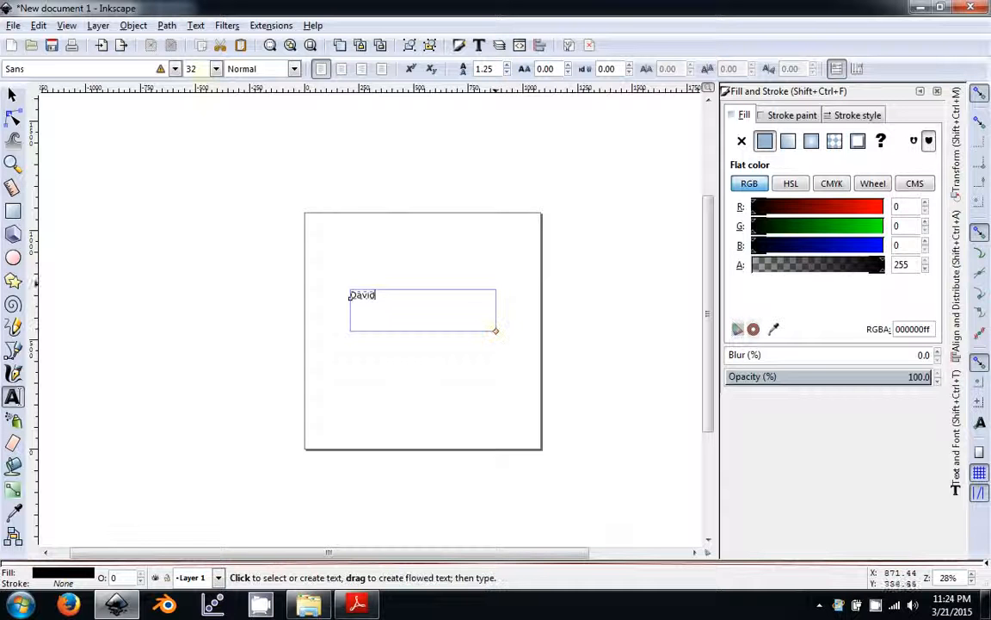
left_click(12, 94)
scroll(363, 316, "up", 2)
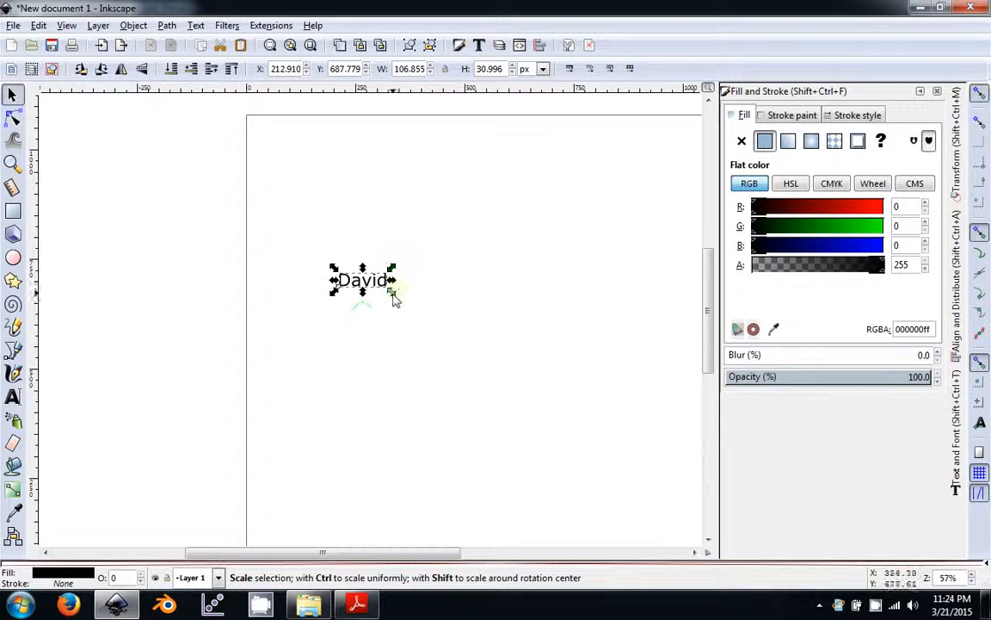
left_click_drag(394, 297, 498, 386)
left_click_drag(487, 312, 538, 340)
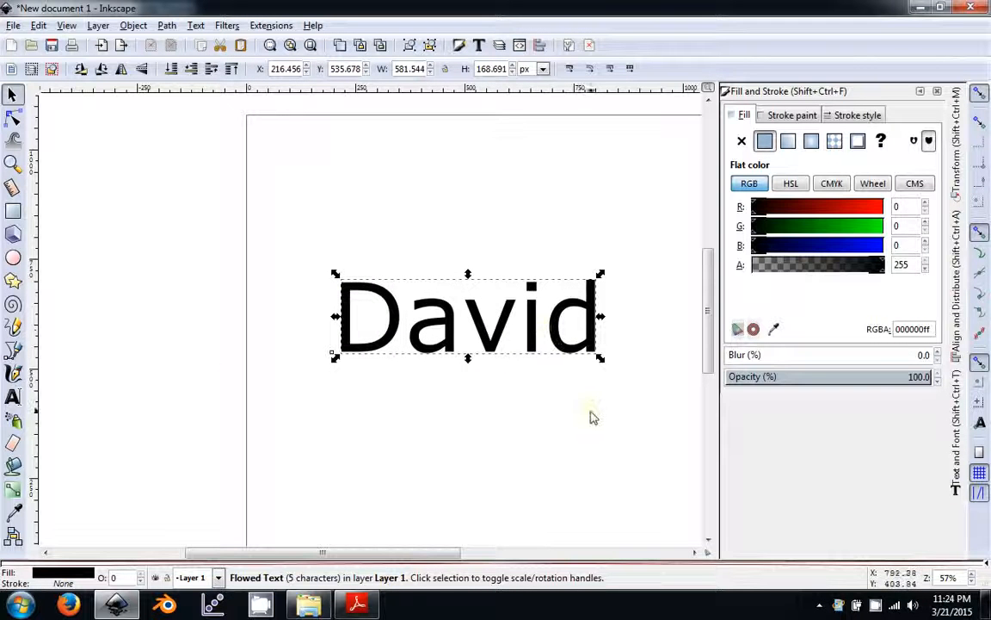
Step: Draw a rounded rectangle about 747 by 275 px around the text and remove its fill
left_click(13, 212)
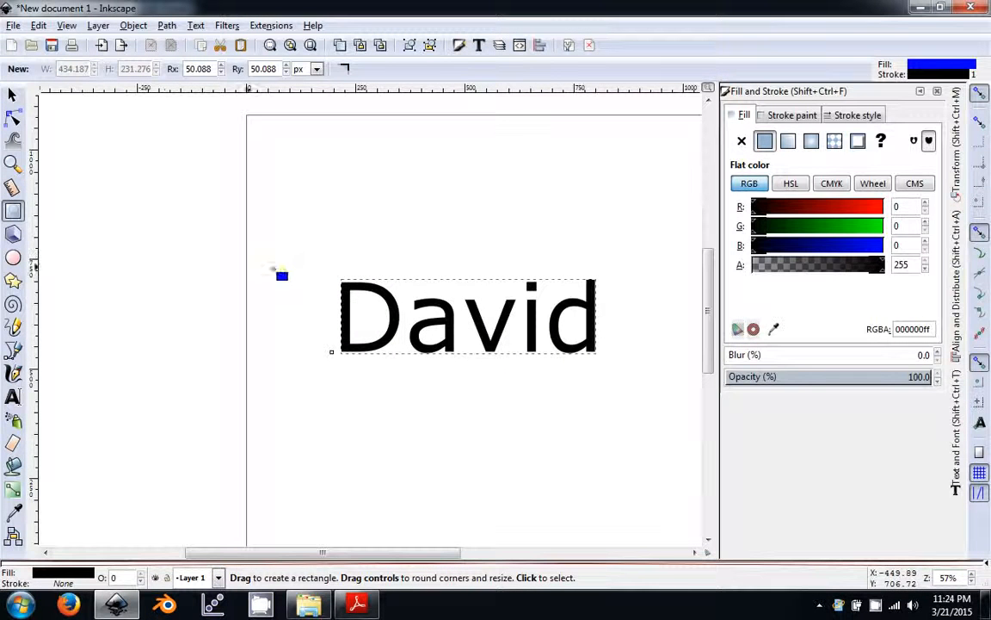
left_click_drag(305, 262, 634, 382)
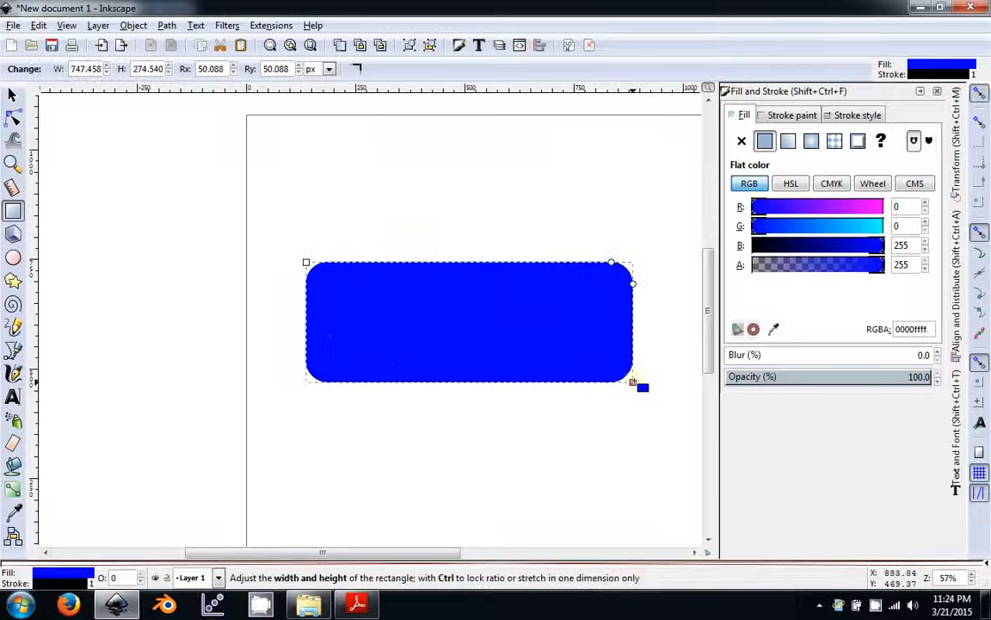
left_click(742, 142)
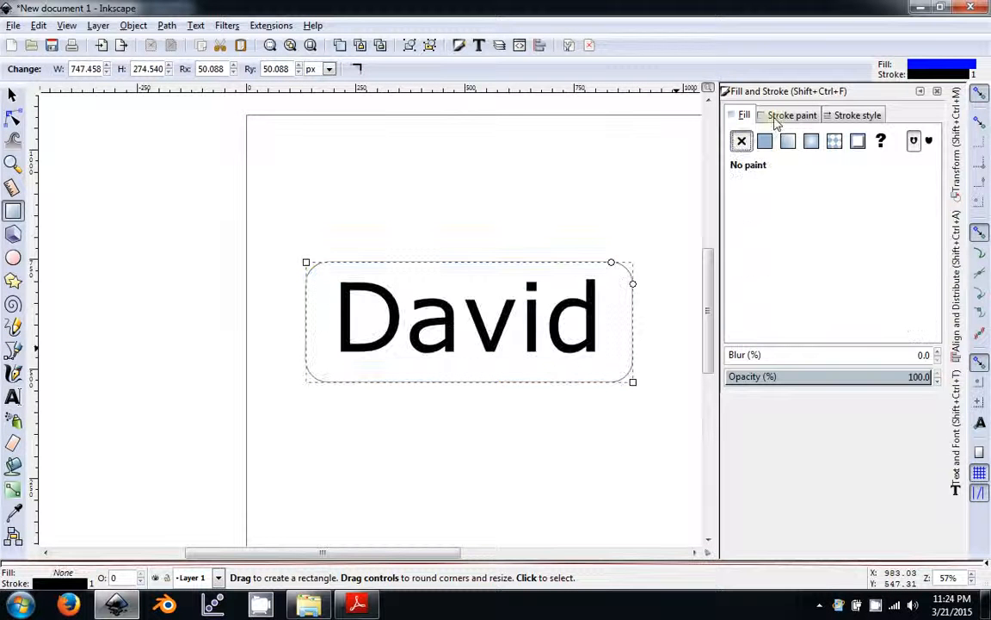
Step: Set the rectangle's stroke paint to pure red, RGB 255, 0, 0, with alpha 255, following the material color palette
left_click(778, 117)
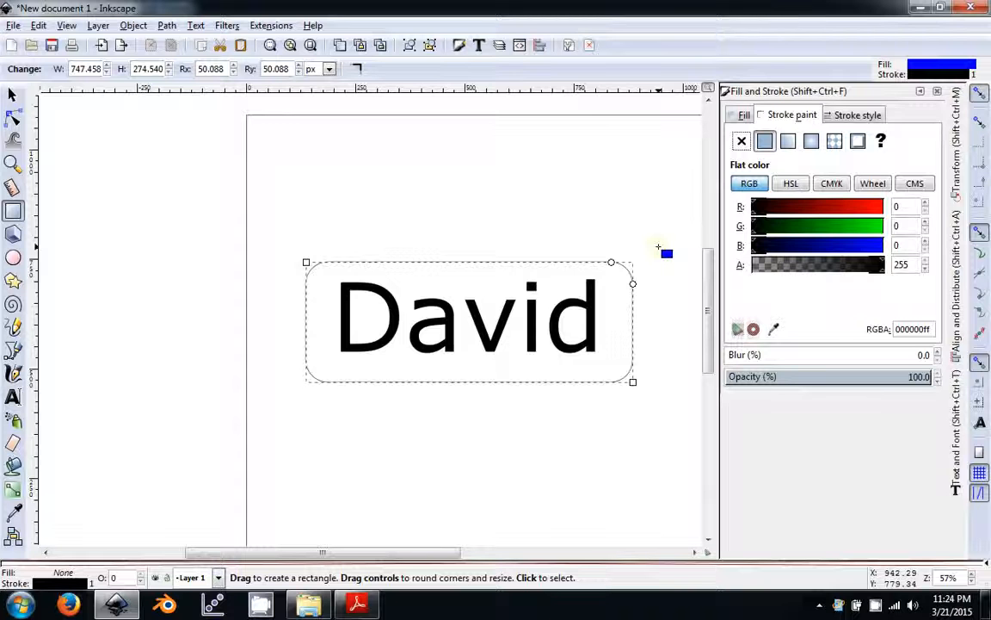
left_click_drag(643, 333, 553, 339)
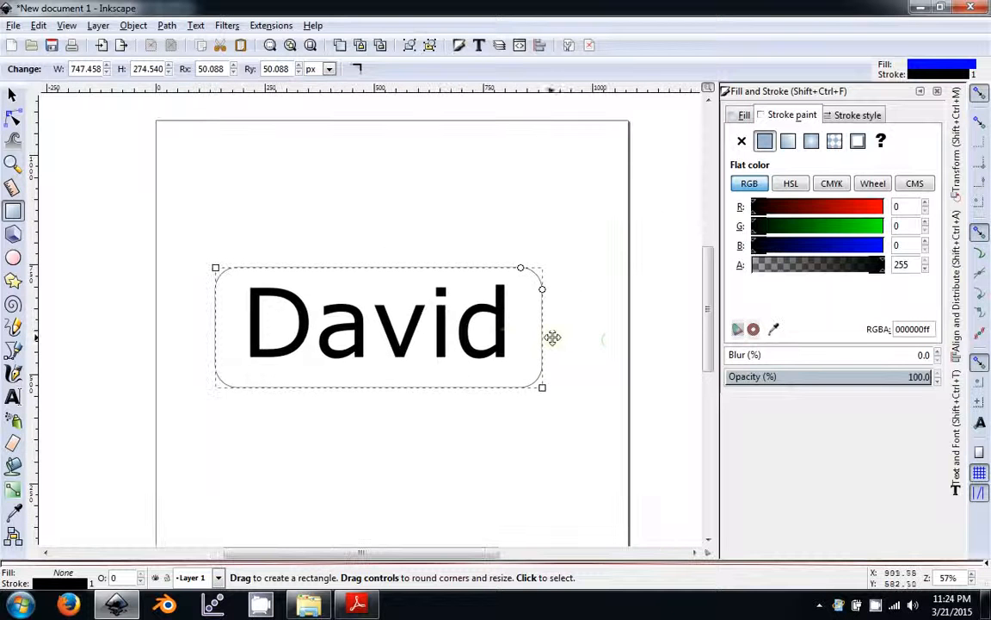
left_click(357, 604)
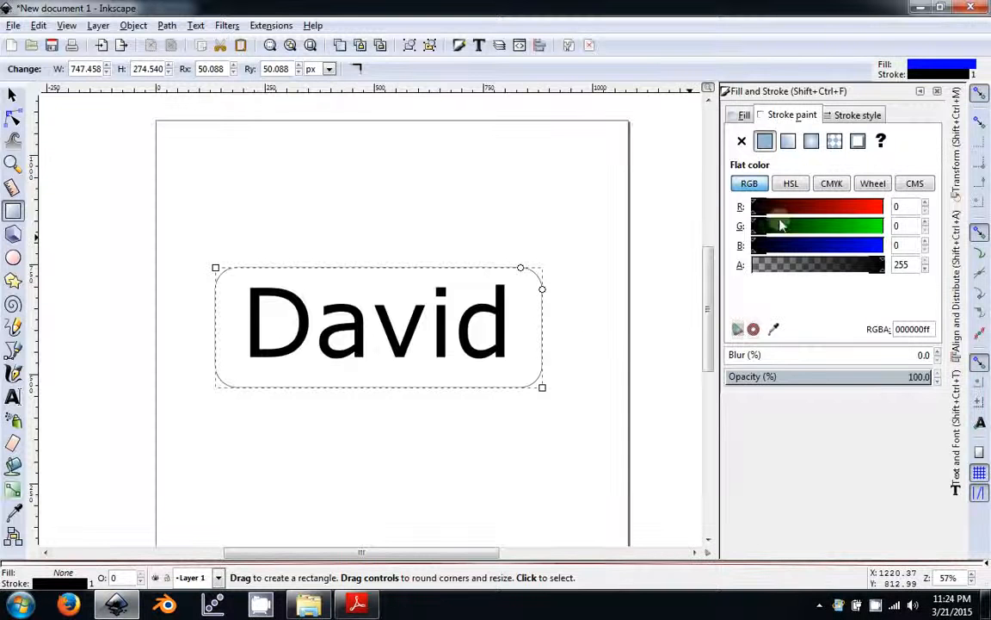
left_click_drag(764, 206, 900, 216)
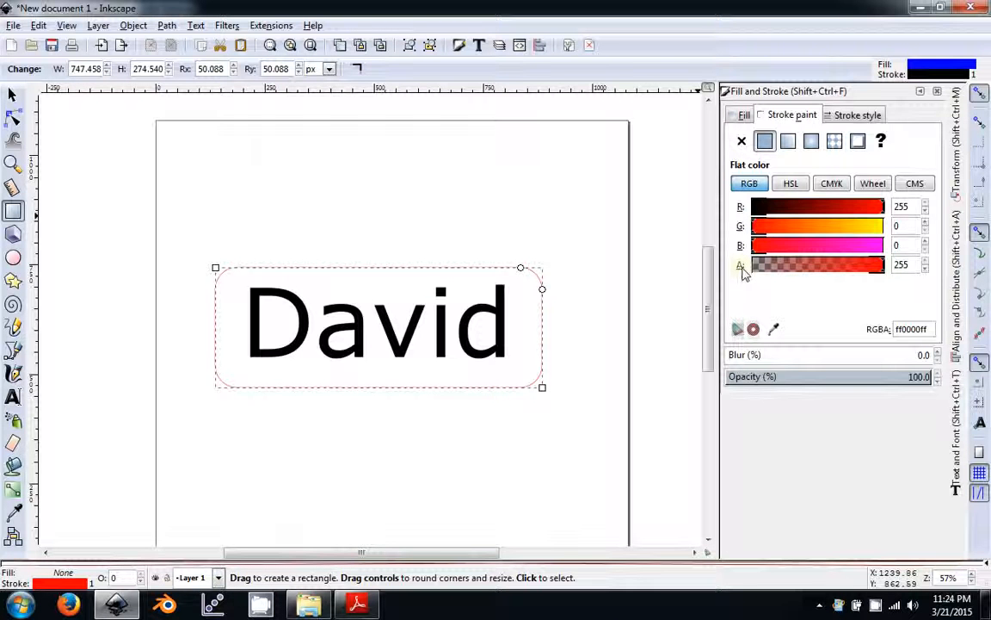
left_click_drag(745, 268, 907, 281)
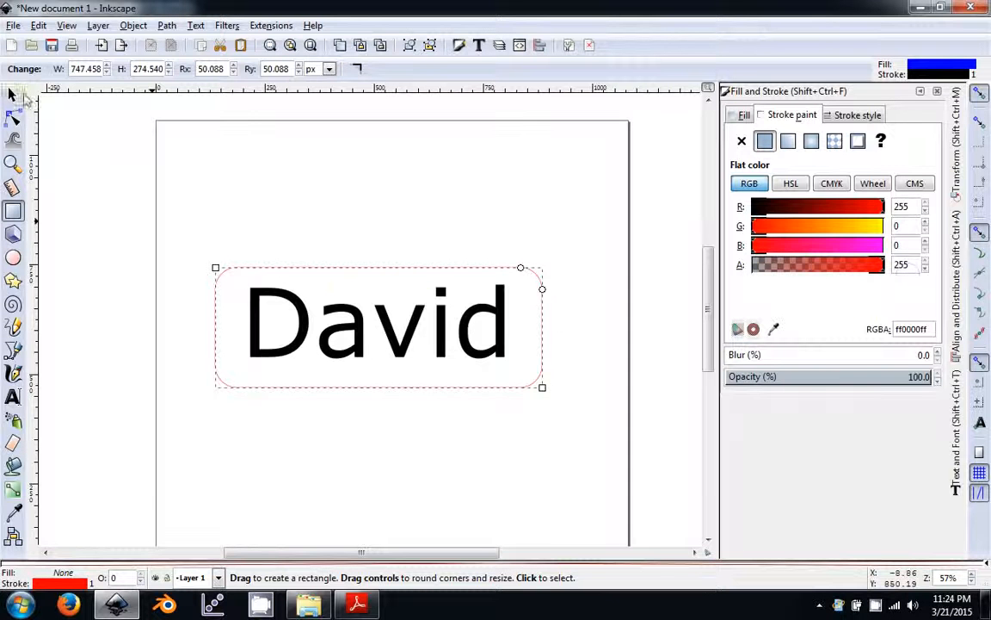
Step: Check the text's flat black fill and keep its alpha at 255
left_click(13, 94)
left_click(330, 284)
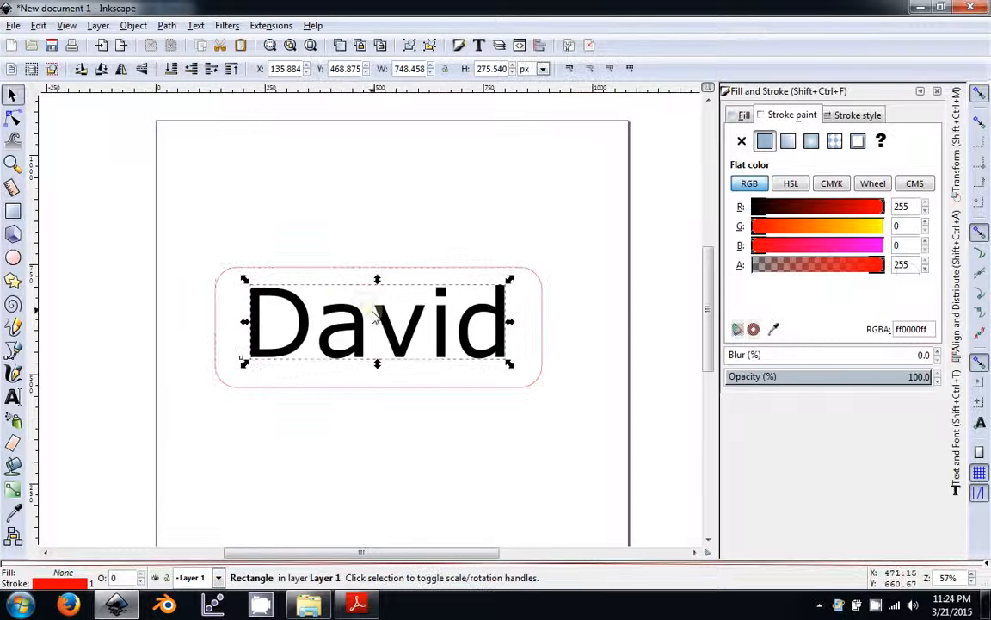
left_click(743, 118)
left_click_drag(869, 263, 903, 288)
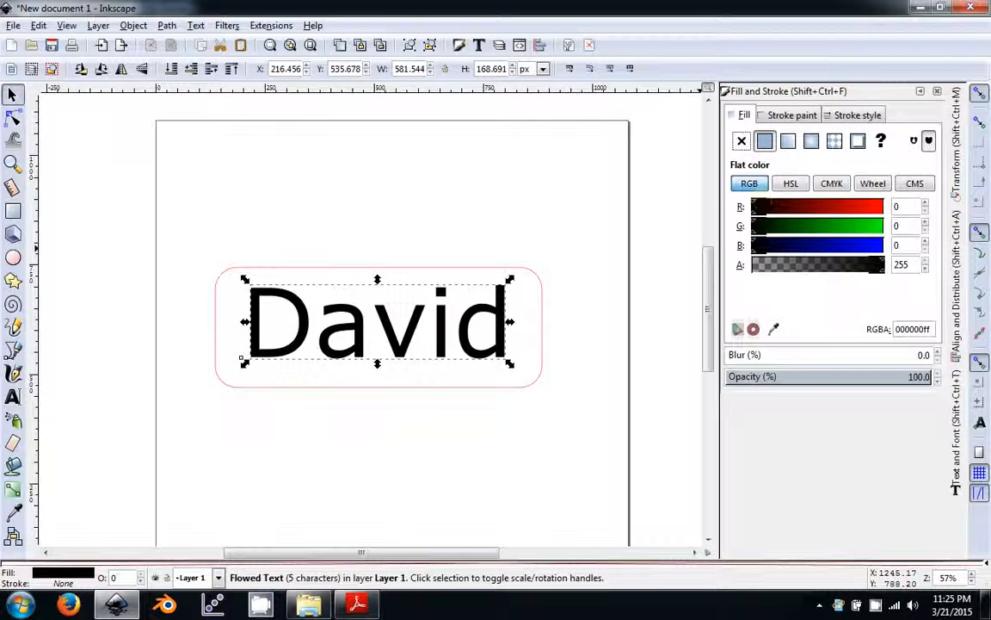
Step: Try a lower opacity on the red rectangle, and restore it to 100%
left_click(542, 326)
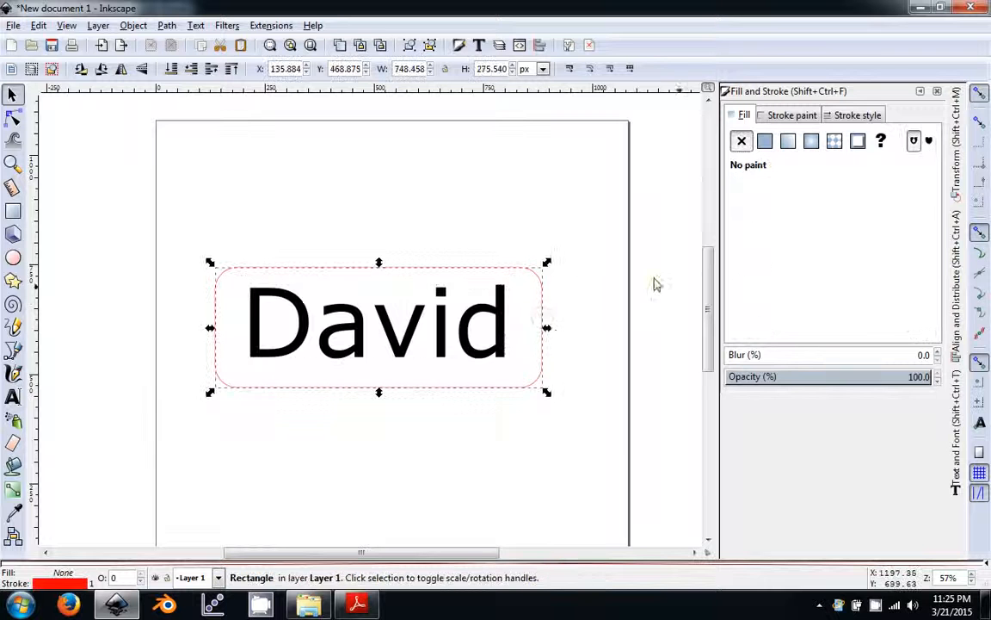
left_click(792, 114)
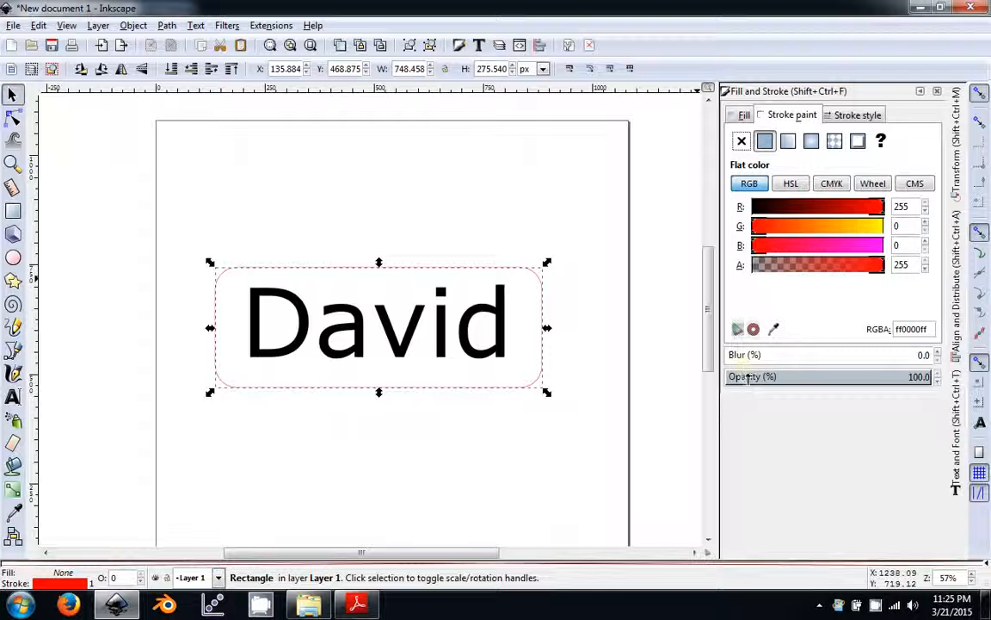
left_click_drag(873, 379, 758, 377)
left_click_drag(924, 397, 989, 390)
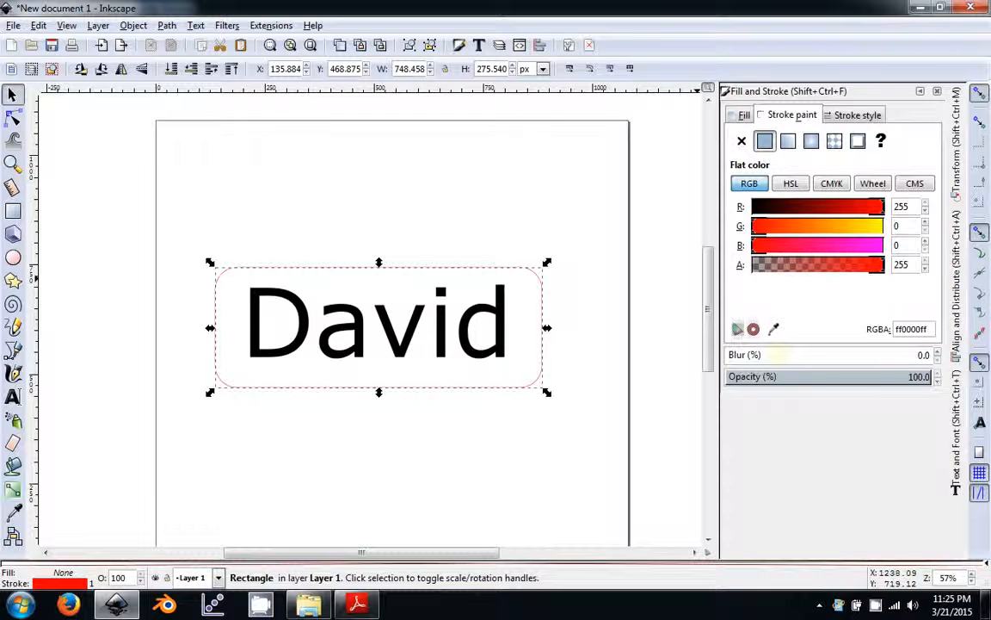
Step: Try a 4.1% blur on the text, and undo it
left_click(473, 341)
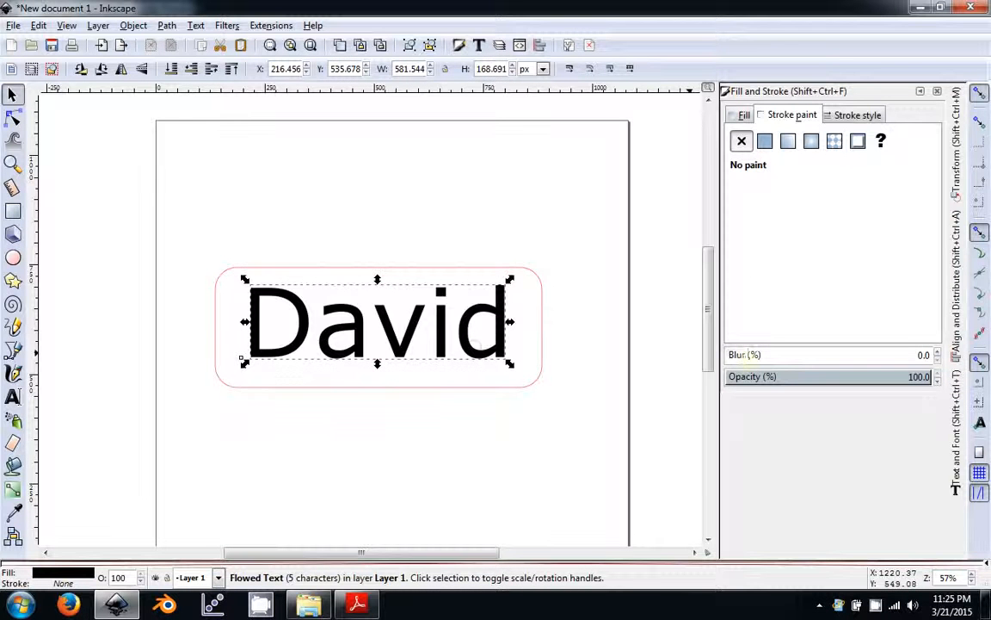
left_click_drag(746, 356, 733, 358)
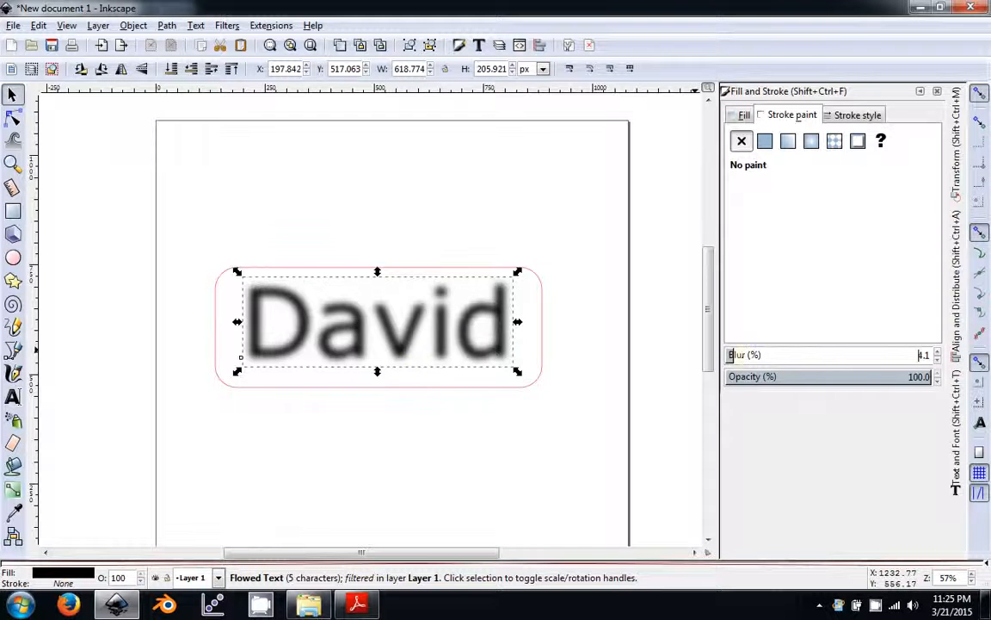
key("ctrl+z")
Step: Try a 0.1% blur on the red rectangle, inspecting its corner edge up close, and reset the blur to 0.0%
left_click(538, 365)
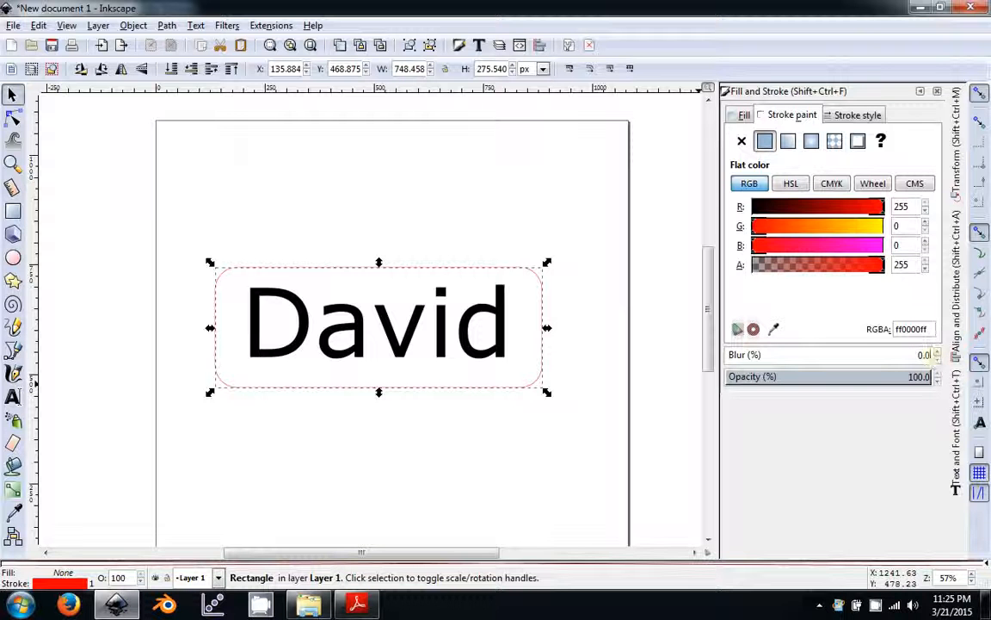
left_click(938, 351)
left_click(608, 482)
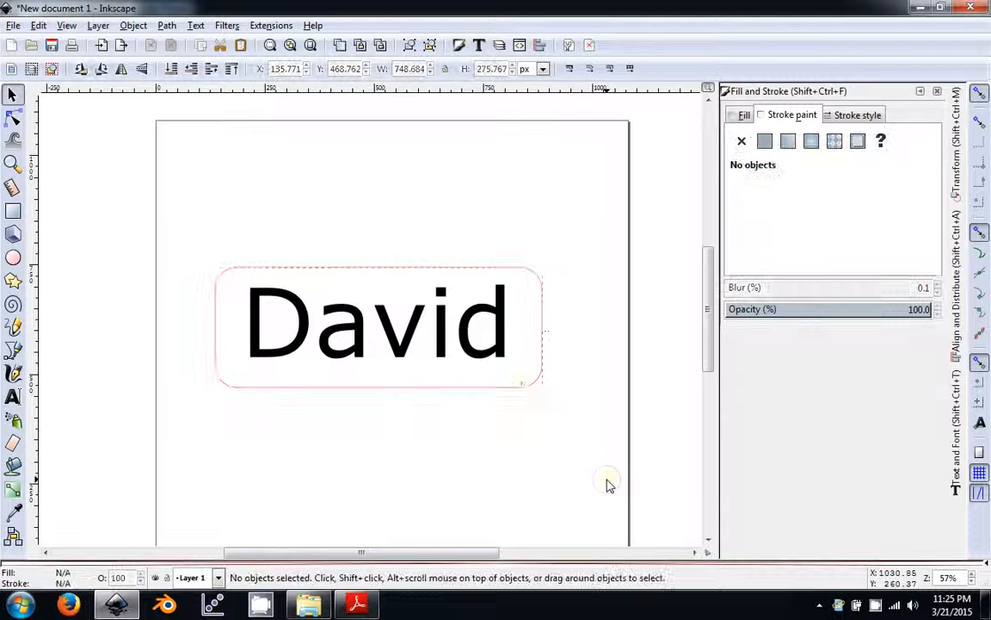
left_click(523, 388)
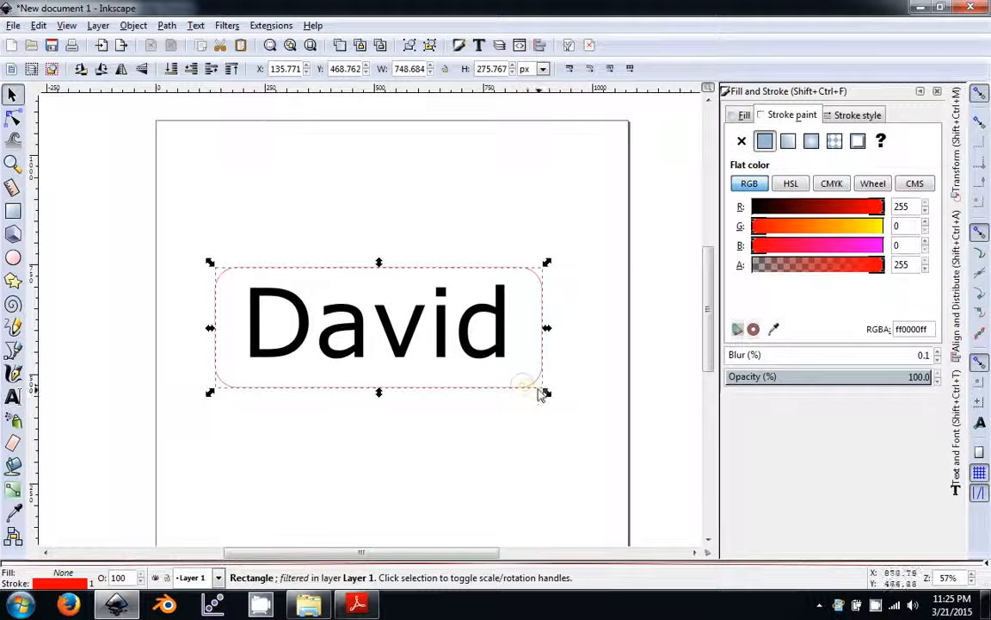
scroll(531, 392, "up", 6, "ctrl")
scroll(533, 400, "up", 7, "ctrl")
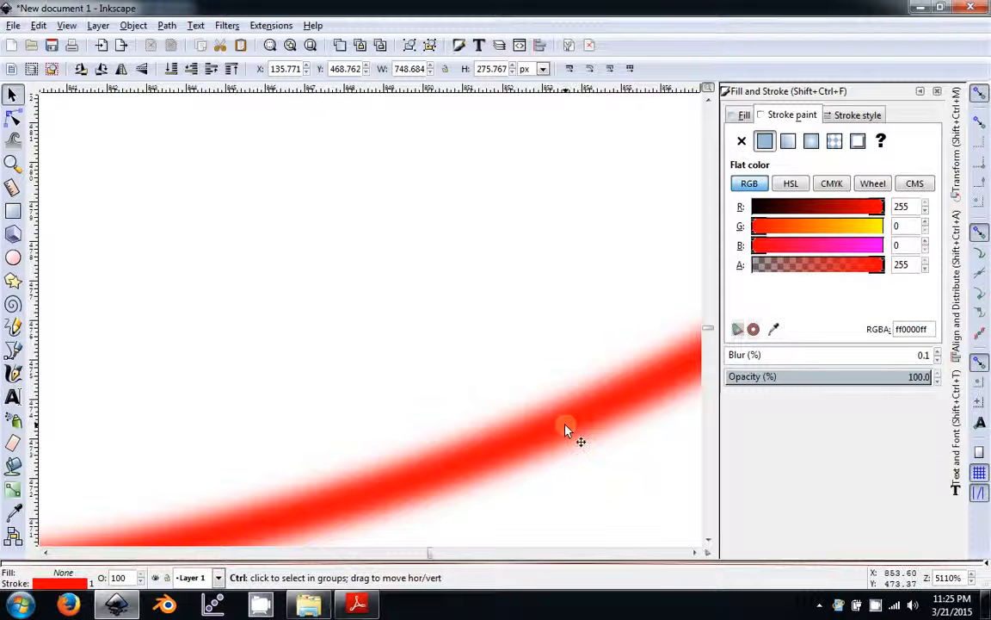
scroll(568, 432, "down", 2, "ctrl")
scroll(568, 432, "down", 5, "ctrl")
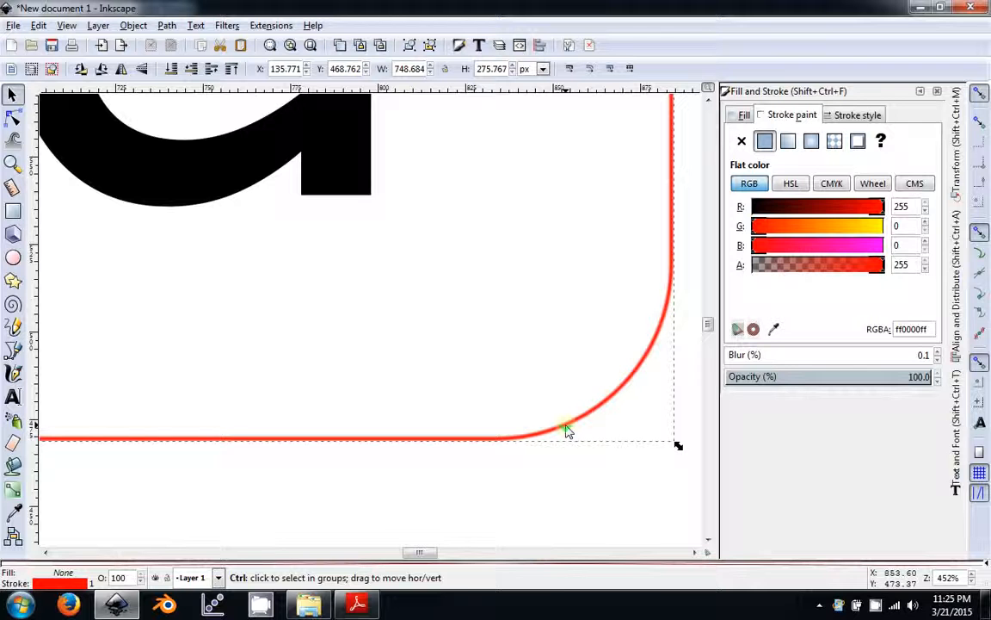
left_click(938, 360)
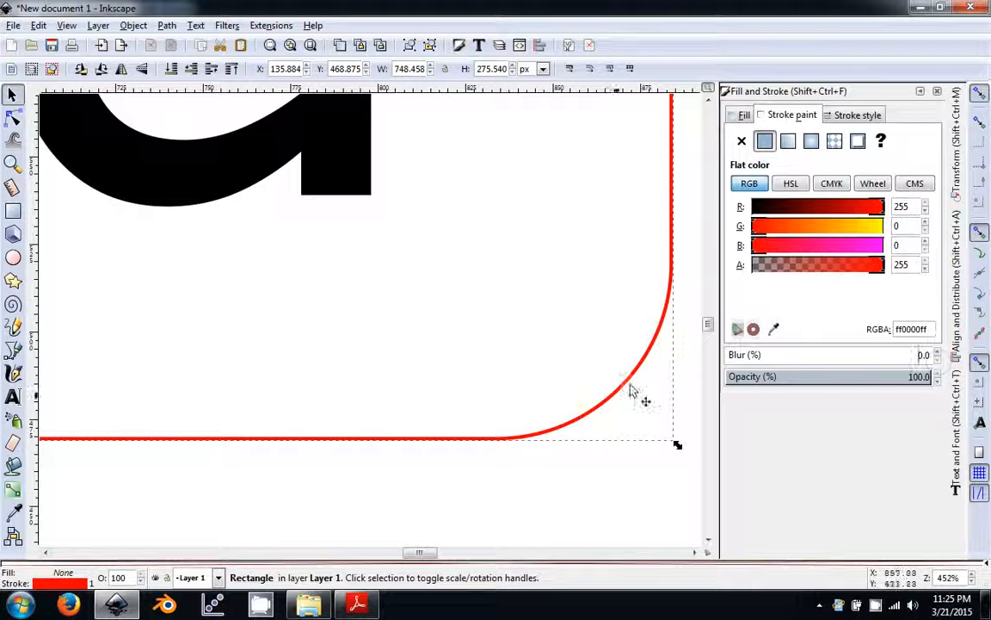
Step: Switch the red rectangle's stroke width unit to px and set the width to 0.1 px
scroll(619, 362, "down", 4, "ctrl")
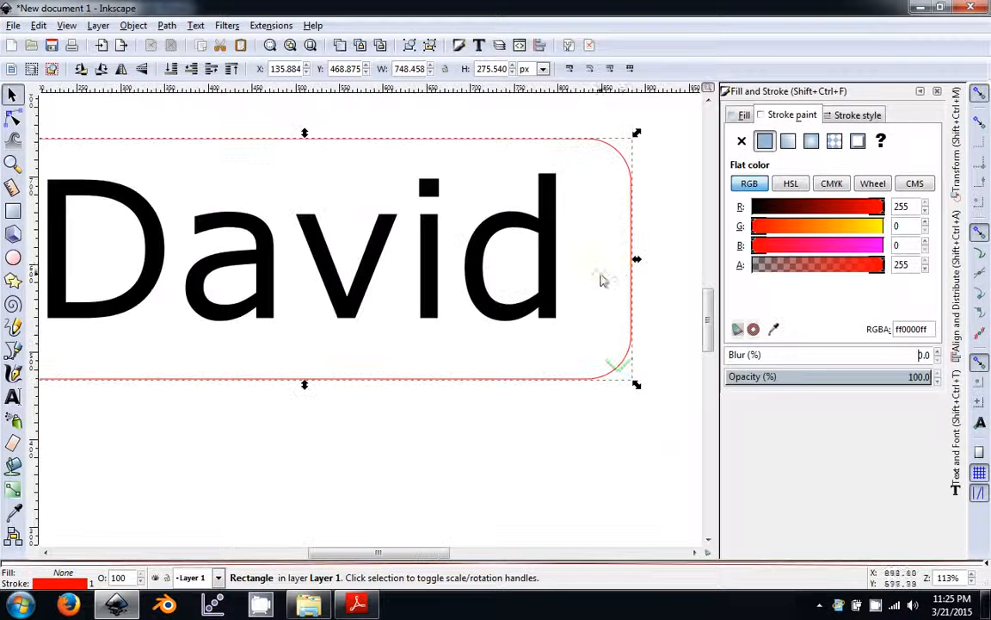
left_click_drag(601, 273, 615, 325)
left_click(853, 116)
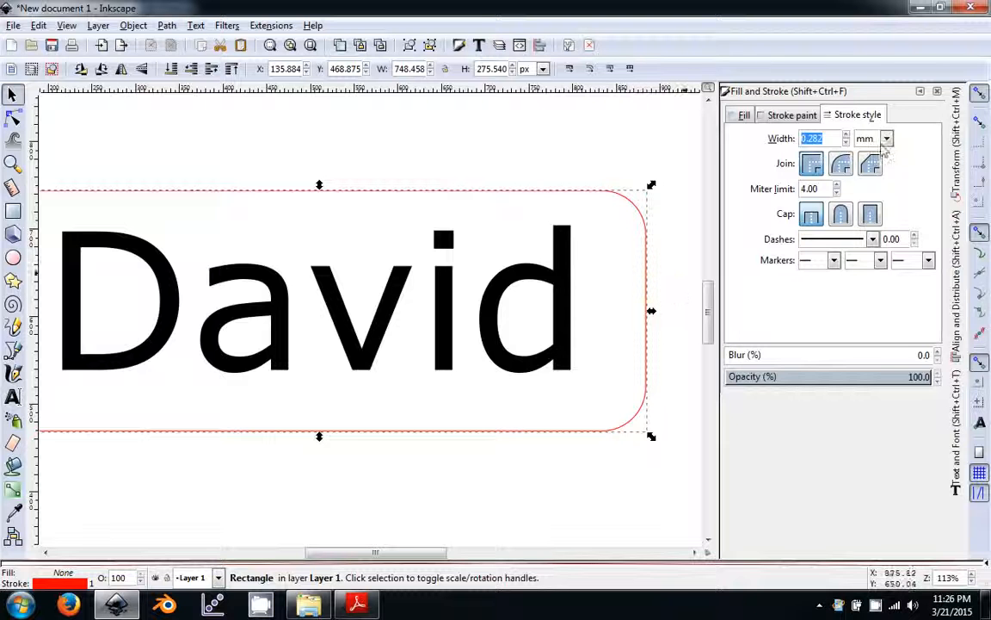
left_click(887, 139)
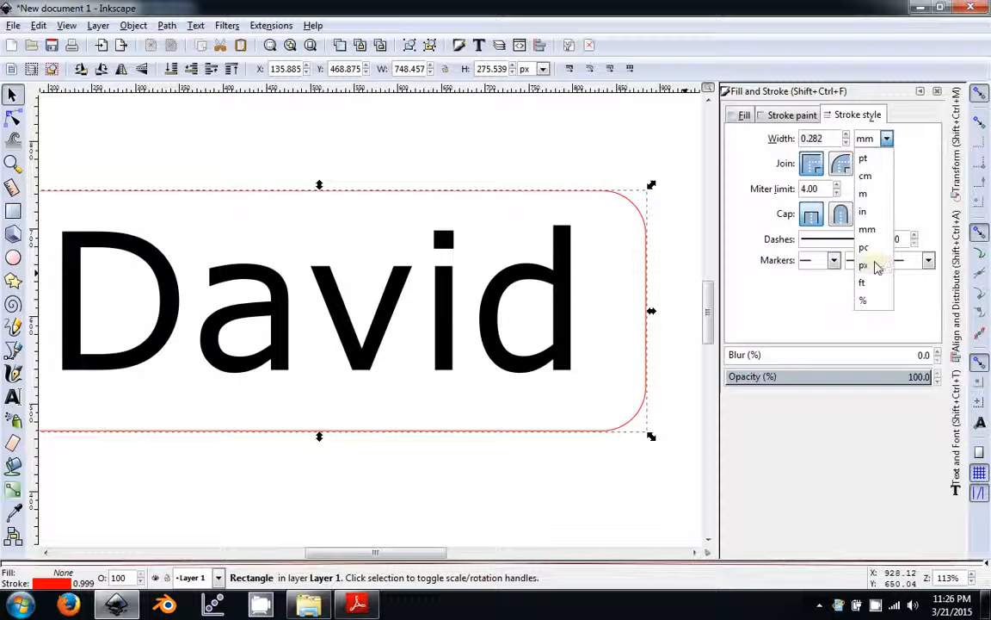
left_click(865, 265)
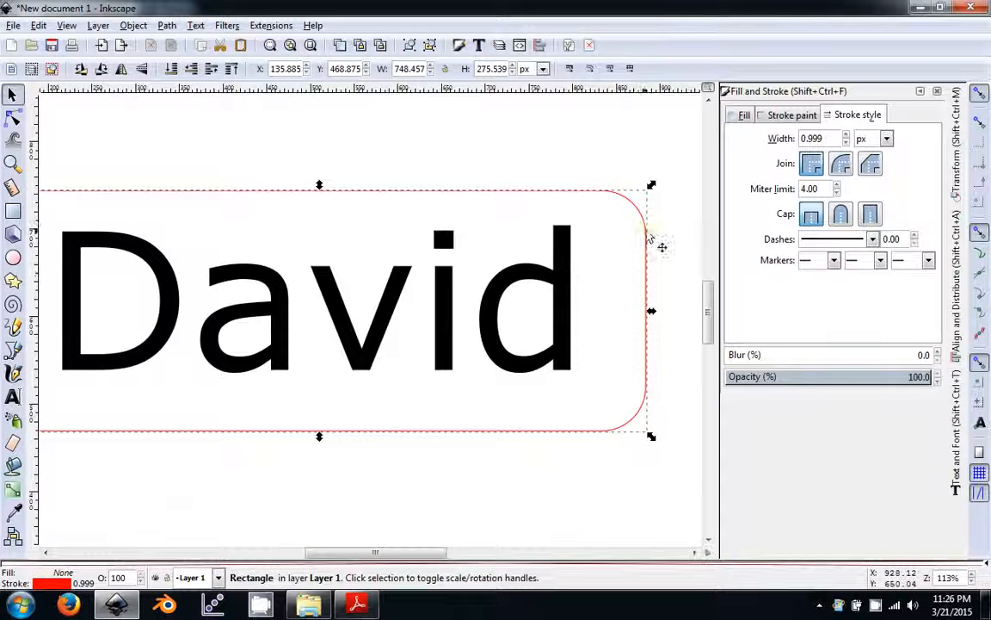
left_click_drag(575, 258, 593, 273)
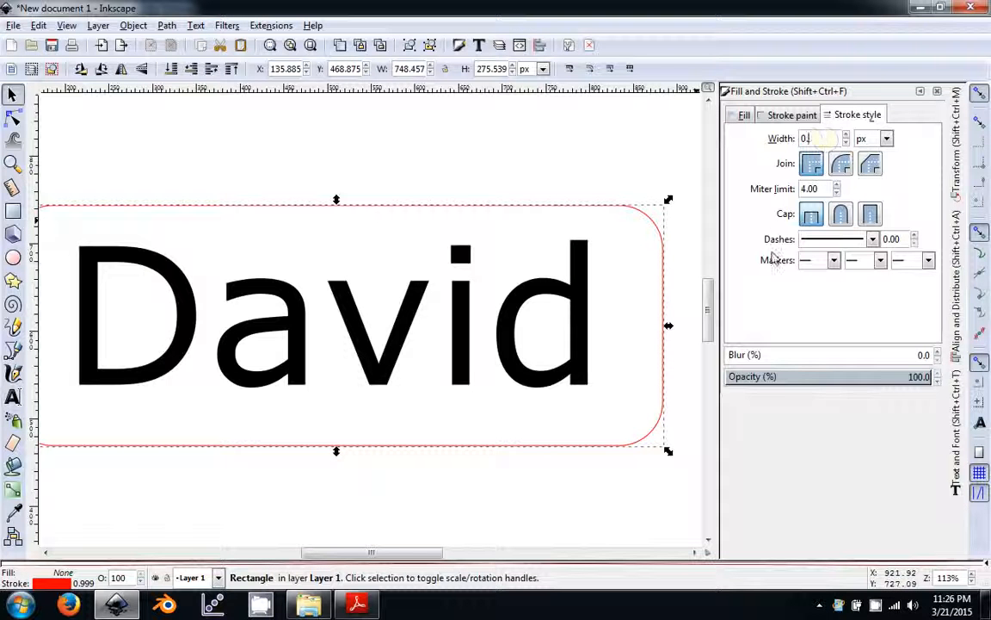
type("1")
key("Return")
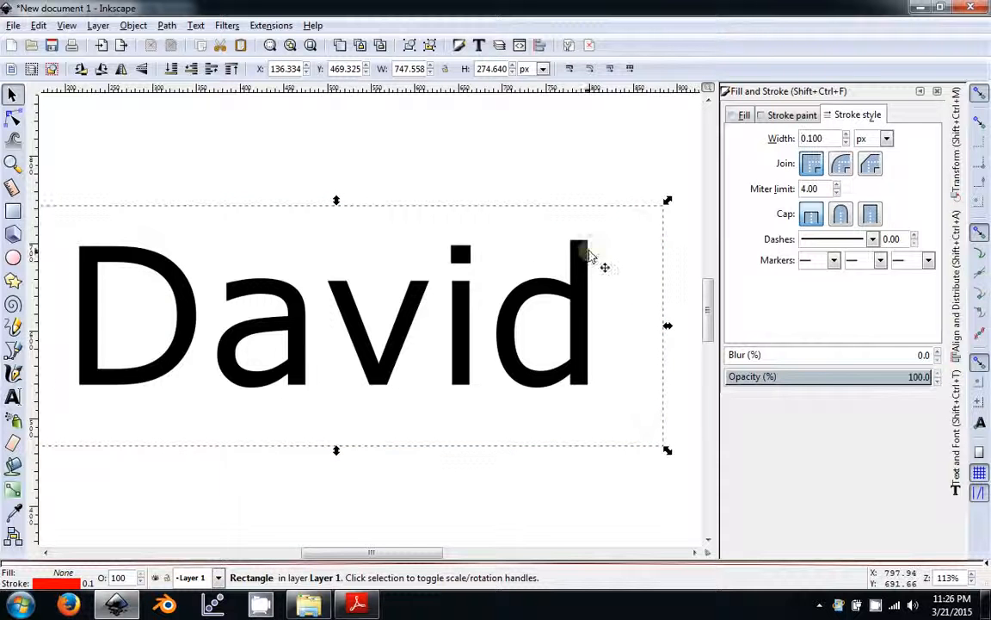
Step: Examine how the rectangle's thin red outline displays at several zoom levels, with the rectangle selected and deselected
left_click(587, 250)
left_click(634, 206)
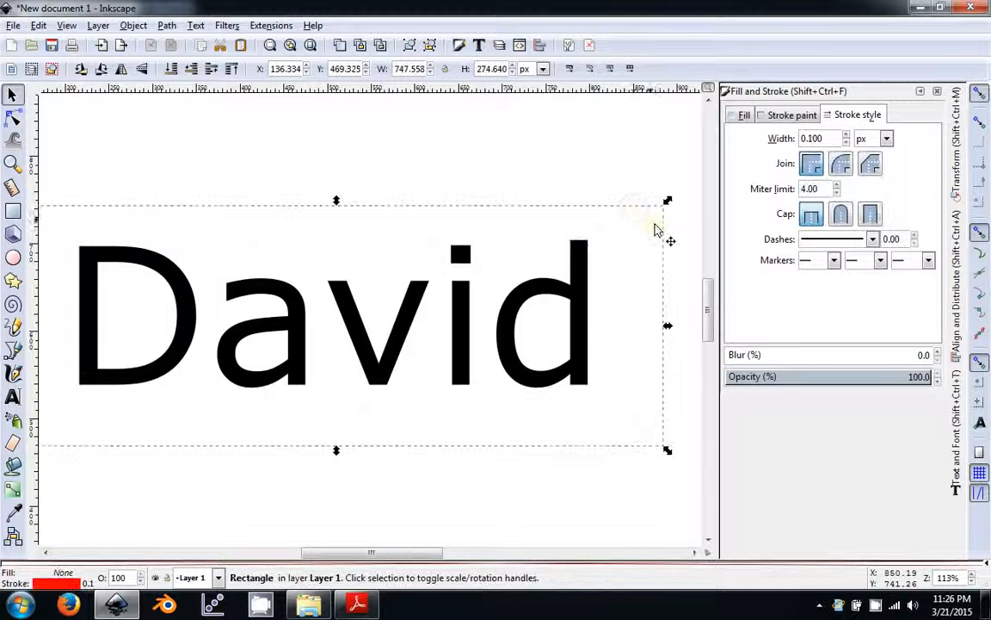
scroll(636, 259, "down", 2, "ctrl")
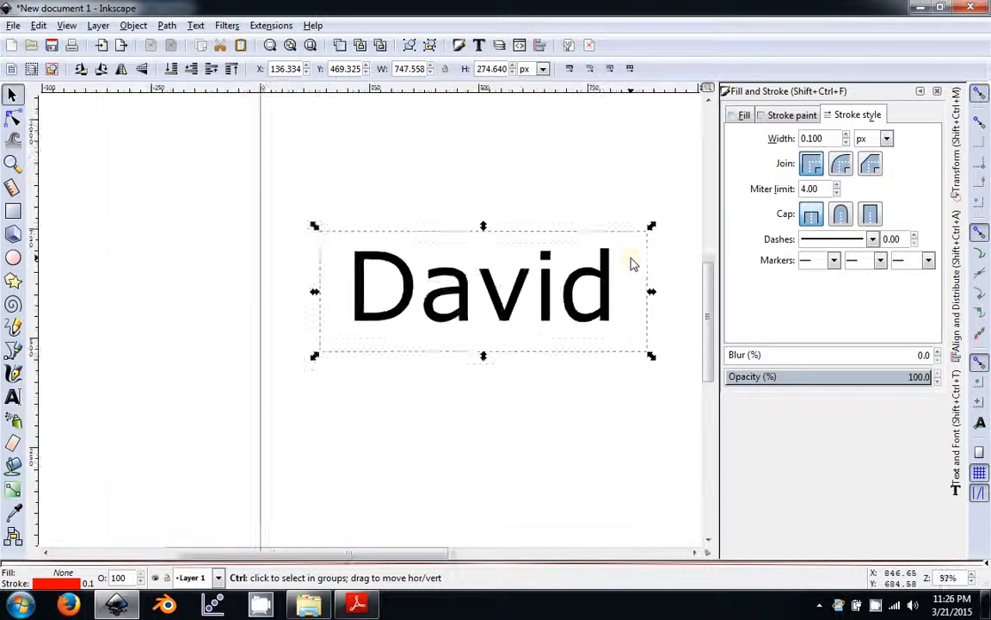
scroll(632, 402, "down", 1, "ctrl")
left_click(634, 403)
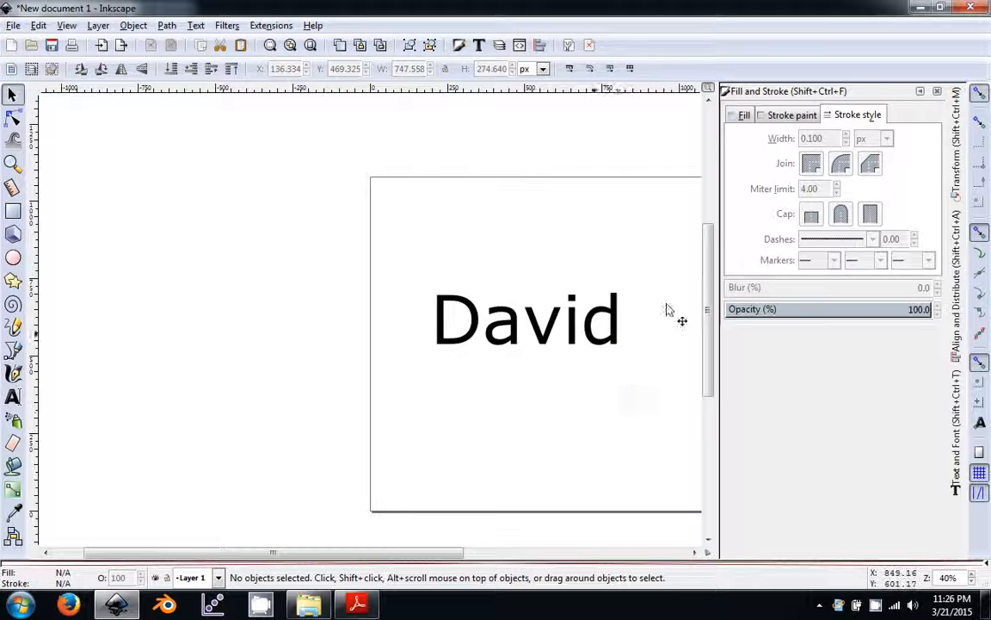
scroll(593, 398, "up", 1)
left_click_drag(593, 399, 459, 378)
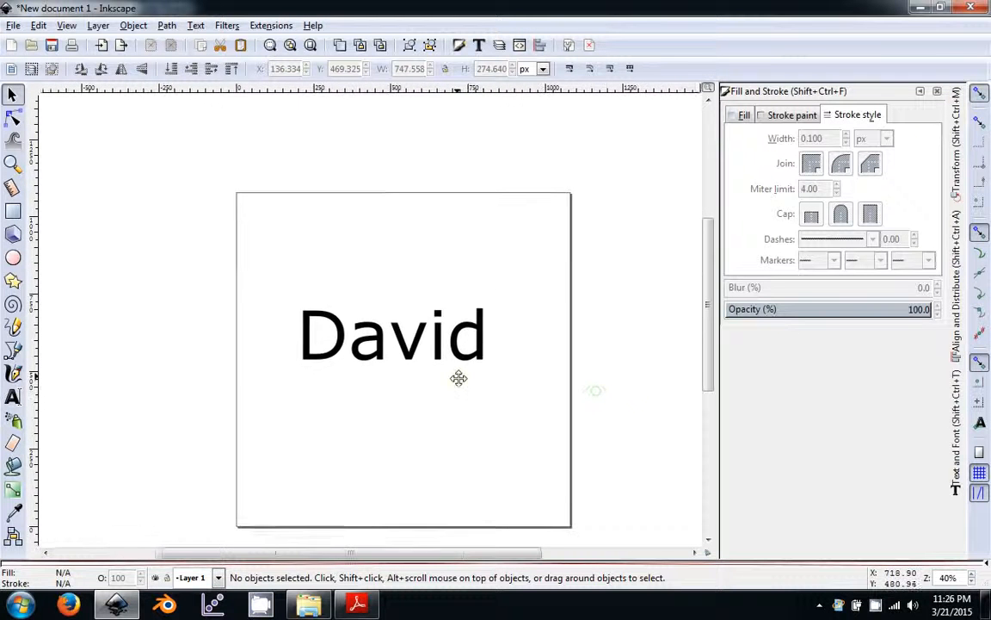
scroll(460, 377, "down", 2)
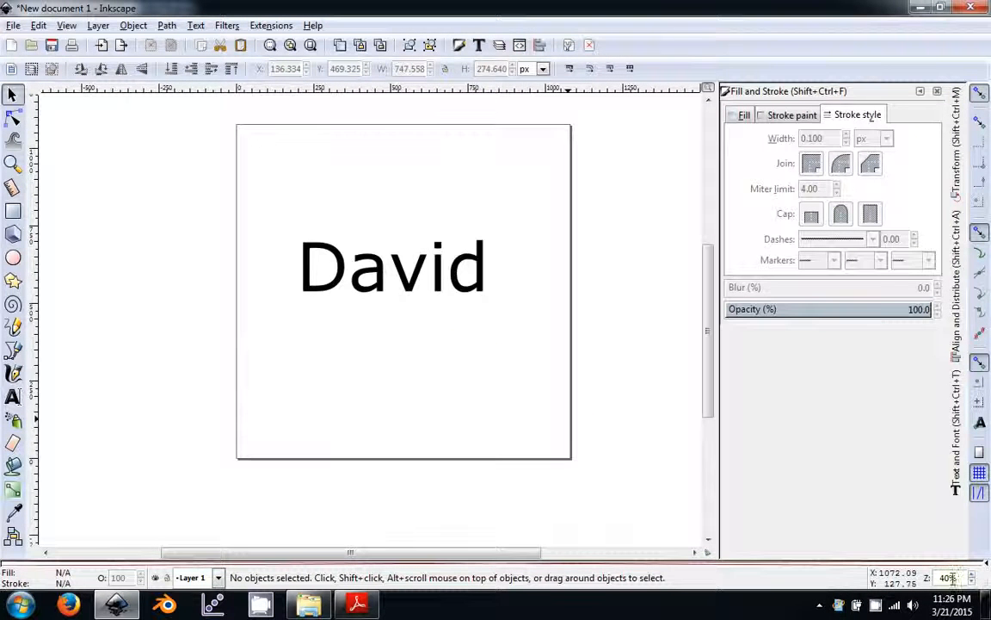
scroll(487, 296, "up", 1, "ctrl")
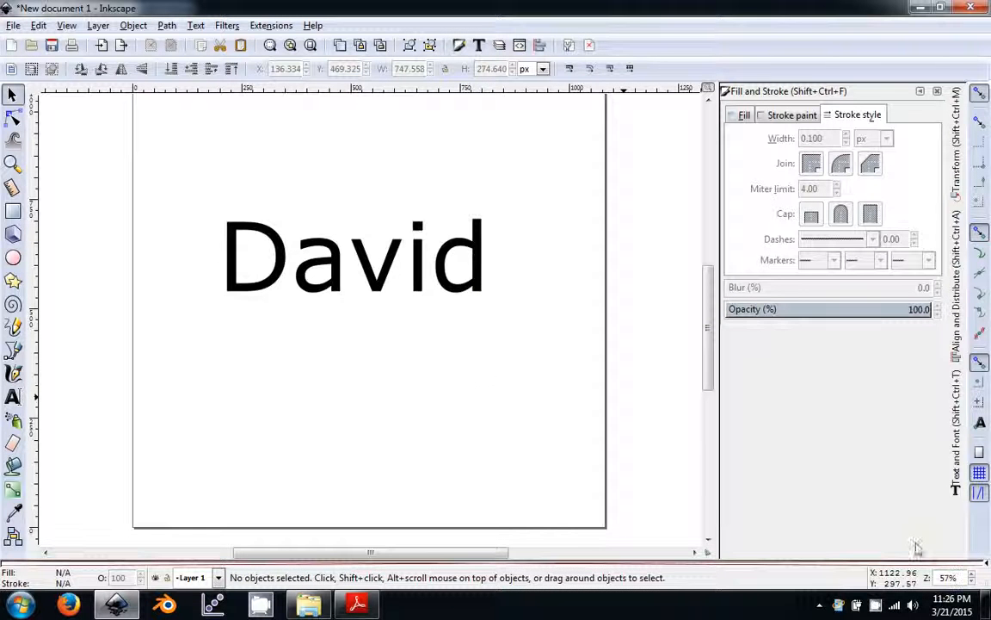
scroll(482, 379, "up", 1, "ctrl")
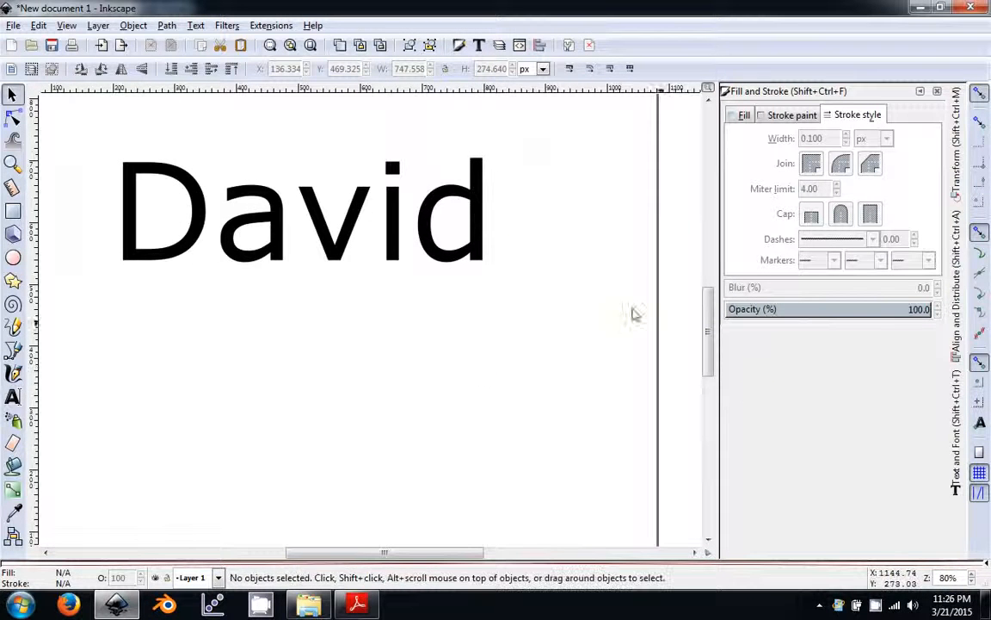
left_click_drag(489, 243, 542, 295)
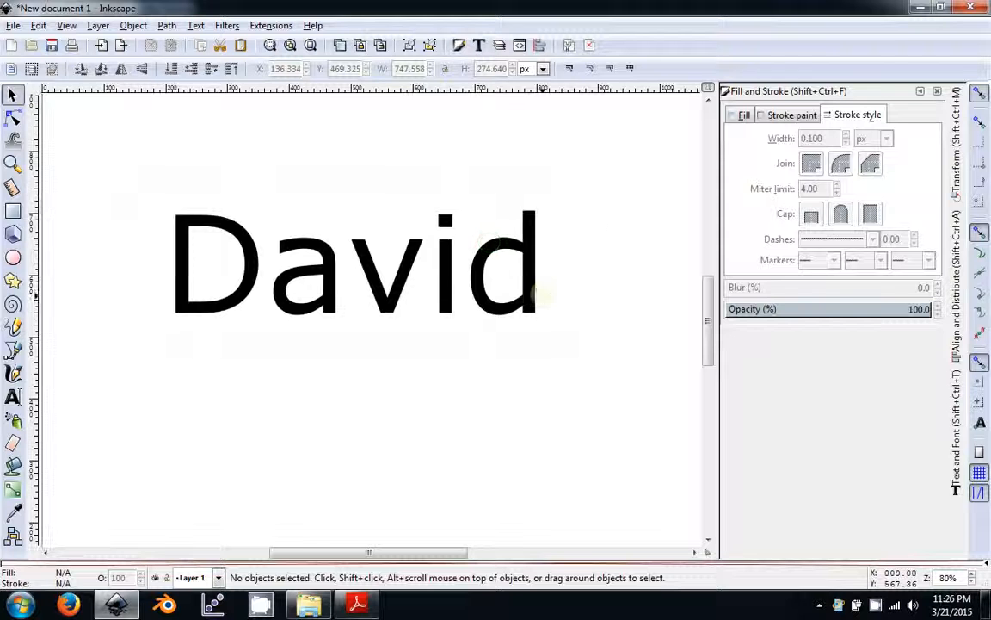
Step: Select the rectangle by its thin outline and the name text in turn to compare their bounding boxes and stroke widths
left_click(585, 209)
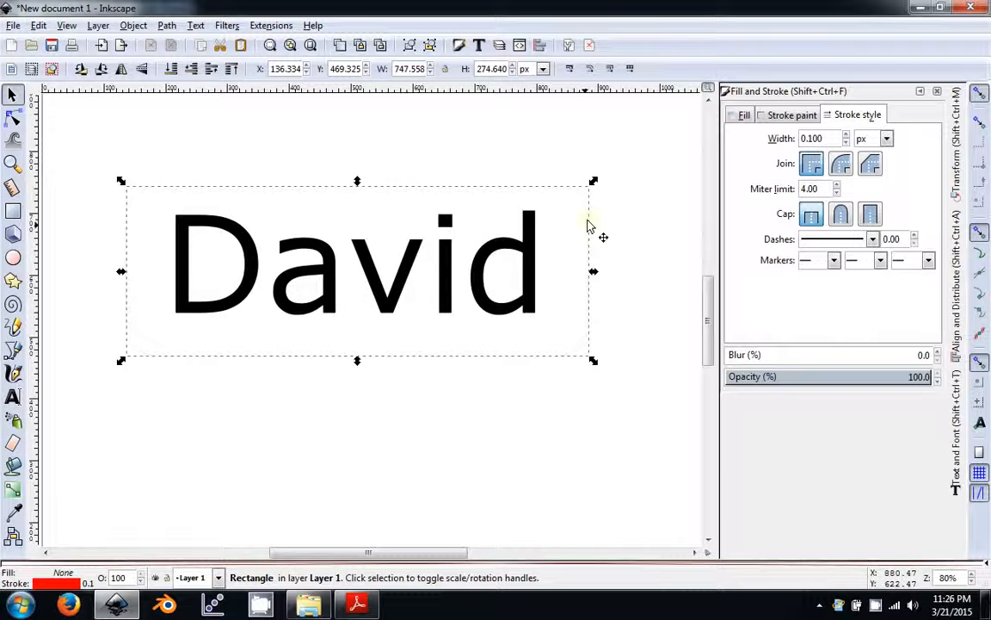
left_click(615, 279)
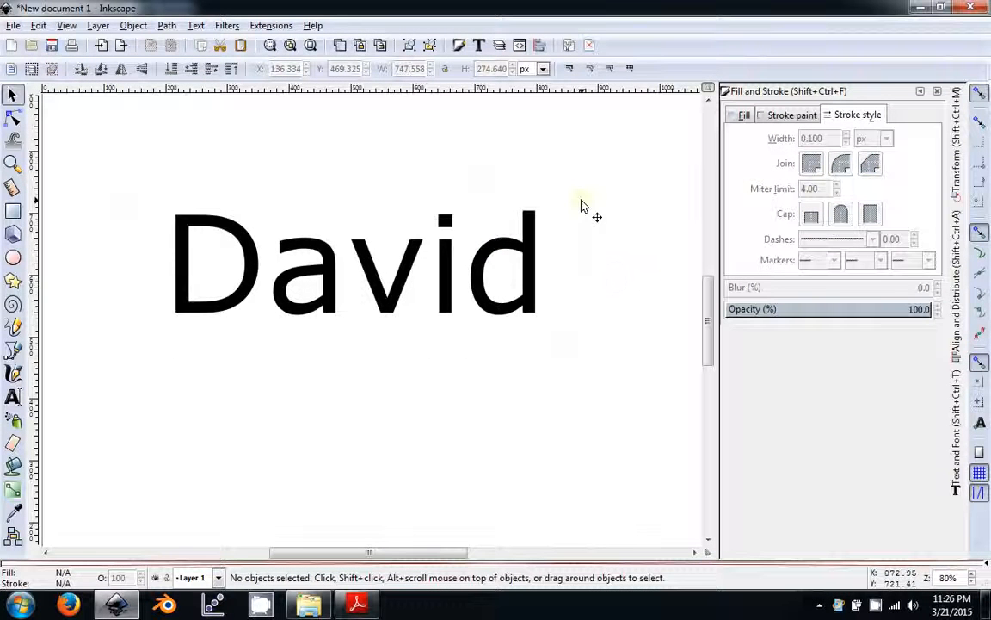
left_click(581, 207)
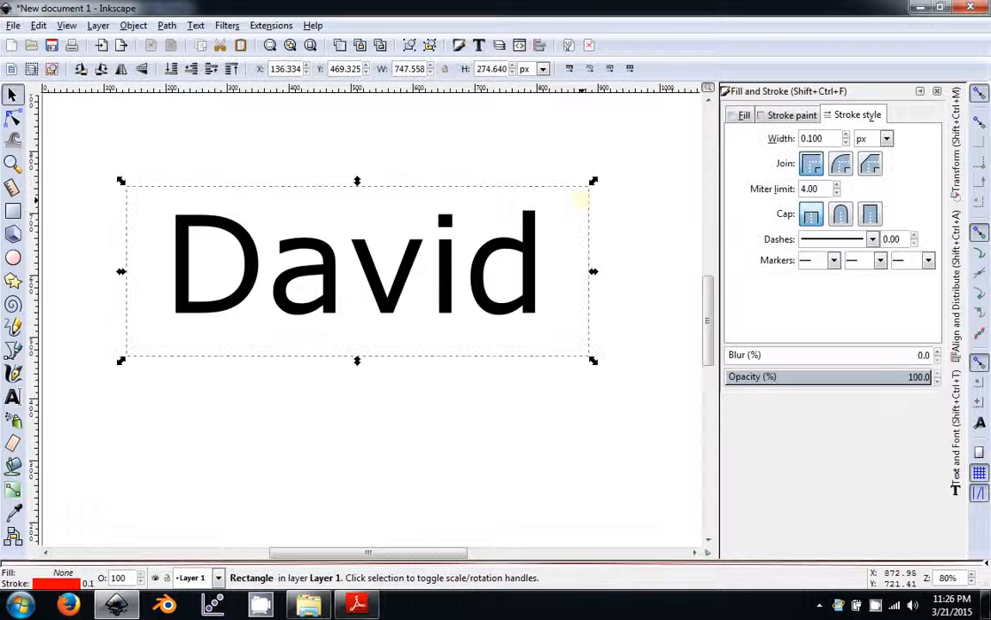
left_click(564, 324)
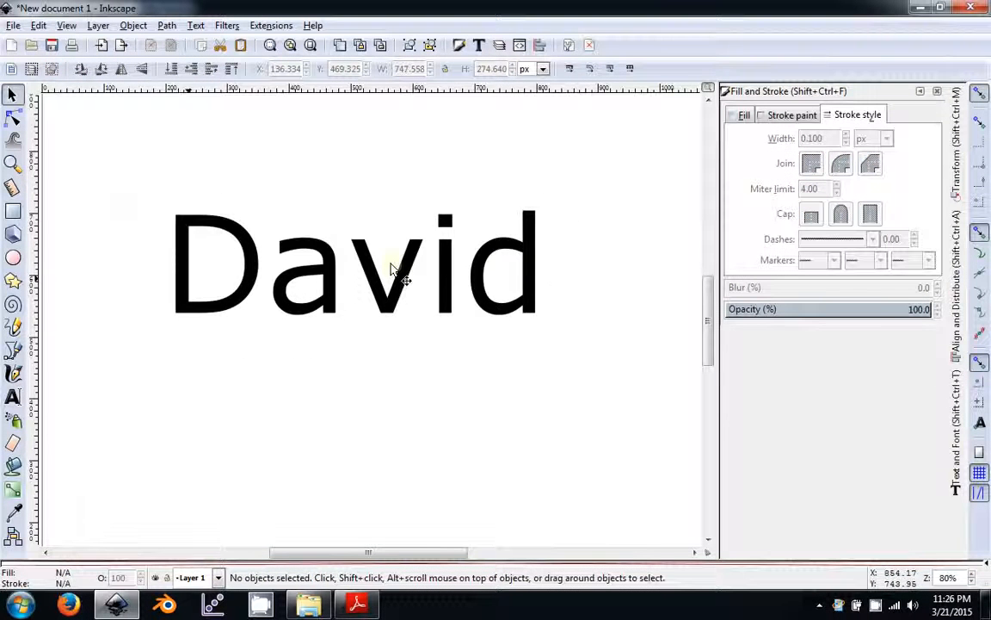
left_click(529, 254)
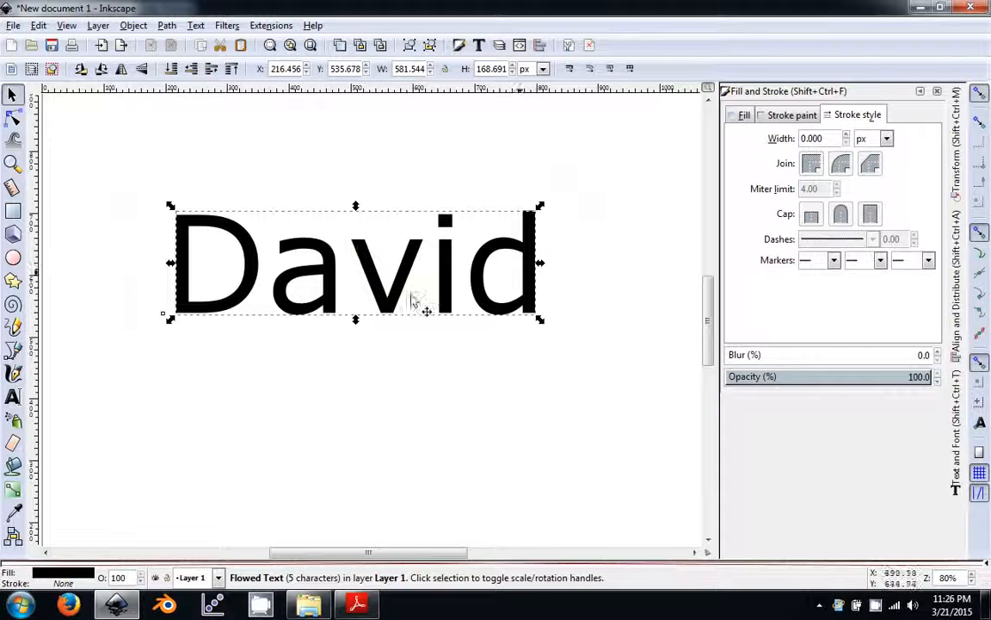
left_click(575, 248)
left_click(586, 206)
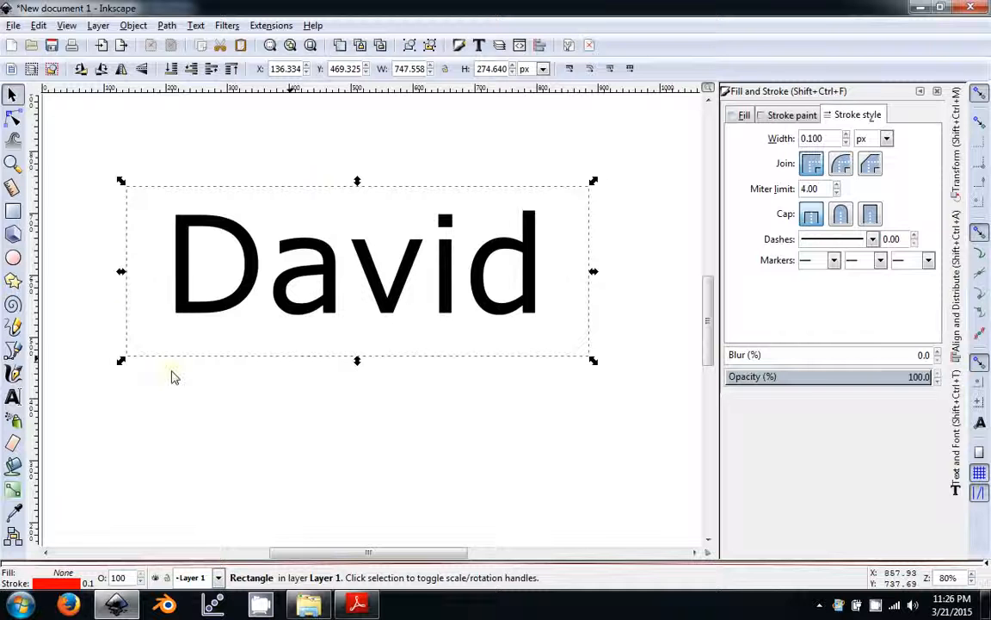
left_click(647, 266)
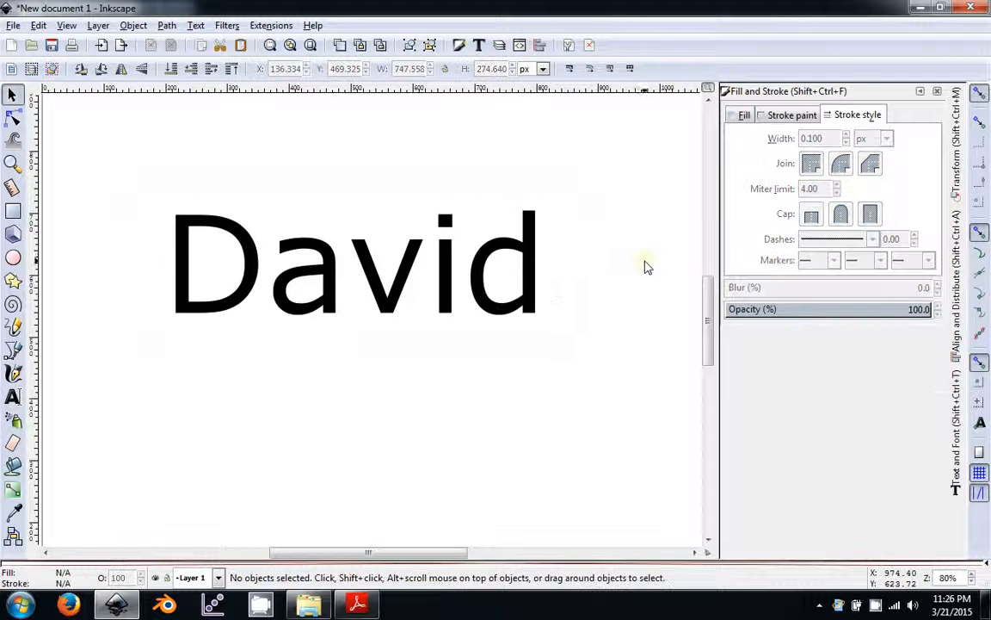
Step: Switch the object measurement units to inches, and set the red rectangle to 8 in wide and 3 in high
left_click(478, 284)
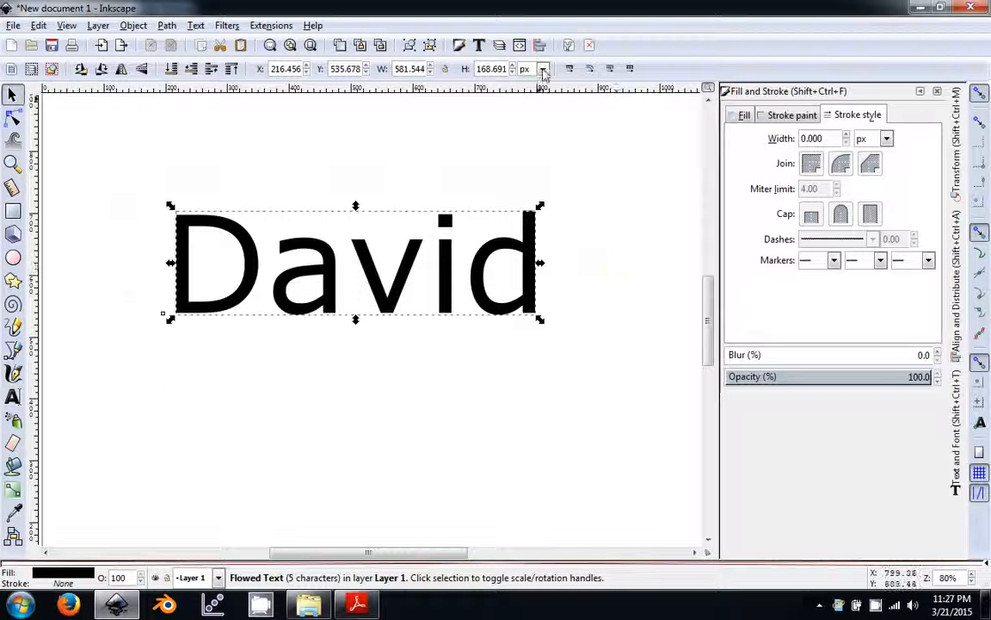
left_click(555, 142)
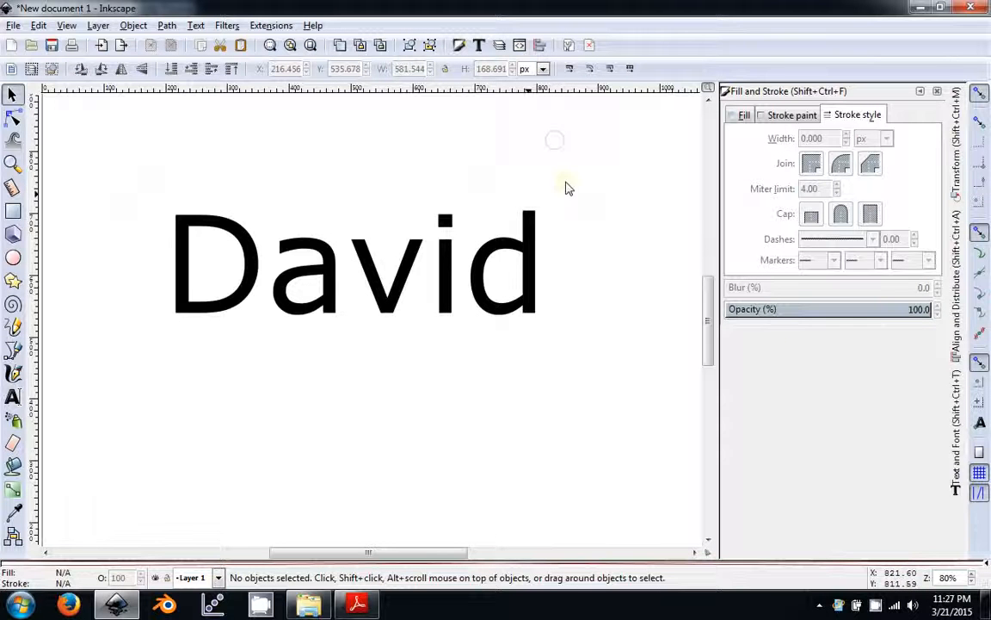
left_click(543, 69)
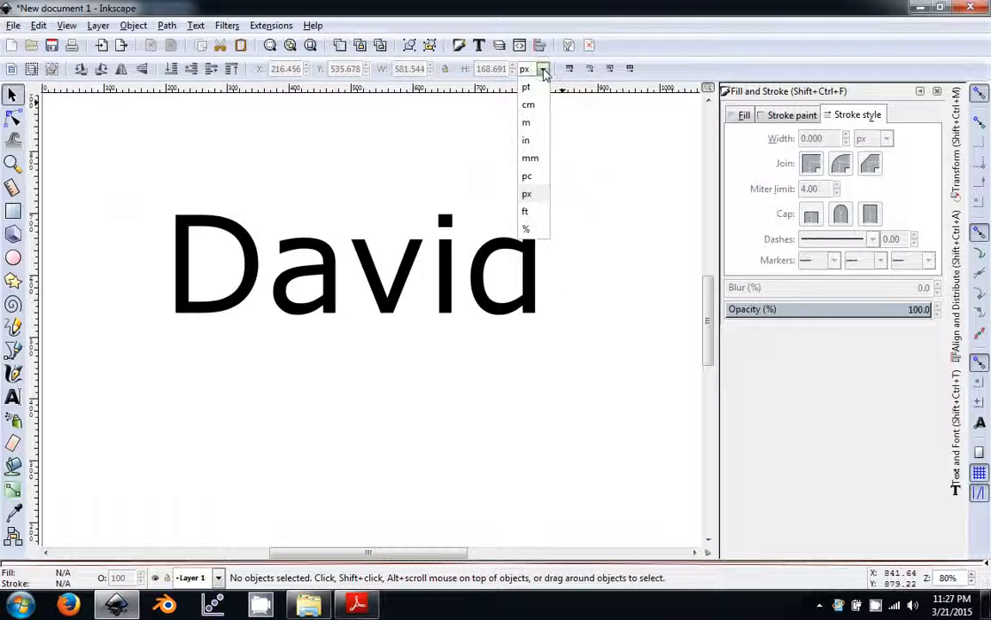
left_click(528, 141)
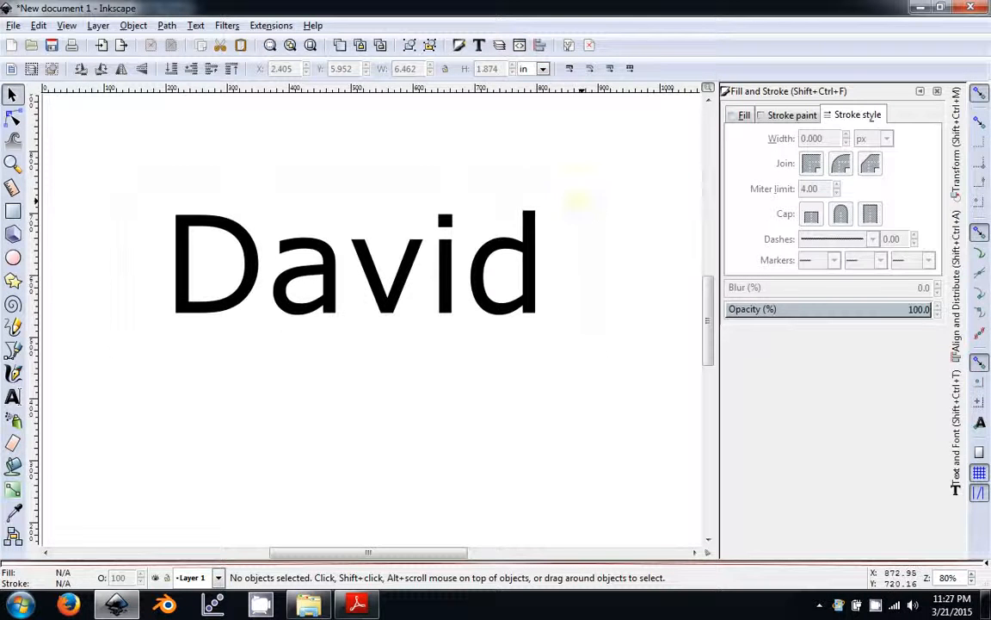
left_click(582, 201)
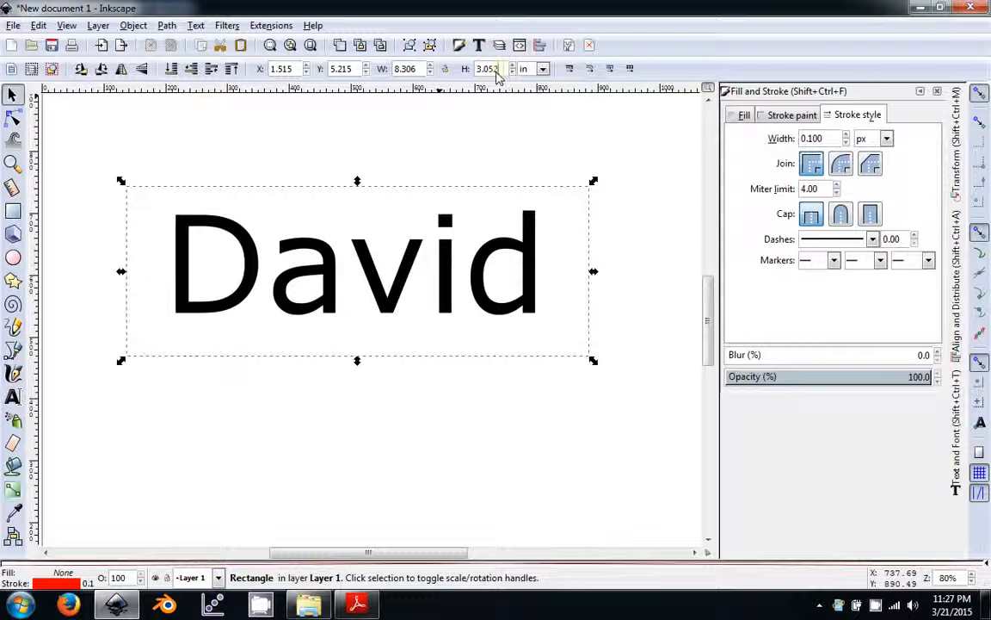
key("Return")
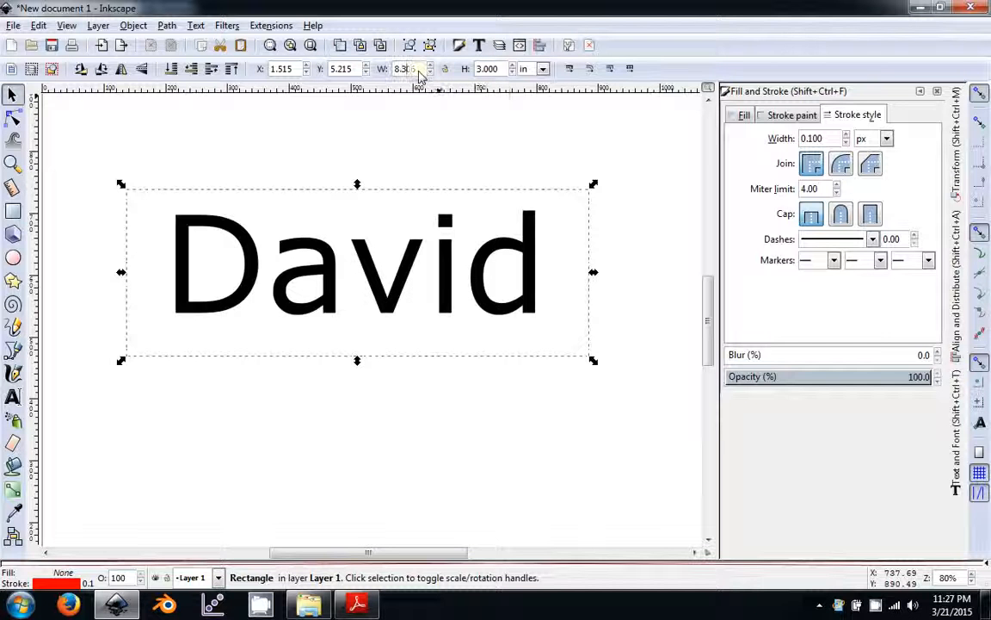
key("Return")
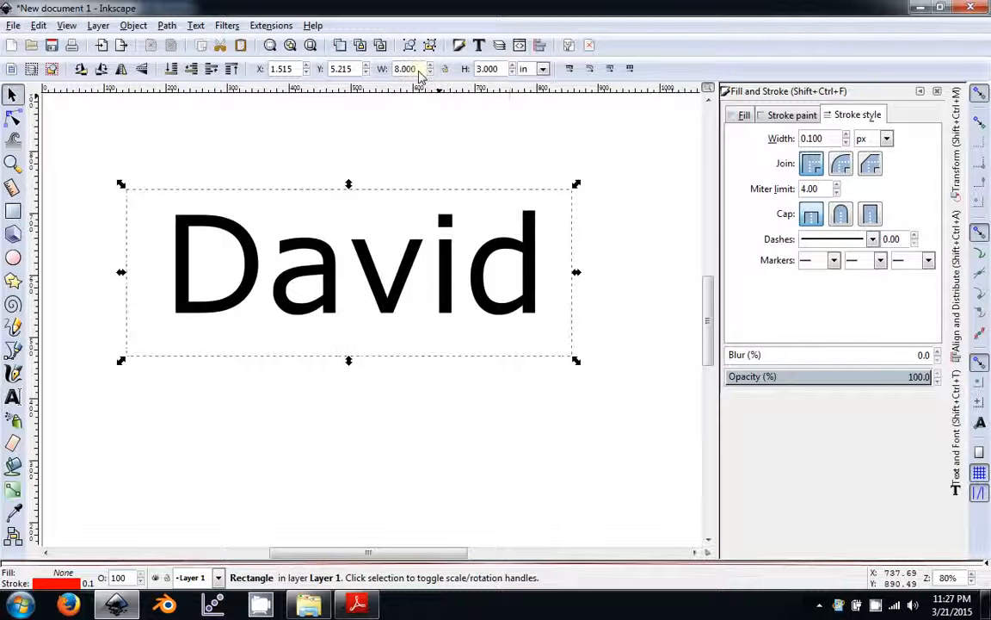
Step: Move the name text slightly left and down inside the resized rectangle, to about X 2.238 in, Y 5.882 in
left_click(617, 275)
left_click(571, 258)
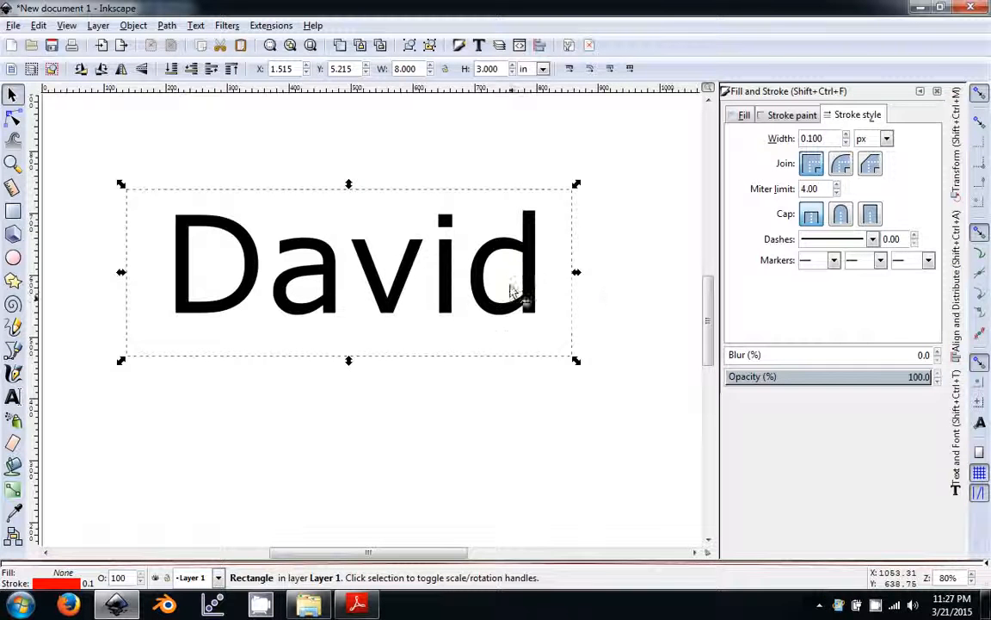
left_click(601, 297)
left_click_drag(522, 307, 514, 311)
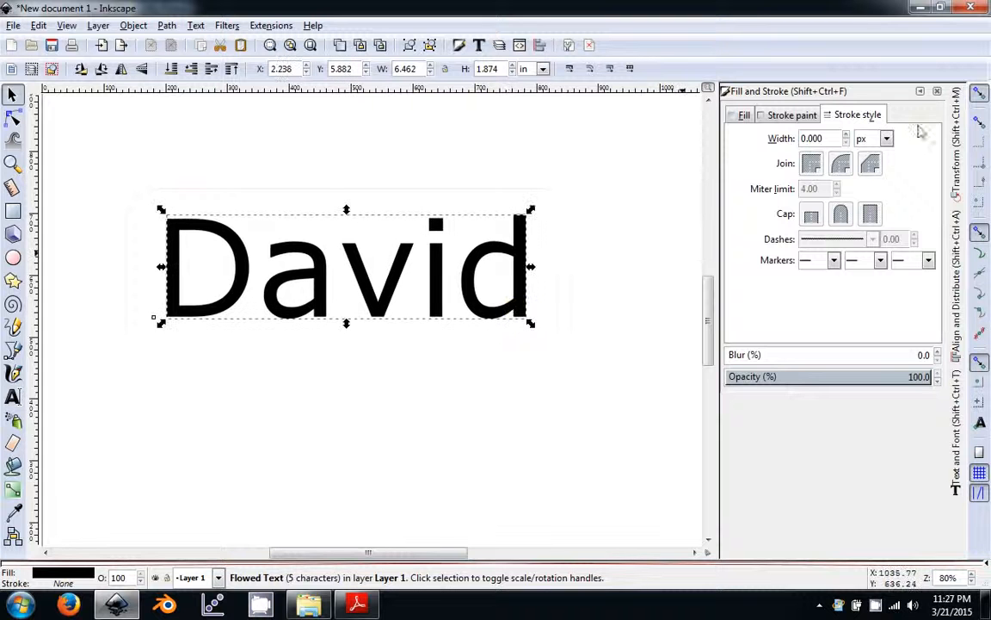
Step: Collapse the Fill and Stroke settings and open the Align and Distribute settings with the whole page in view
left_click(923, 92)
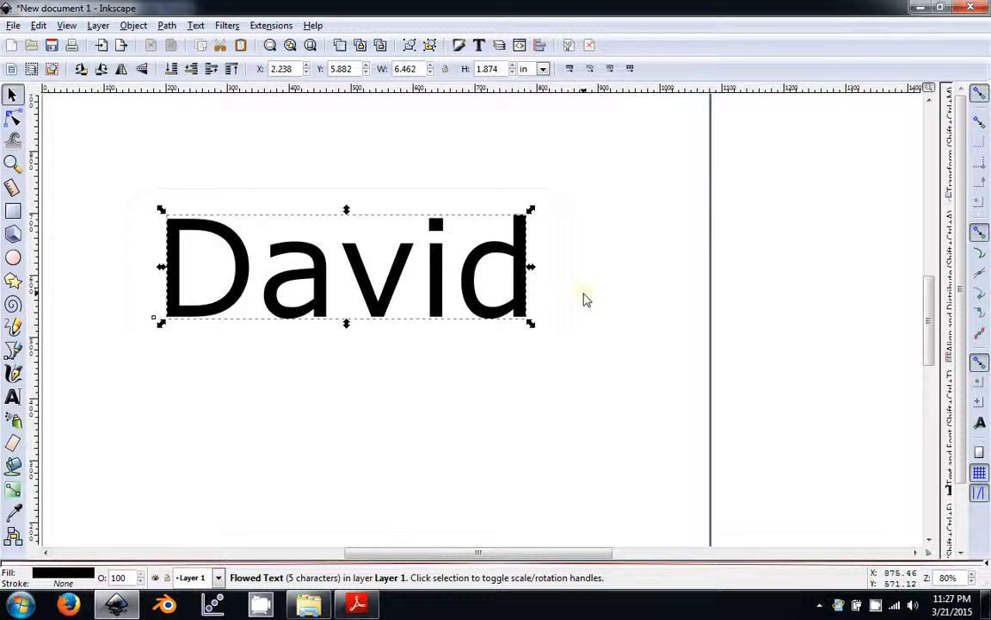
key("5")
key("5")
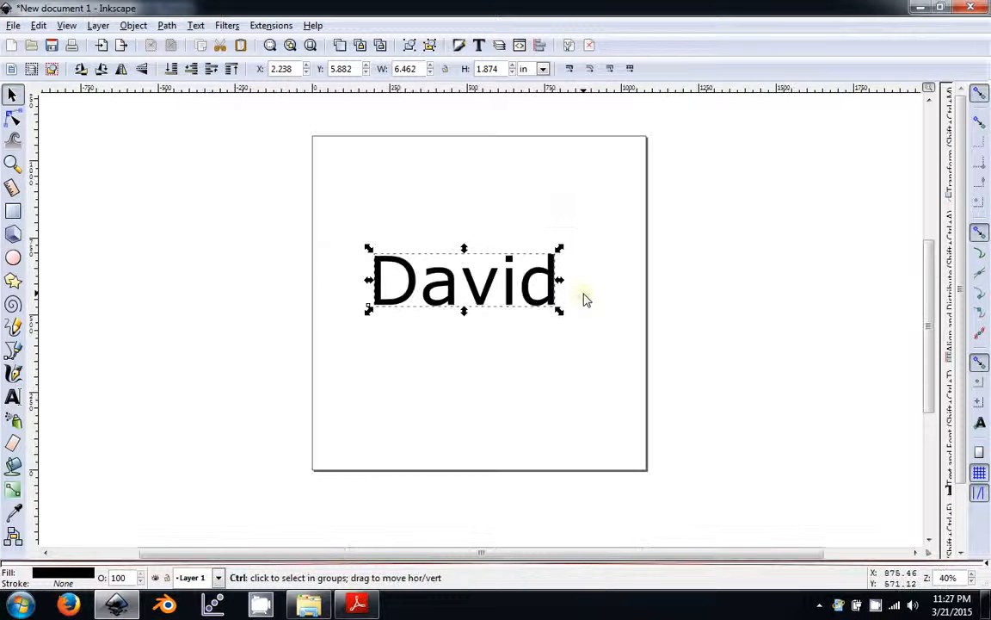
left_click(540, 47)
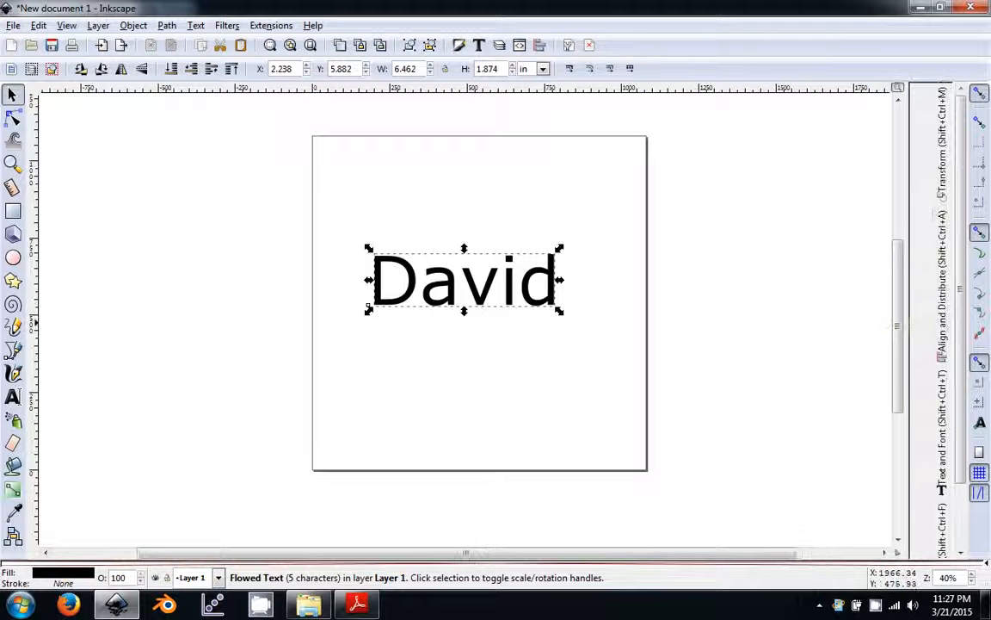
left_click(949, 327)
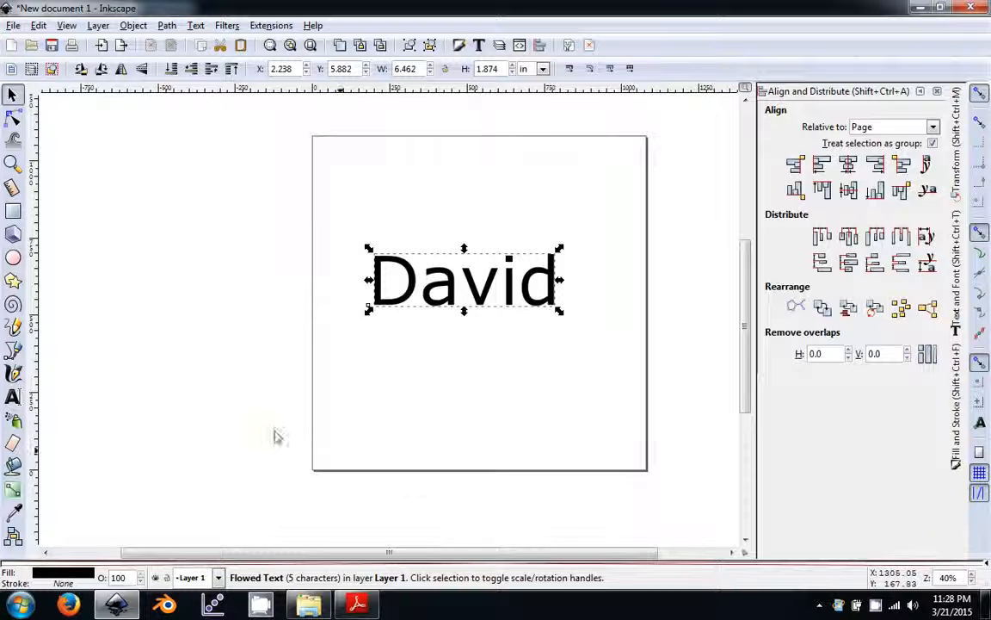
Step: Draw two V-shaped open paths side by side with the Bezier tool in the empty area beside the page
left_click(13, 349)
left_click(147, 317)
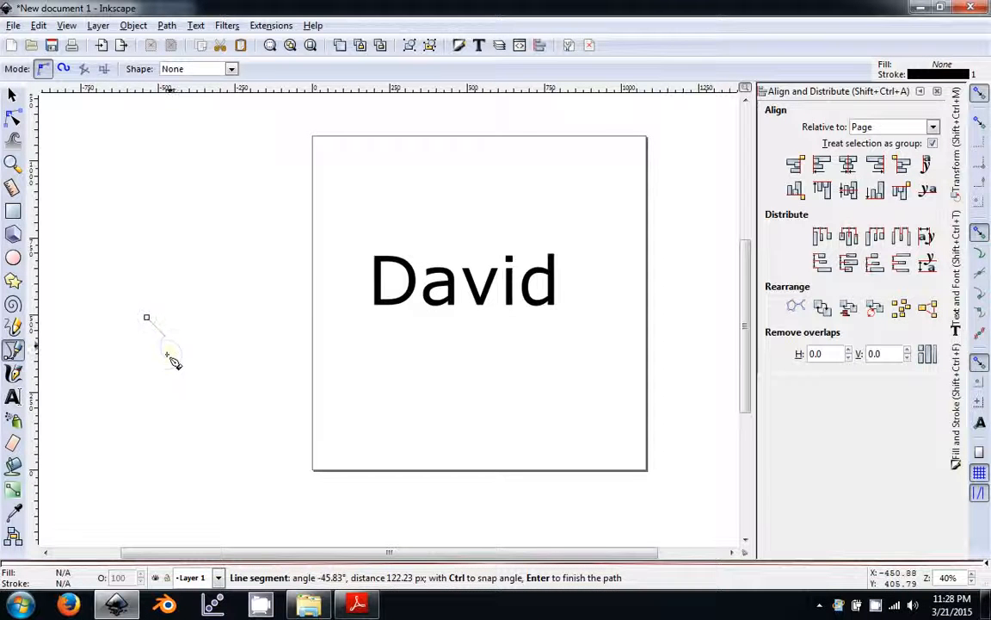
left_click(143, 364)
key("Return")
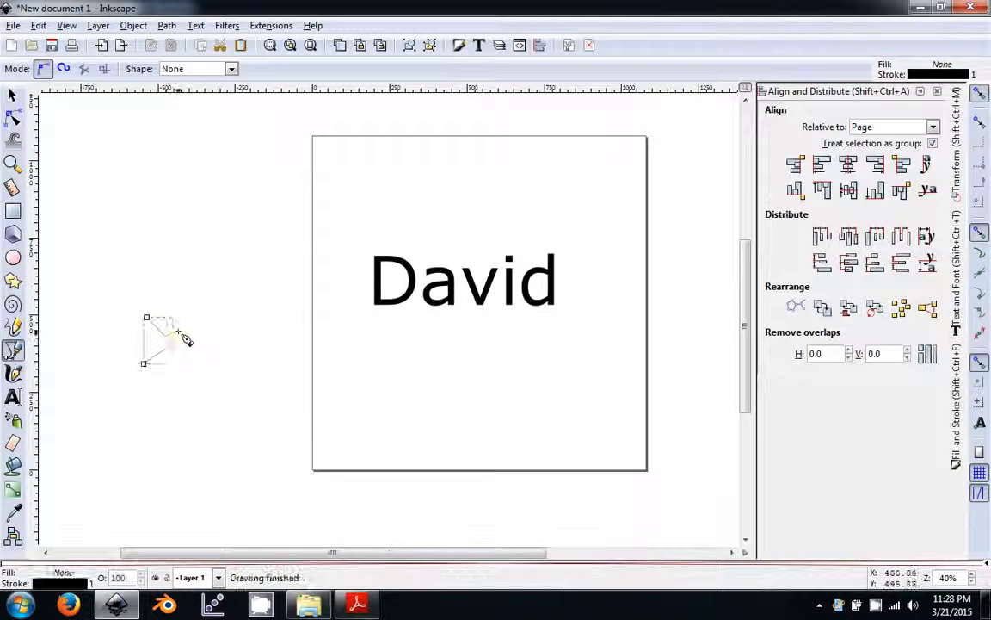
left_click(169, 315)
left_click(197, 345)
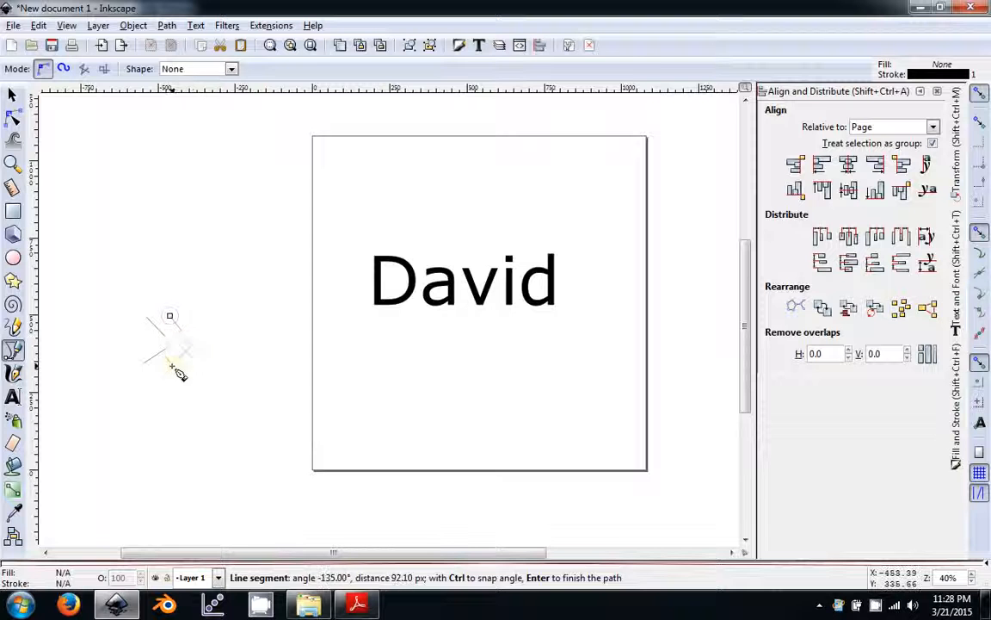
left_click(171, 365)
key("Return")
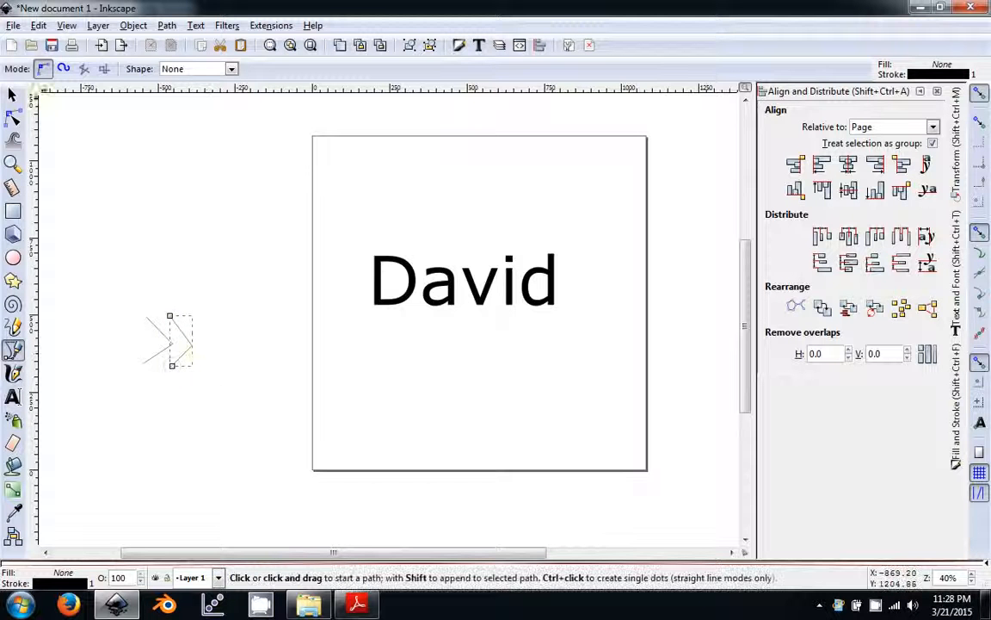
Step: Select both V-shaped paths together and delete them
left_click(12, 95)
left_click(209, 345)
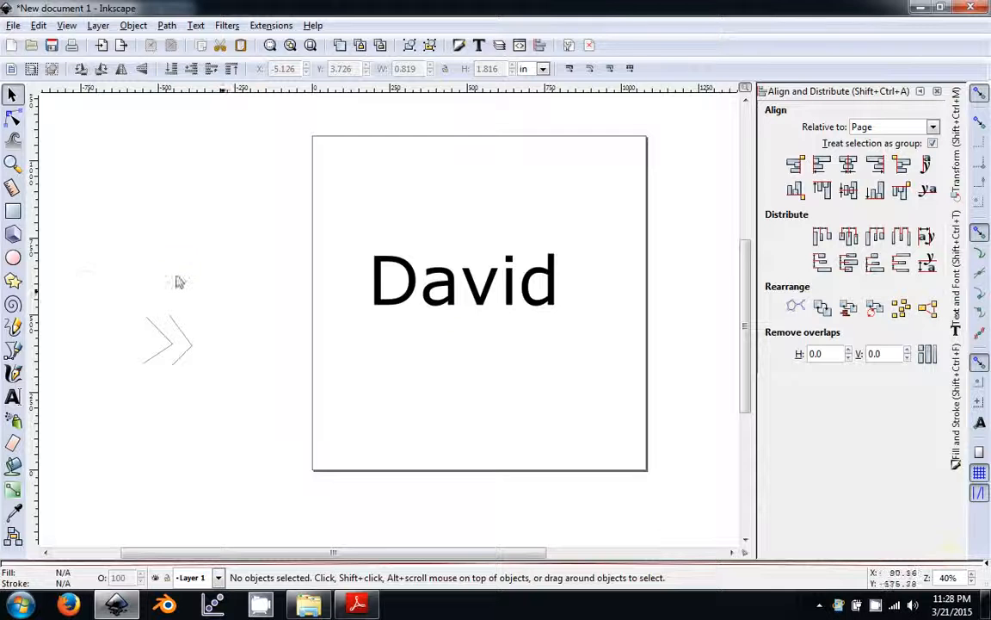
left_click_drag(89, 281, 247, 432)
key("Delete")
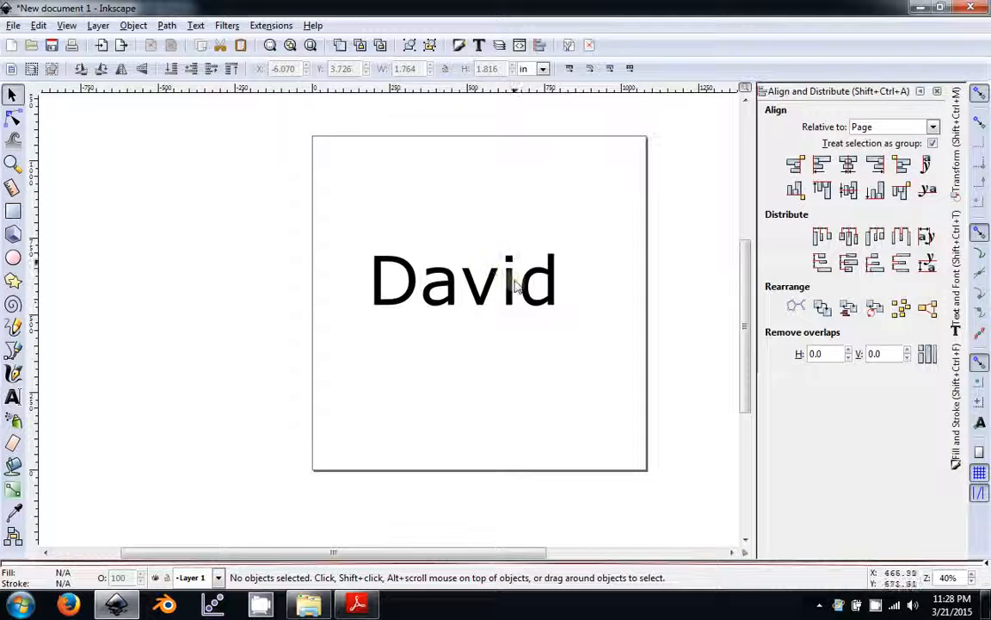
Step: Set alignment relative to the page, and move the name text off-centre to about X -0.852 in, Y 6.611 in
scroll(520, 308, "up", 1)
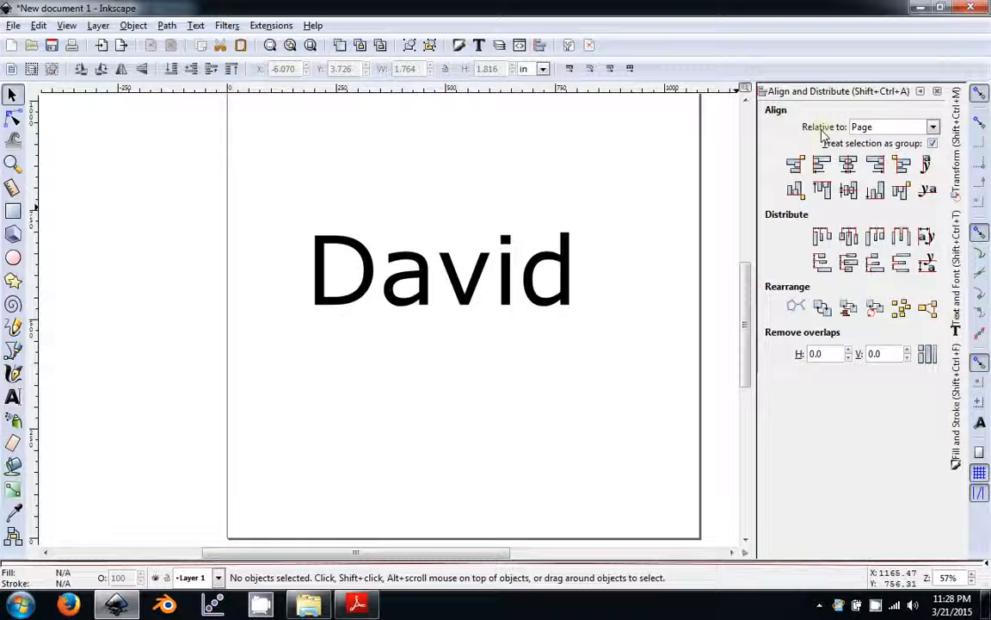
left_click(886, 128)
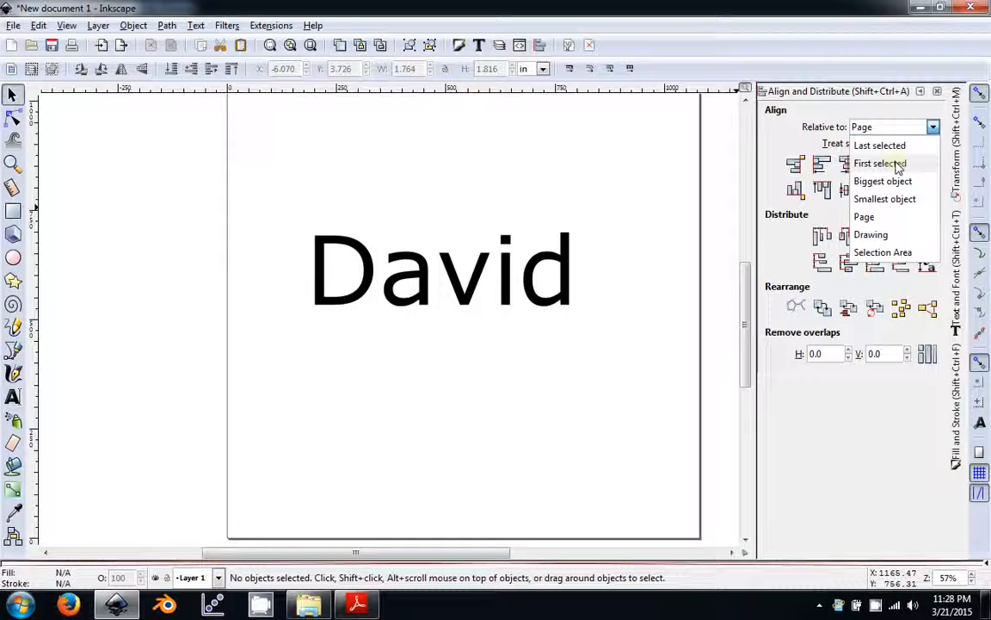
left_click(867, 217)
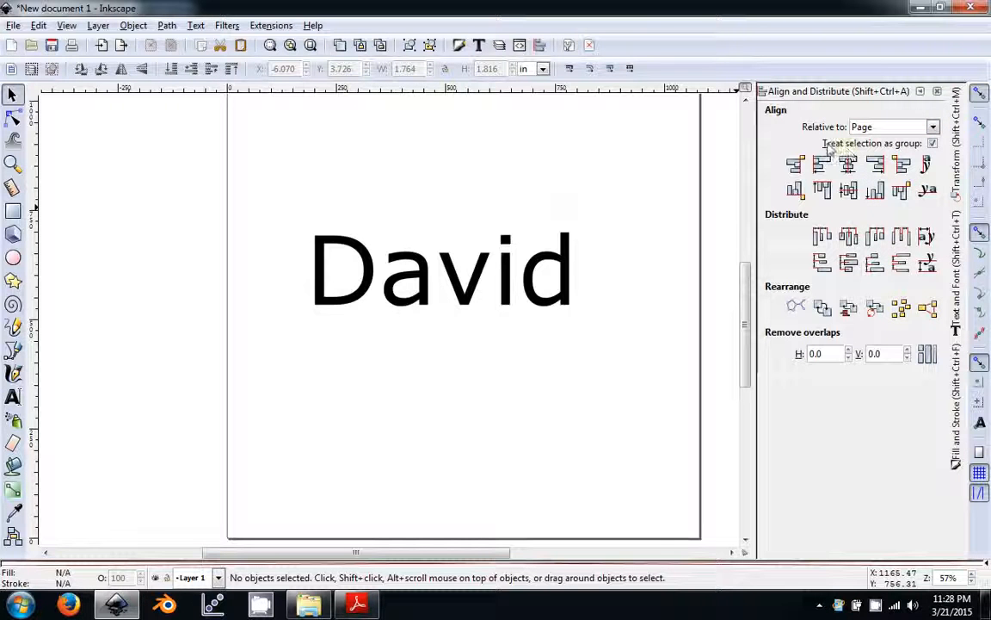
left_click_drag(644, 182, 202, 415)
left_click_drag(396, 285, 322, 250)
left_click(416, 140)
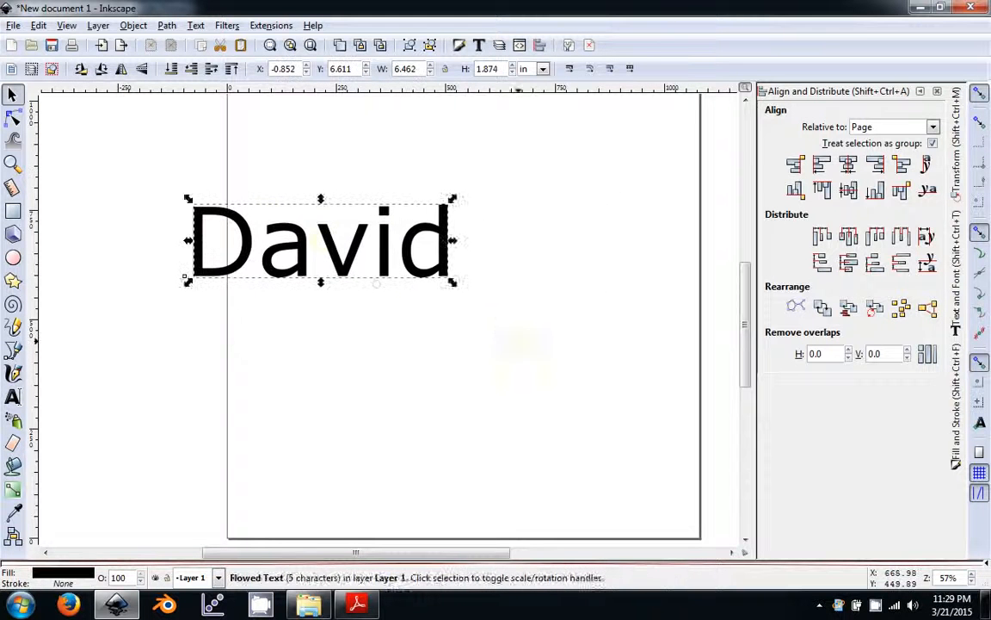
Step: Select the rectangle and name text together and centre them as a group on the page, horizontally and vertically
left_click(480, 311)
left_click(584, 392)
left_click_drag(584, 392, 142, 132)
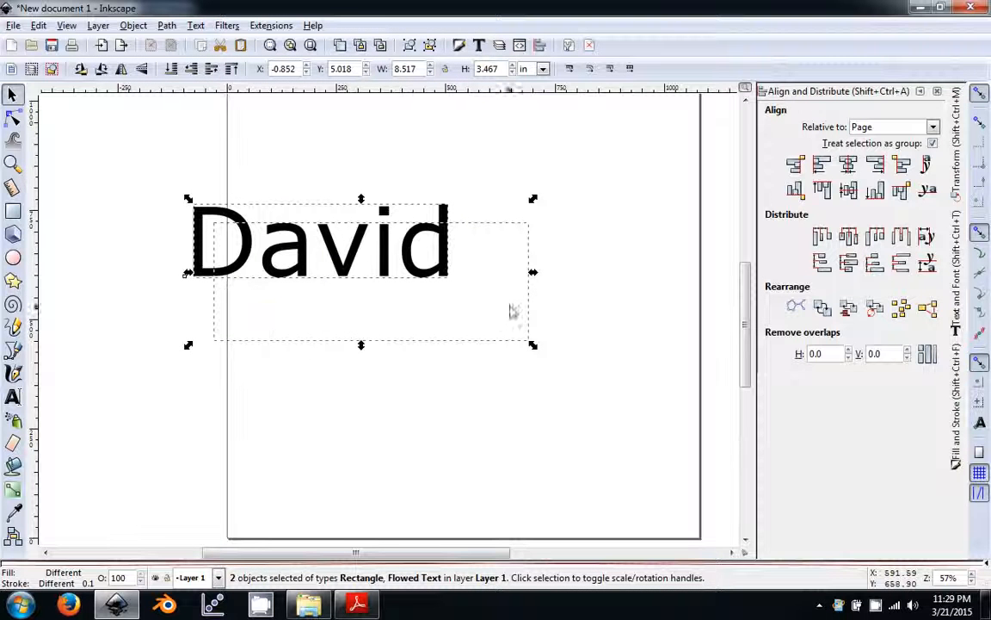
left_click(848, 165)
left_click(849, 190)
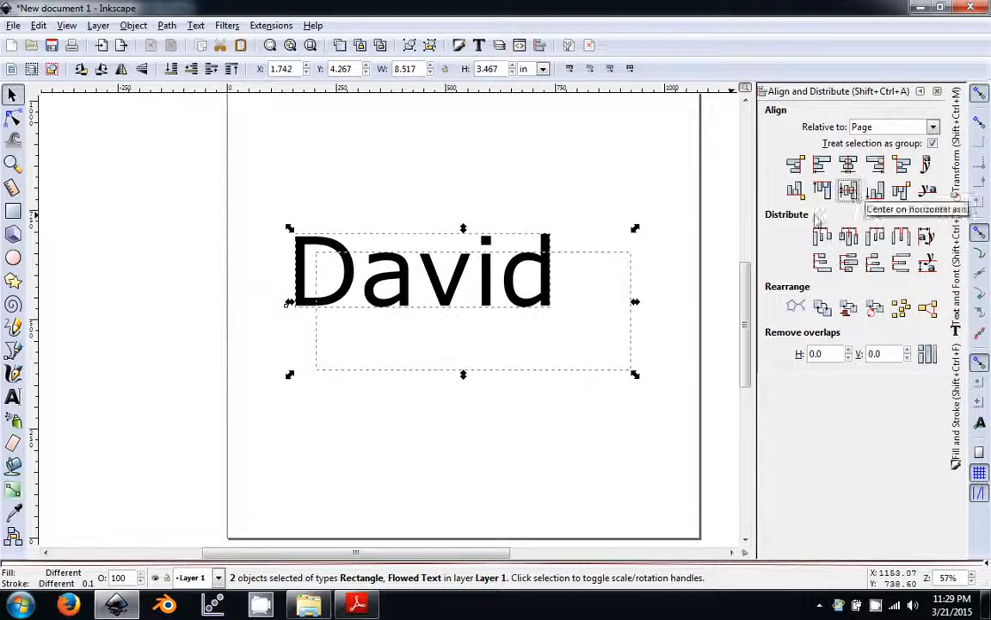
left_click(591, 442)
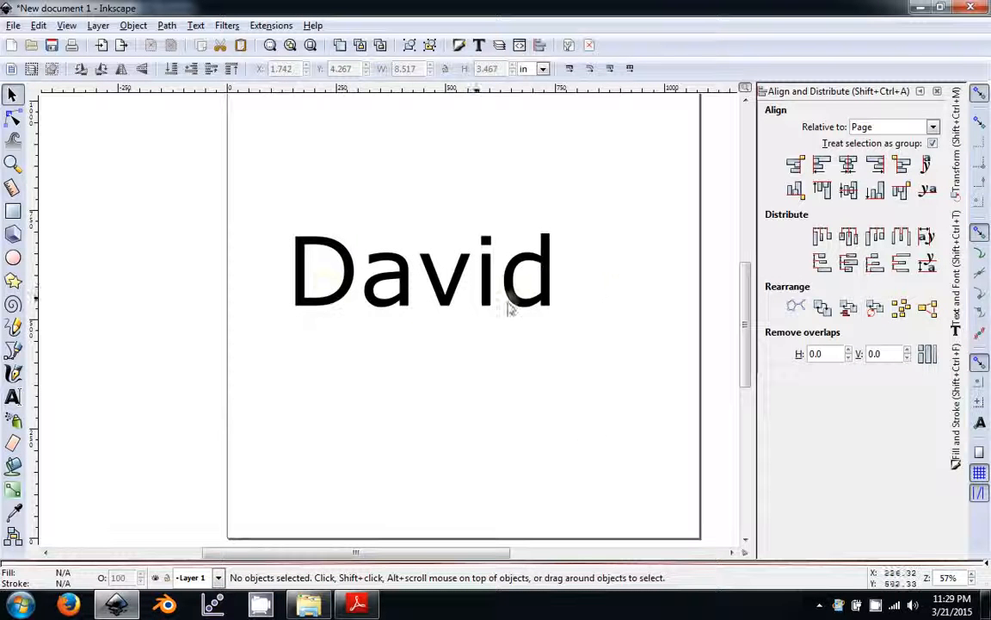
Step: Turn off treating the selection as a group, and centre the red rectangle on the page horizontally and vertically
left_click(634, 284)
left_click(554, 304)
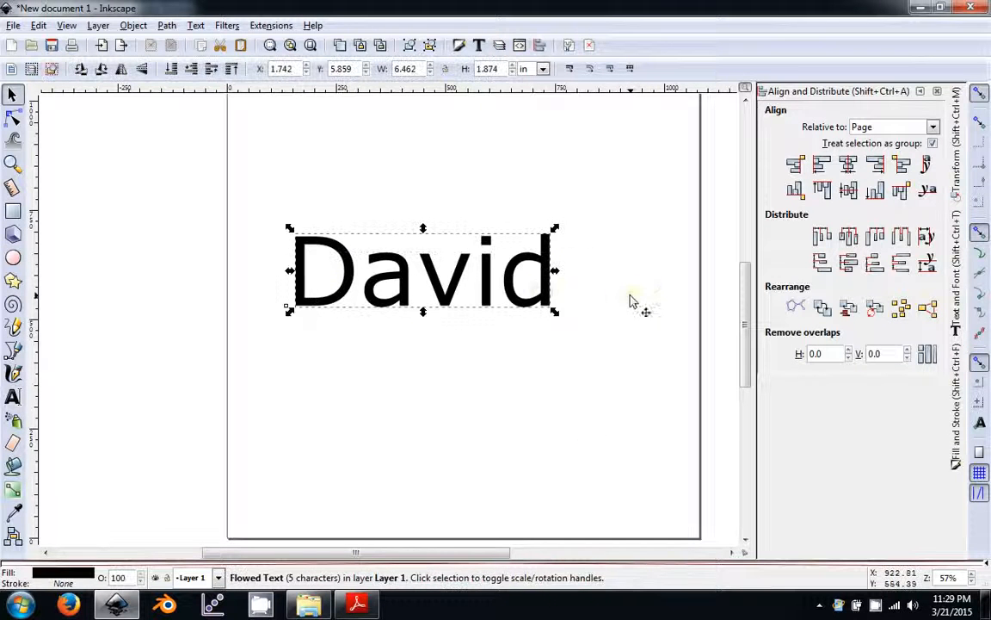
left_click(635, 302)
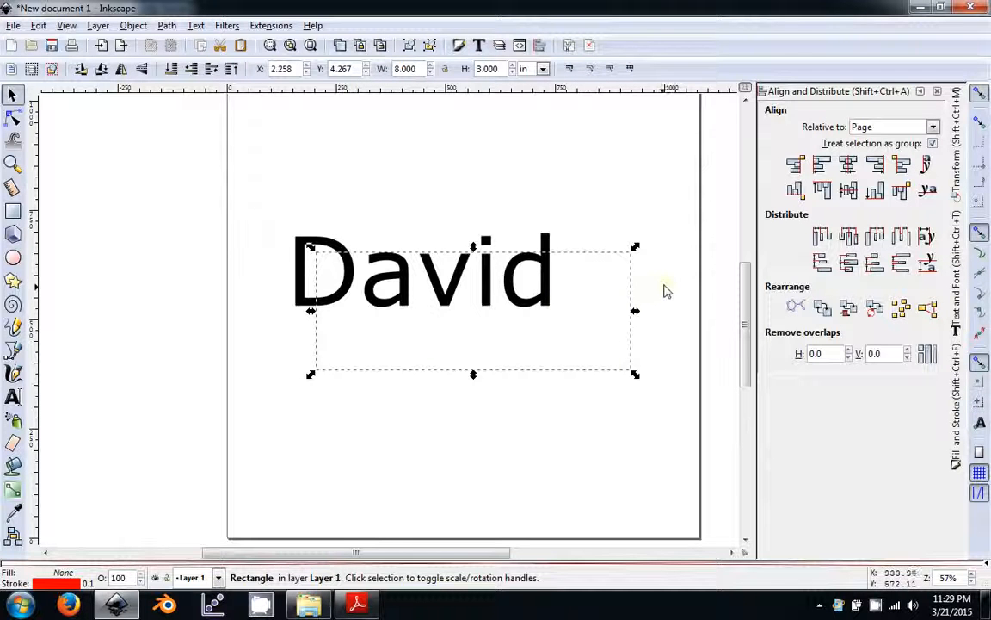
left_click(637, 294)
left_click(636, 292)
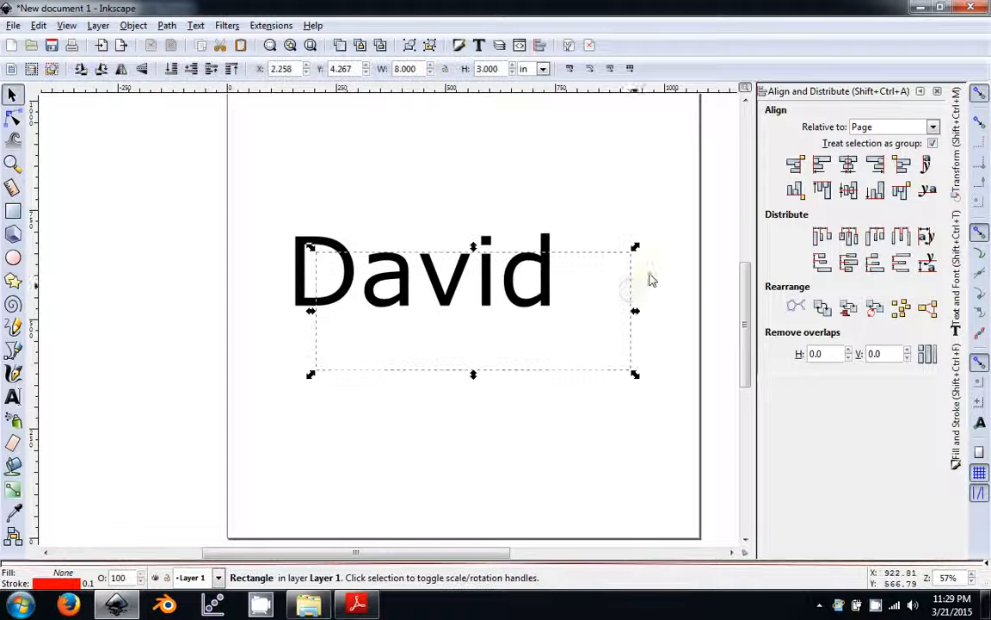
left_click(933, 143)
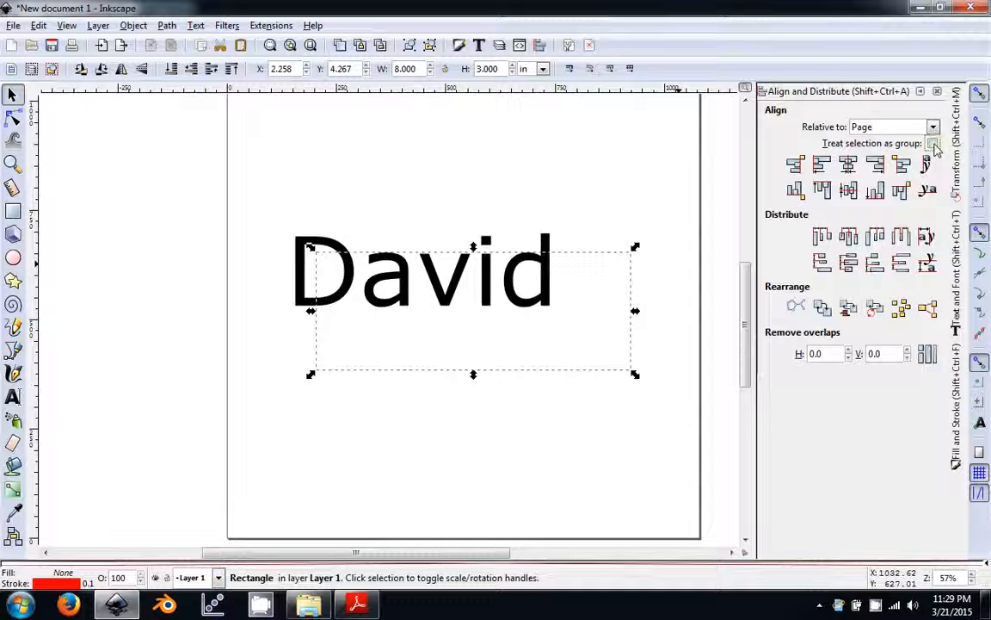
left_click(849, 167)
left_click(850, 192)
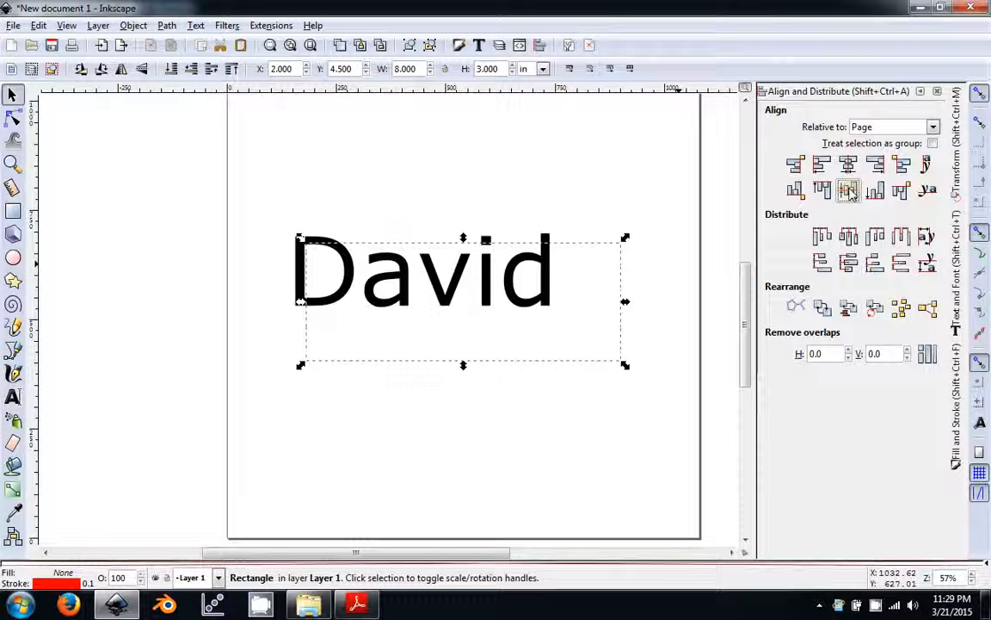
Step: Centre the name text on the page horizontally and vertically
left_click(561, 331)
left_click(544, 300)
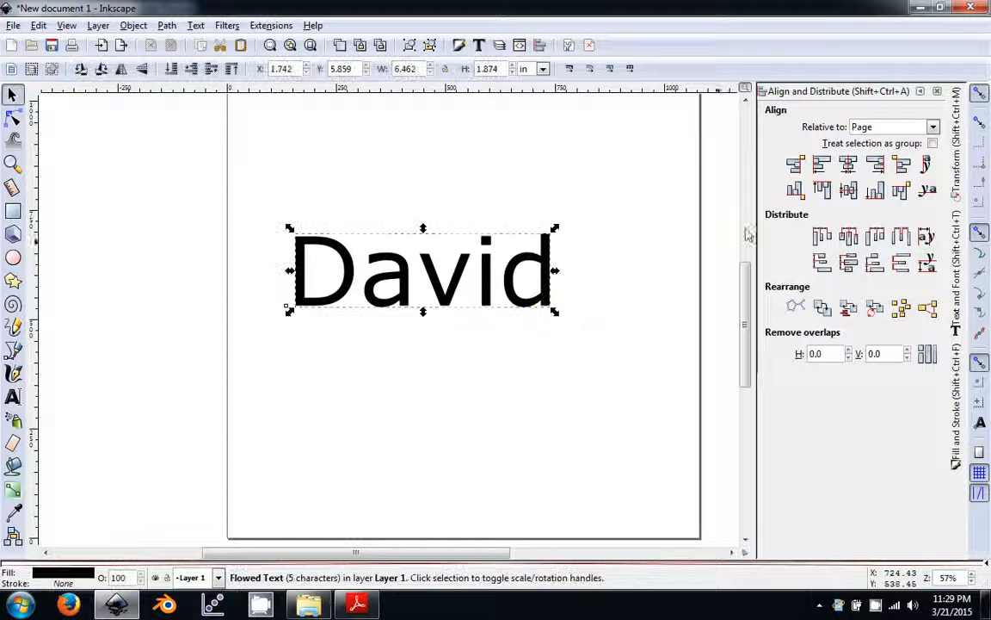
left_click(849, 167)
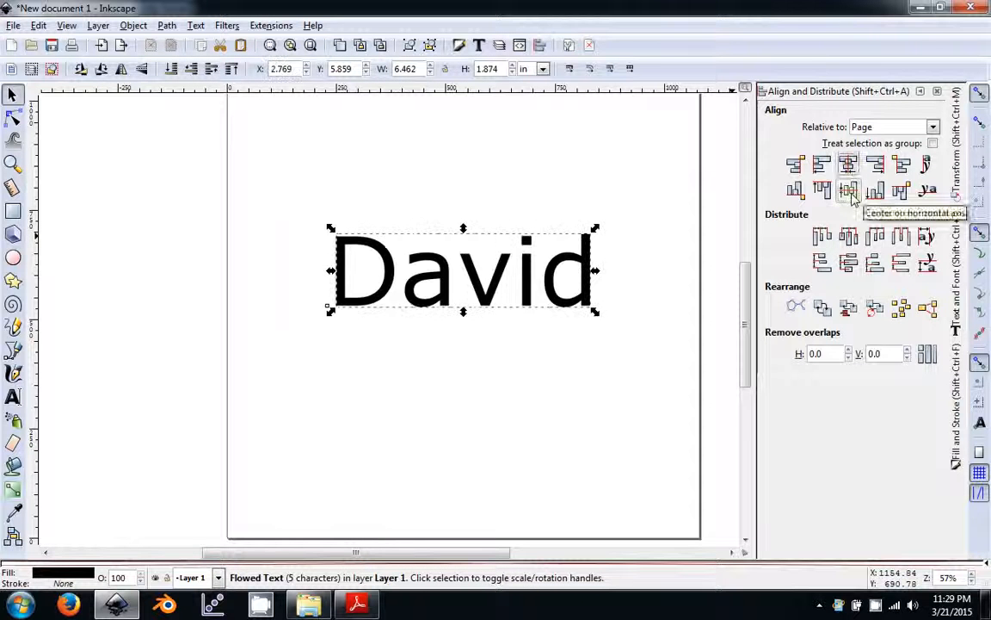
left_click(850, 192)
left_click(572, 449)
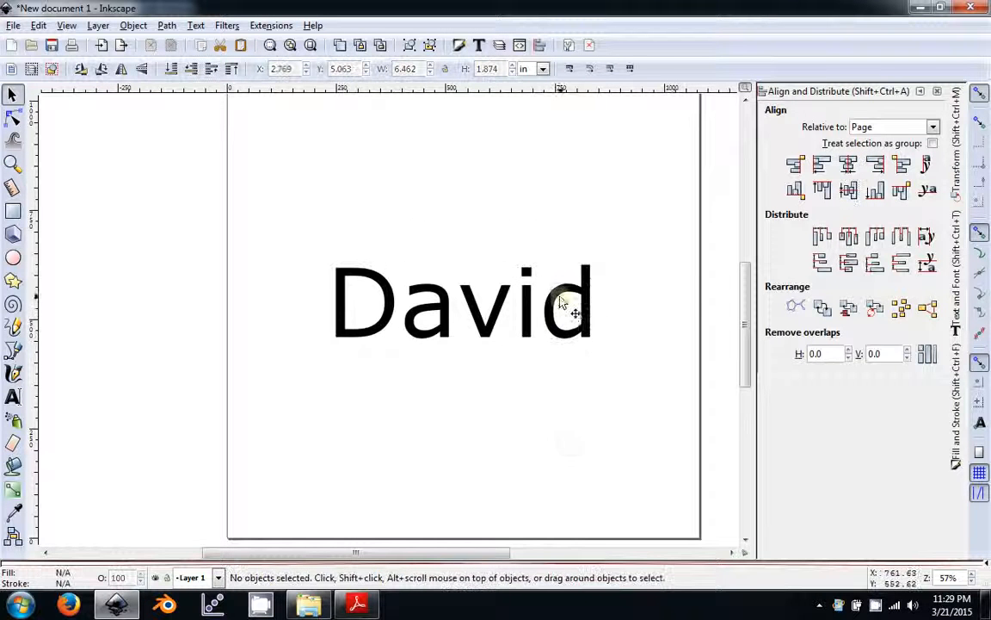
Step: Select the rectangle and name text together to check how they sit relative to each other
scroll(568, 309, "up", 1)
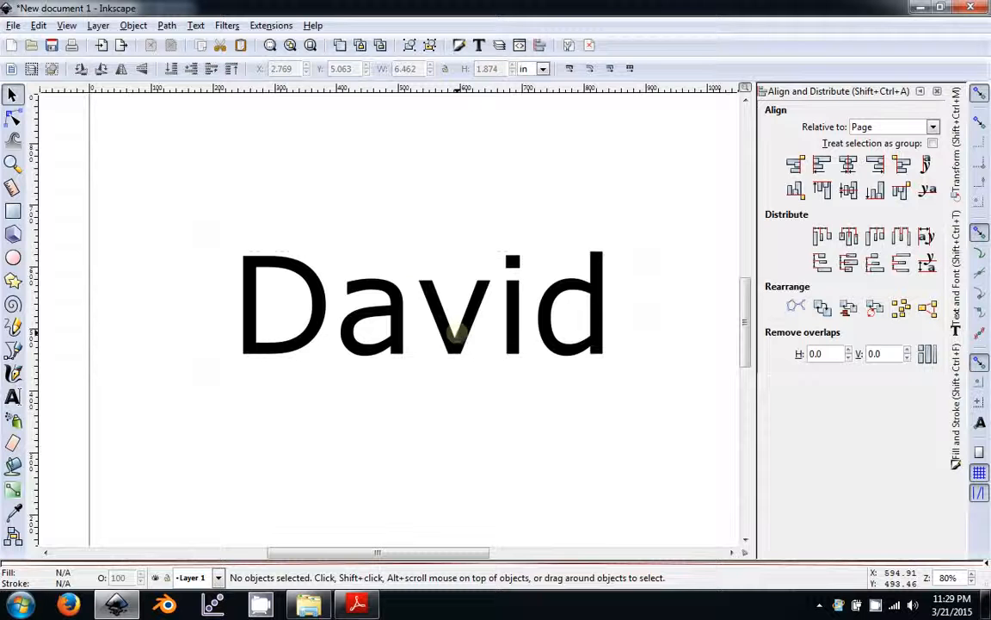
left_click(418, 290)
left_click(509, 222)
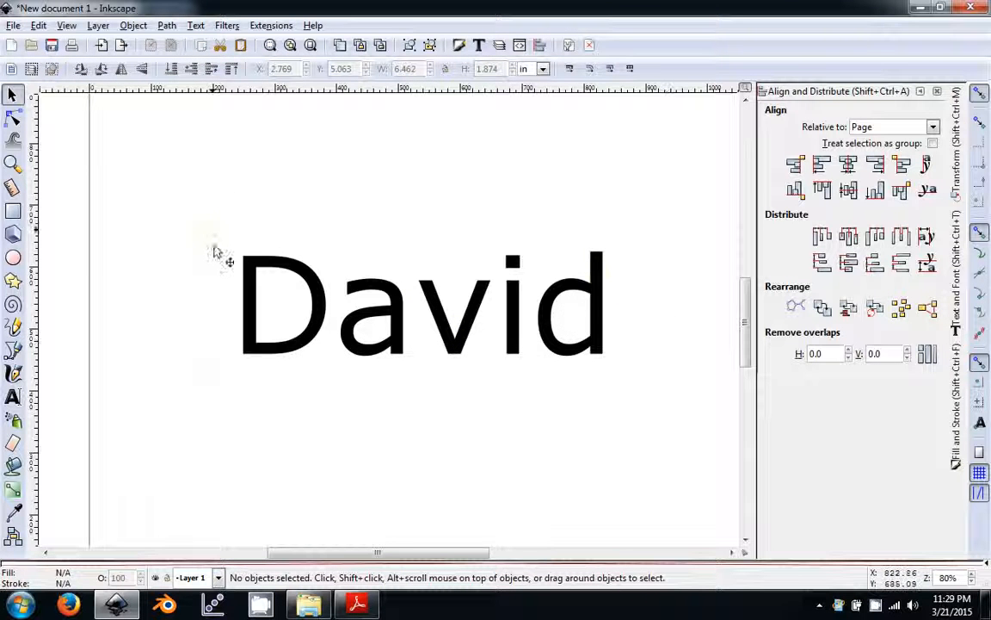
left_click_drag(675, 199, 191, 478)
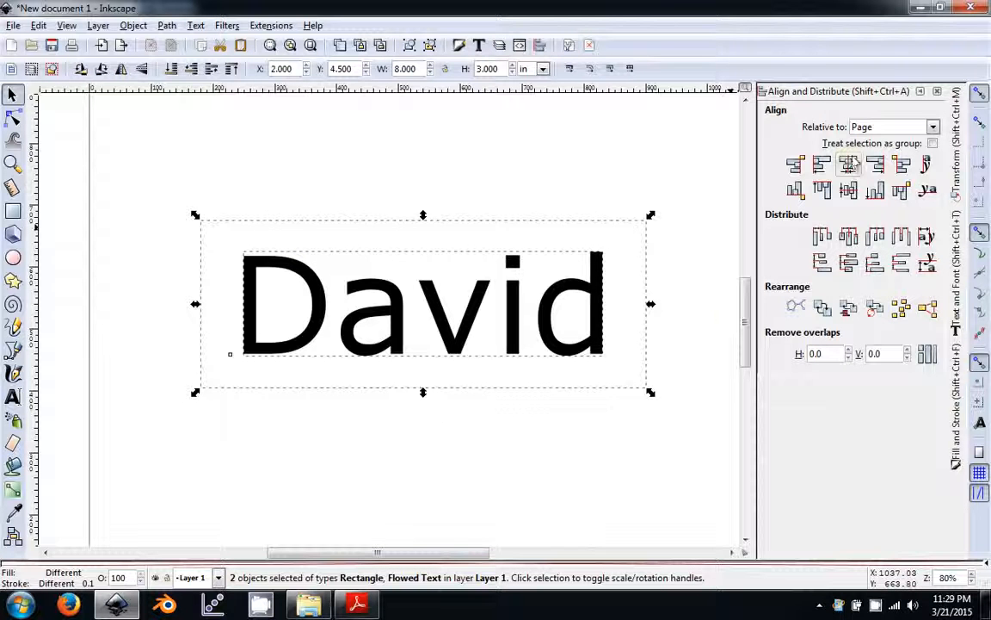
left_click(704, 347)
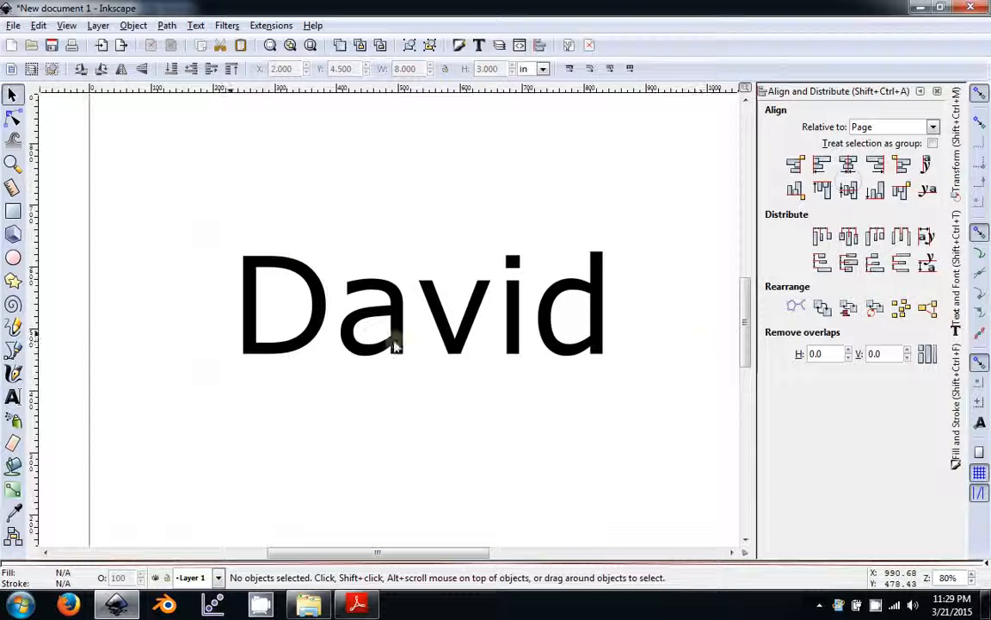
Step: Scale the name text down proportionally to about 3.583 by 1.039 in, and centre it on the page again in both directions
left_click(551, 343)
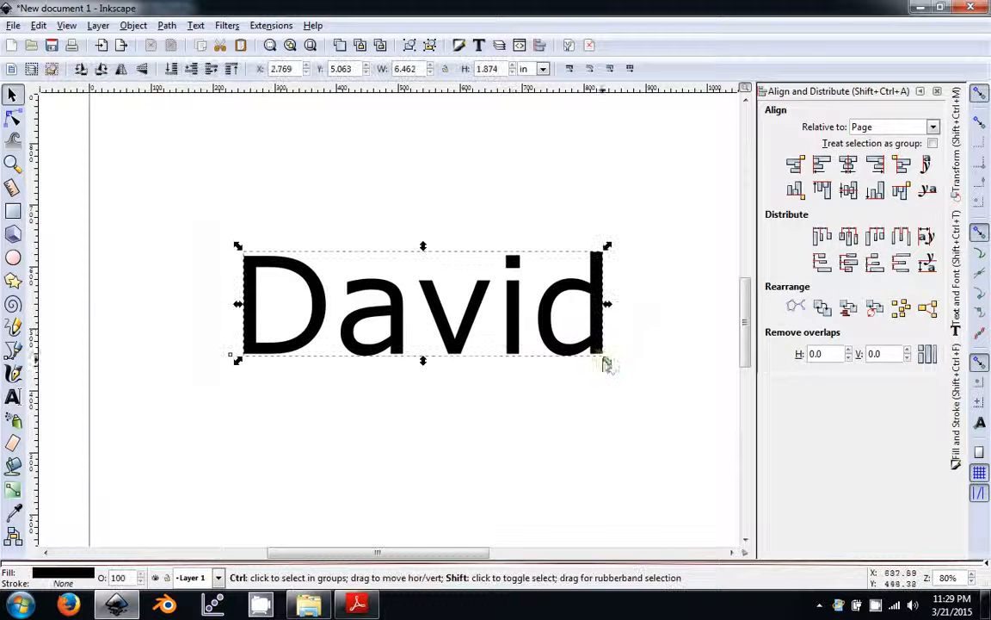
left_click_drag(608, 365, 485, 325)
left_click(261, 492)
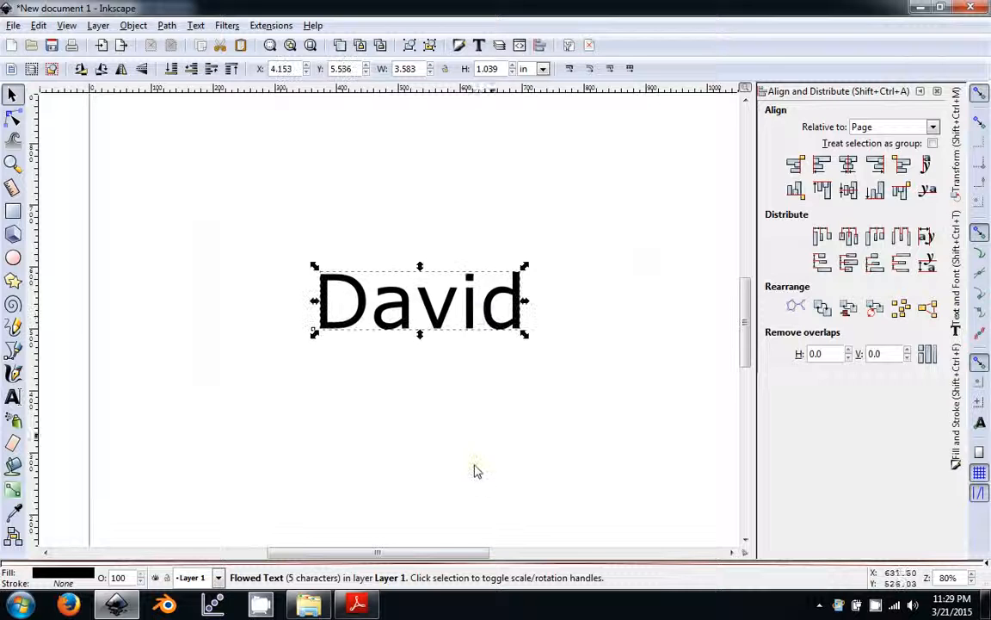
left_click(850, 166)
left_click(848, 191)
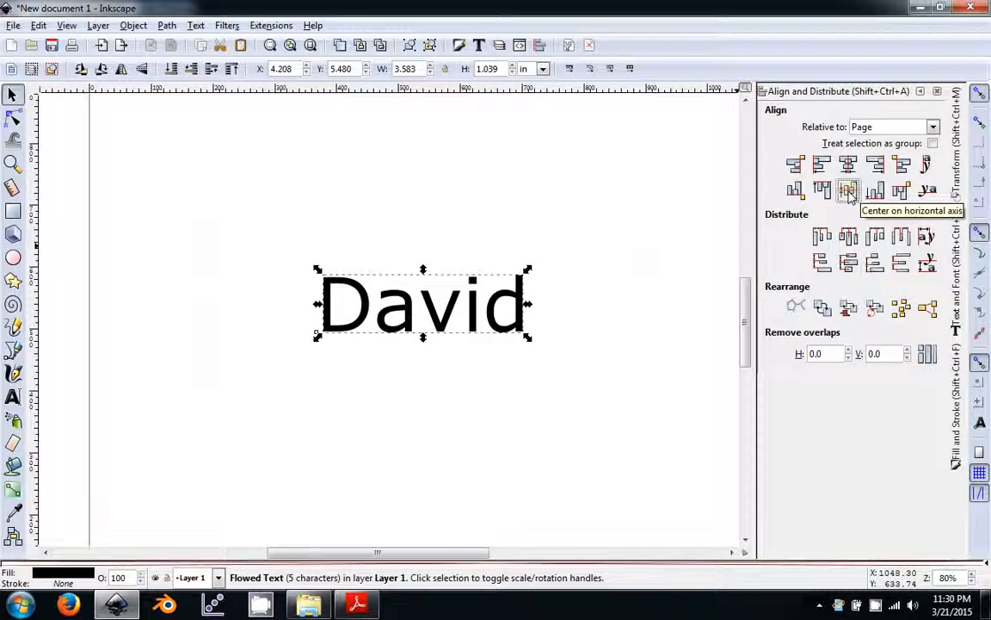
left_click(480, 428)
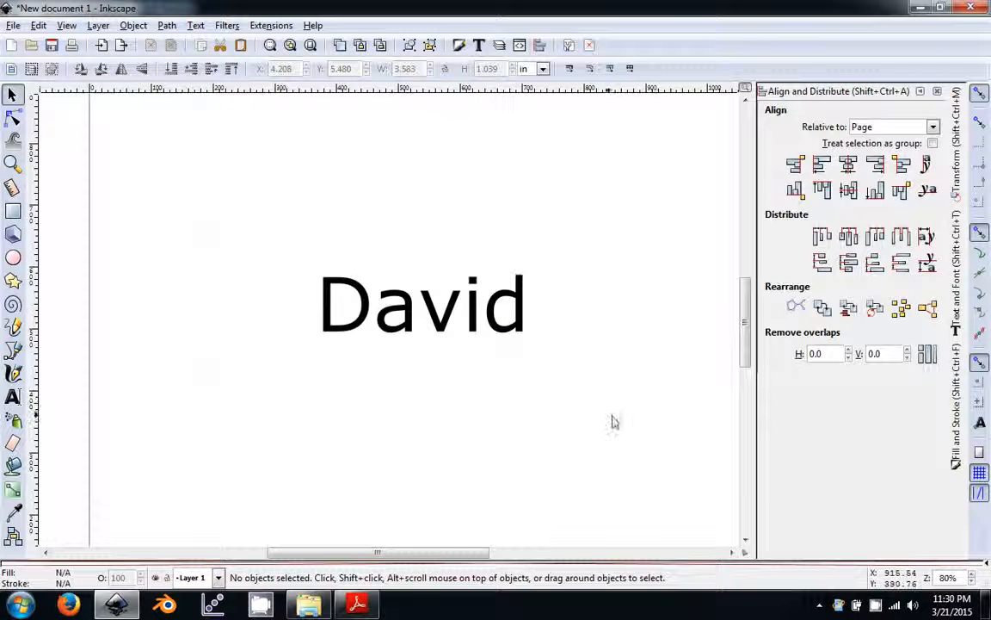
Step: Examine the print preferences of the Trotec Engraver v10.4.0 printer, and leave them and the print dialog without printing
left_click(14, 26)
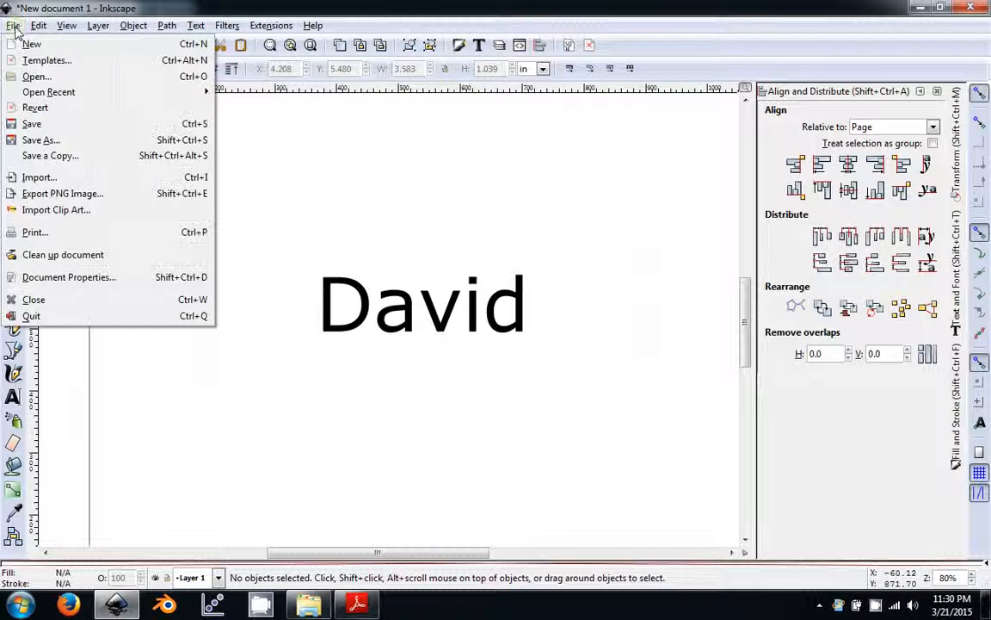
left_click(39, 232)
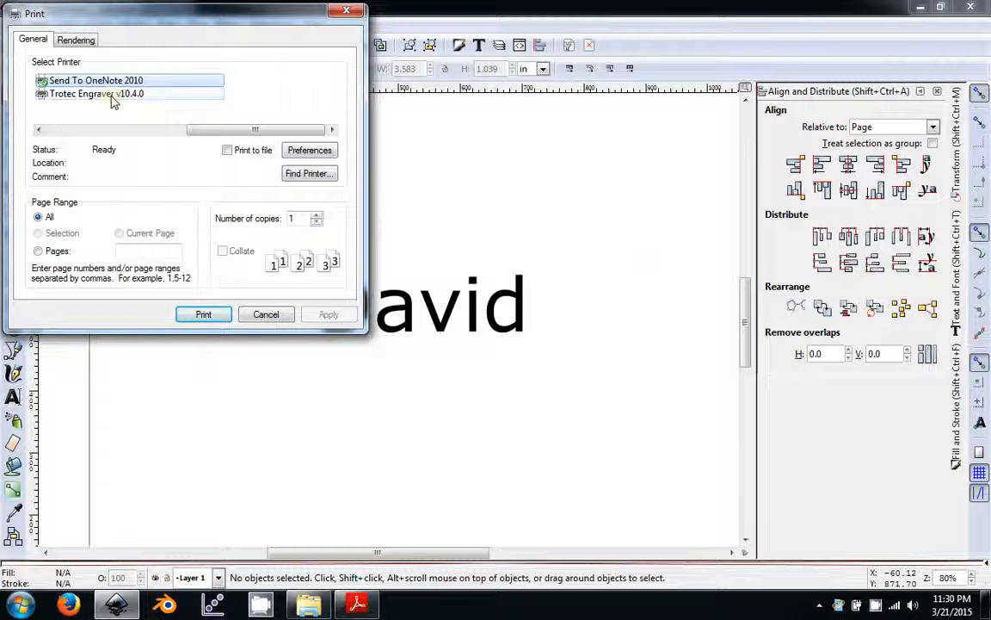
left_click(114, 95)
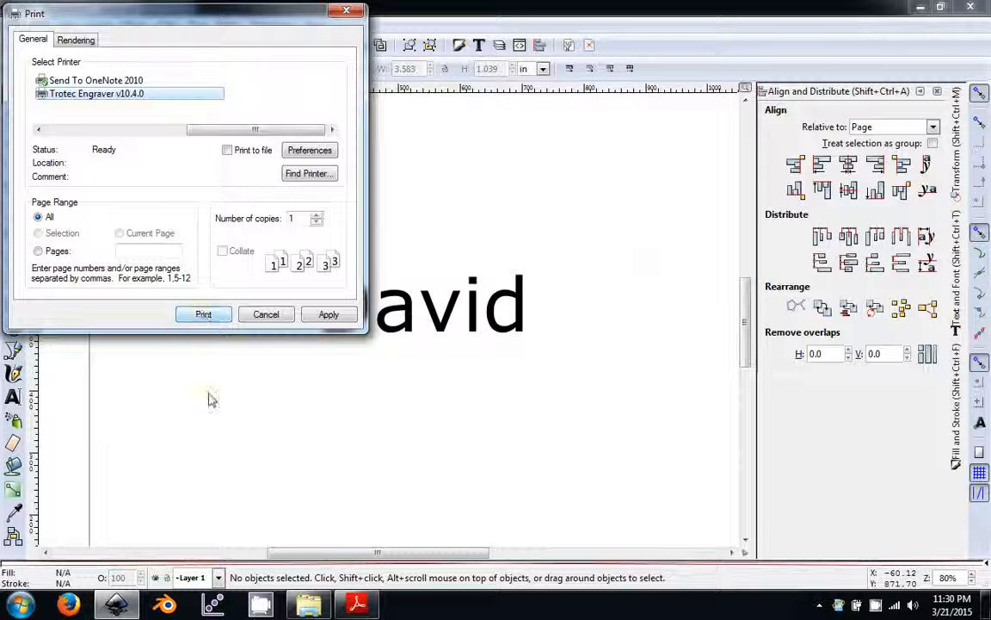
left_click(316, 152)
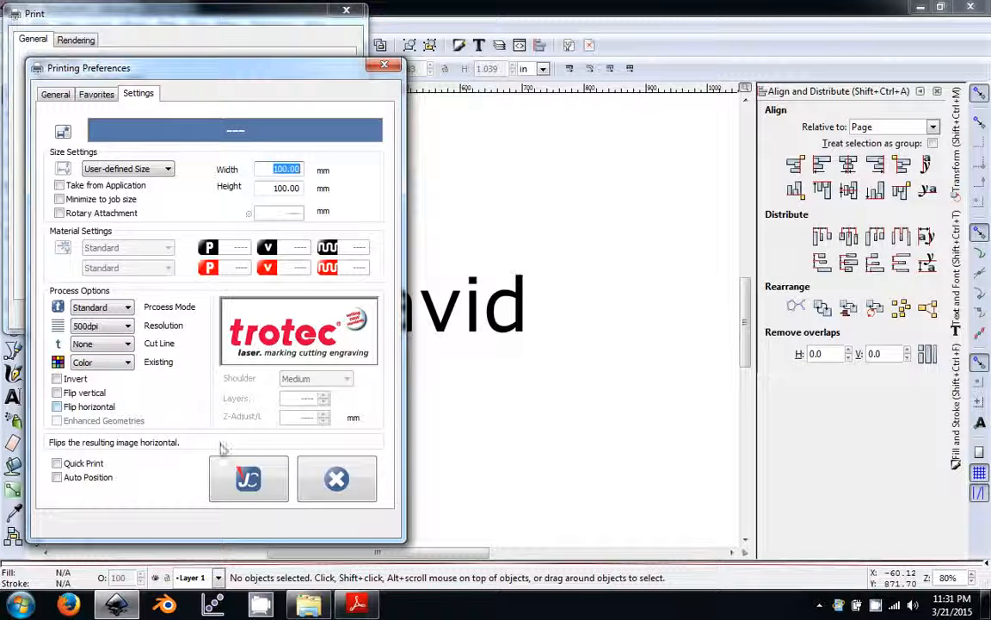
left_click(339, 482)
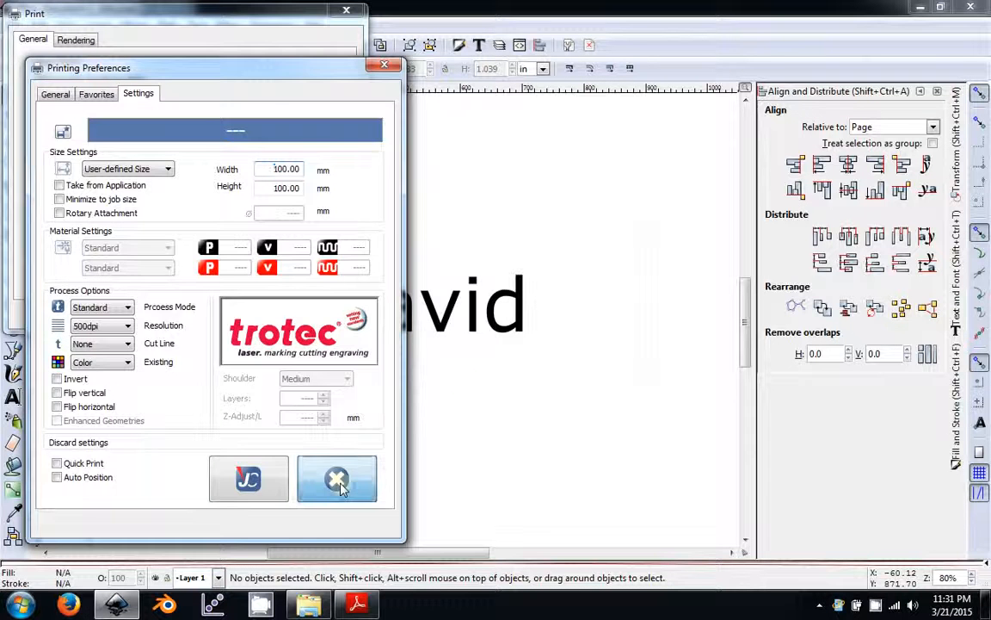
left_click(266, 314)
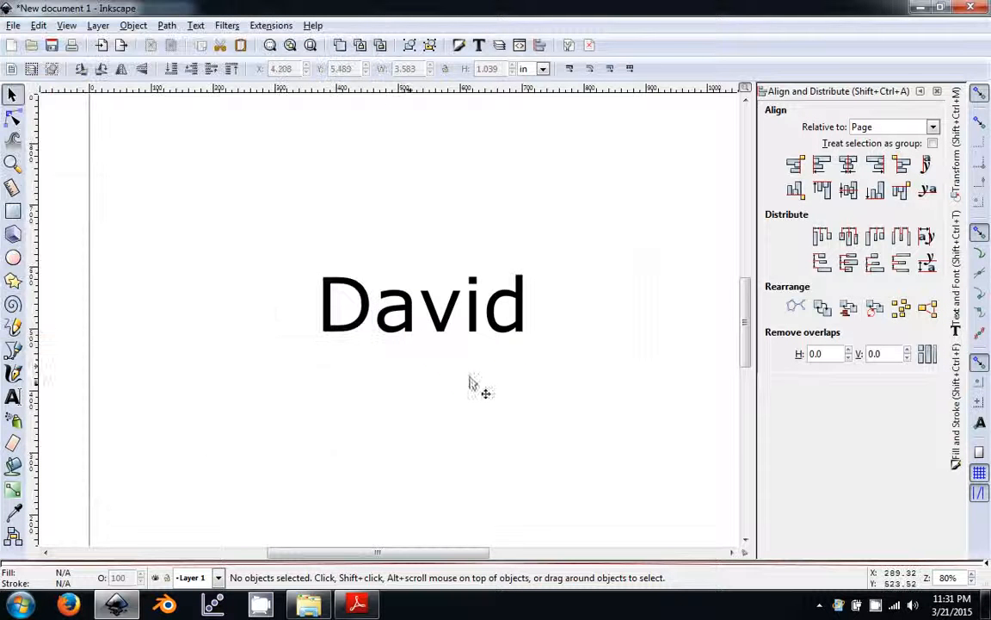
Step: Select the rectangle and the name text together and delete both from the page
mouse_move(525, 338)
left_mouse_down()
mouse_move(498, 362)
mouse_move(510, 337)
left_mouse_up()
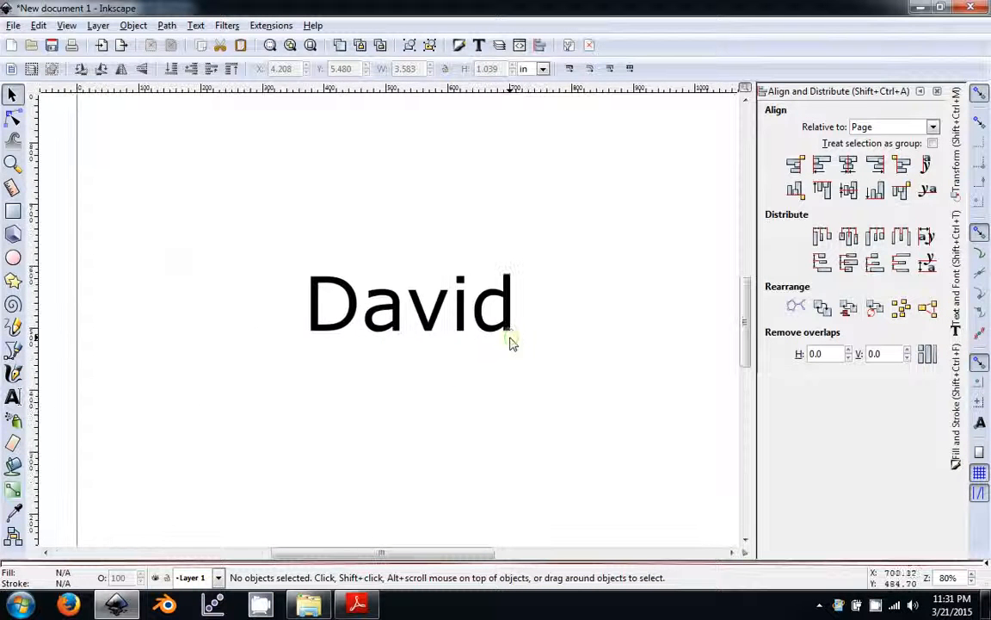
scroll(510, 343, "down", 3)
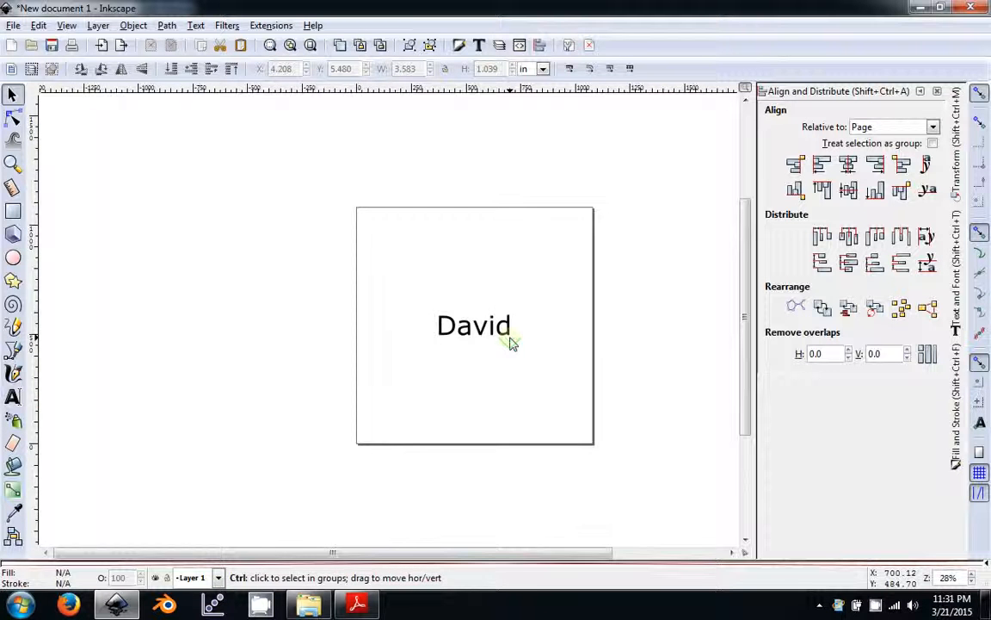
scroll(511, 343, "up", 2)
left_click_drag(632, 225, 235, 457)
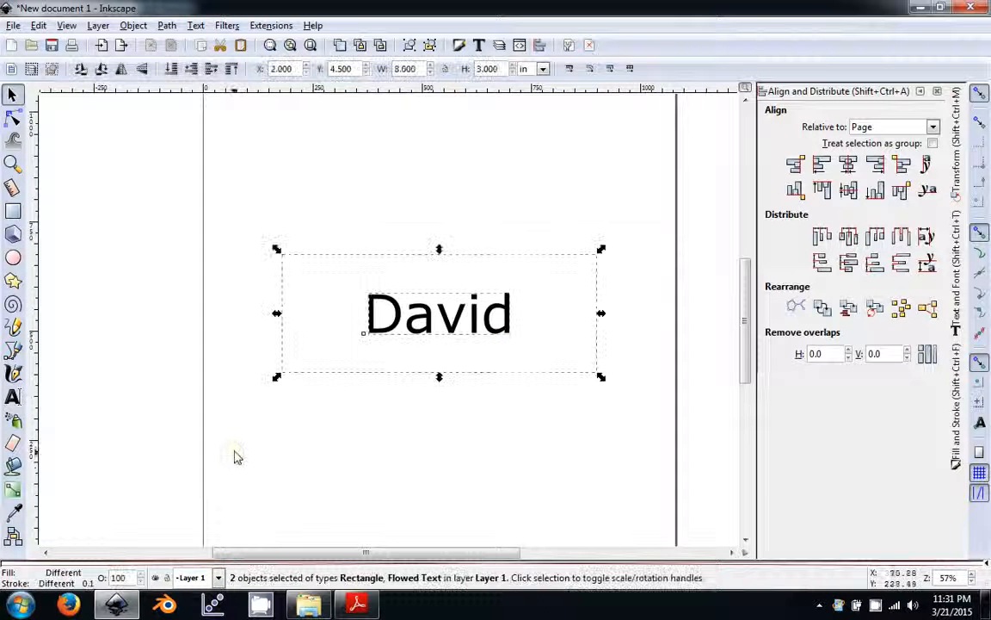
key("Delete")
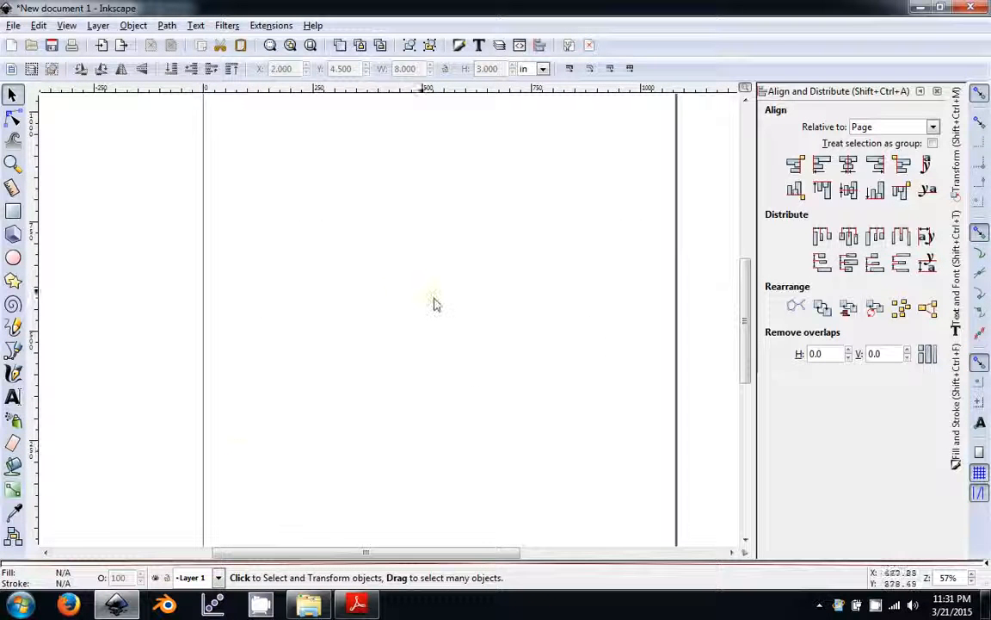
Step: Close the Inkscape document without saving its changes, and close Material Color Palette.pdf in Adobe Reader
left_click(971, 7)
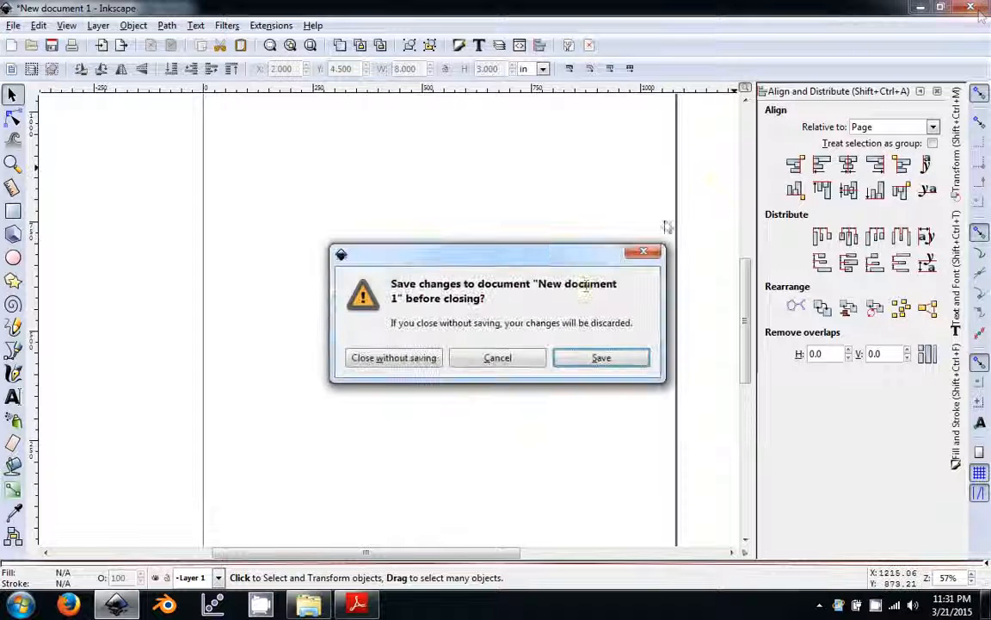
left_click(391, 359)
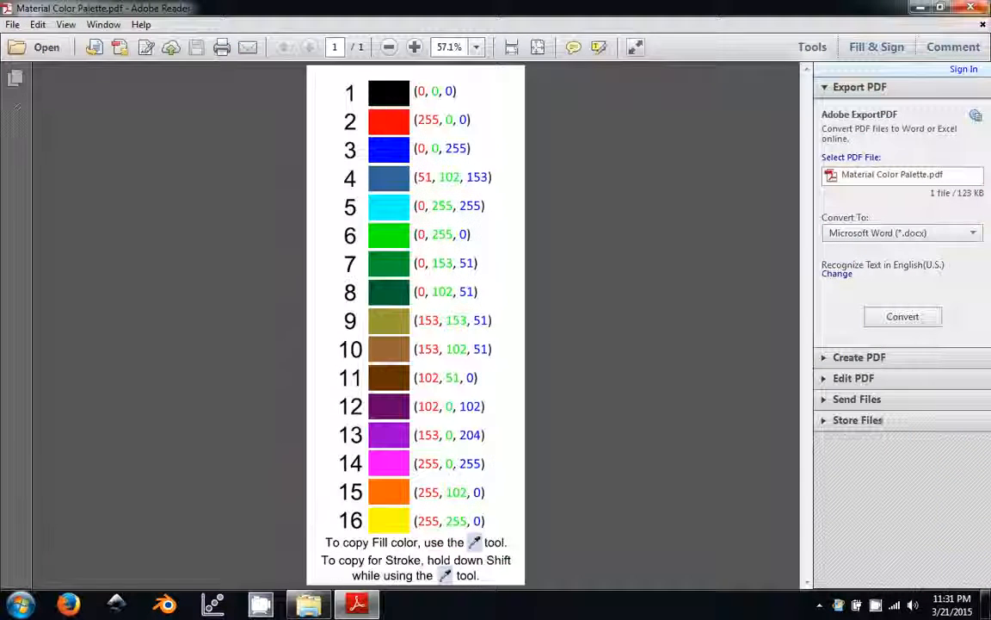
left_click(972, 7)
left_click(920, 101)
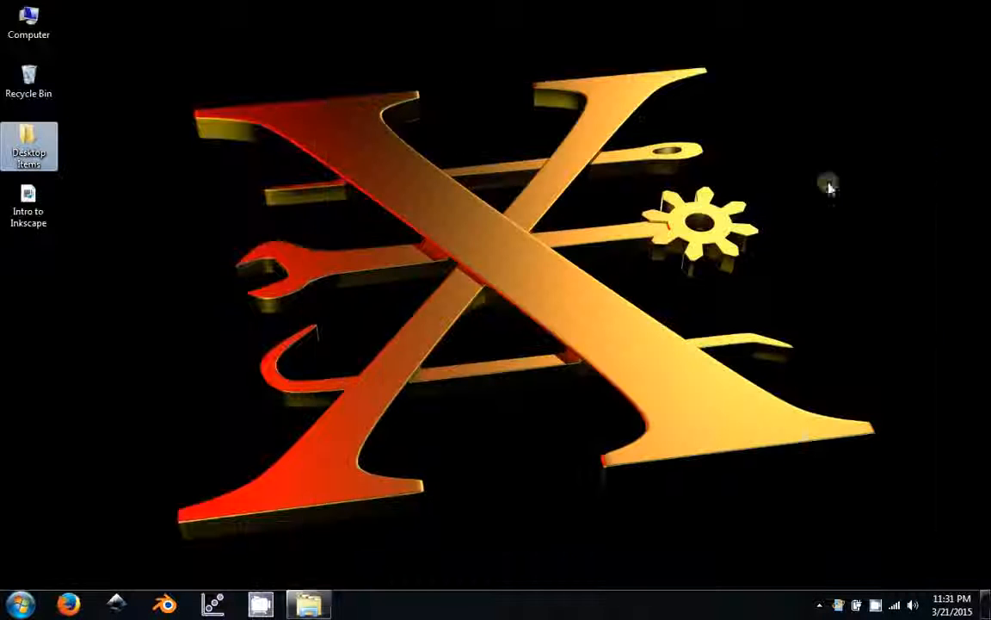